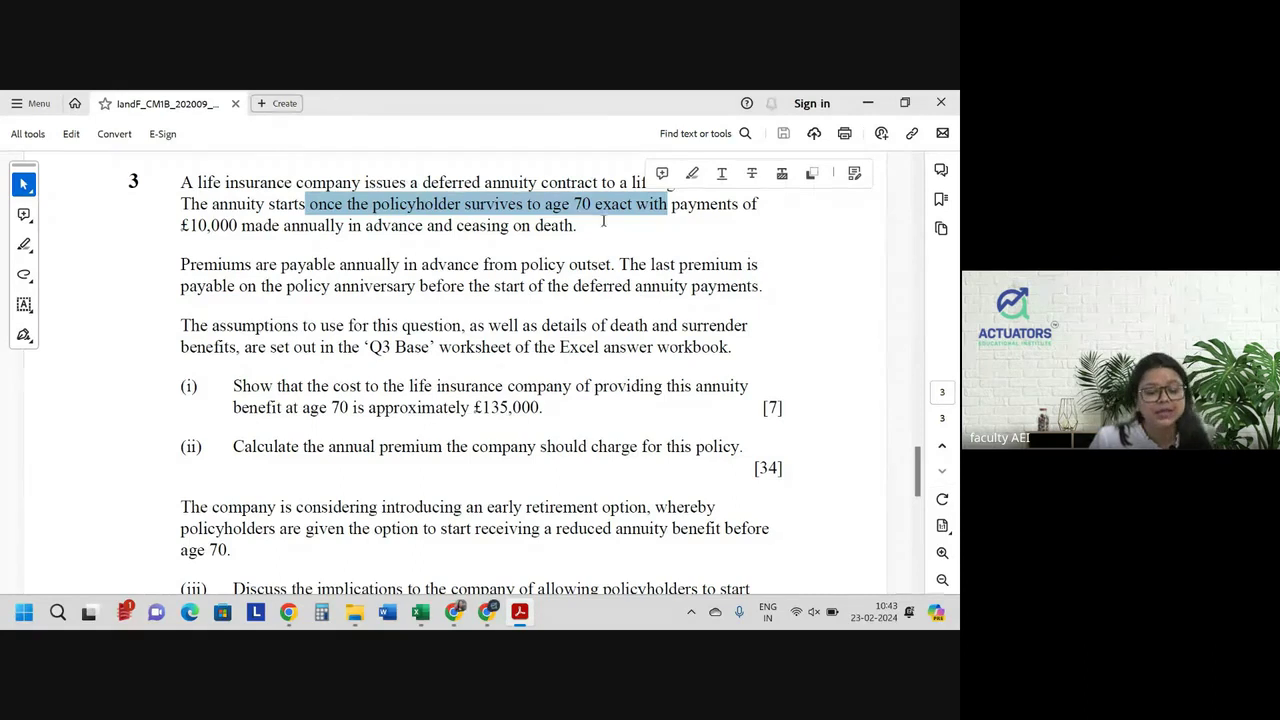
Read the contract terms in Question 3, covering entry age, annuity start age, annuity payments and premium timing.
{"action": "scroll", "coordinate": [604, 221], "scroll_direction": "up", "scroll_amount": 1}
{"action": "left_click", "coordinate": [638, 307]}
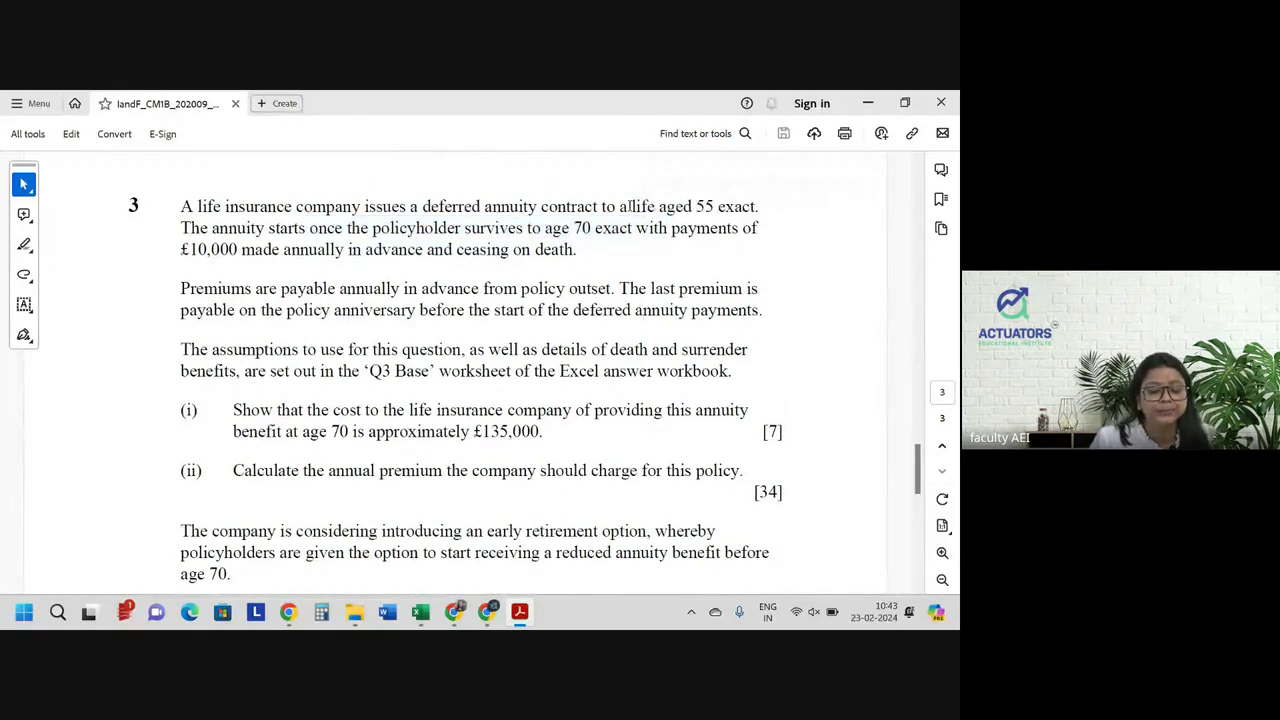
{"action": "left_click_drag", "start_coordinate": [418, 207], "coordinate": [554, 208]}
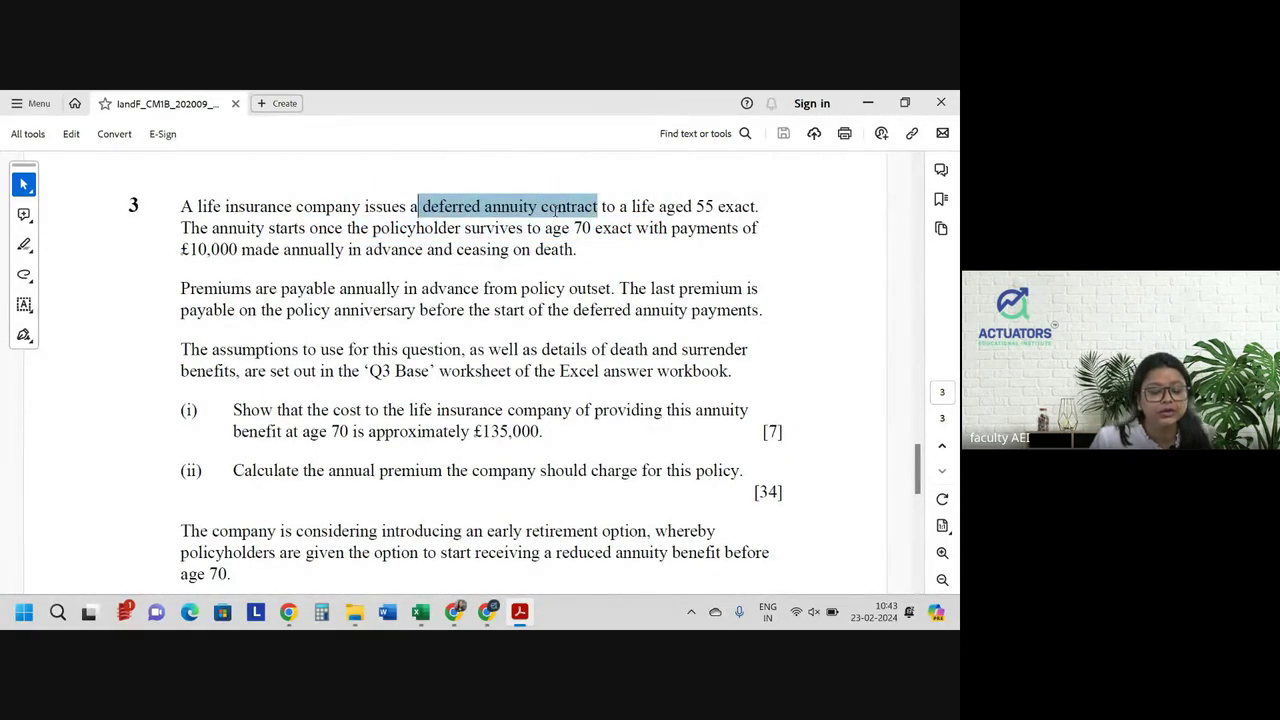
{"action": "left_click_drag", "start_coordinate": [658, 207], "coordinate": [733, 206]}
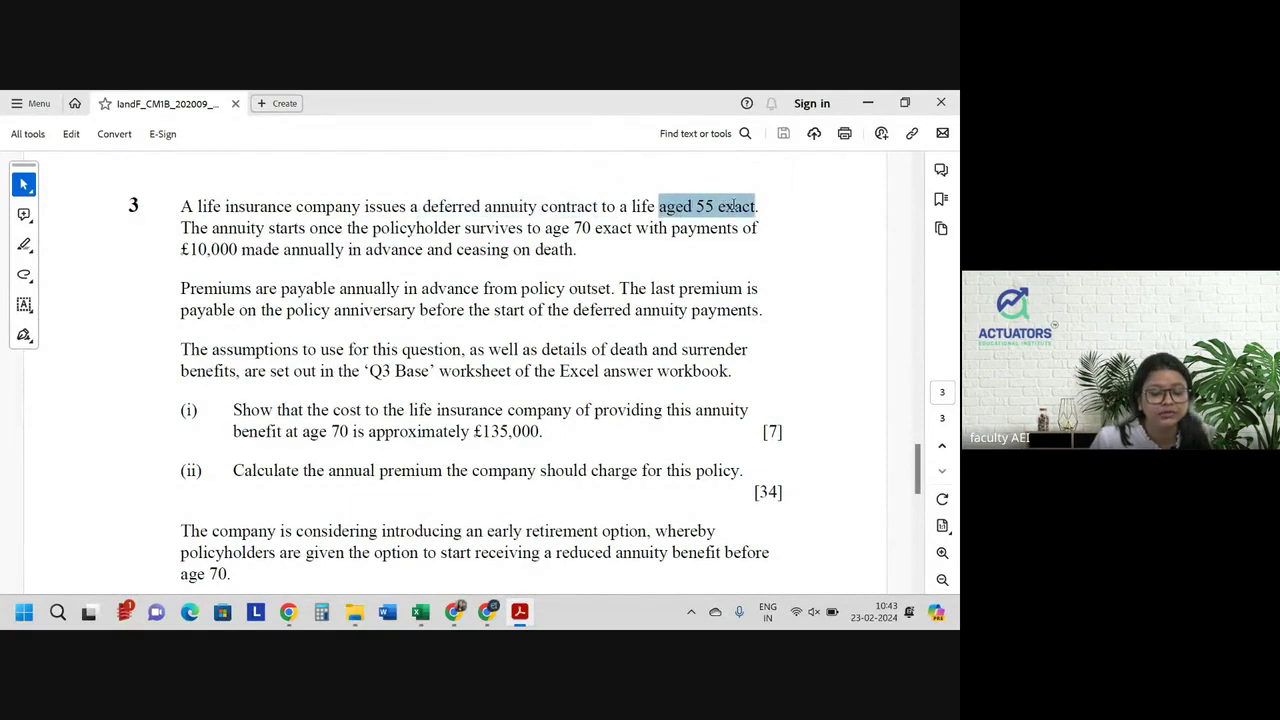
{"action": "left_click_drag", "start_coordinate": [545, 228], "coordinate": [643, 228]}
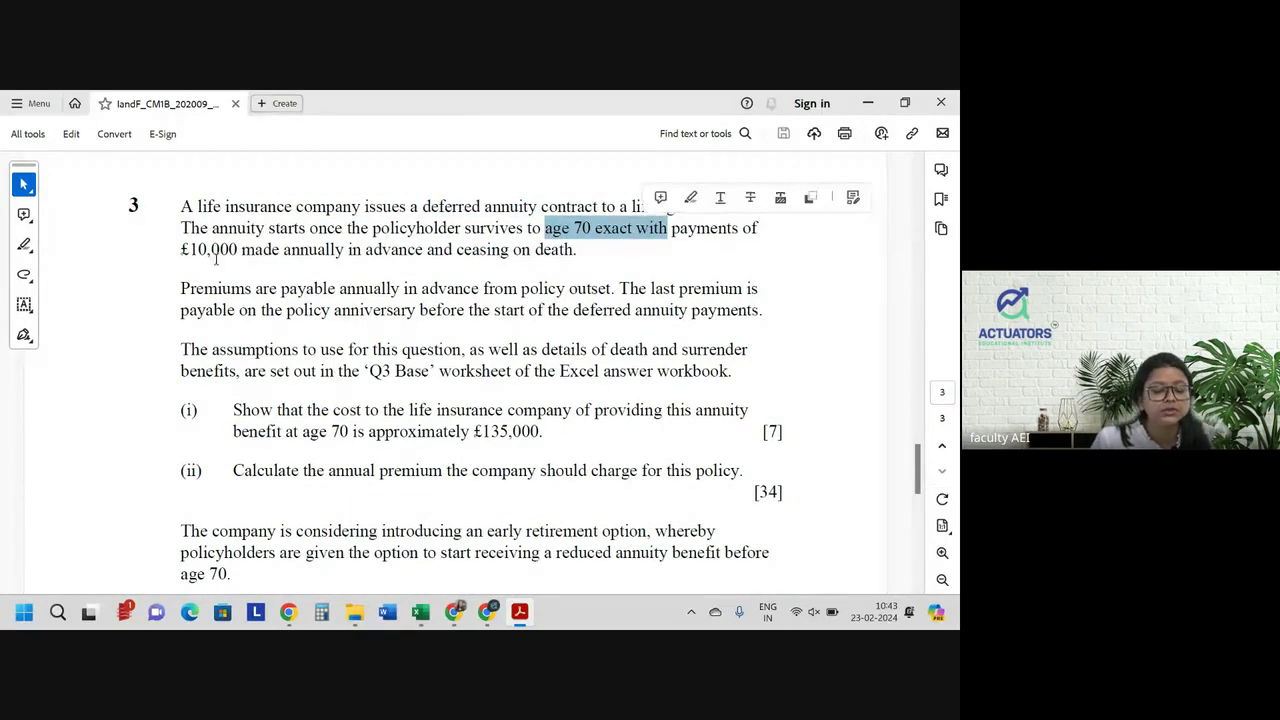
{"action": "left_click_drag", "start_coordinate": [181, 250], "coordinate": [297, 250]}
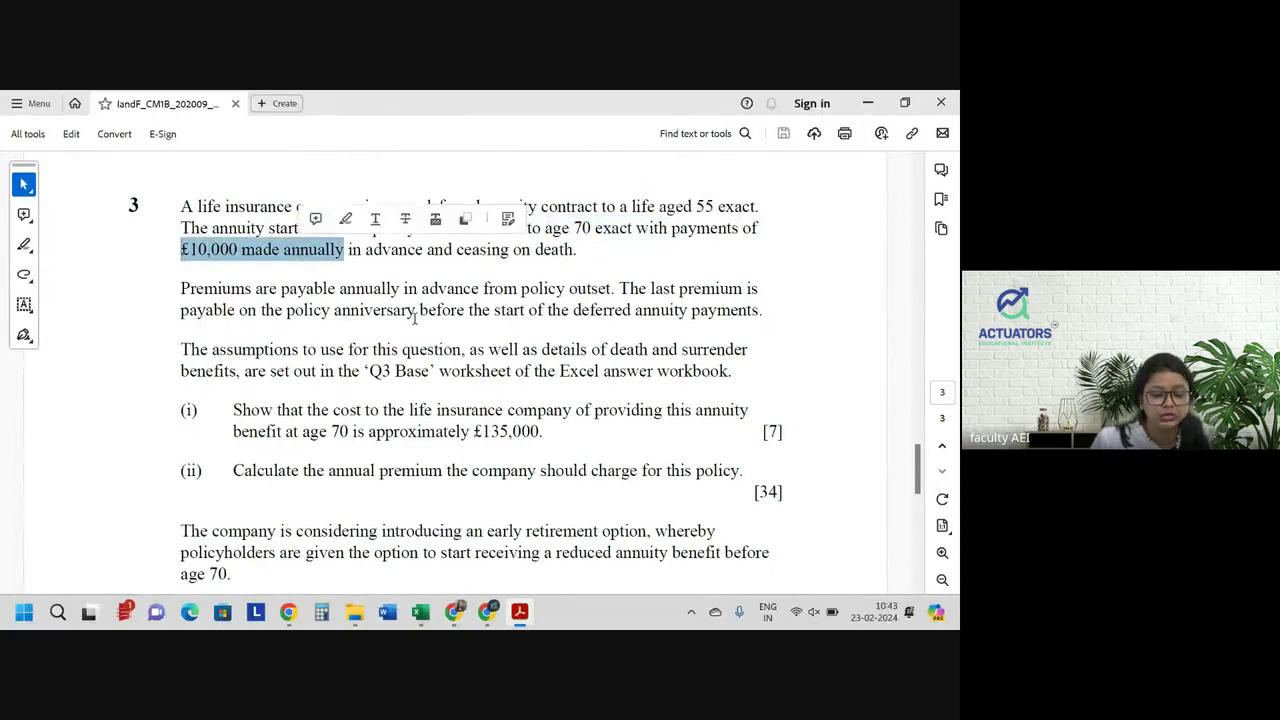
{"action": "scroll", "coordinate": [322, 266], "scroll_direction": "down", "scroll_amount": 1}
{"action": "left_click", "coordinate": [338, 280]}
{"action": "left_click_drag", "start_coordinate": [181, 264], "coordinate": [610, 265]}
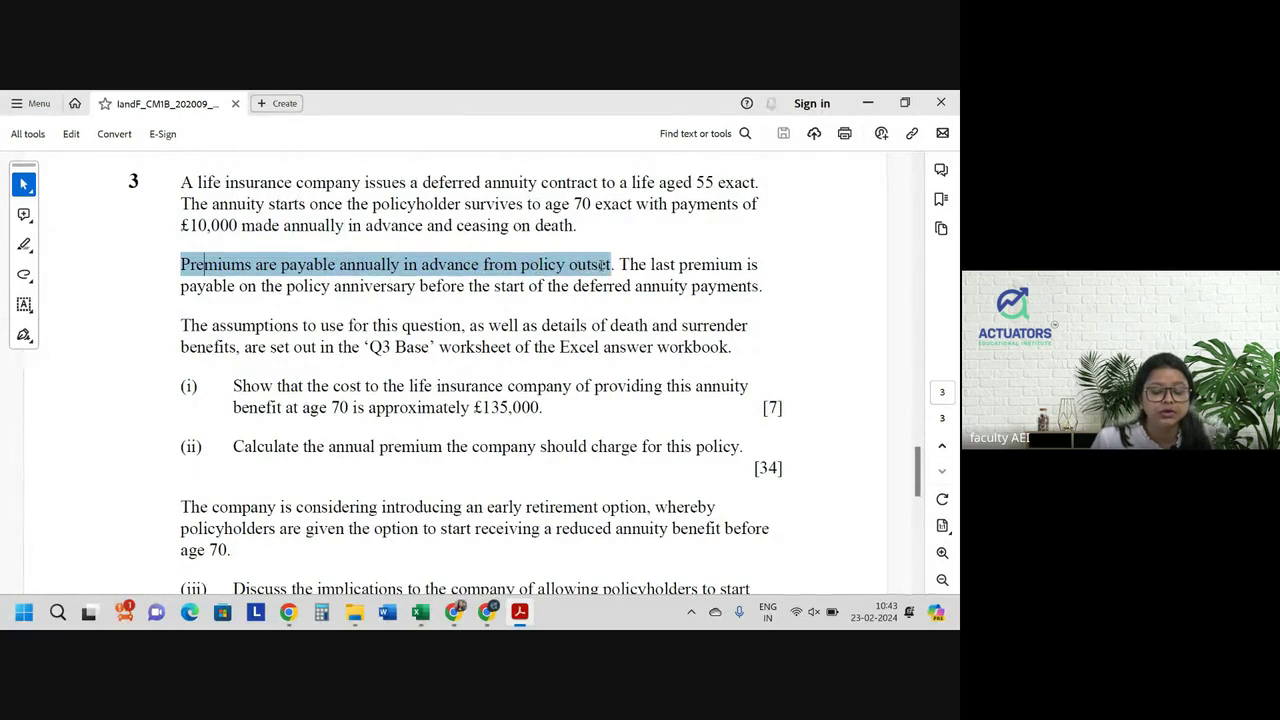
{"action": "left_click_drag", "start_coordinate": [696, 182], "coordinate": [757, 182]}
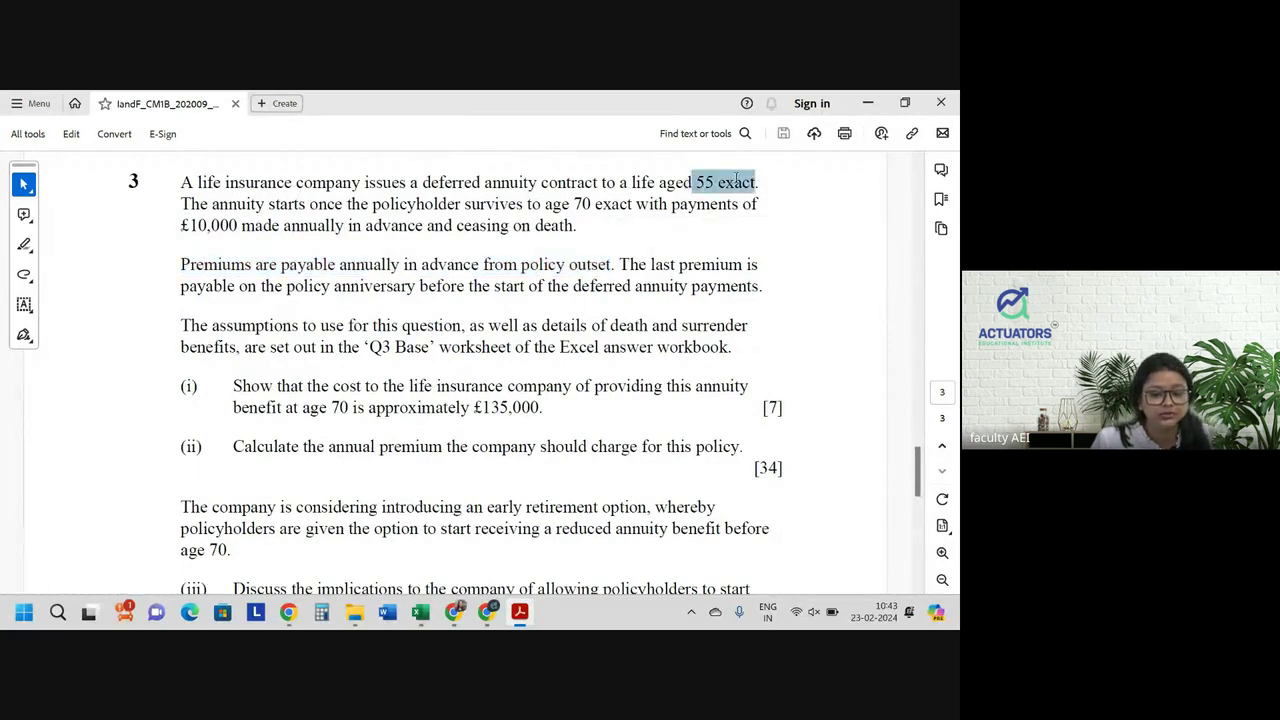
{"action": "left_click_drag", "start_coordinate": [619, 264], "coordinate": [742, 264]}
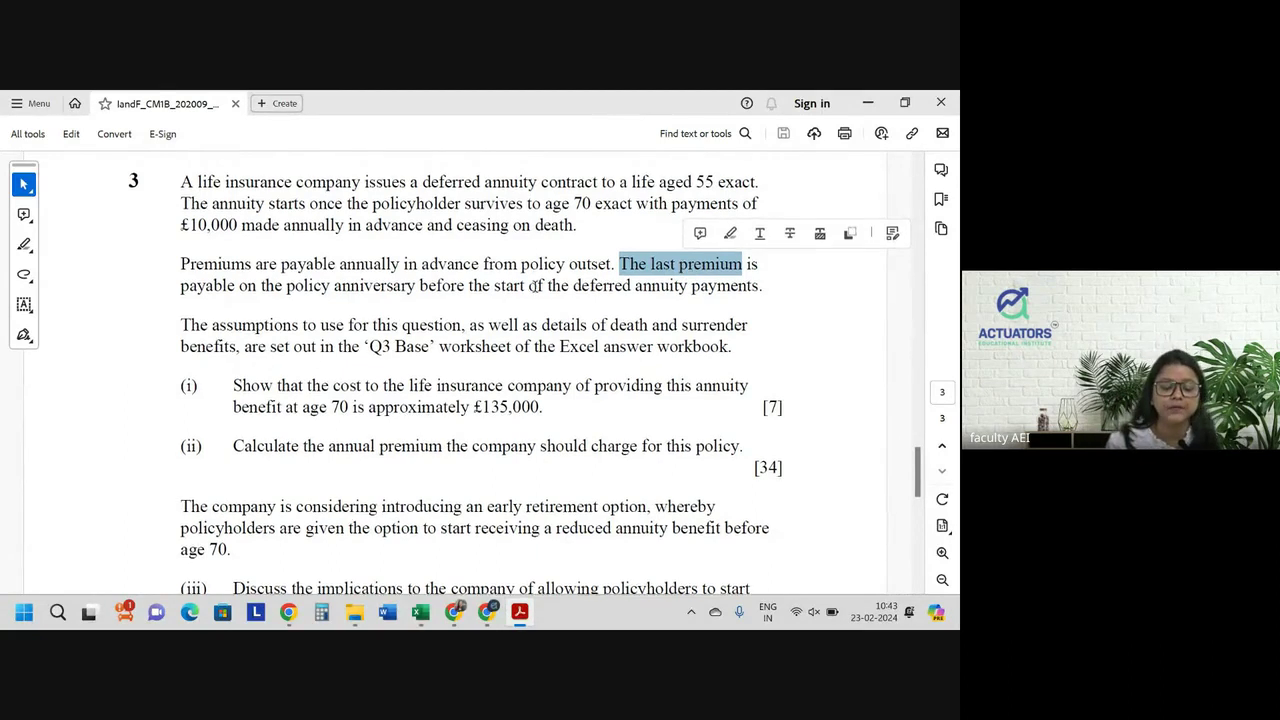
{"action": "scroll", "coordinate": [535, 287], "scroll_direction": "down", "scroll_amount": 1}
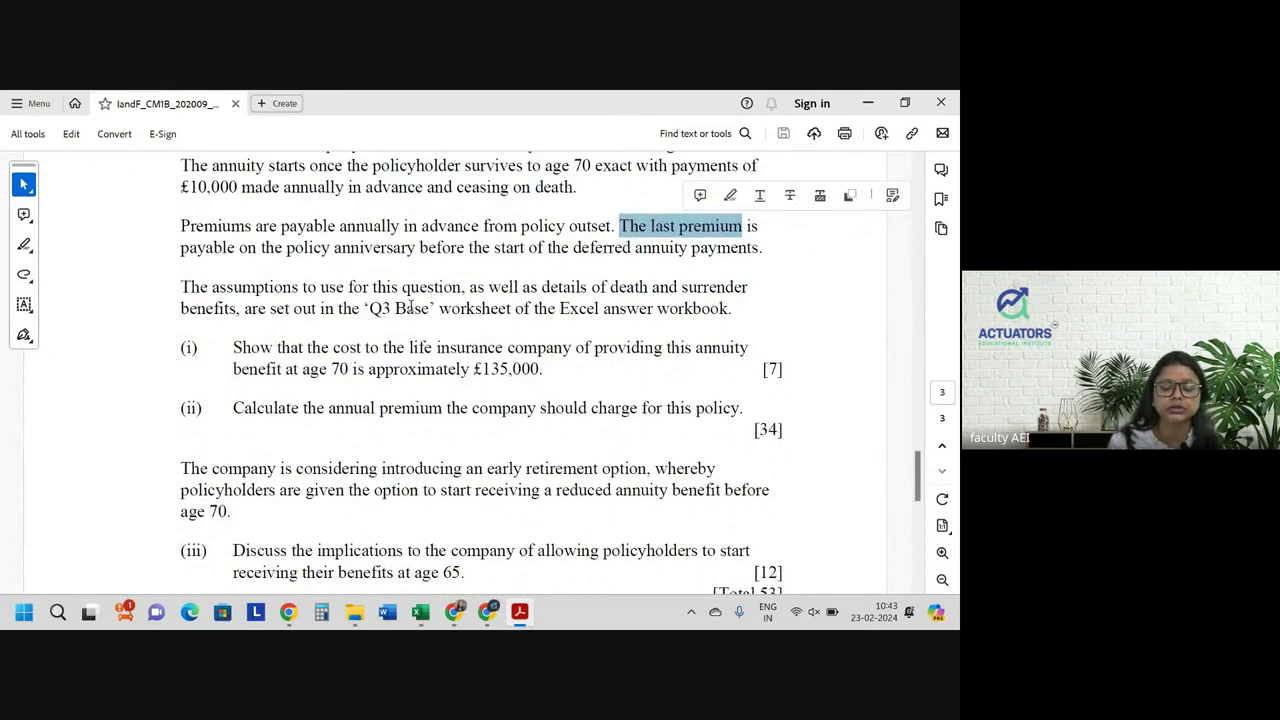
{"action": "scroll", "coordinate": [410, 307], "scroll_direction": "down", "scroll_amount": 1}
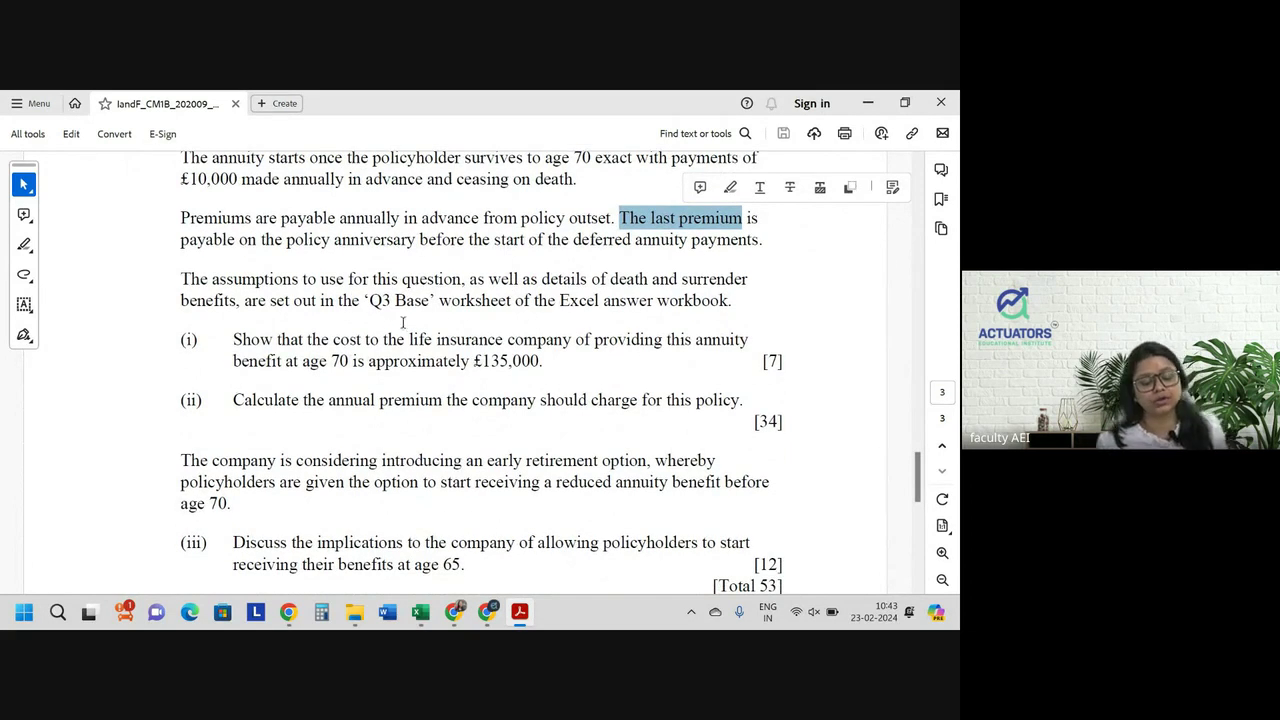
Switch to the Excel answer workbook, open the Q3 Base worksheet and enable editing of the protected file.
{"action": "left_click", "coordinate": [424, 617]}
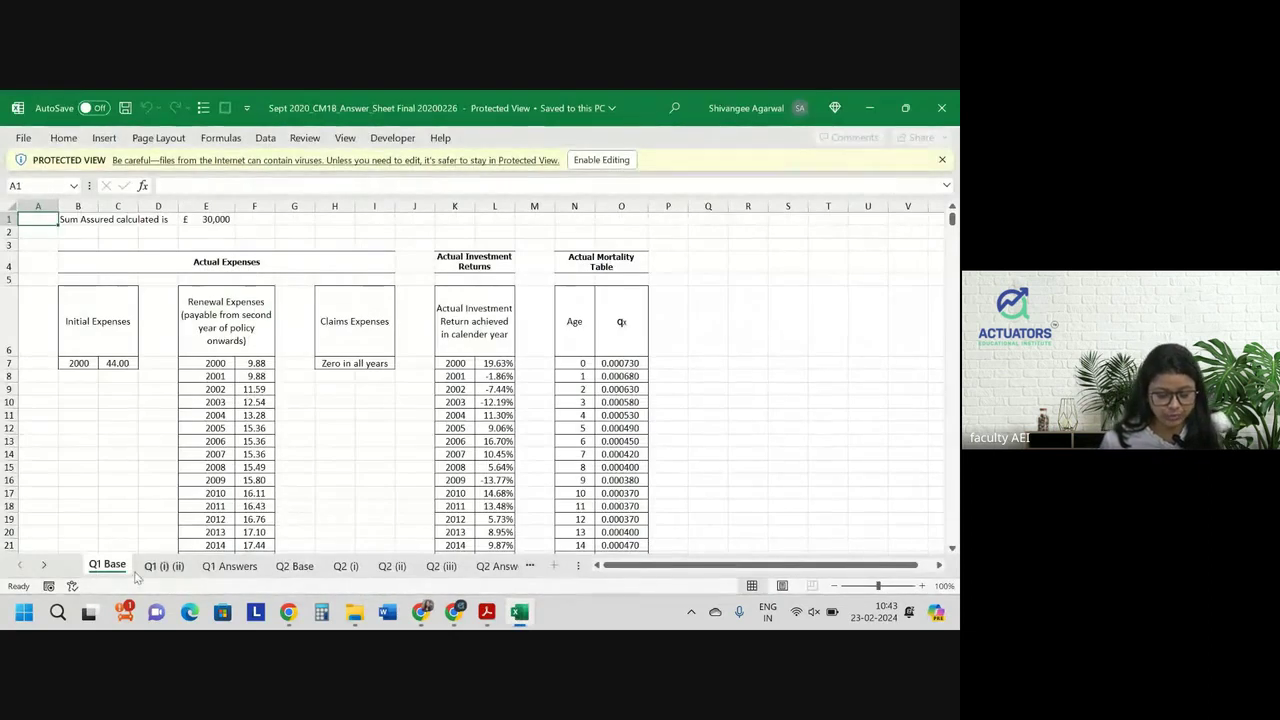
{"action": "left_click", "coordinate": [44, 565]}
{"action": "left_click", "coordinate": [44, 565]}
{"action": "left_click", "coordinate": [44, 565]}
{"action": "left_click", "coordinate": [44, 565]}
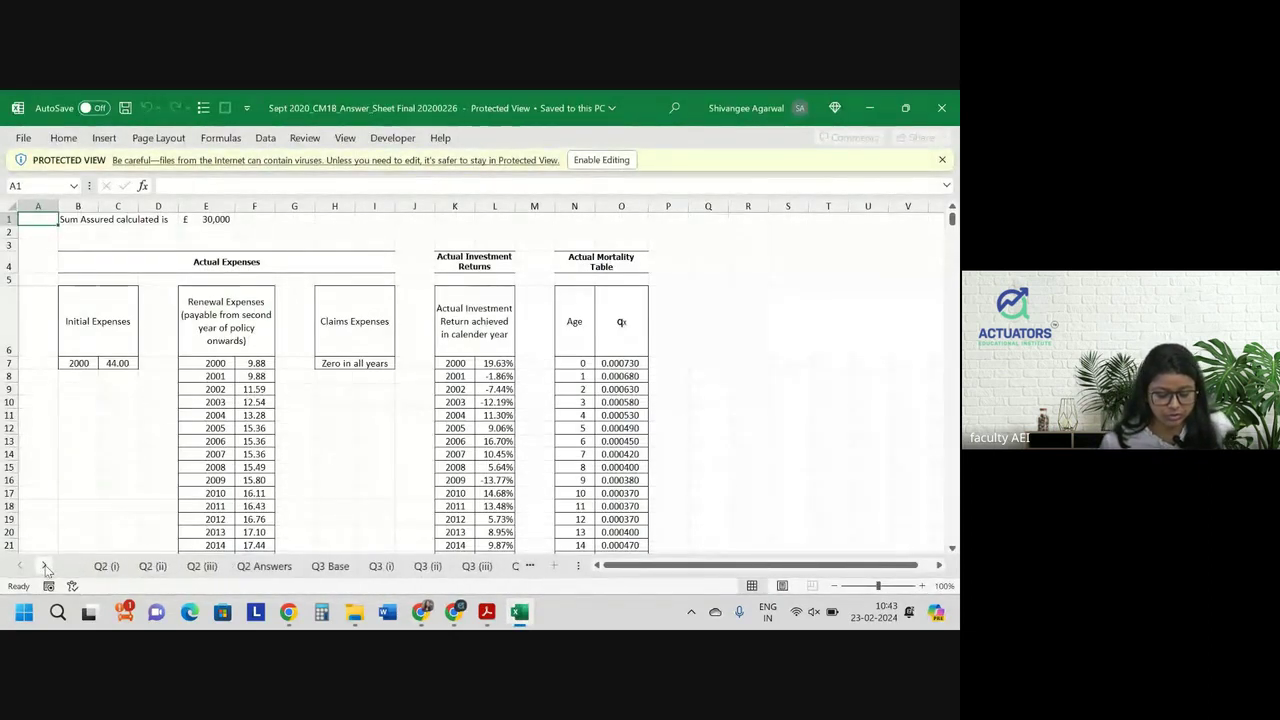
{"action": "left_click", "coordinate": [330, 566]}
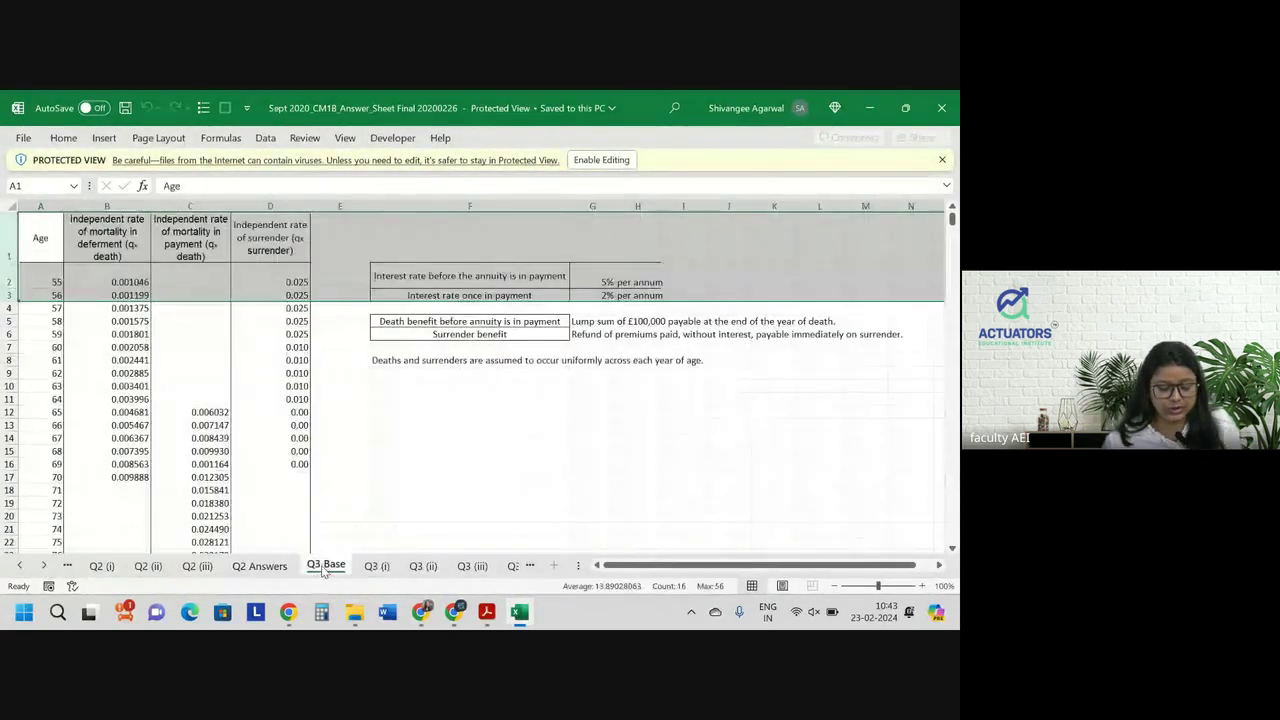
{"action": "left_click", "coordinate": [604, 160]}
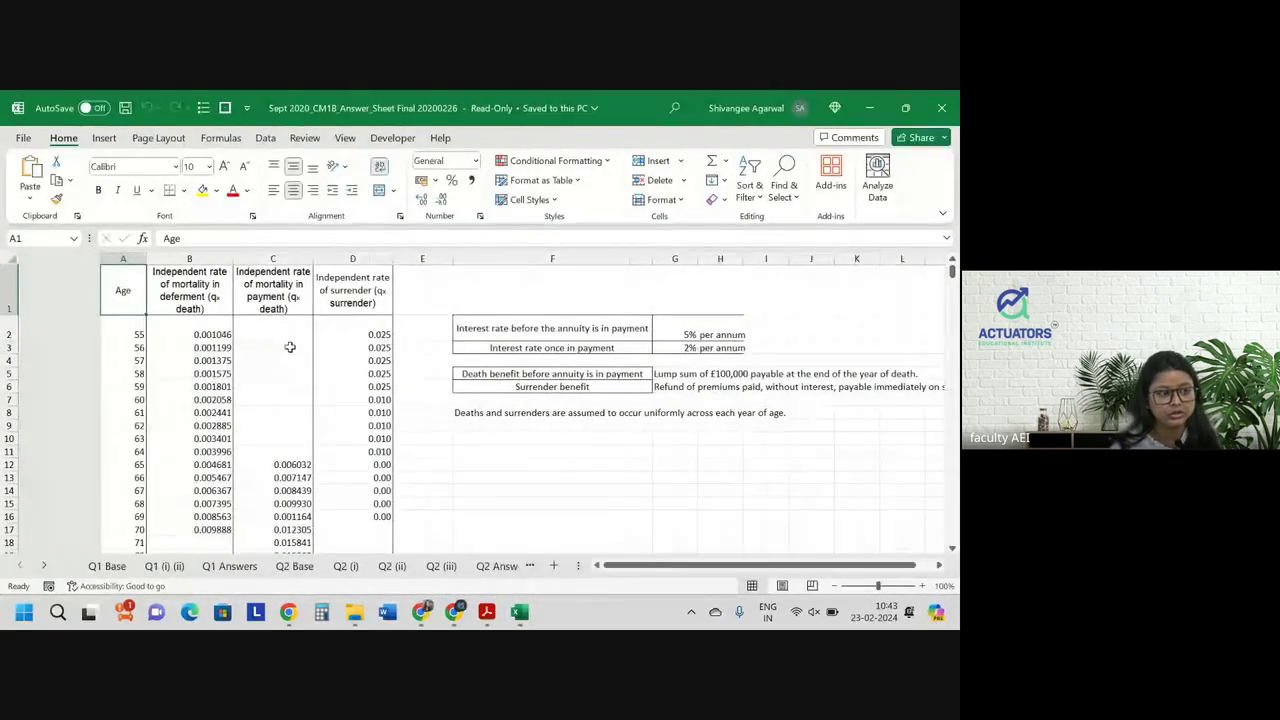
Examine the mortality in deferment, mortality in payment and surrender rates by age, cross-checking with the question paper.
{"action": "left_click", "coordinate": [290, 347]}
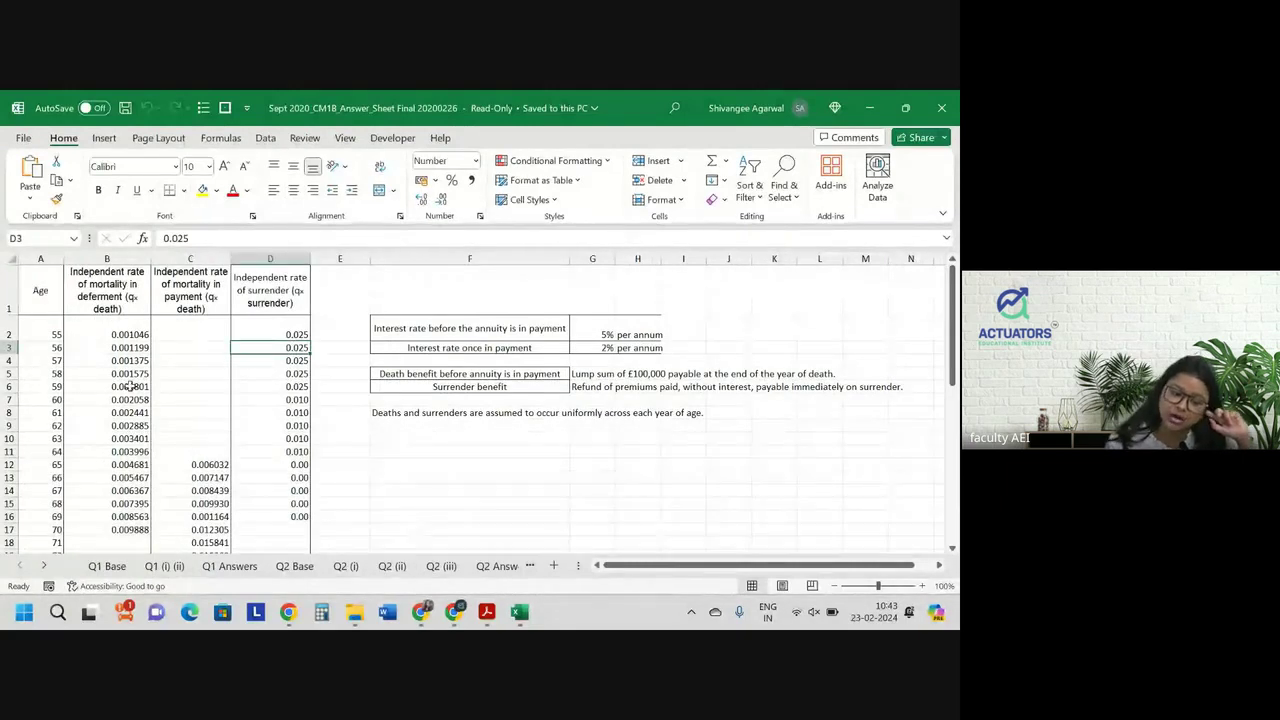
{"action": "left_click", "coordinate": [200, 462]}
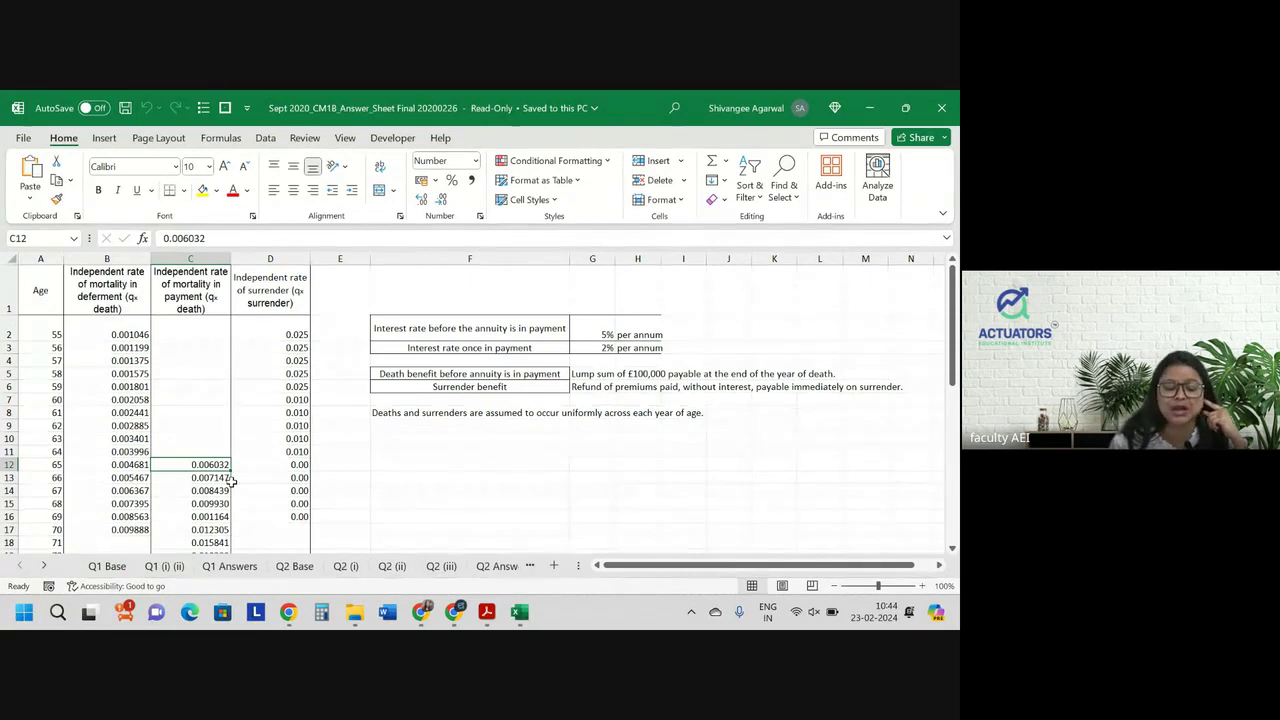
{"action": "key", "text": "alt+Tab"}
{"action": "scroll", "coordinate": [376, 313], "scroll_direction": "up", "scroll_amount": 2}
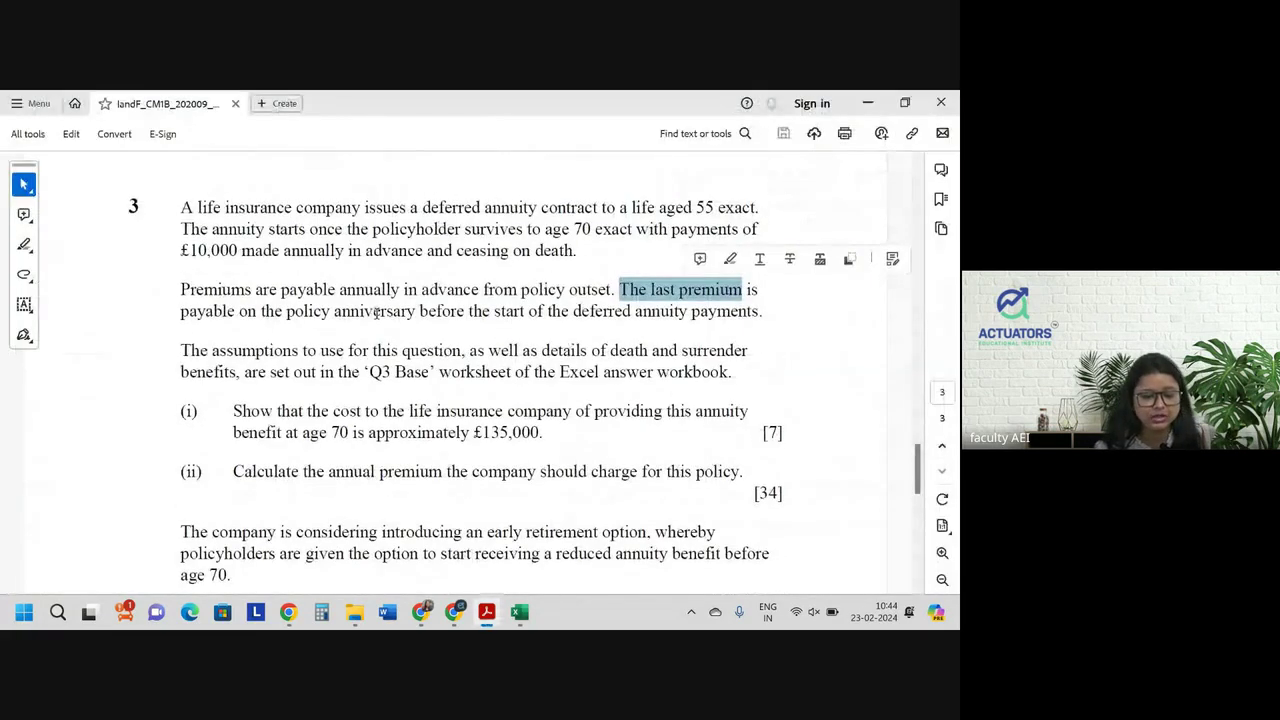
{"action": "key", "text": "alt+Tab"}
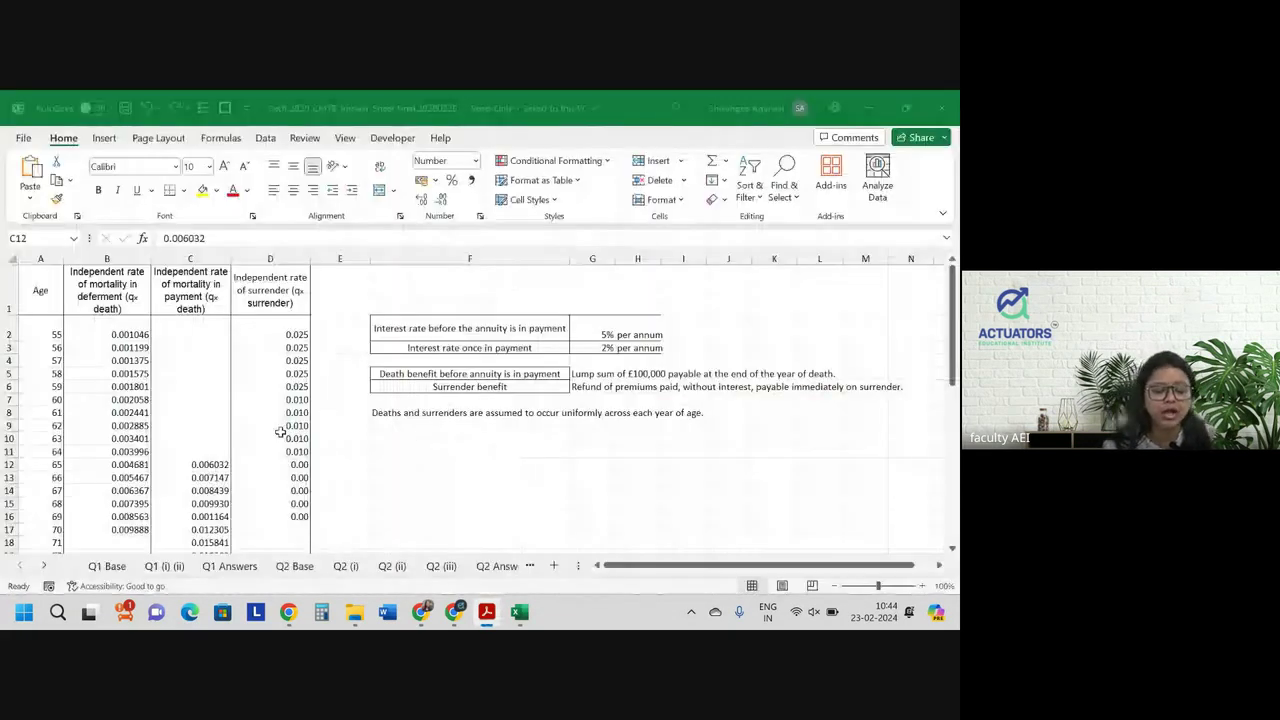
{"action": "left_click", "coordinate": [282, 297]}
{"action": "left_click", "coordinate": [296, 336]}
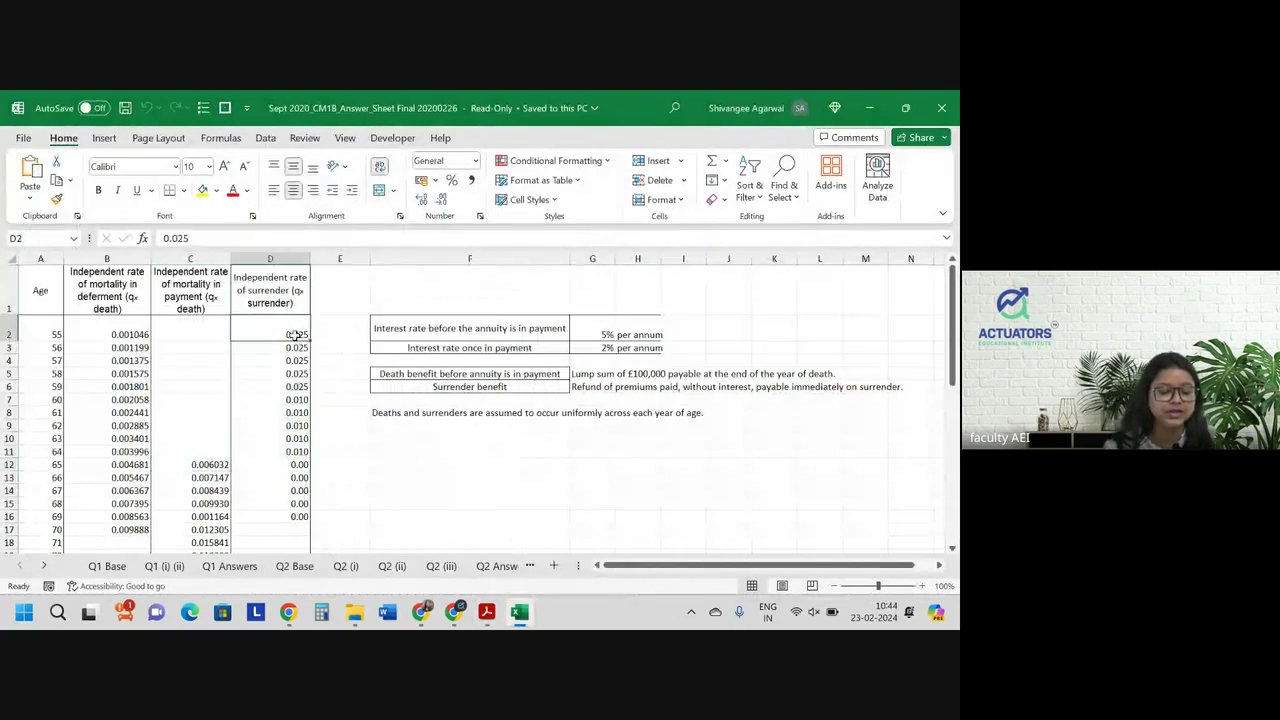
{"action": "left_click_drag", "start_coordinate": [296, 336], "coordinate": [297, 464]}
{"action": "scroll", "coordinate": [631, 359], "scroll_direction": "up", "scroll_amount": 2}
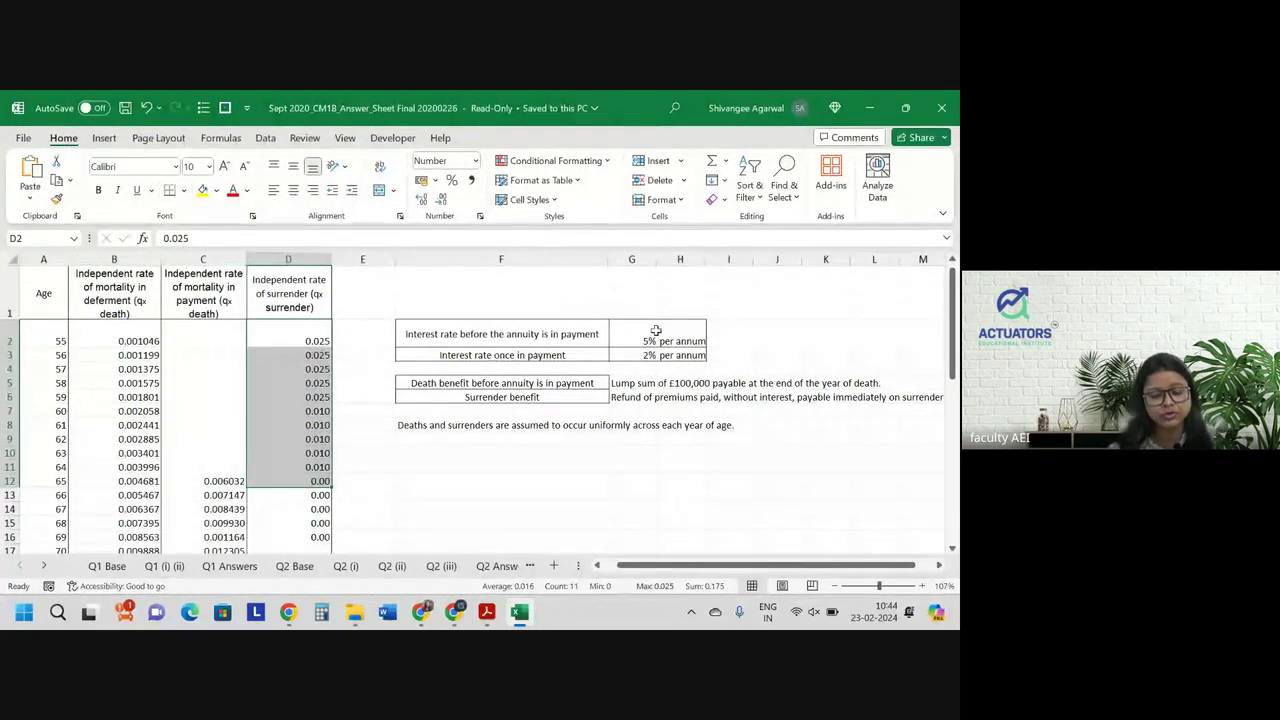
Review the interest rates, death and surrender benefits, and the assumption about timing of deaths and surrenders on Q3 Base.
{"action": "left_click", "coordinate": [660, 334]}
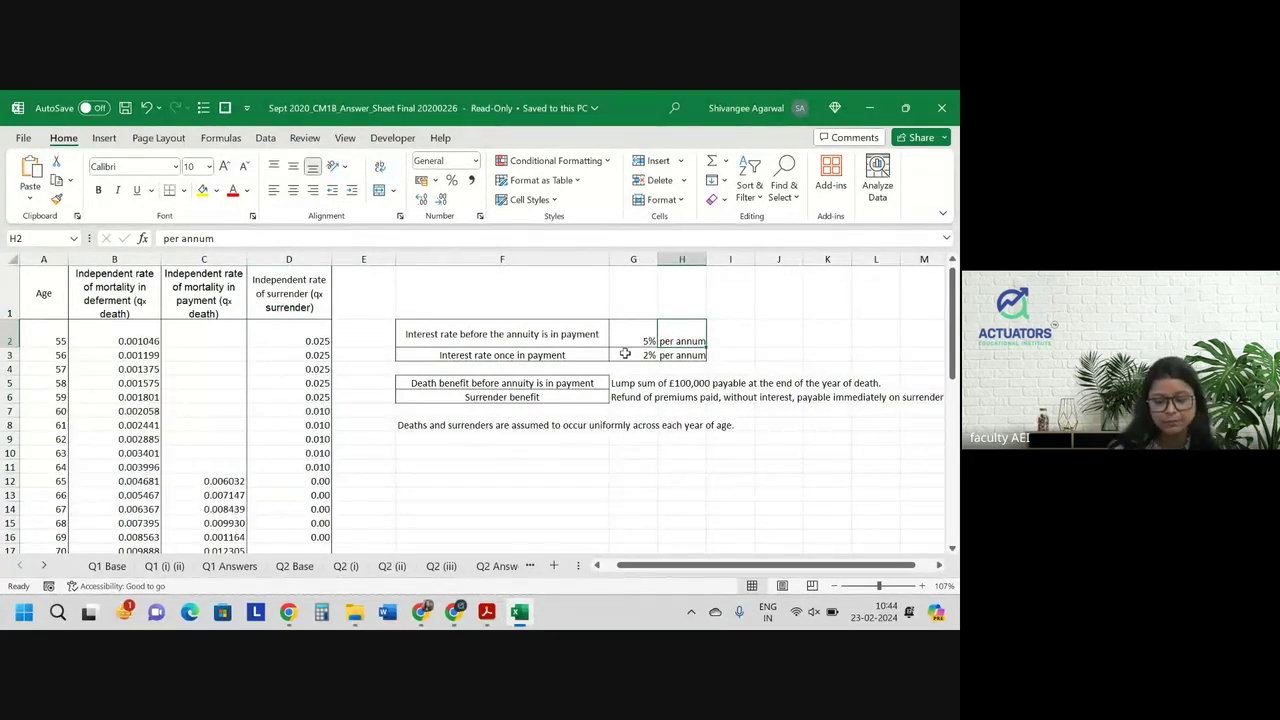
{"action": "key", "text": "Down"}
{"action": "key", "text": "Down"}
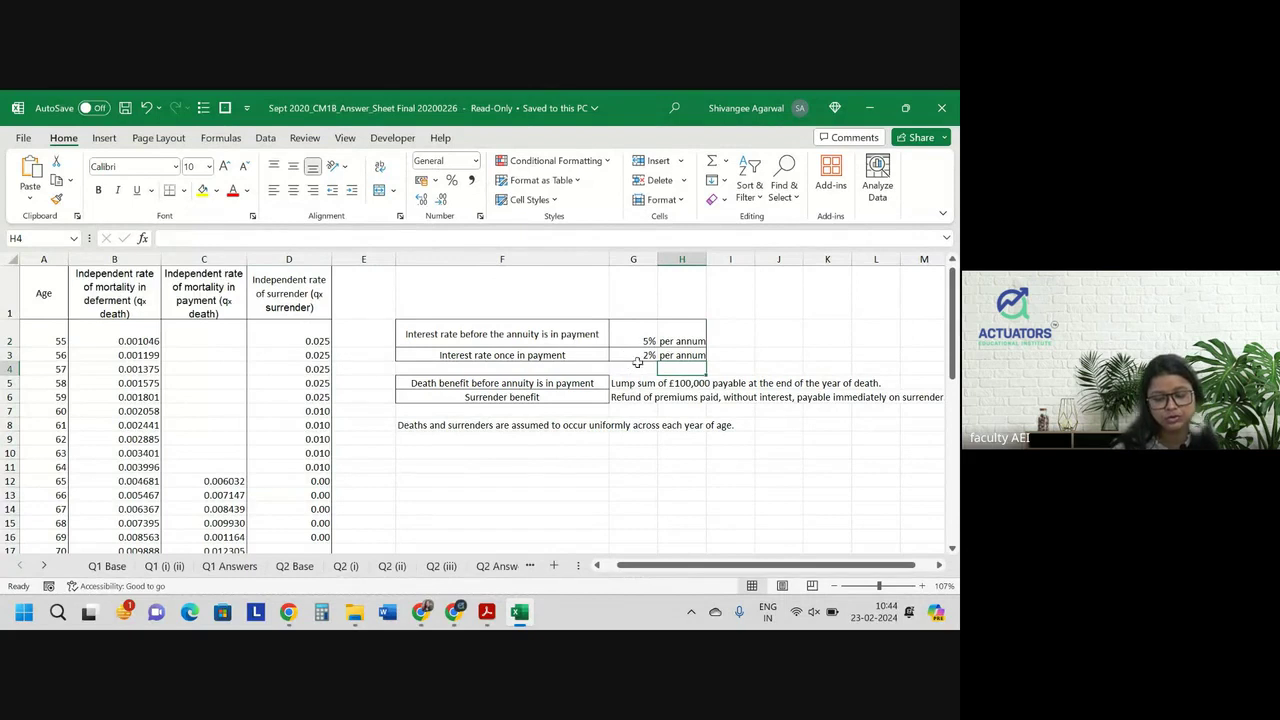
{"action": "key", "text": "Up"}
{"action": "key", "text": "Left"}
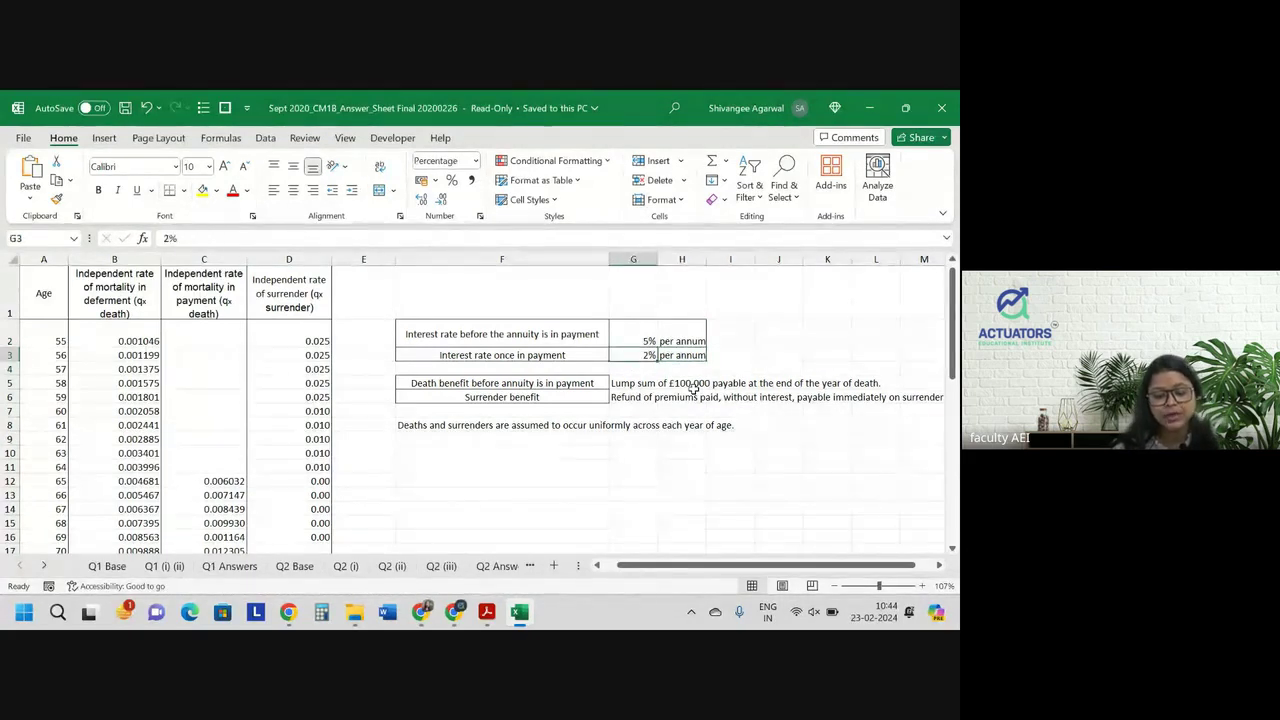
{"action": "key", "text": "Down"}
{"action": "key", "text": "Down"}
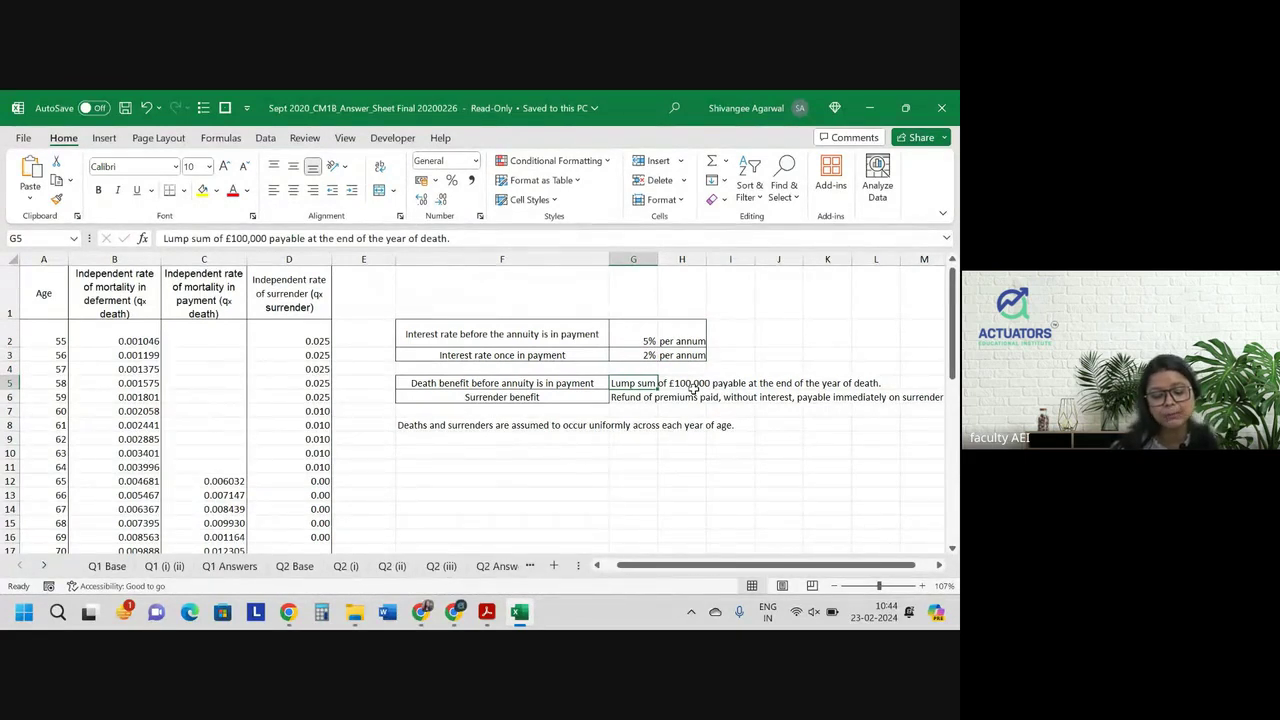
{"action": "key", "text": "Right"}
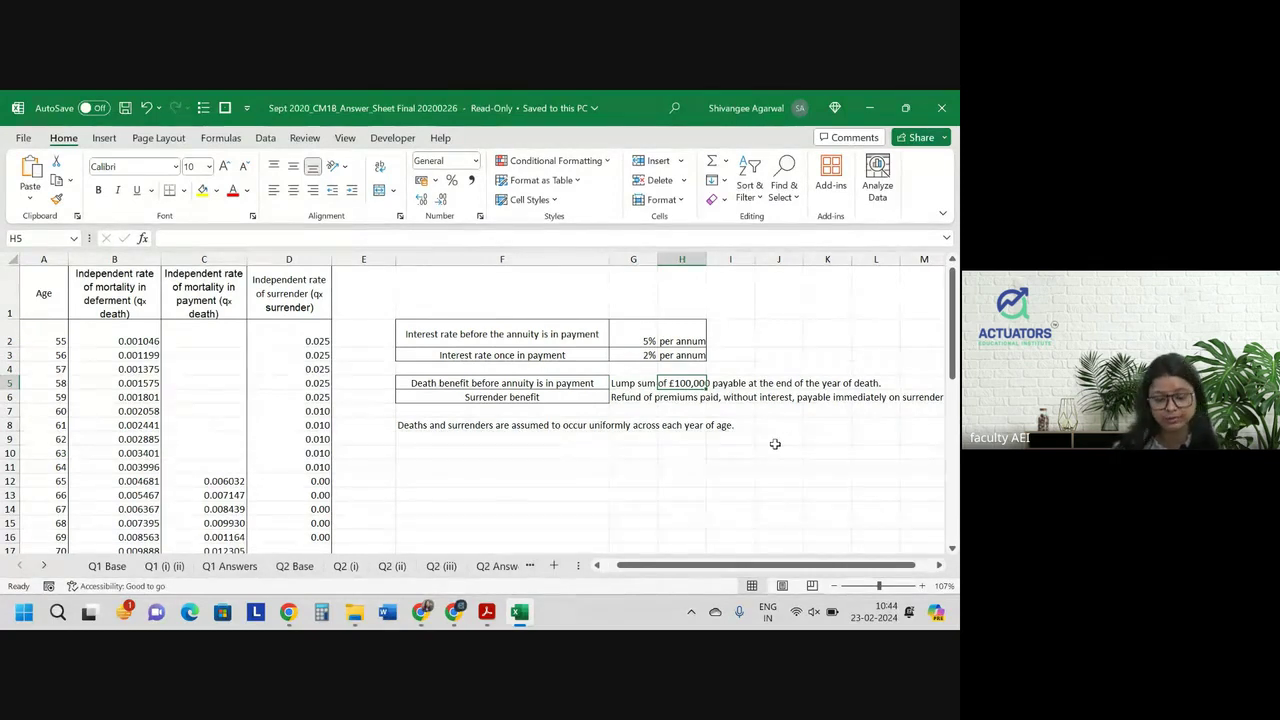
{"action": "key", "text": "Down"}
{"action": "key", "text": "Left"}
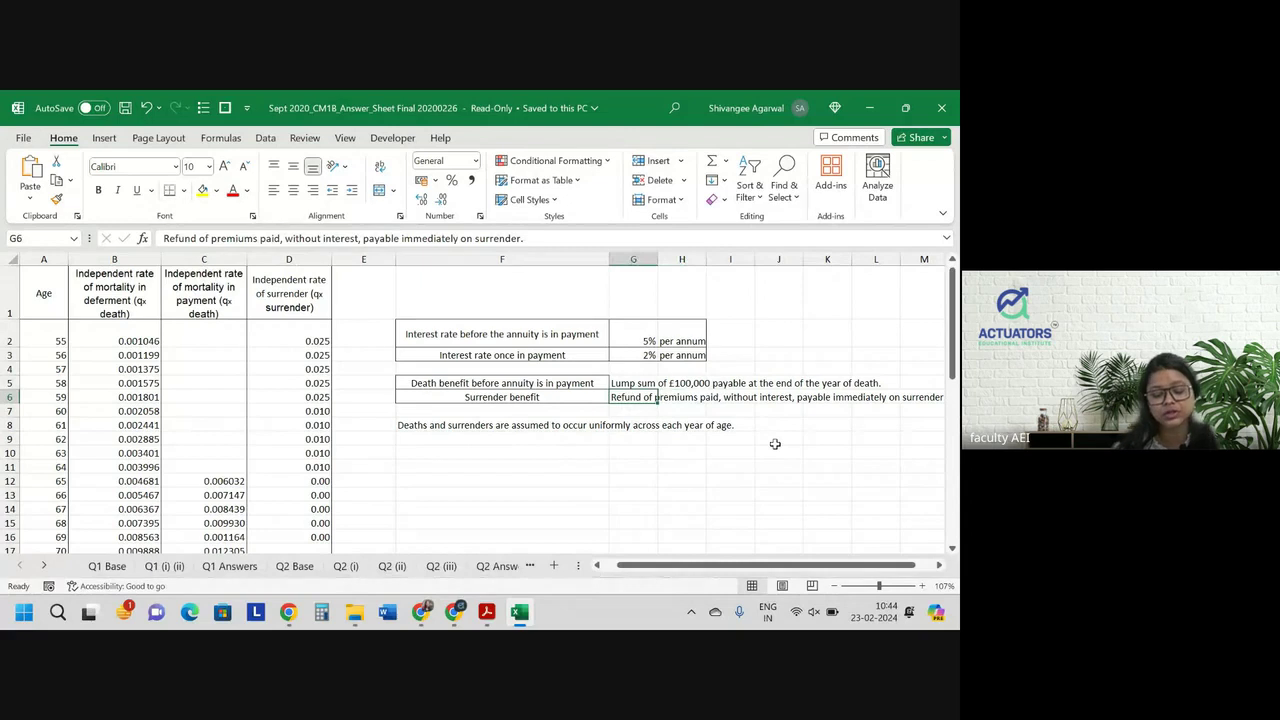
{"action": "scroll", "coordinate": [775, 444], "scroll_direction": "right", "scroll_amount": 1}
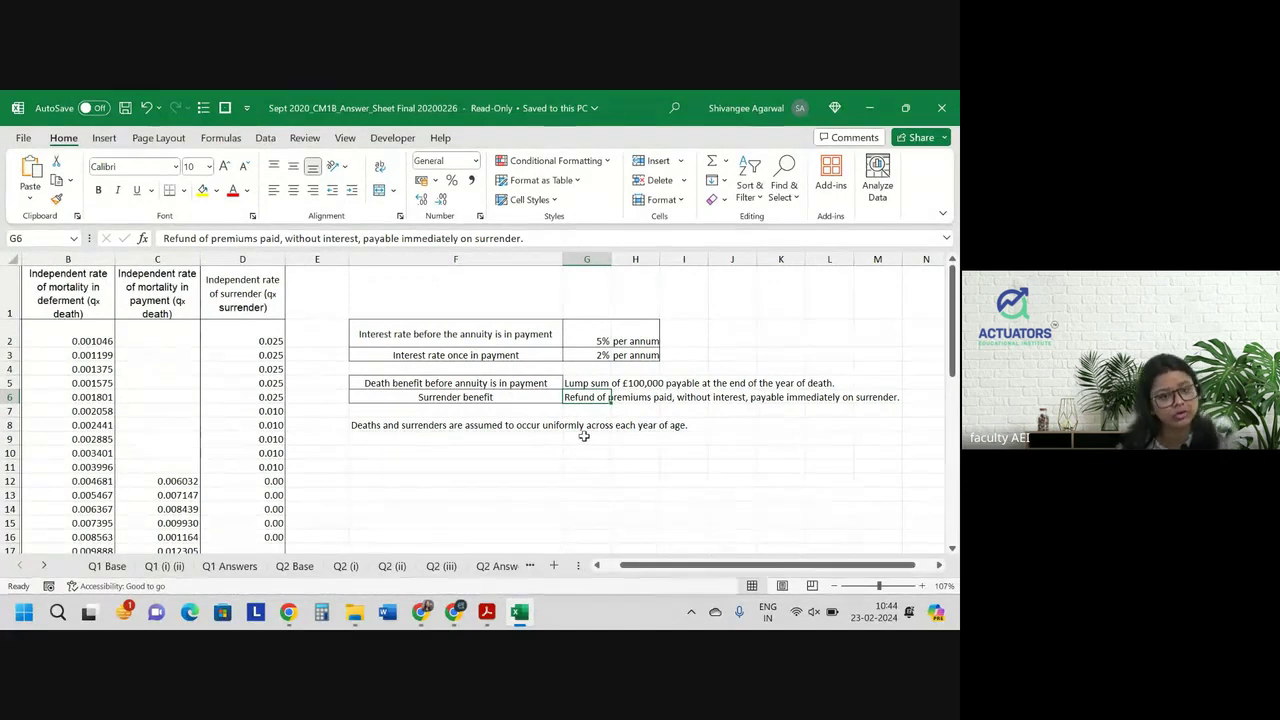
{"action": "left_click_drag", "start_coordinate": [380, 426], "coordinate": [708, 435]}
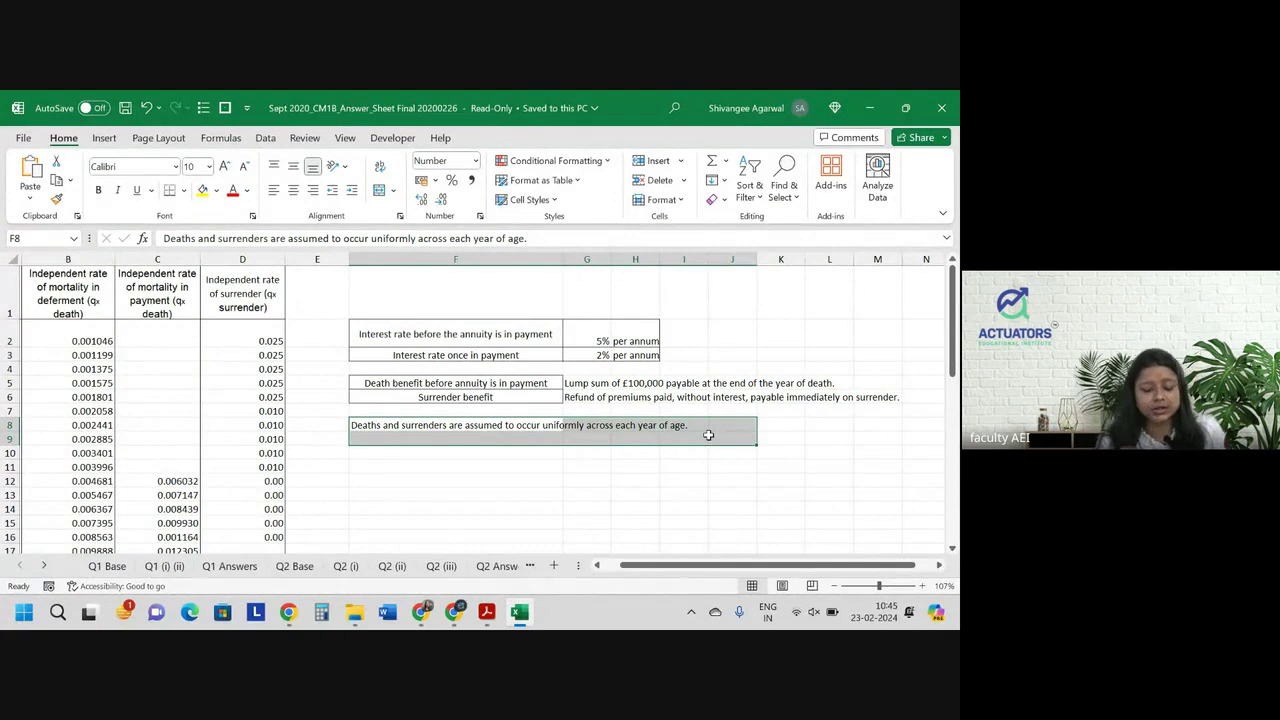
Switch back to the exam paper PDF and read the requirements of Question 3, parts (i) to (iii).
{"action": "key", "text": "alt+Tab"}
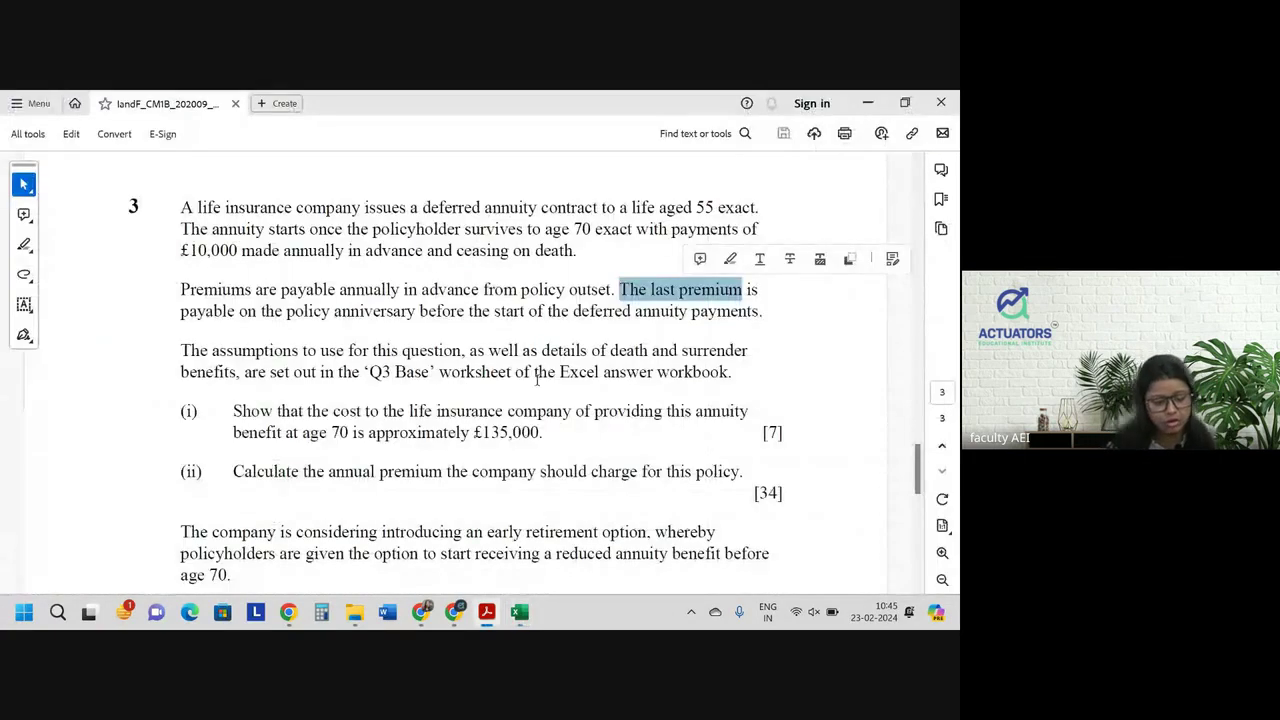
{"action": "scroll", "coordinate": [519, 373], "scroll_direction": "down", "scroll_amount": 1}
{"action": "left_click_drag", "start_coordinate": [308, 362], "coordinate": [722, 368]}
{"action": "left_click", "coordinate": [285, 382]}
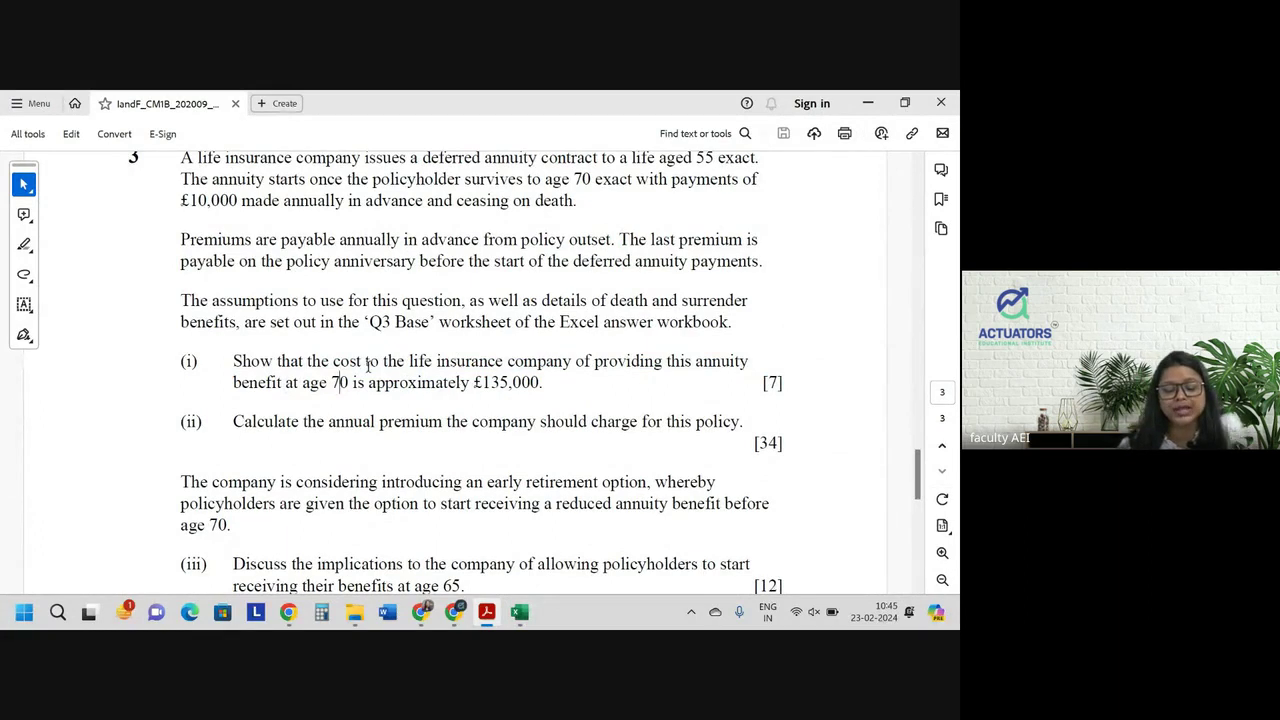
{"action": "left_click_drag", "start_coordinate": [367, 364], "coordinate": [662, 365]}
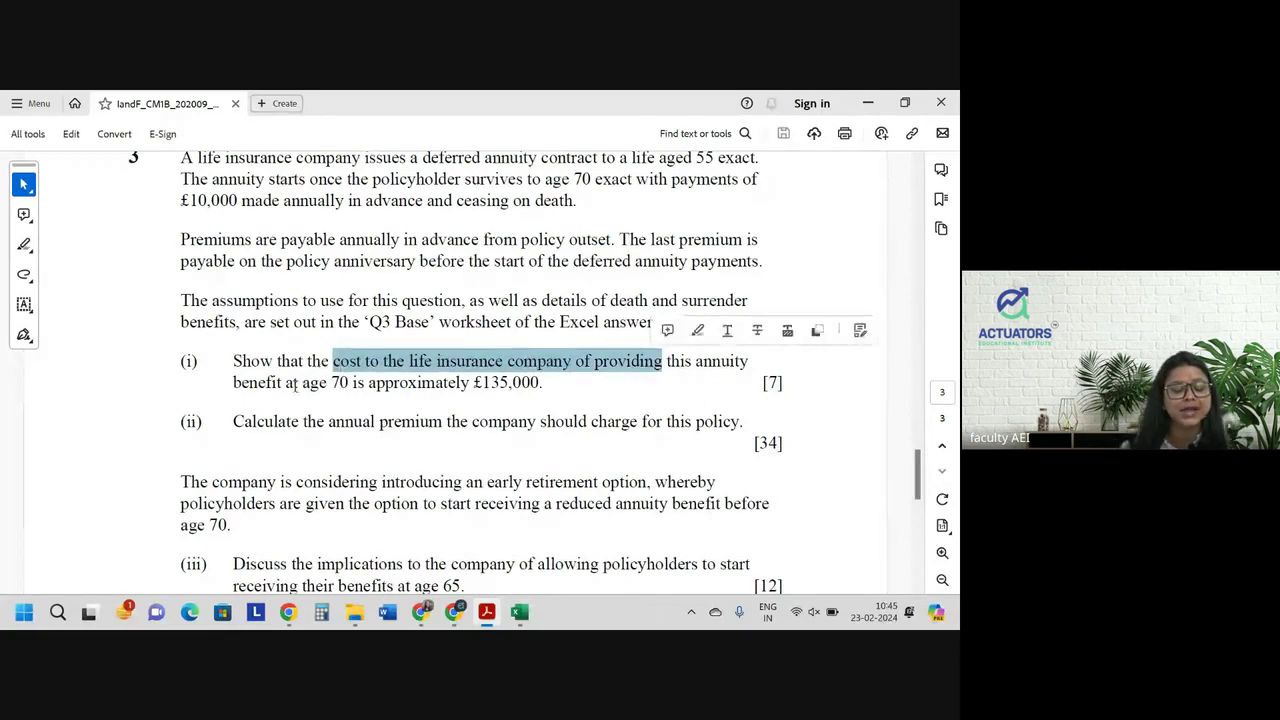
{"action": "left_click_drag", "start_coordinate": [286, 383], "coordinate": [360, 390]}
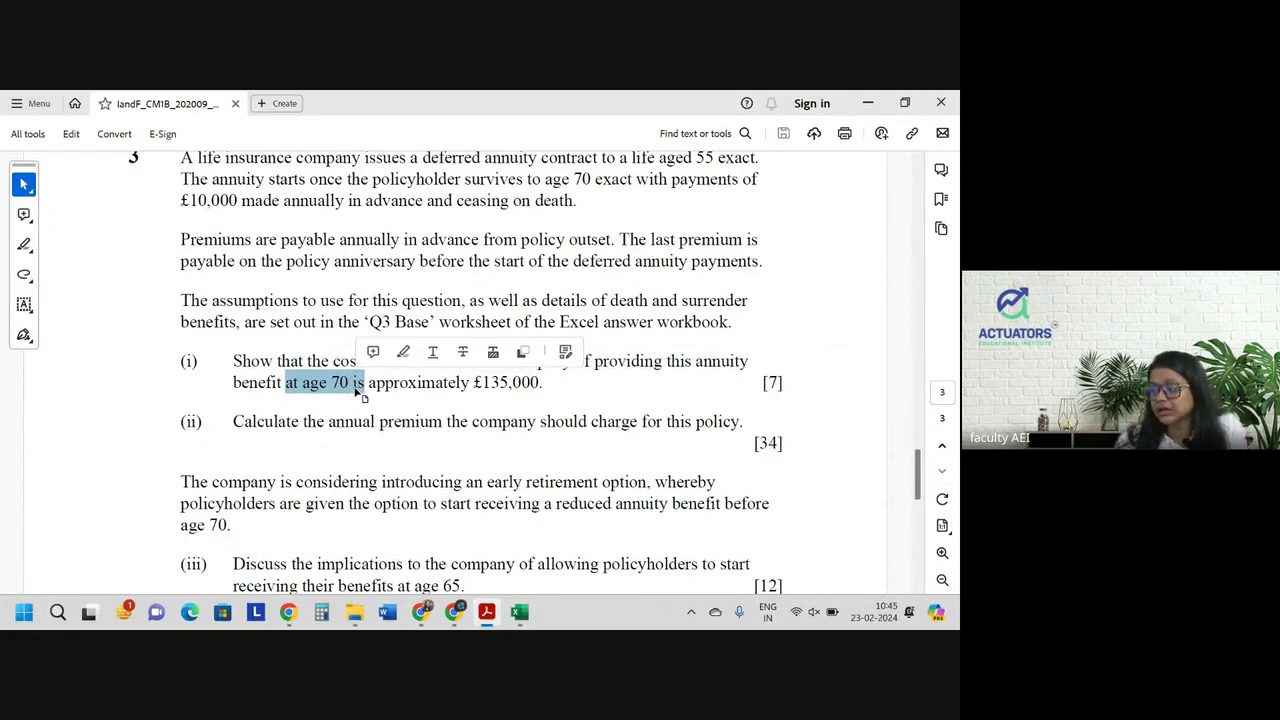
{"action": "left_click_drag", "start_coordinate": [472, 384], "coordinate": [547, 387]}
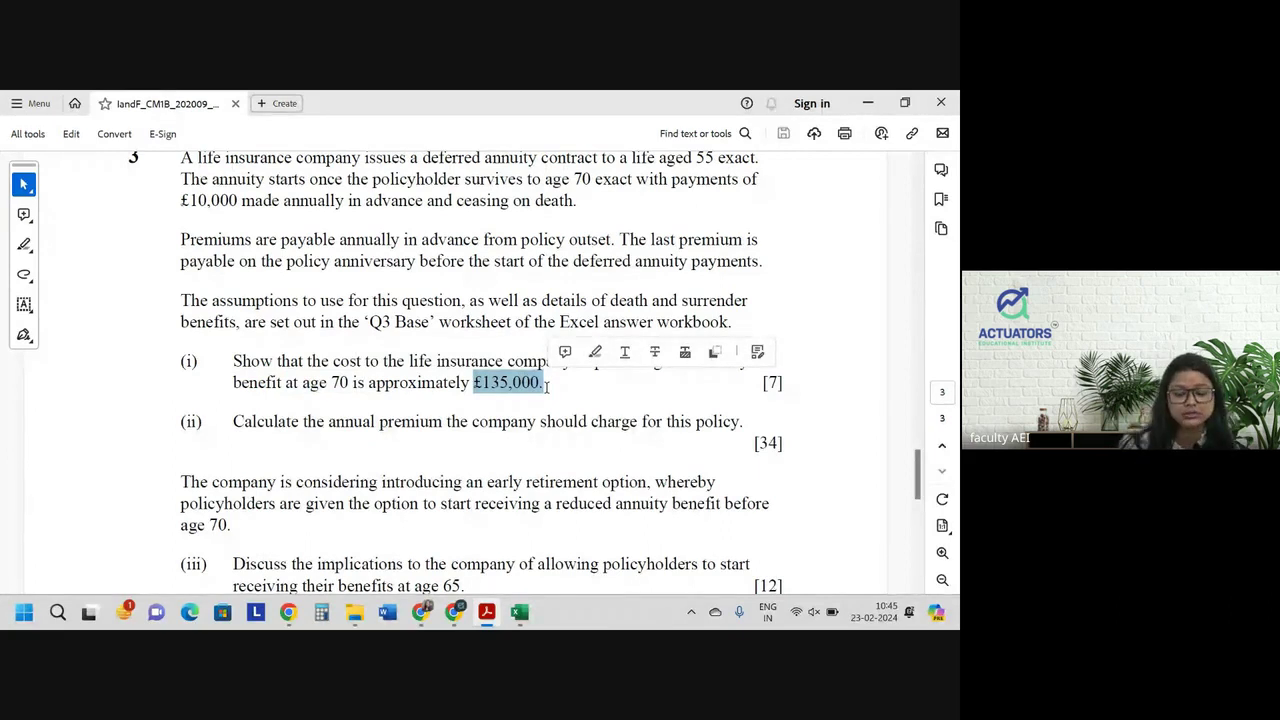
{"action": "scroll", "coordinate": [548, 387], "scroll_direction": "down", "scroll_amount": 2}
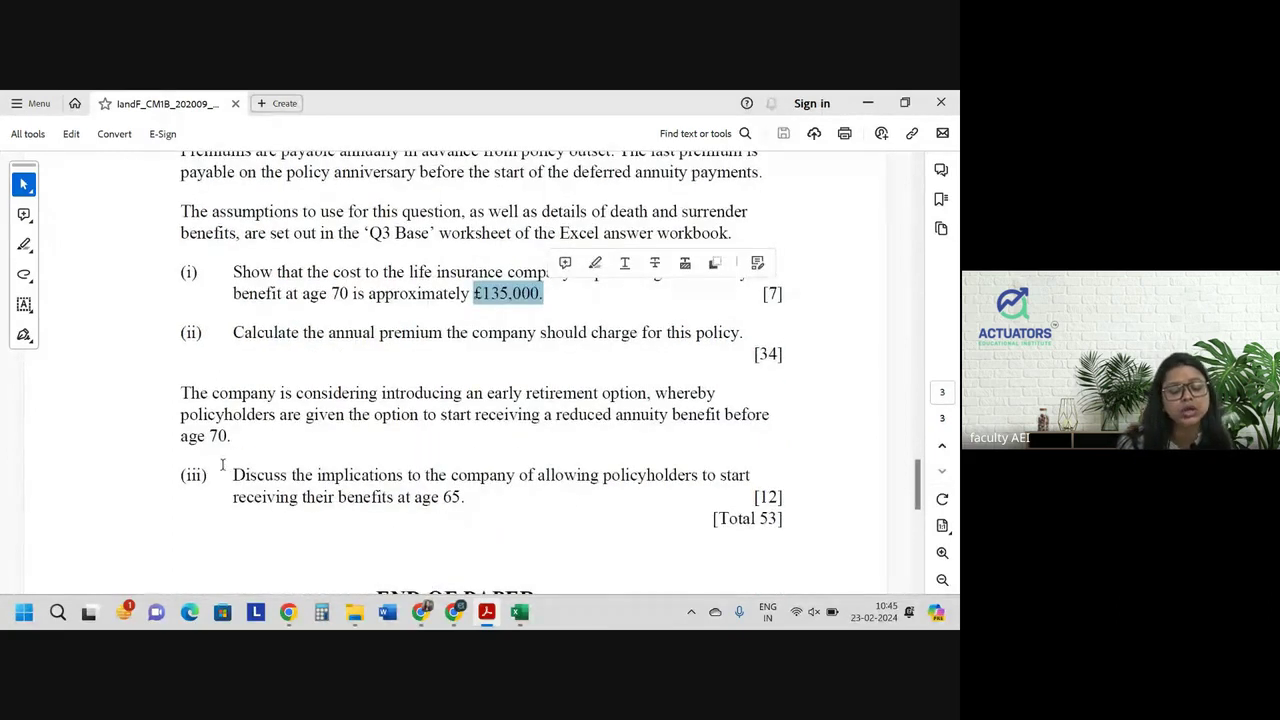
{"action": "left_click_drag", "start_coordinate": [224, 468], "coordinate": [455, 492]}
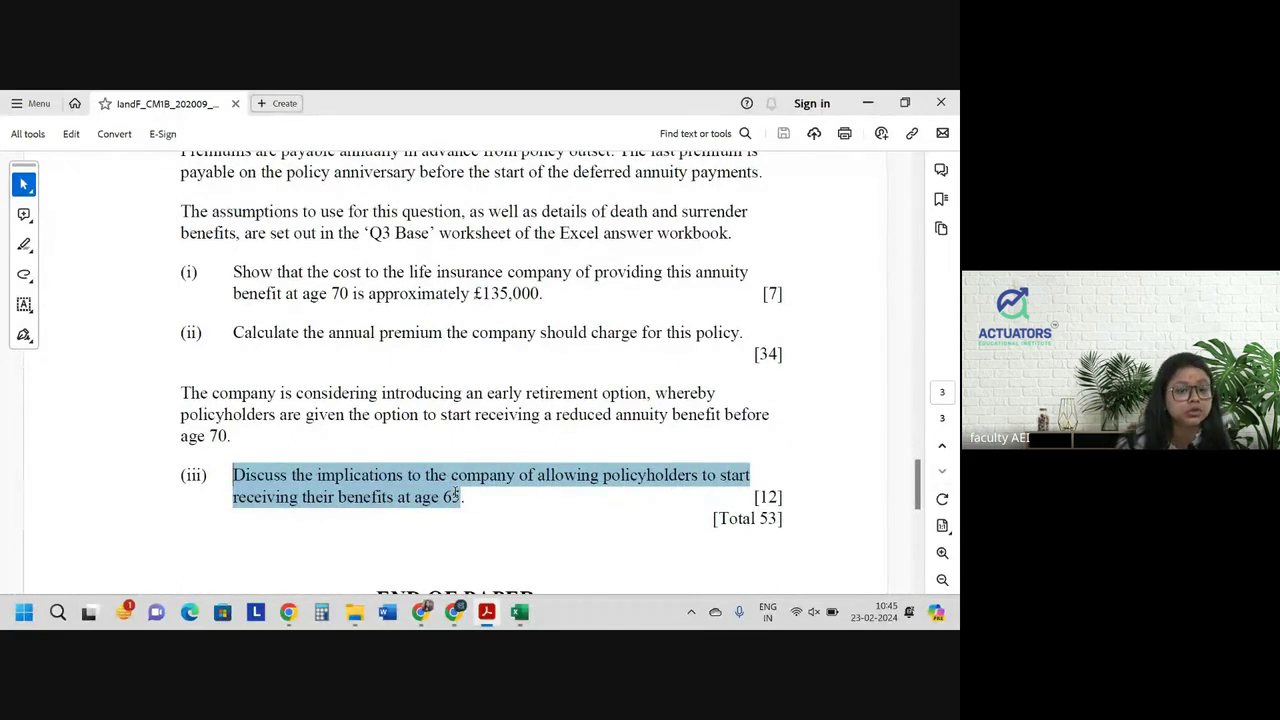
Switch to the Excel answer workbook and open the Q3 (i) worksheet, rechecking the wording of part (i) in the exam paper.
{"action": "left_click", "coordinate": [470, 273]}
{"action": "scroll", "coordinate": [470, 273], "scroll_direction": "up", "scroll_amount": 1}
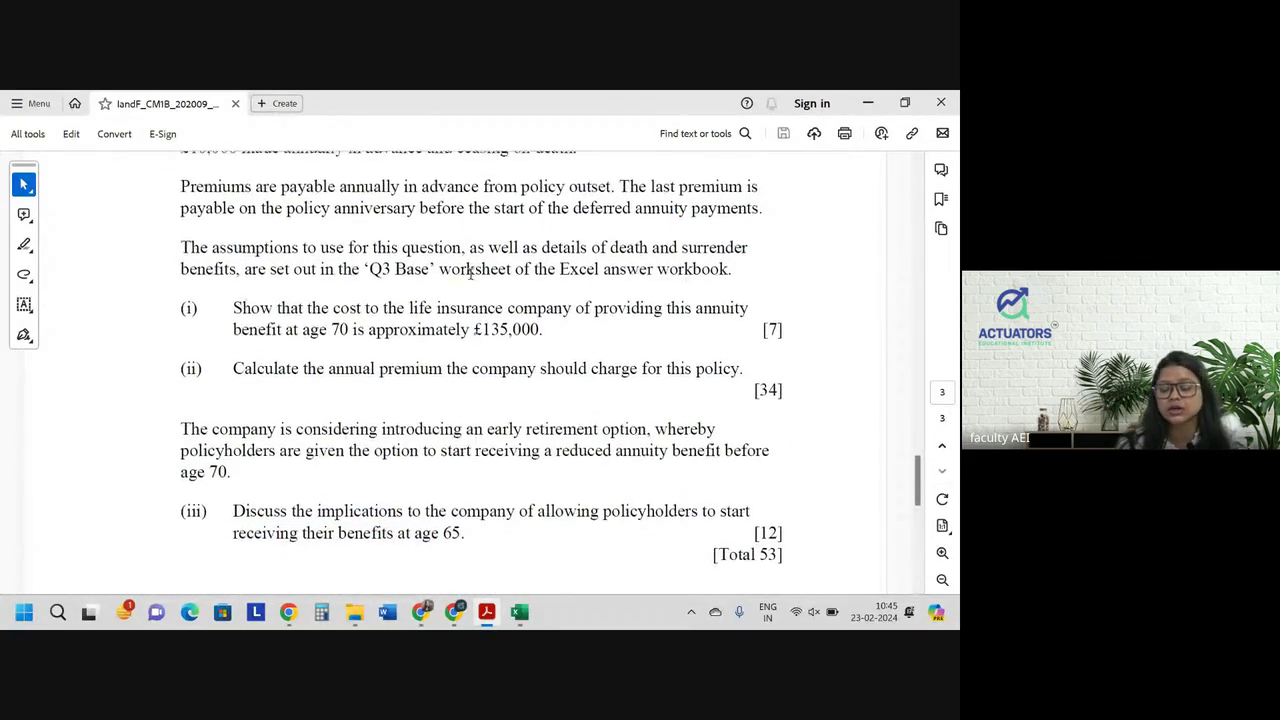
{"action": "key", "text": "alt+Tab"}
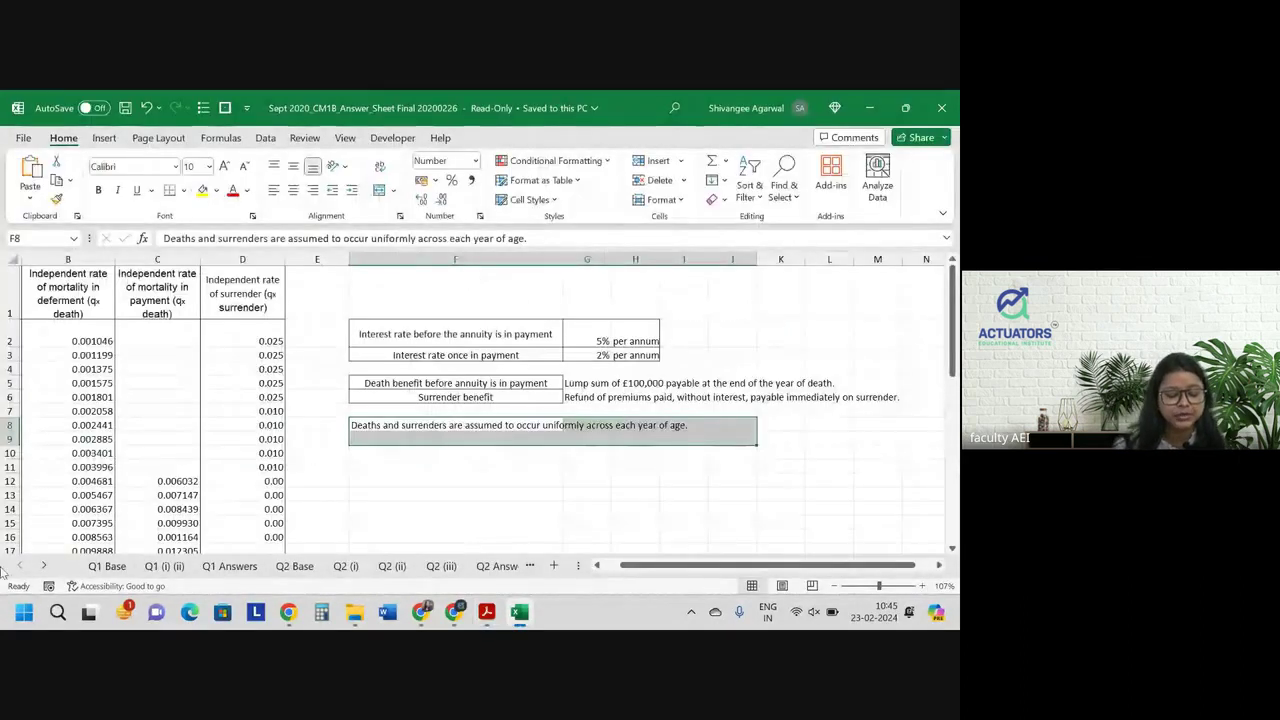
{"action": "left_click", "coordinate": [46, 567]}
{"action": "left_click", "coordinate": [46, 567]}
{"action": "left_click", "coordinate": [46, 567]}
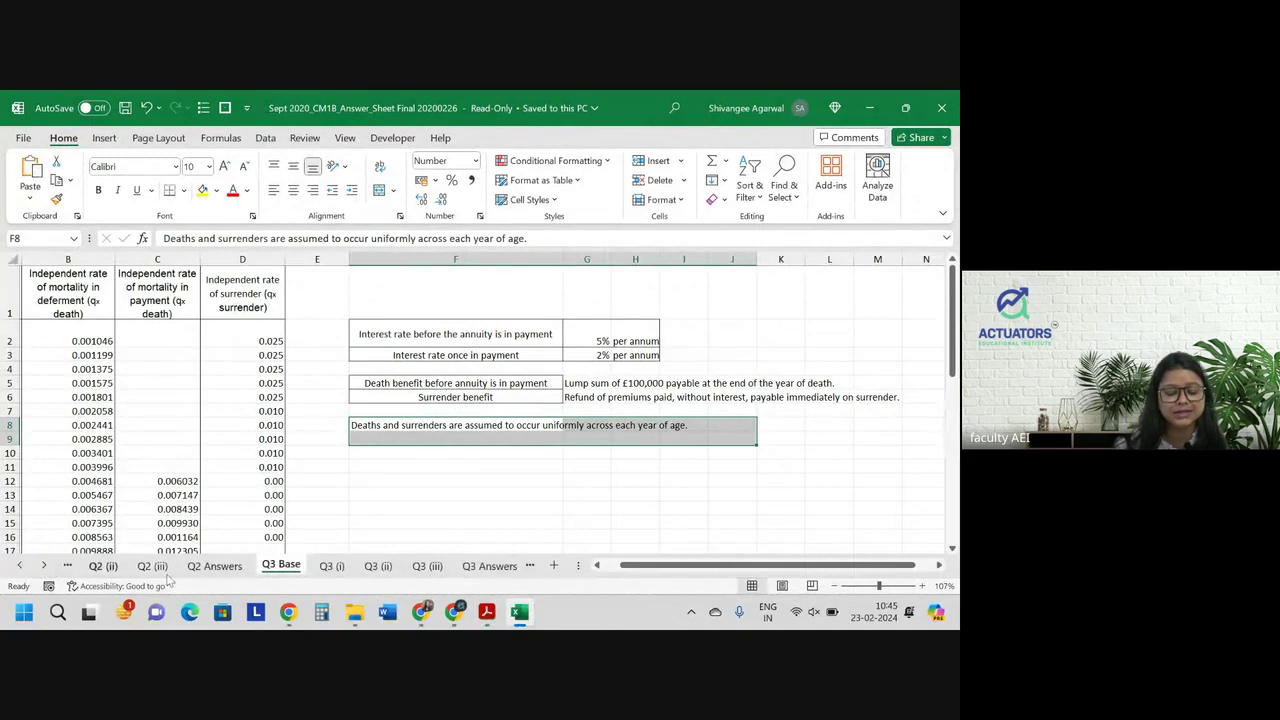
{"action": "left_click", "coordinate": [338, 567]}
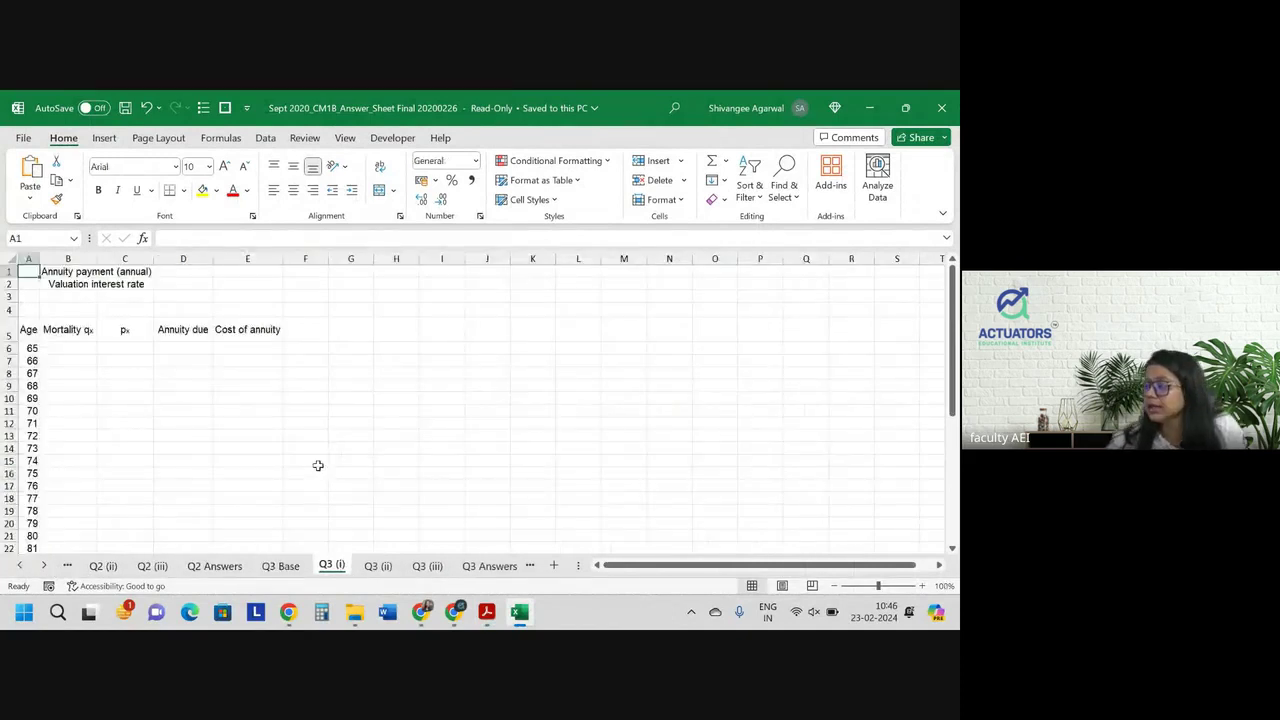
{"action": "key", "text": "alt+Tab"}
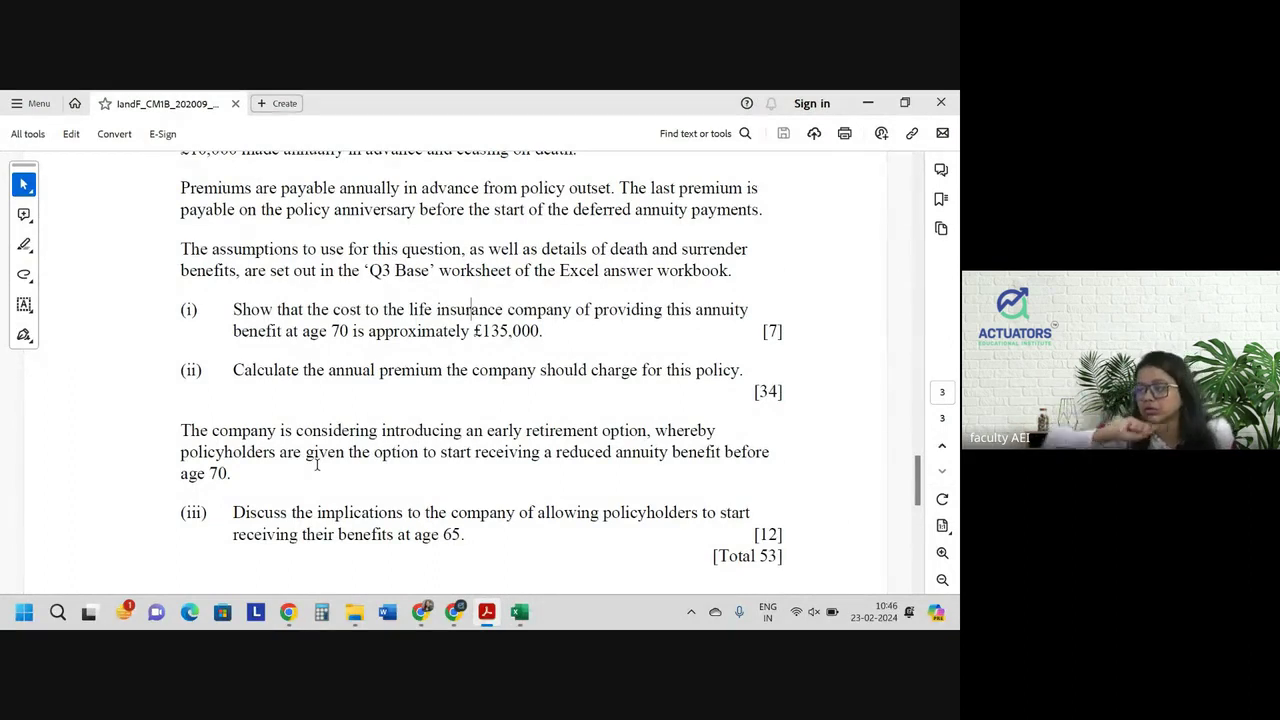
{"action": "key", "text": "alt+Tab"}
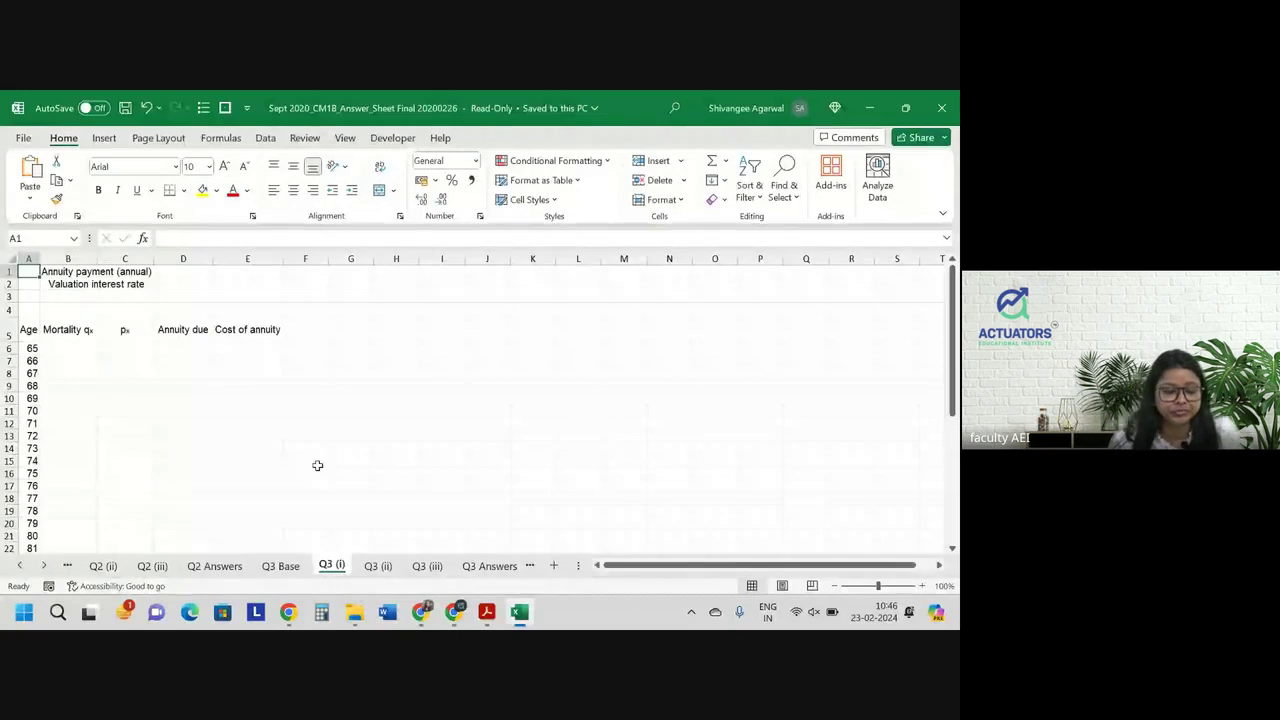
Enter 10,000 as the annual annuity payment in cell D1 of Q3 (i).
{"action": "scroll", "coordinate": [208, 330], "scroll_direction": "up", "scroll_amount": 2}
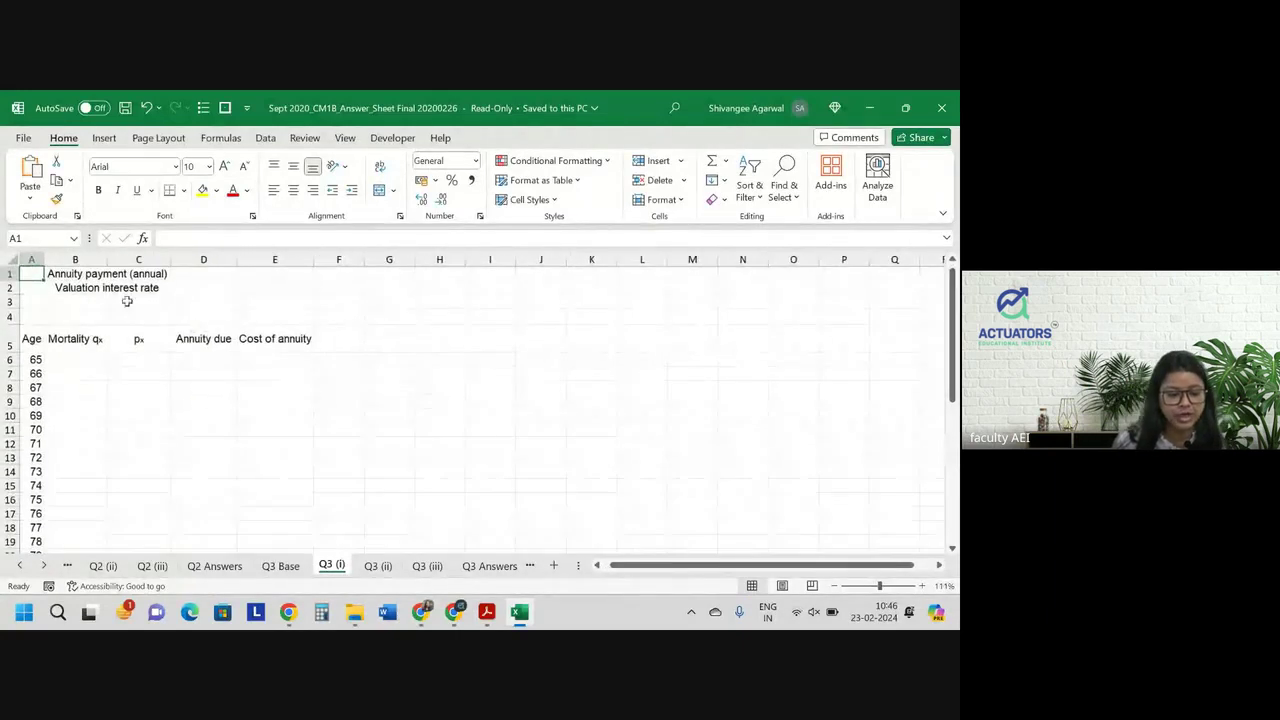
{"action": "left_click", "coordinate": [206, 277]}
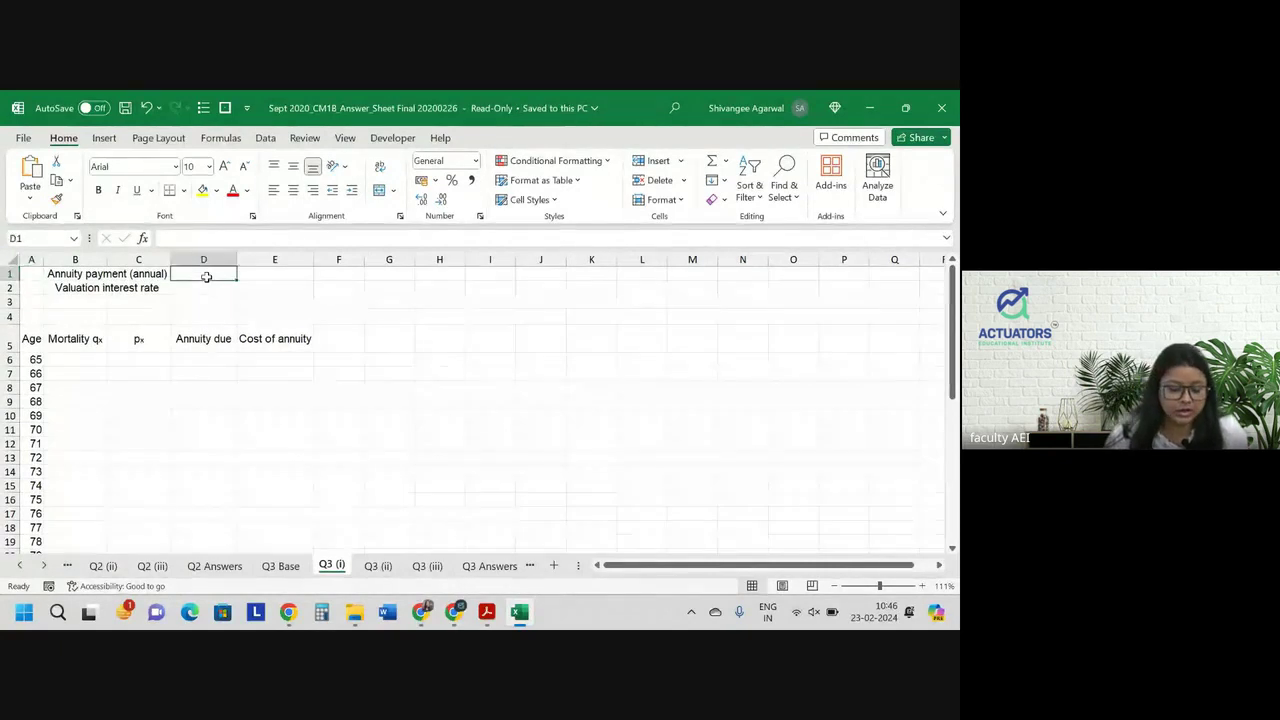
{"action": "type", "text": "10"}
{"action": "key", "text": "Return"}
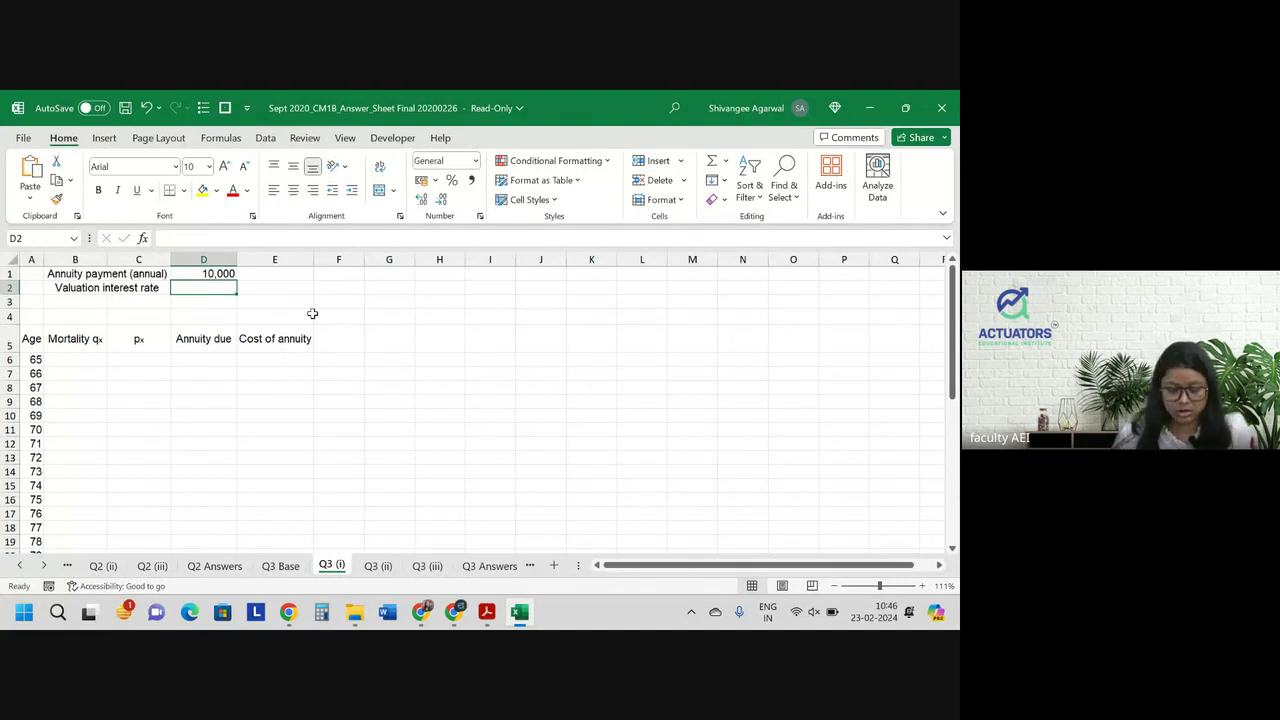
Link the valuation interest rate in D2 to the 2% interest rate once in payment on Q3 Base.
{"action": "type", "text": "="}
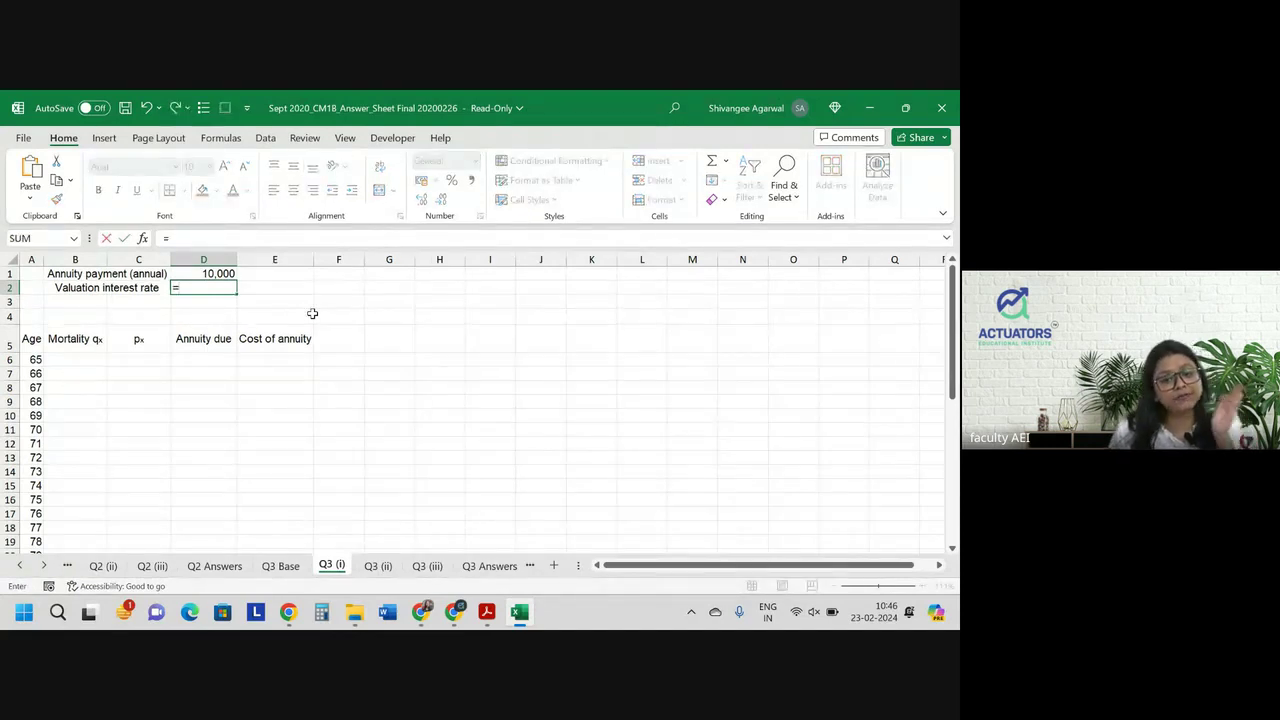
{"action": "key", "text": "ctrl+Page_Up"}
{"action": "key", "text": "Right"}
{"action": "key", "text": "Right"}
{"action": "key", "text": "Right"}
{"action": "key", "text": "Right"}
{"action": "key", "text": "Right"}
{"action": "key", "text": "Right"}
{"action": "key", "text": "Right"}
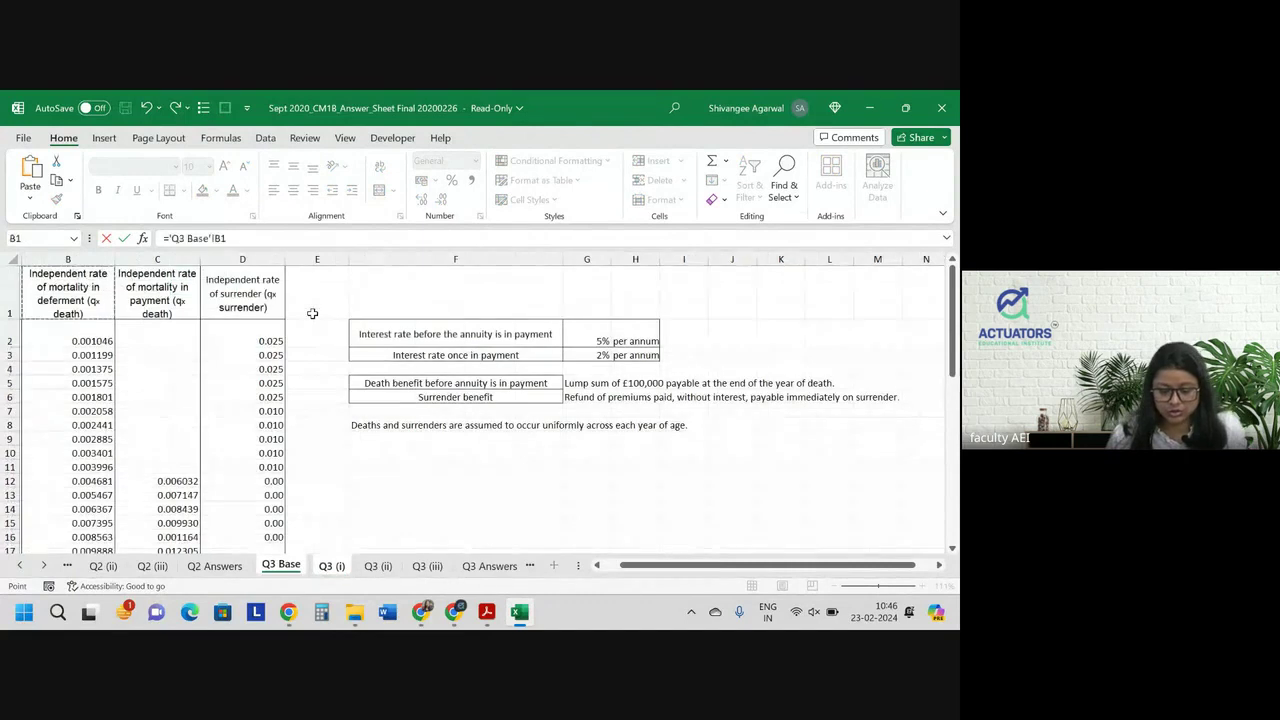
{"action": "key", "text": "Down"}
{"action": "key", "text": "Down"}
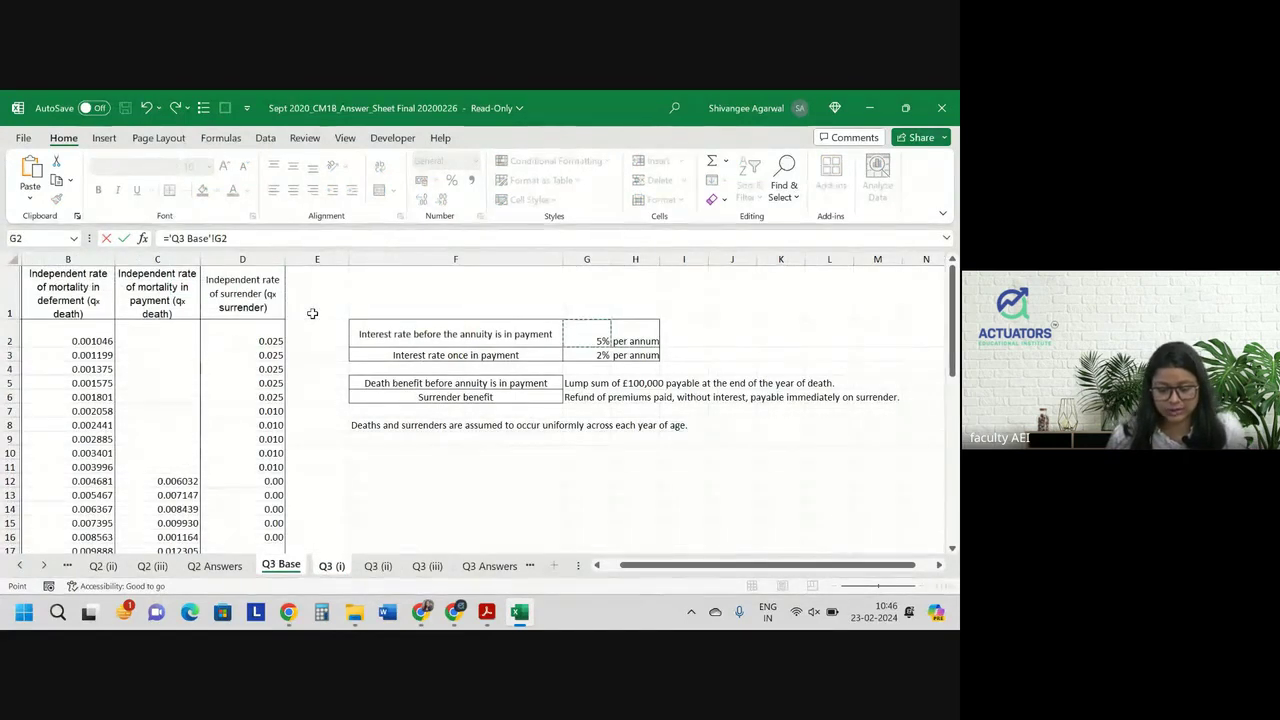
{"action": "key", "text": "Return"}
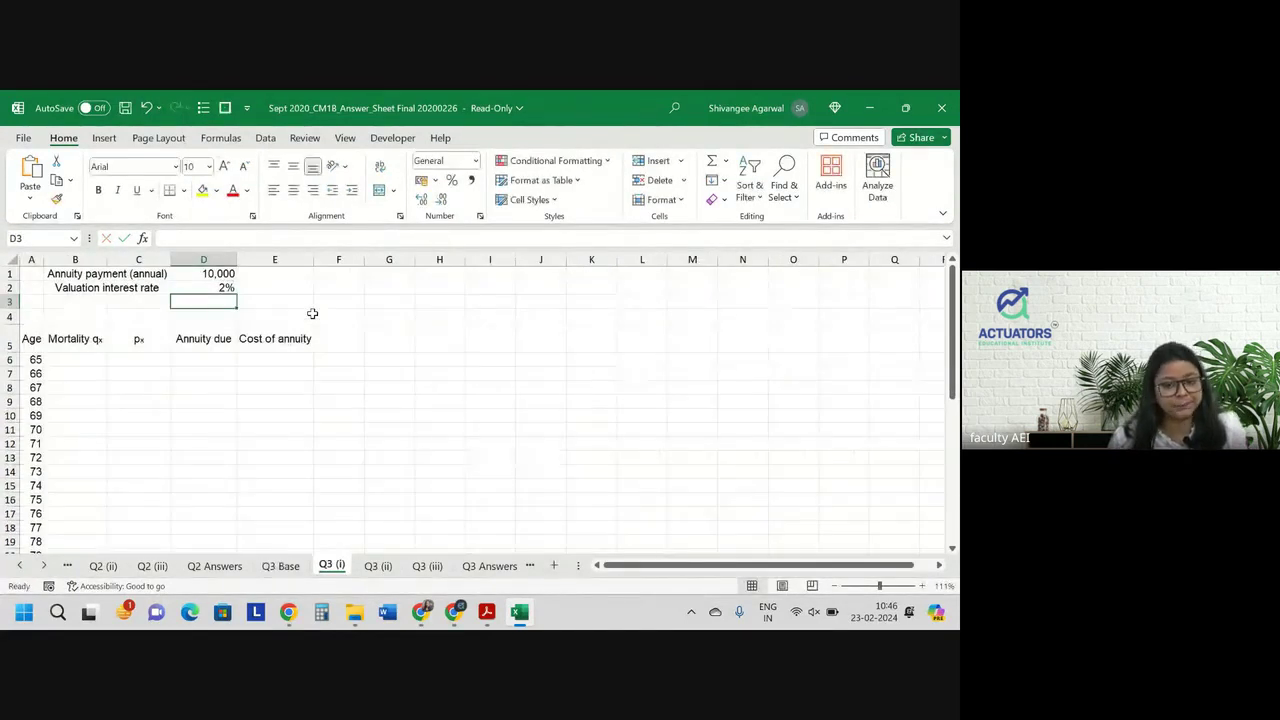
Link the age 65 mortality rate in B6 to the mortality in payment rate in Q3 Base cell C12.
{"action": "key", "text": "Down"}
{"action": "key", "text": "Down"}
{"action": "key", "text": "Down"}
{"action": "key", "text": "Left"}
{"action": "key", "text": "Left"}
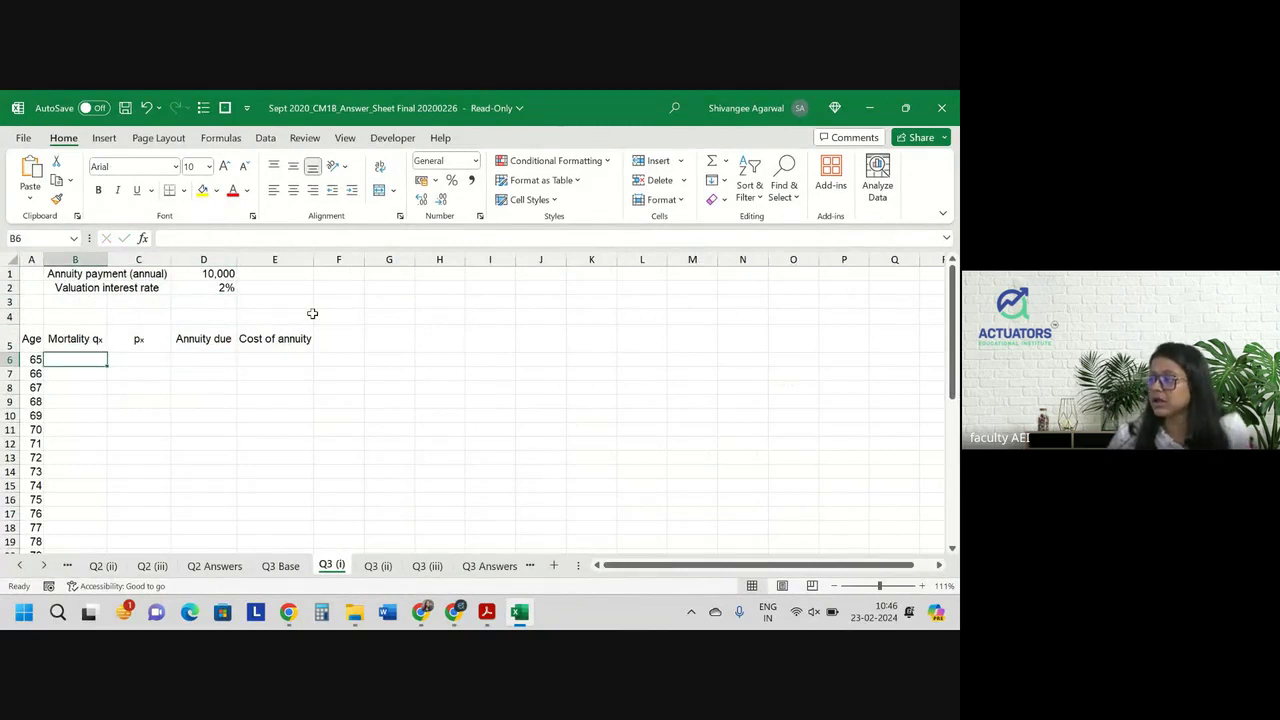
{"action": "type", "text": "="}
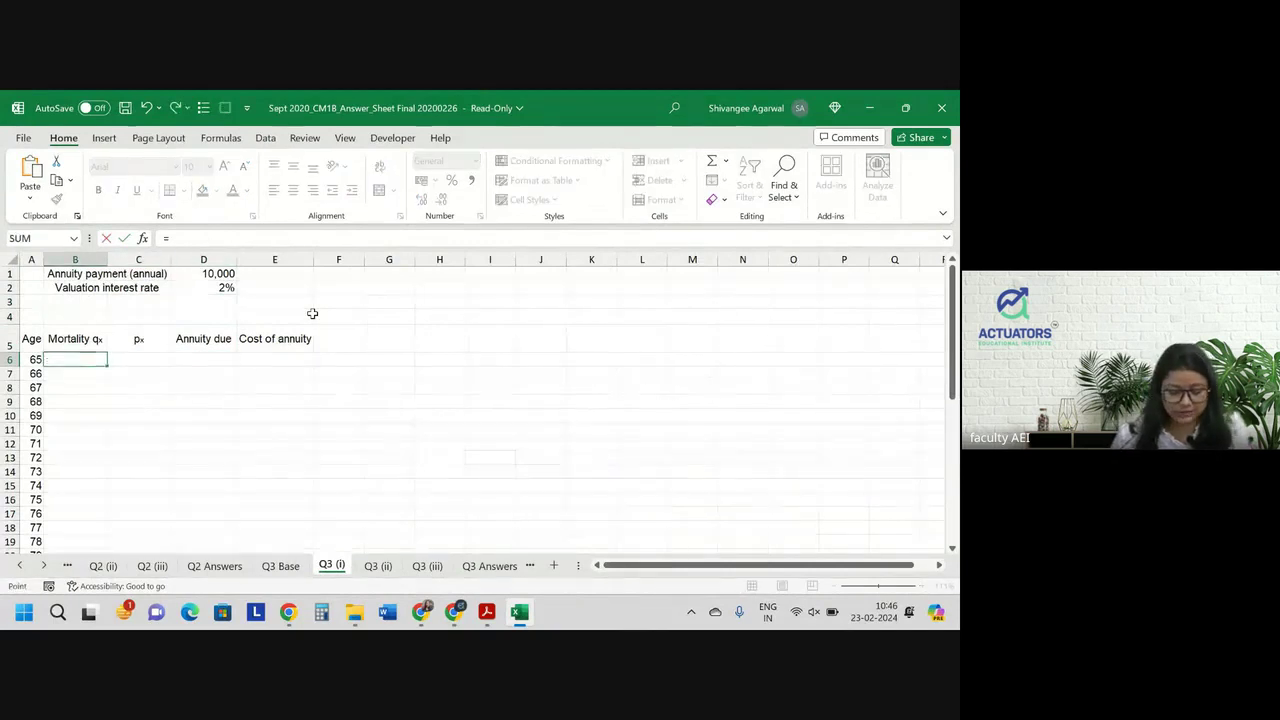
{"action": "key", "text": "ctrl+Page_Up"}
{"action": "key", "text": "Left"}
{"action": "key", "text": "Down"}
{"action": "key", "text": "Right"}
{"action": "key", "text": "Right"}
{"action": "key", "text": "Down"}
{"action": "key", "text": "Down"}
{"action": "key", "text": "Down"}
{"action": "key", "text": "Down"}
{"action": "key", "text": "Down"}
{"action": "key", "text": "Down"}
{"action": "key", "text": "Down"}
{"action": "key", "text": "Down"}
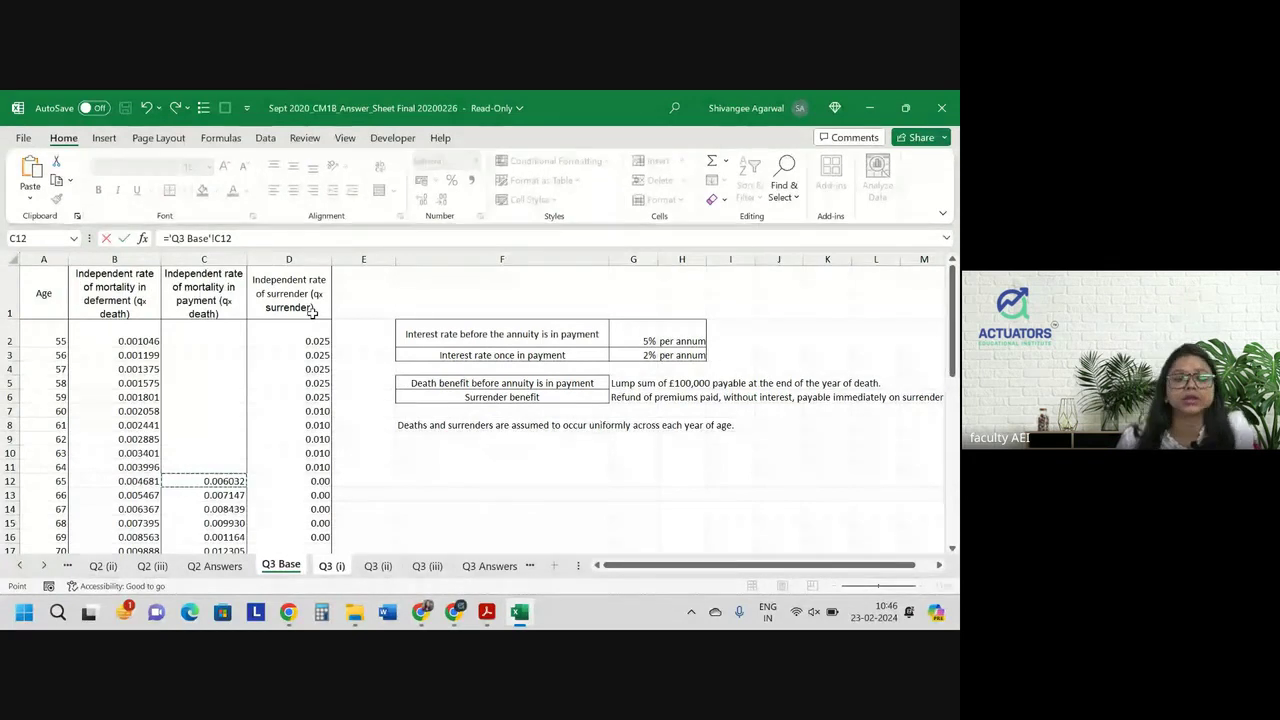
Check the age 65 early retirement reference in part (iii) of the exam paper PDF and return to the workbook.
{"action": "key", "text": "alt+Tab"}
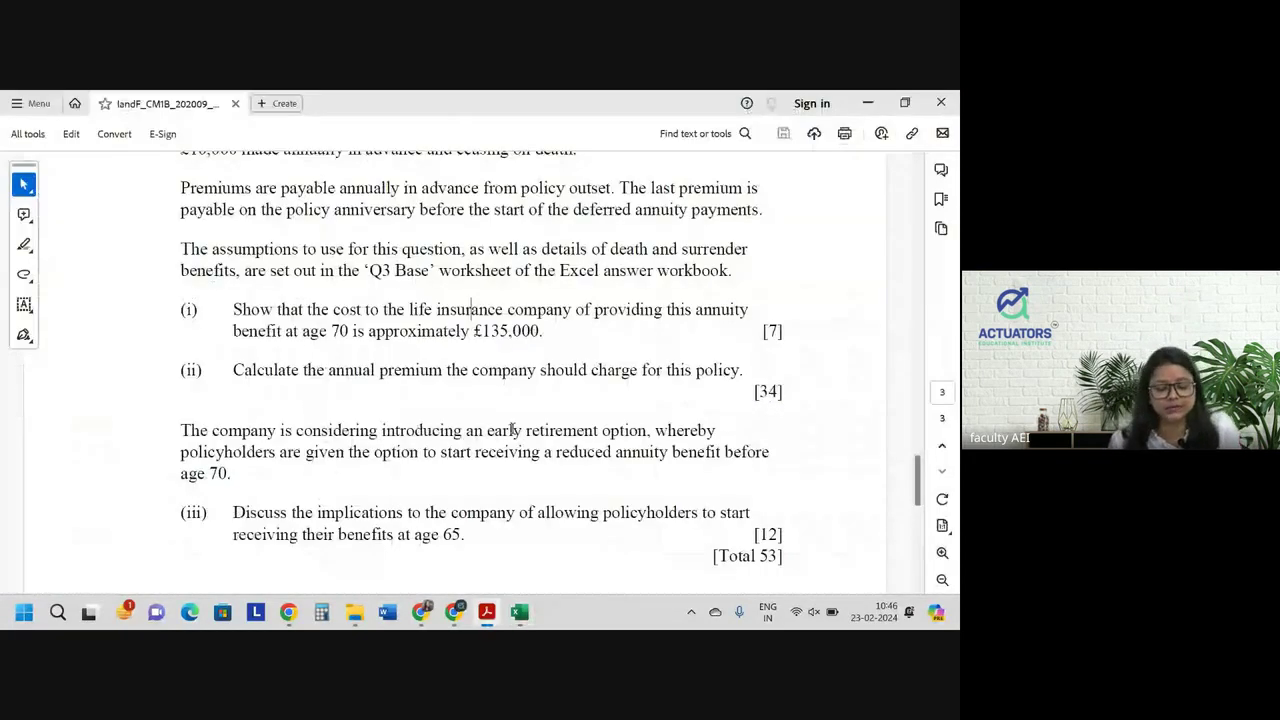
{"action": "left_click_drag", "start_coordinate": [496, 512], "coordinate": [497, 533]}
{"action": "left_click_drag", "start_coordinate": [414, 535], "coordinate": [465, 537]}
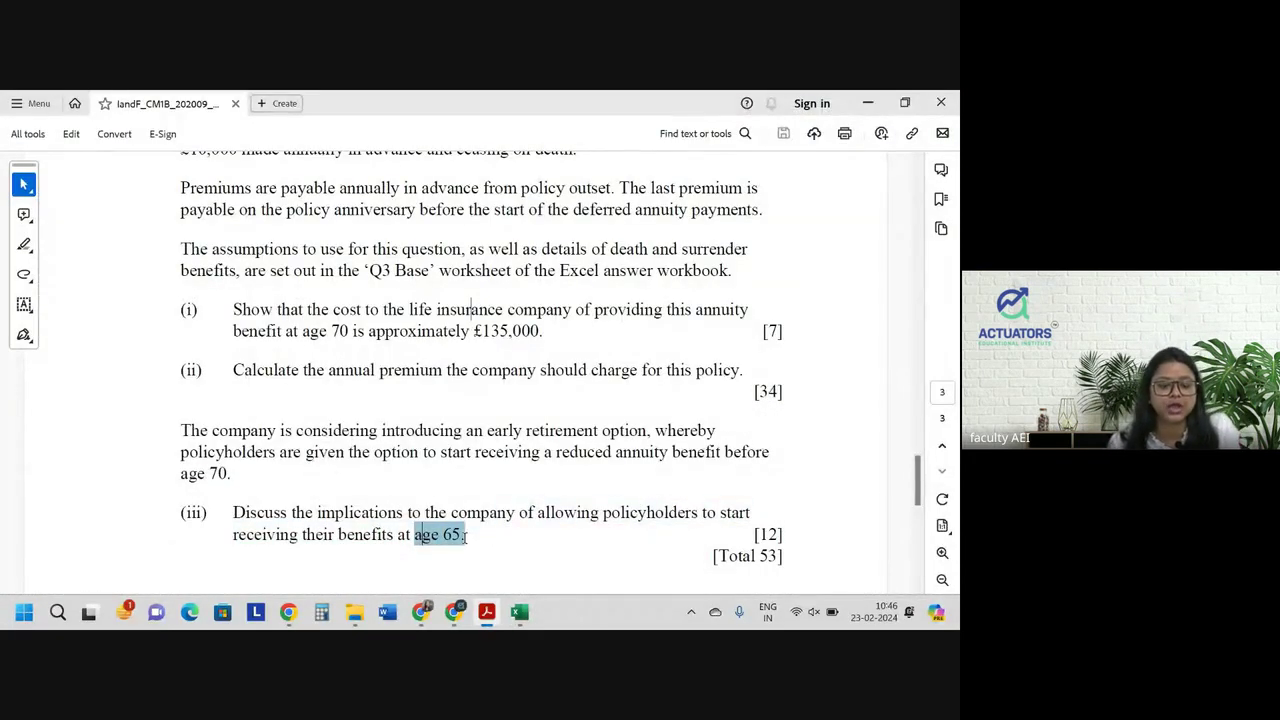
{"action": "key", "text": "alt+Tab"}
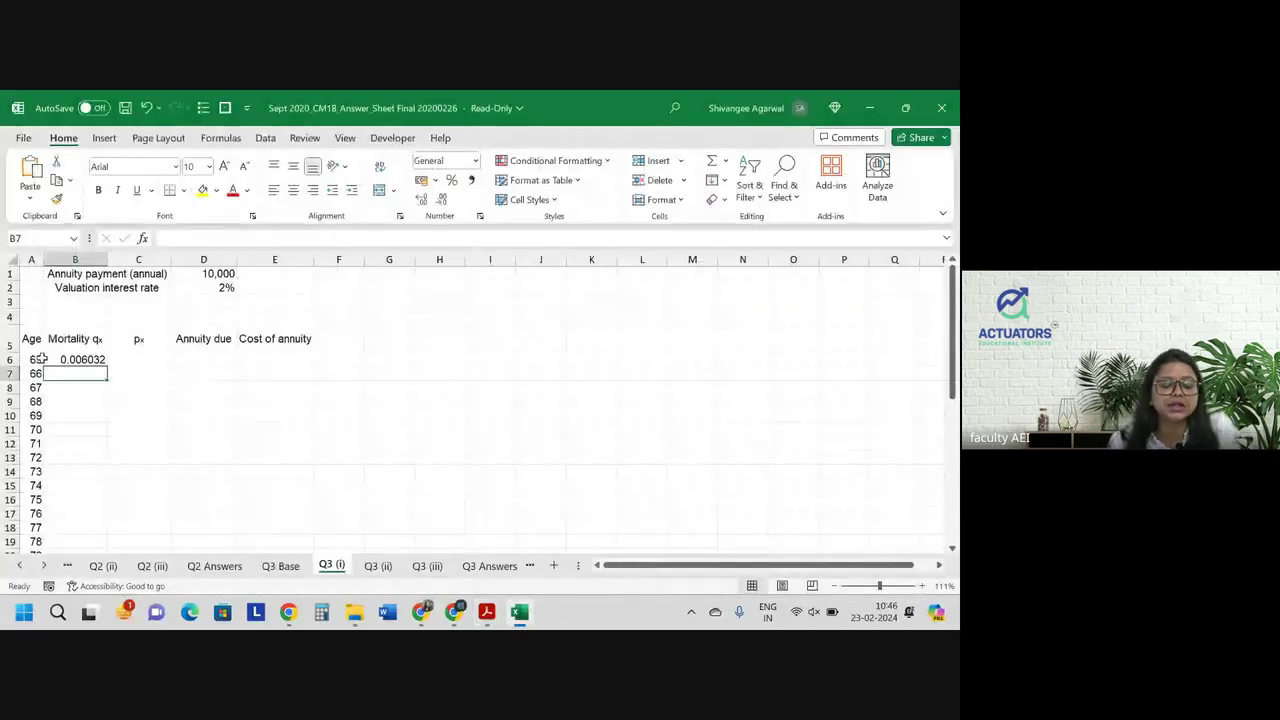
{"action": "left_click", "coordinate": [98, 362]}
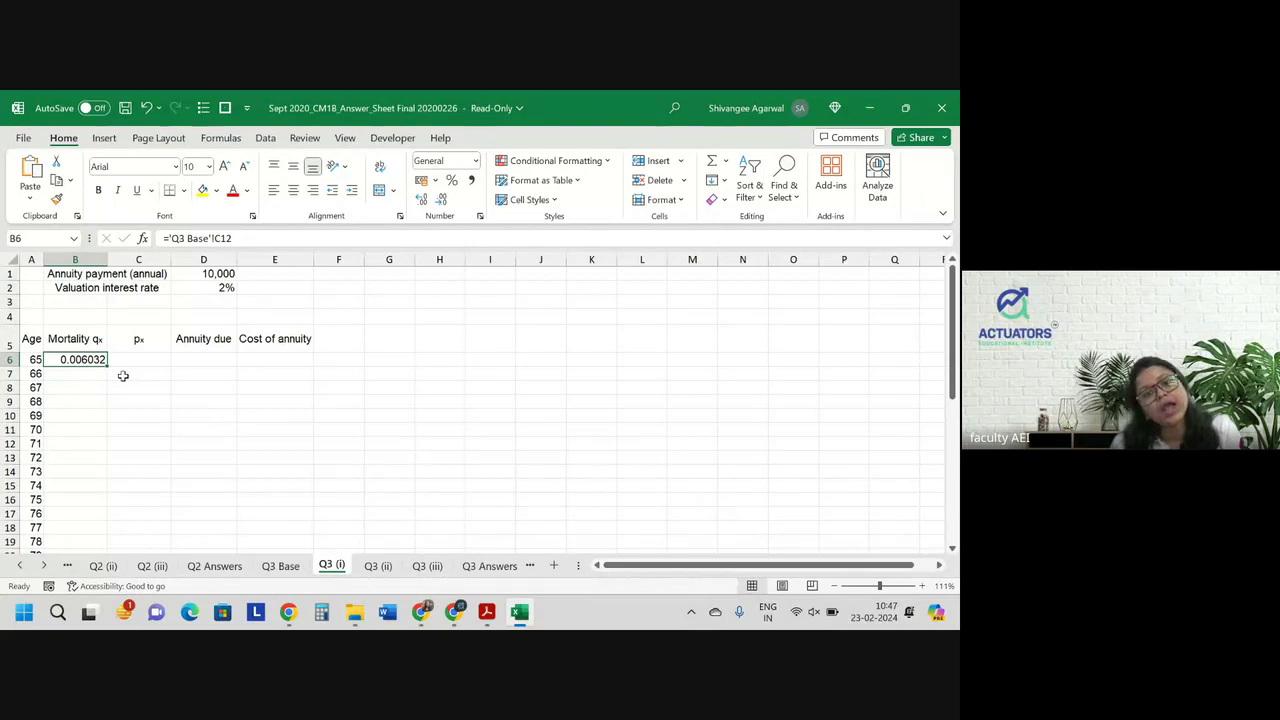
{"action": "key", "text": "alt+Tab"}
{"action": "key", "text": "alt+Tab"}
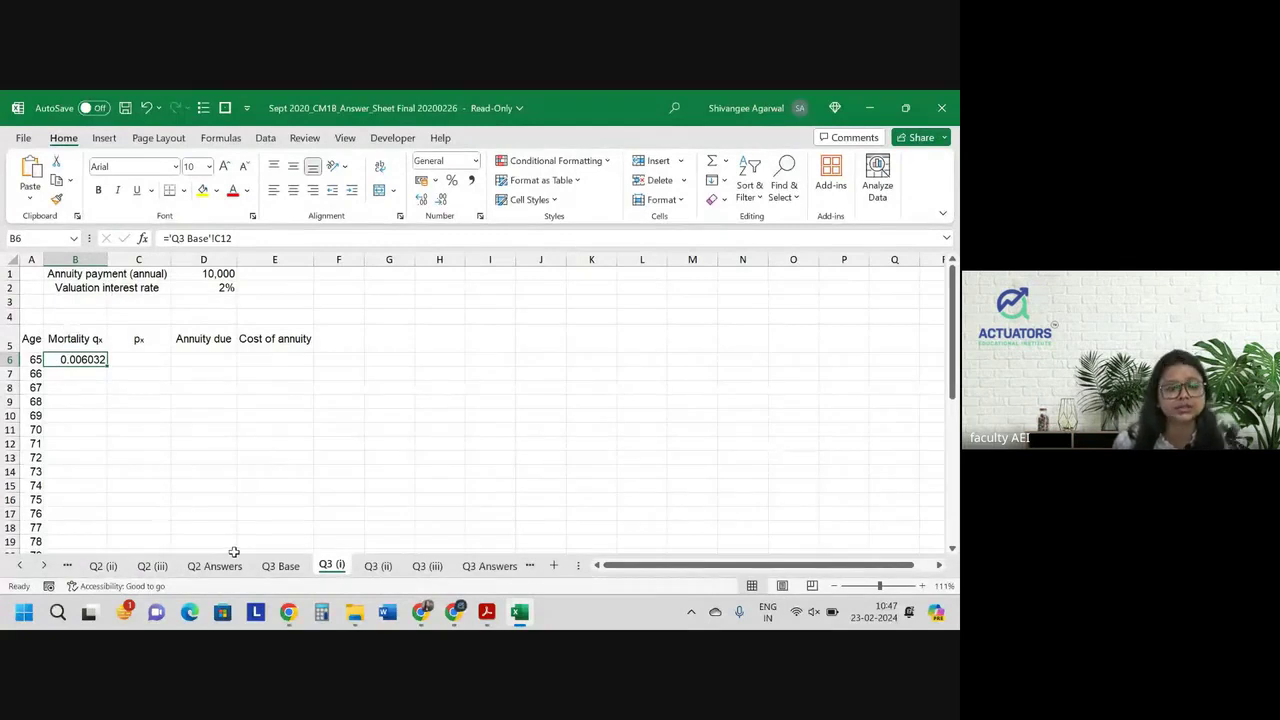
Fill the mortality rate formula from B6 down for all ages and show the rates to six decimal places.
{"action": "double_click", "coordinate": [106, 366]}
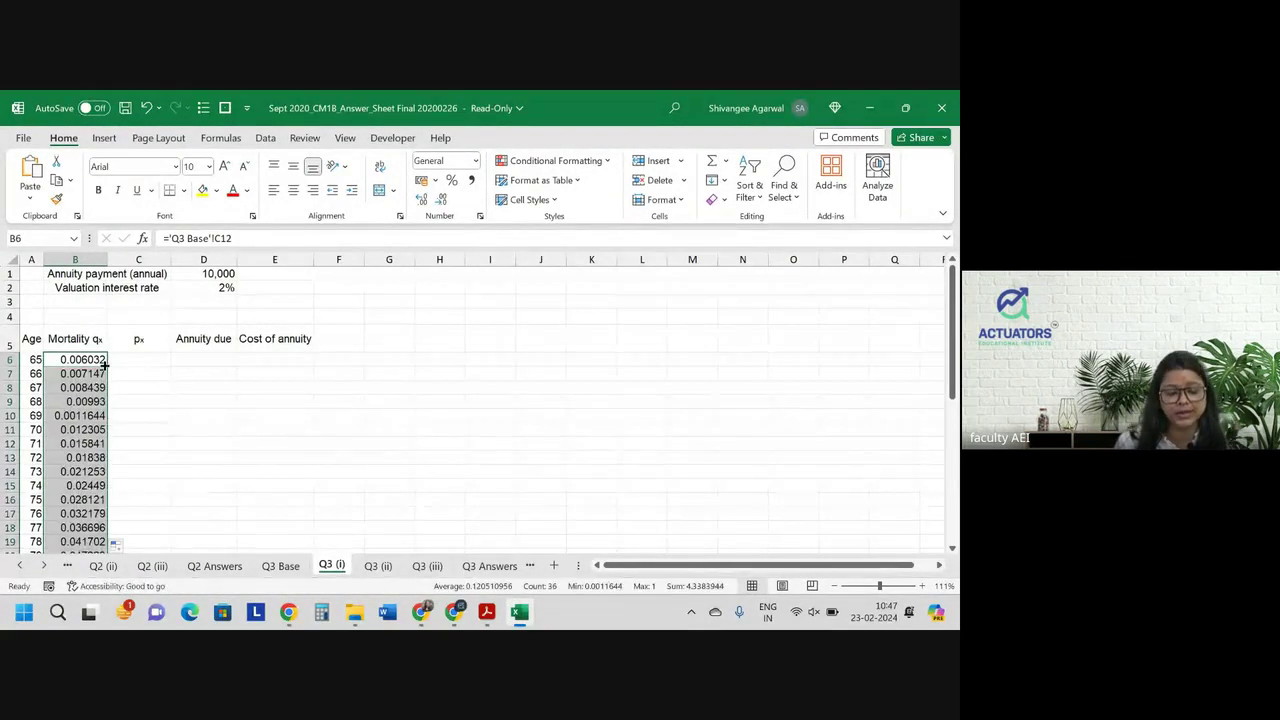
{"action": "left_click", "coordinate": [443, 200]}
{"action": "left_click", "coordinate": [424, 200]}
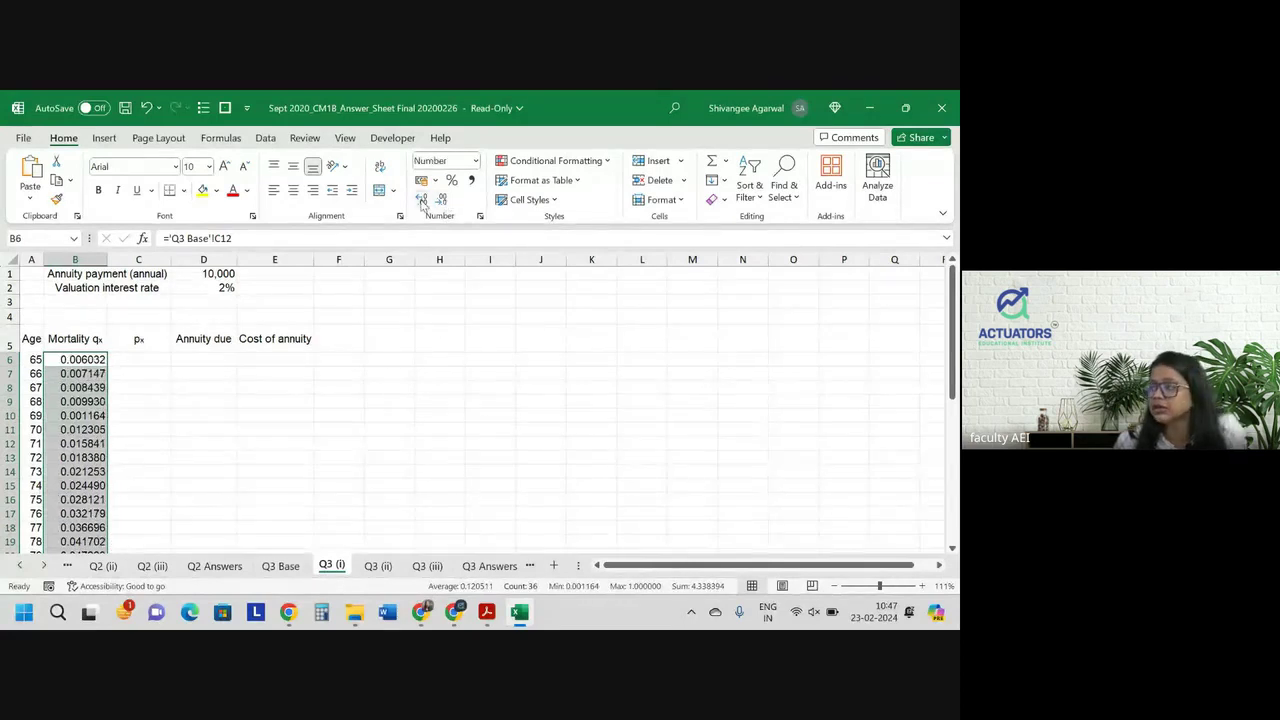
Examine the age 70 row and the rows for ages 65 to 69 in the mortality table.
{"action": "left_click", "coordinate": [140, 384]}
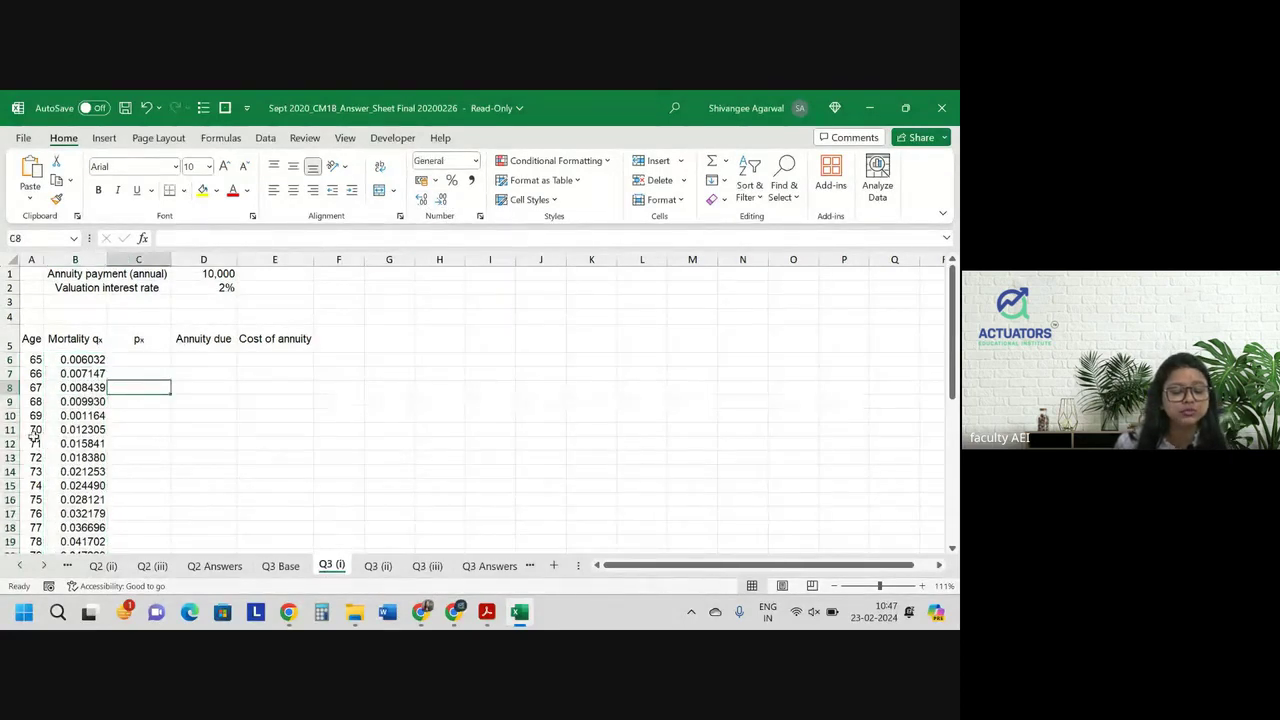
{"action": "left_click_drag", "start_coordinate": [35, 429], "coordinate": [373, 429]}
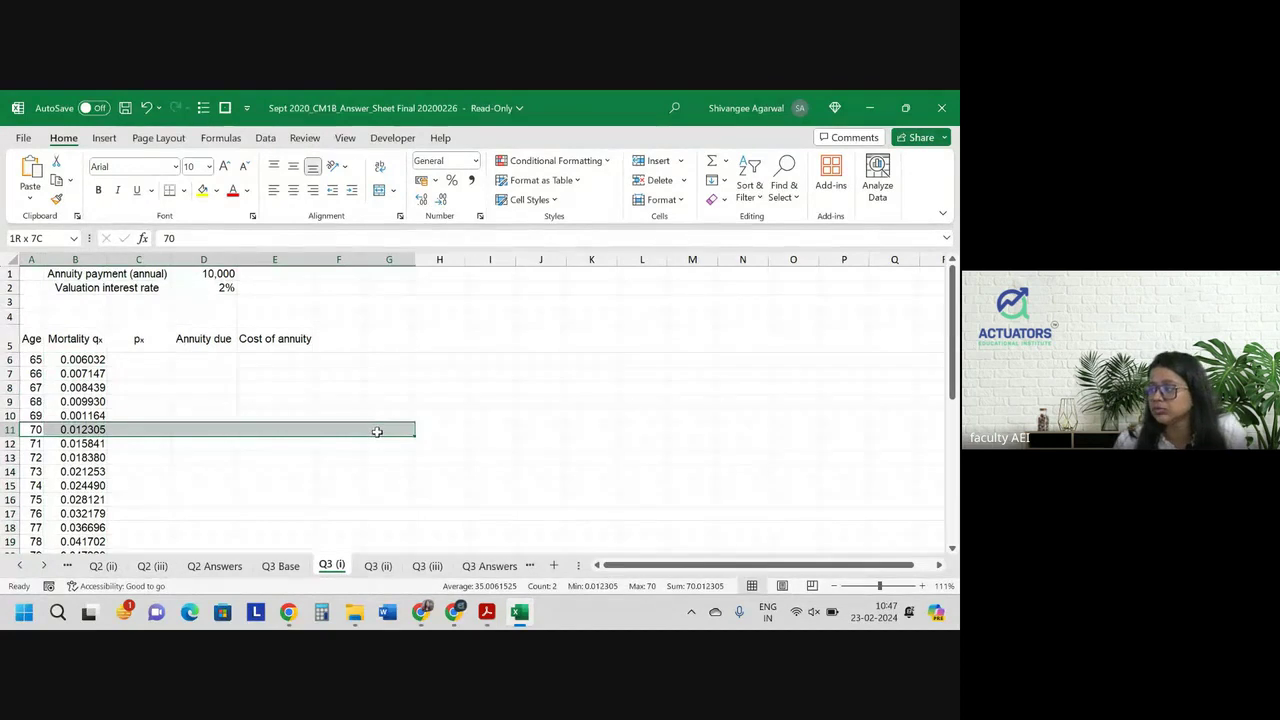
{"action": "left_click", "coordinate": [143, 355]}
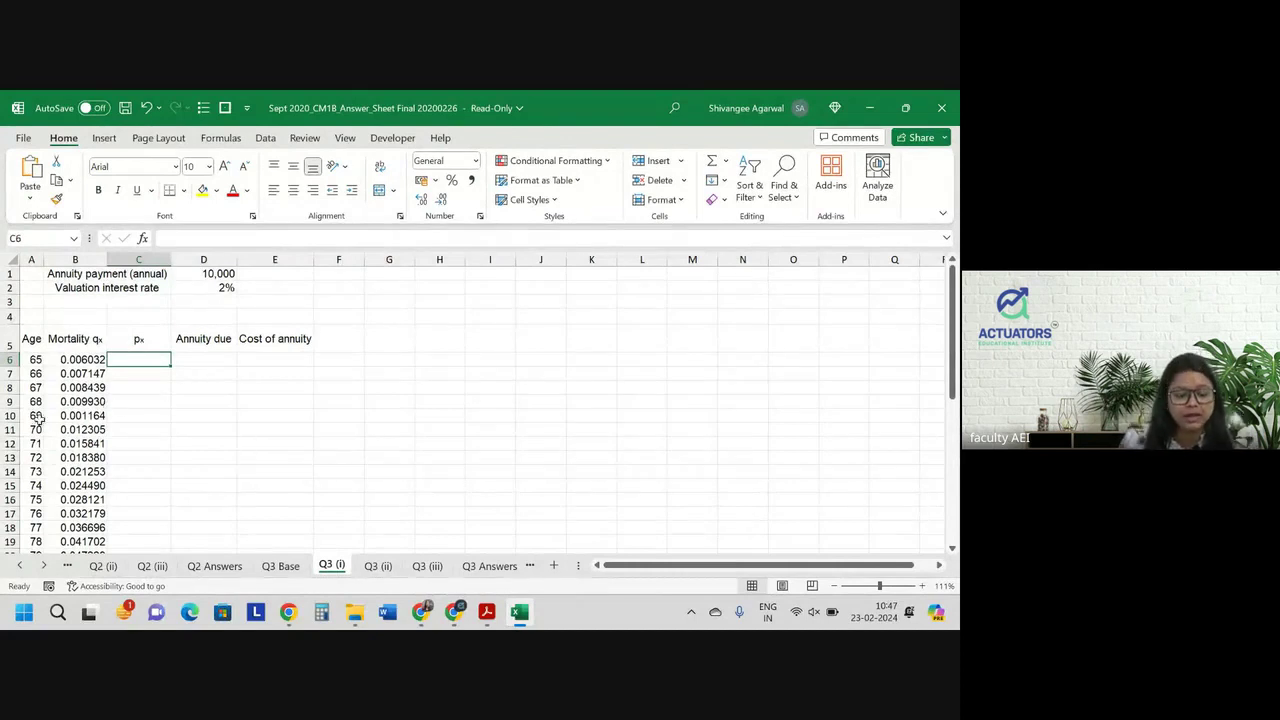
{"action": "left_click_drag", "start_coordinate": [8, 359], "coordinate": [10, 420]}
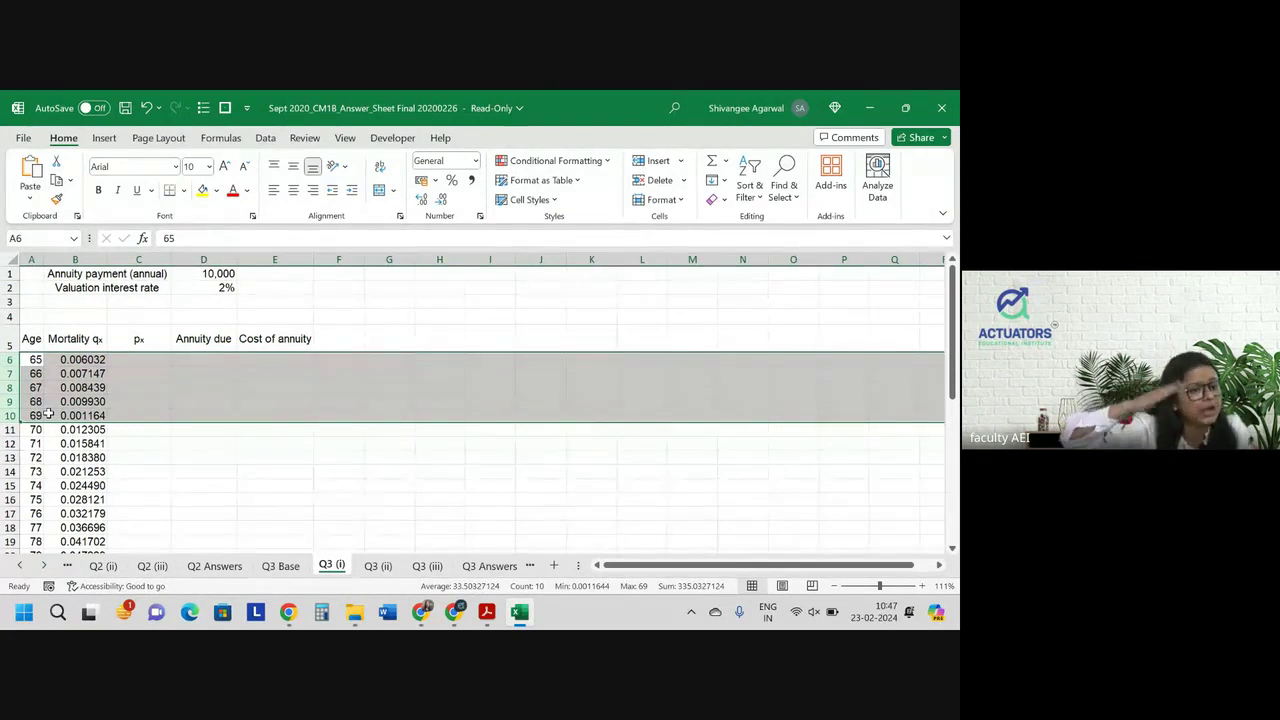
Calculate the survival probability px in C6 as =1-B6 and fill it down for all ages.
{"action": "left_click", "coordinate": [148, 359]}
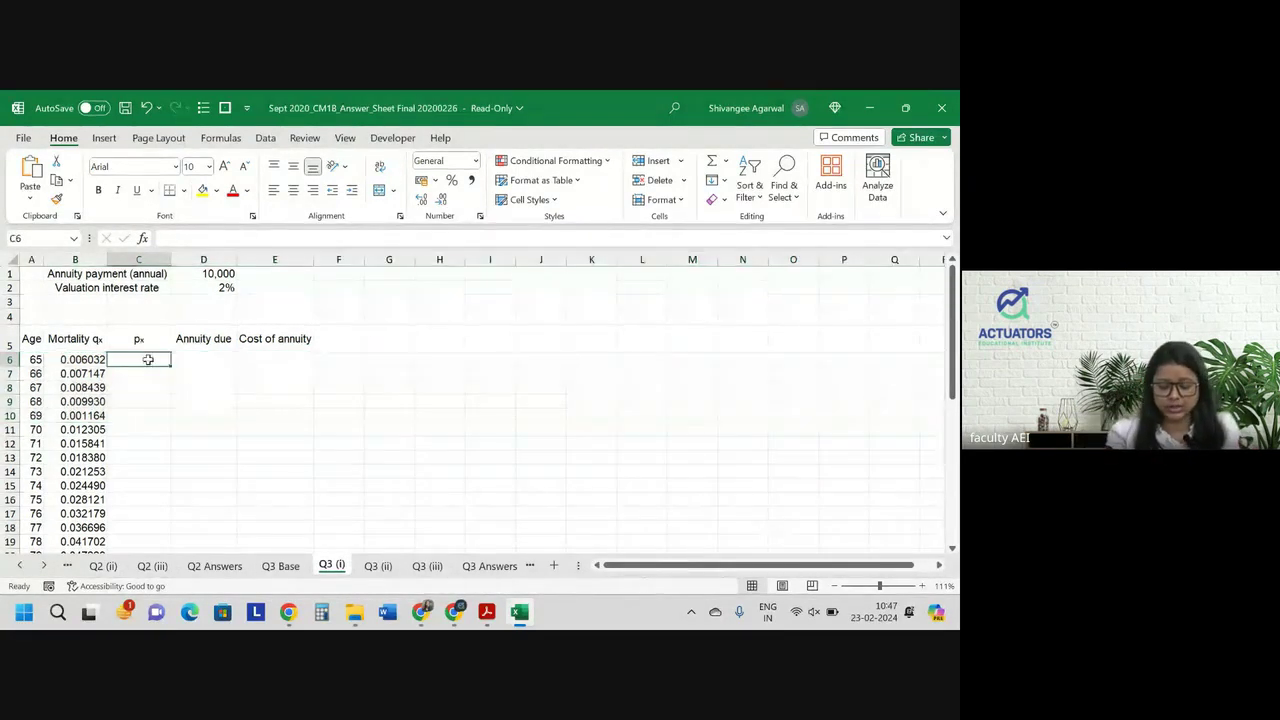
{"action": "type", "text": "=1-"}
{"action": "left_click", "coordinate": [82, 359]}
{"action": "key", "text": "ctrl+Return"}
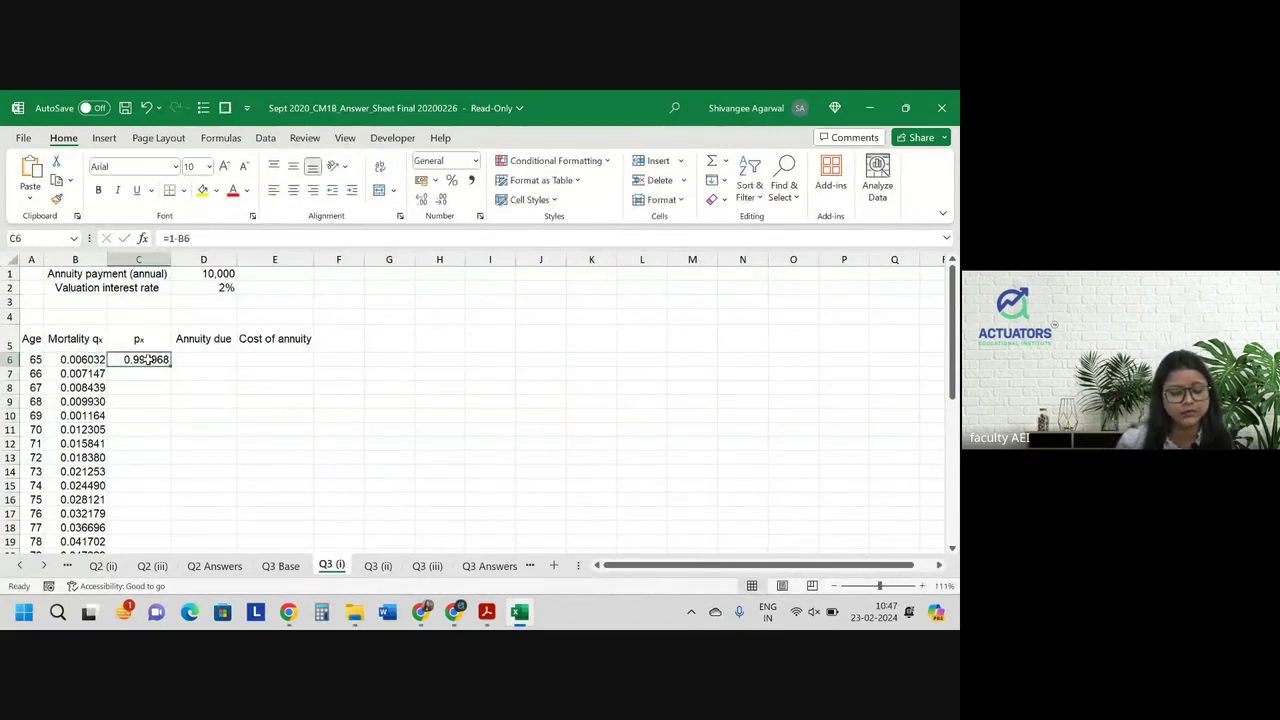
{"action": "double_click", "coordinate": [171, 366]}
{"action": "left_click", "coordinate": [193, 362]}
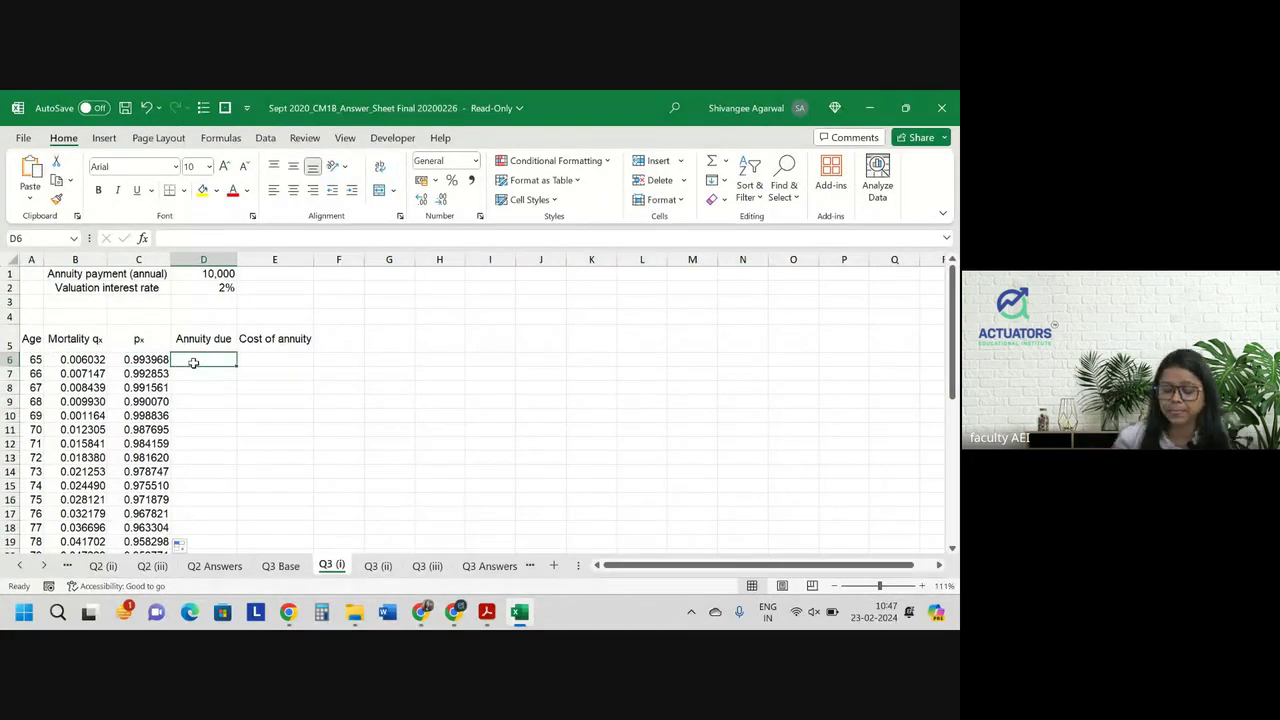
{"action": "type", "text": "="}
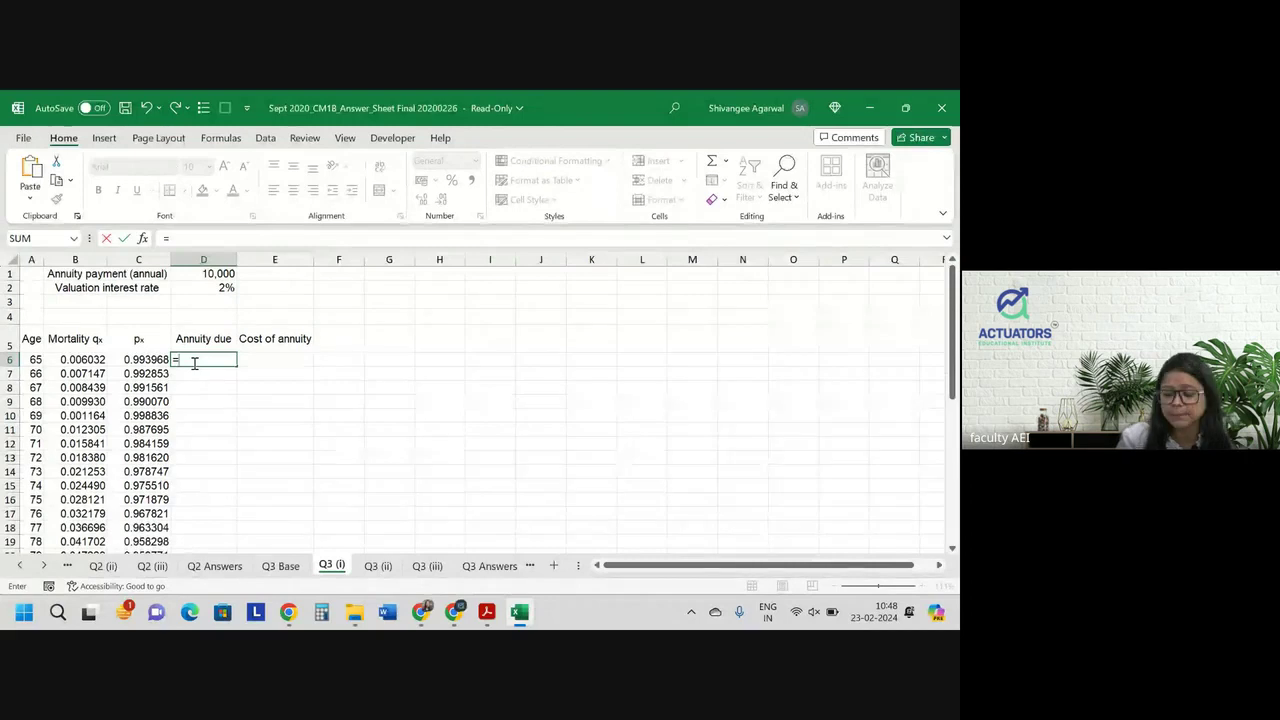
{"action": "key", "text": "BackSpace"}
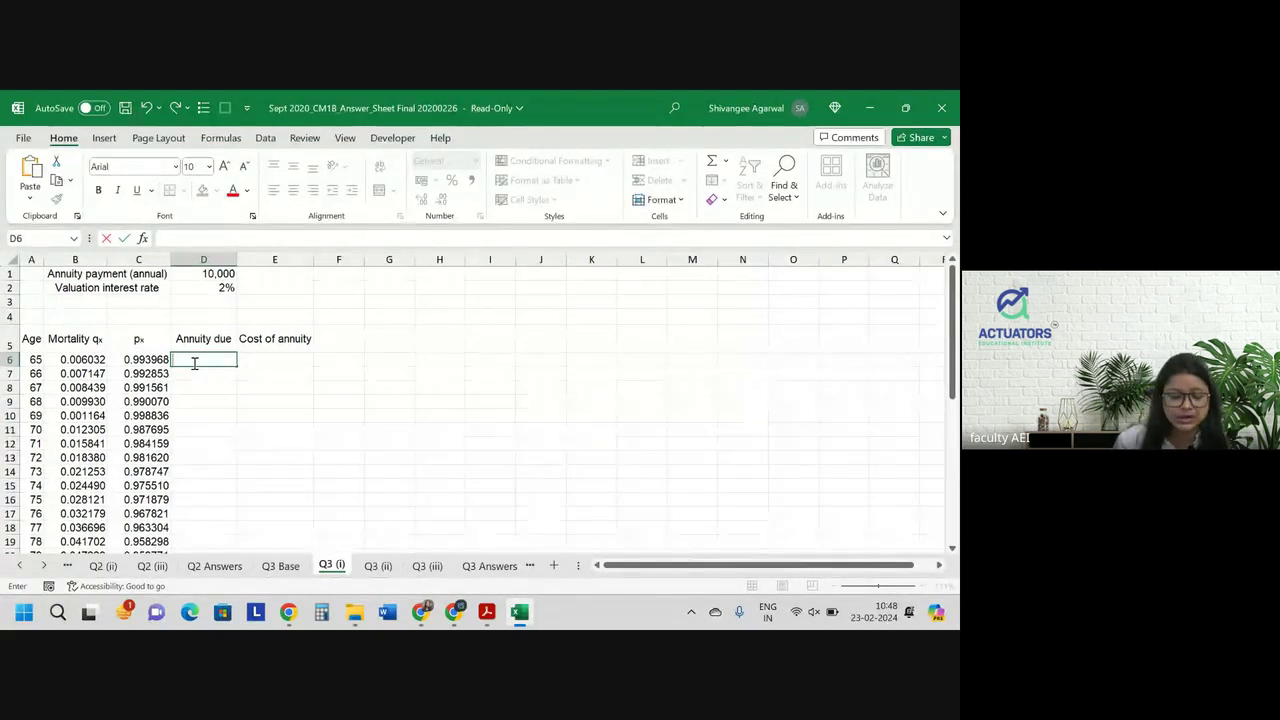
{"action": "key", "text": "Escape"}
Select the annuity due cell for age 100, D41, at the end of the table.
{"action": "key", "text": "Left"}
{"action": "key", "text": "ctrl+Down"}
{"action": "key", "text": "Right"}
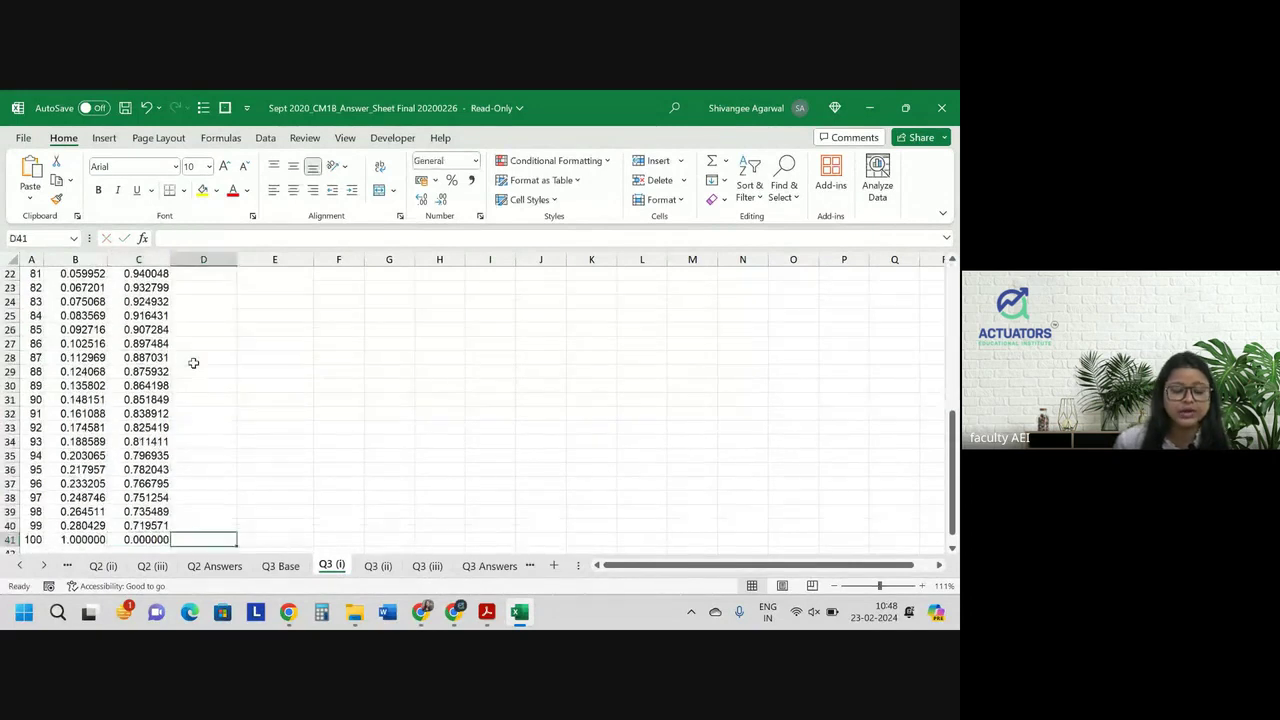
Check the age 100 row on the Q3 Base sheet and enter 1 as the age 100 annuity due in D41 of Q3 (i).
{"action": "key", "text": "ctrl+Page_Up"}
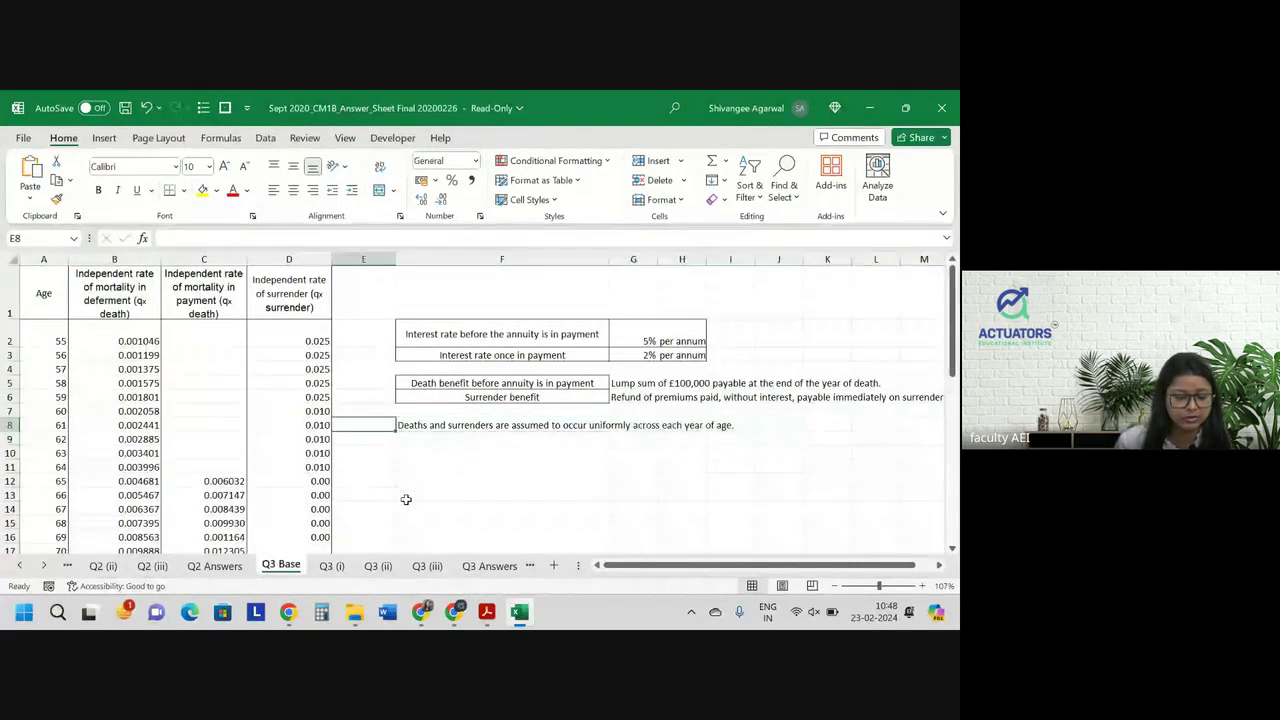
{"action": "key", "text": "Left"}
{"action": "key", "text": "Left"}
{"action": "key", "text": "Left"}
{"action": "key", "text": "Left"}
{"action": "key", "text": "Right"}
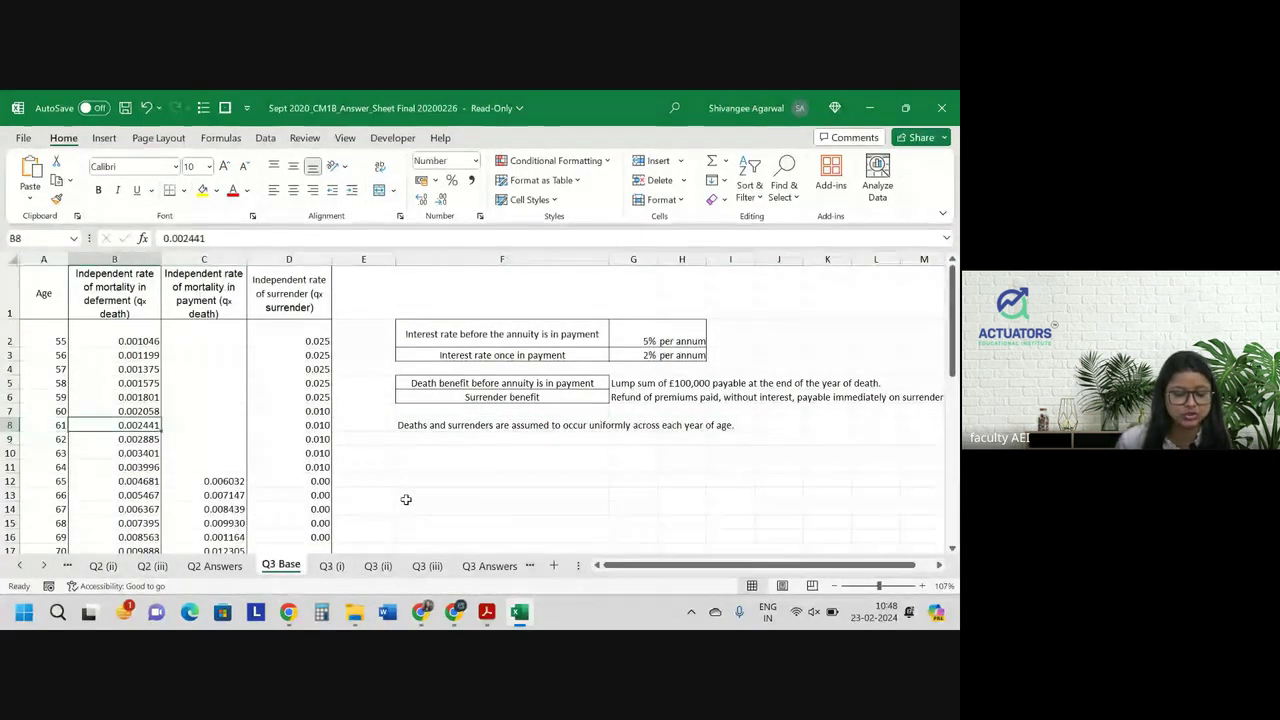
{"action": "key", "text": "Left"}
{"action": "key", "text": "ctrl+Down"}
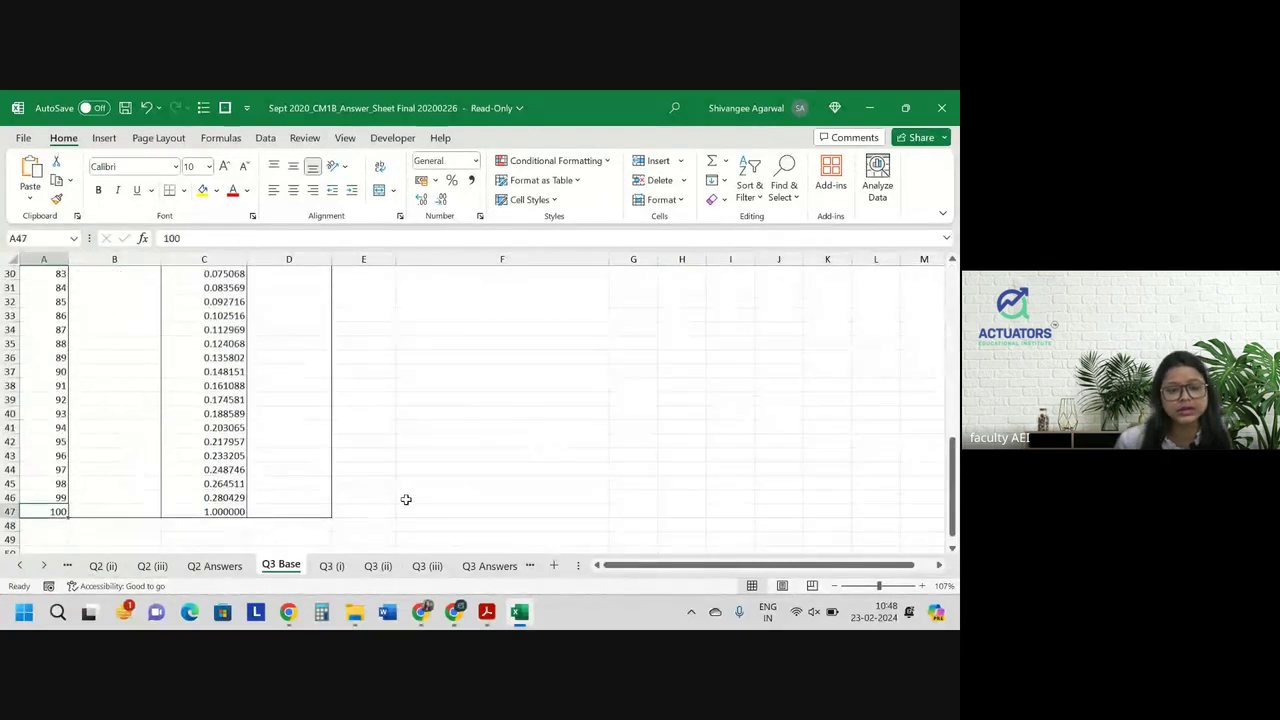
{"action": "key", "text": "ctrl+Page_Down"}
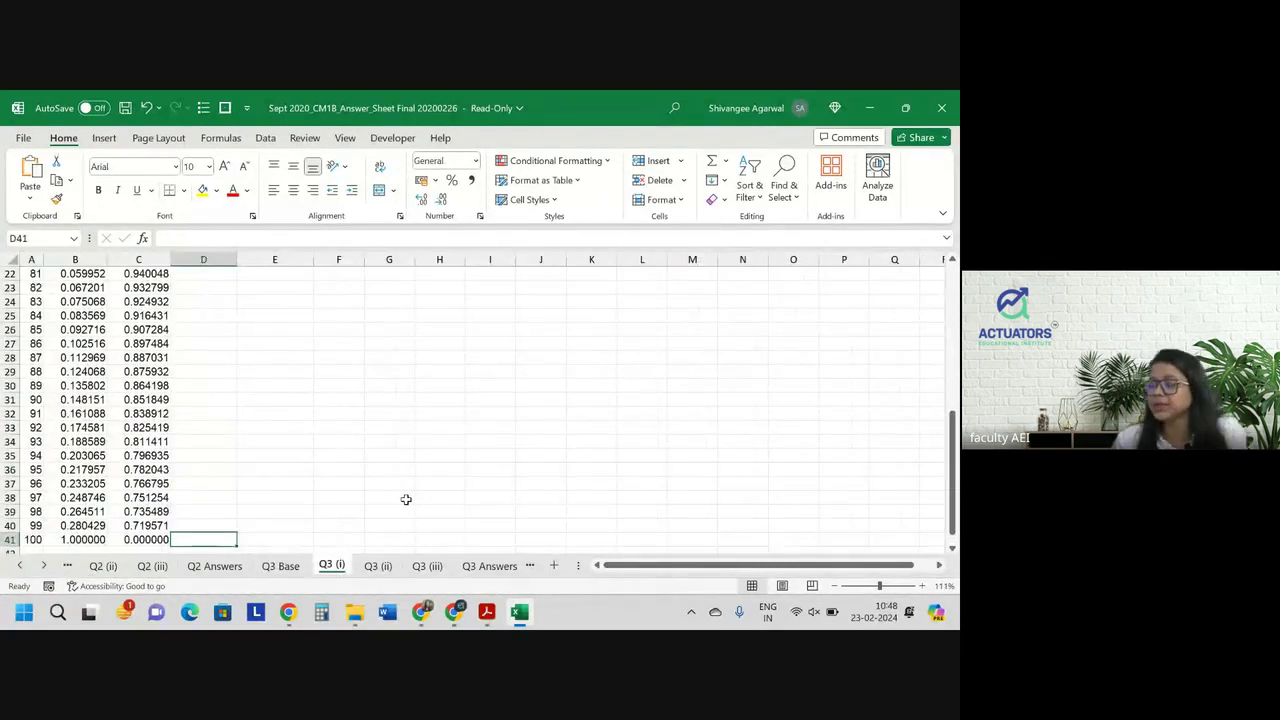
{"action": "type", "text": "1"}
{"action": "key", "text": "Up"}
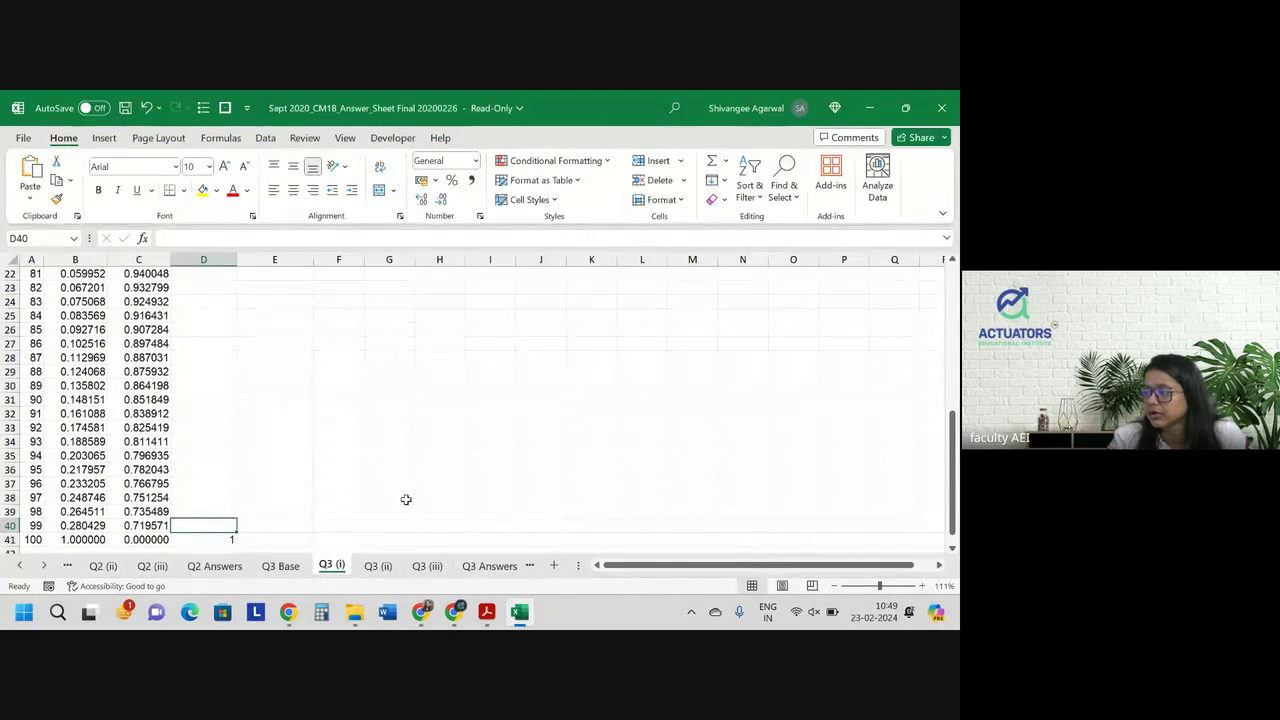
Label C3 as v and calculate the discount factor in D3 as =1/(1+D2).
{"action": "scroll", "coordinate": [323, 443], "scroll_direction": "up", "scroll_amount": 7}
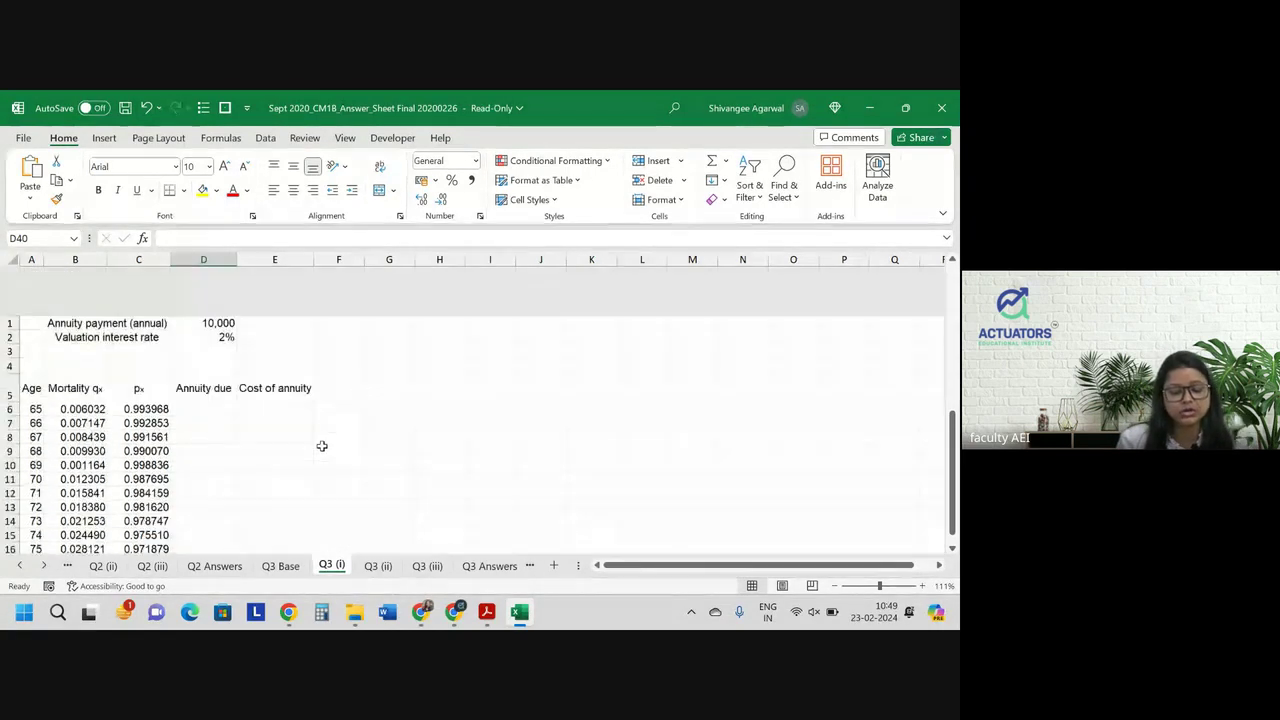
{"action": "left_click", "coordinate": [121, 302]}
{"action": "type", "text": "v ="}
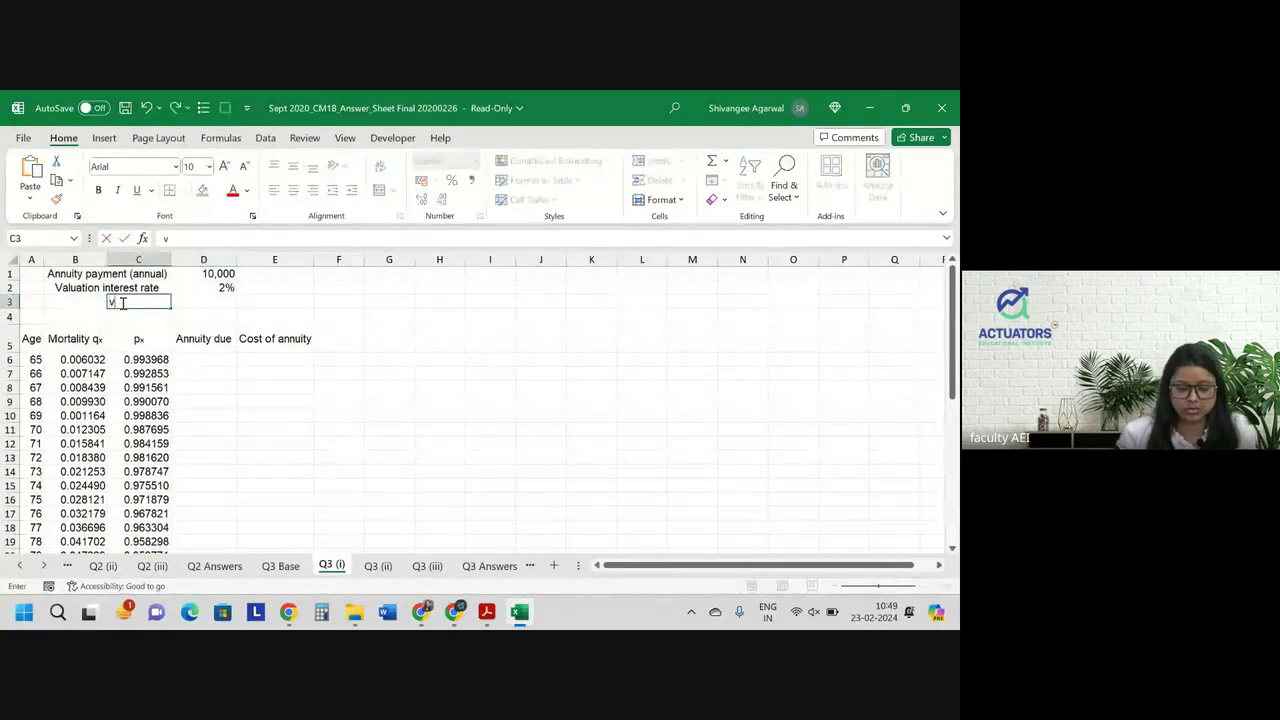
{"action": "key", "text": "Tab"}
{"action": "type", "text": "="}
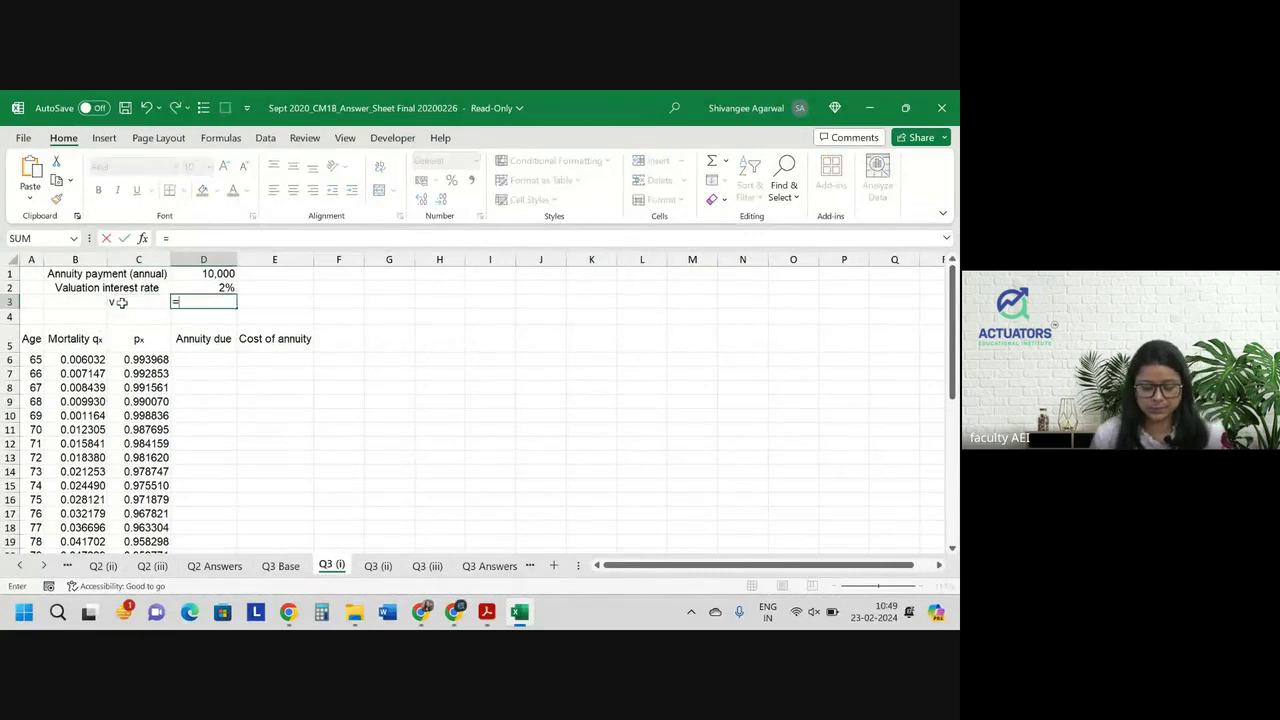
{"action": "type", "text": "1/"}
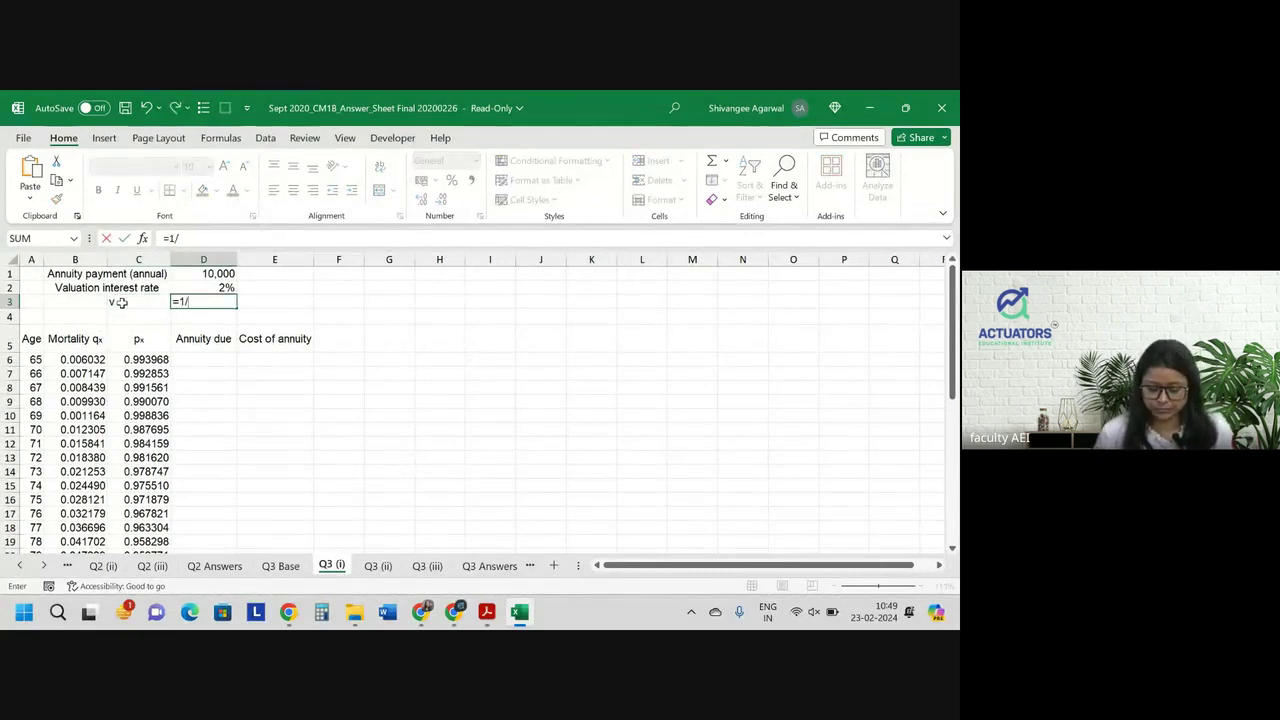
{"action": "type", "text": "(1+D2)"}
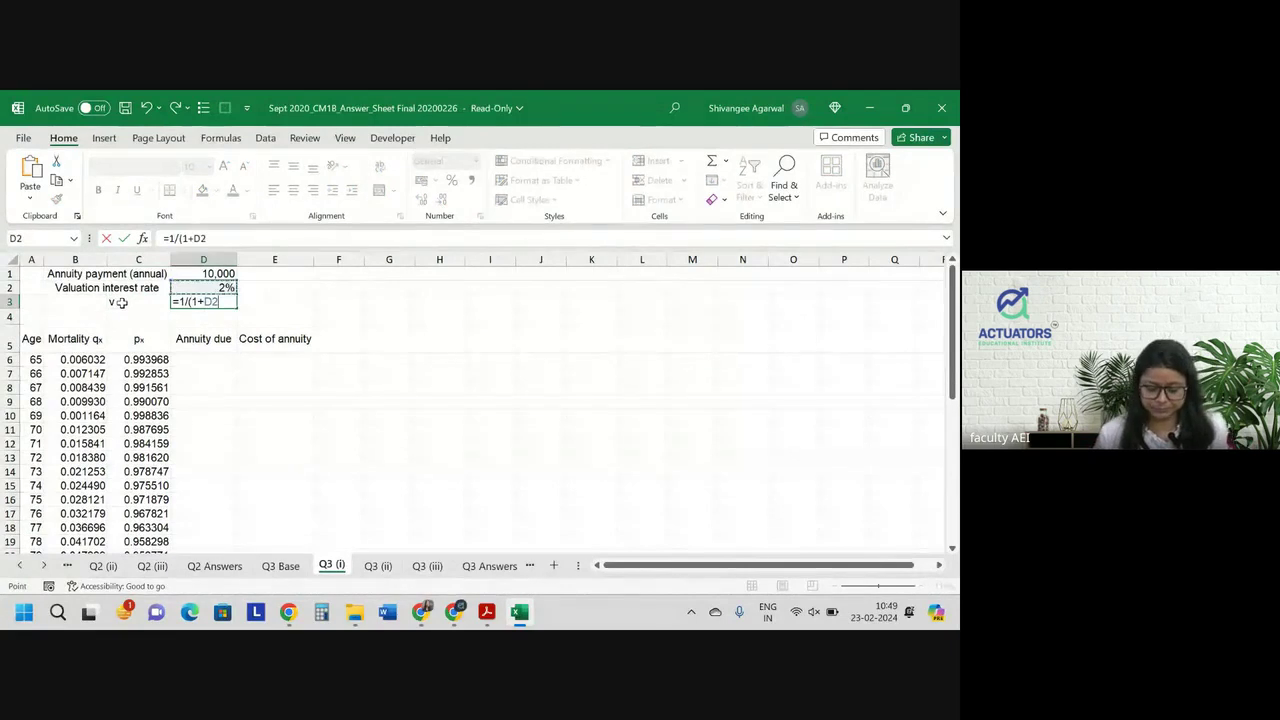
{"action": "key", "text": "ctrl+Return"}
Calculate the annuity due for age 99 in D40 as =1+D3*C40*D41.
{"action": "key", "text": "ctrl+Down"}
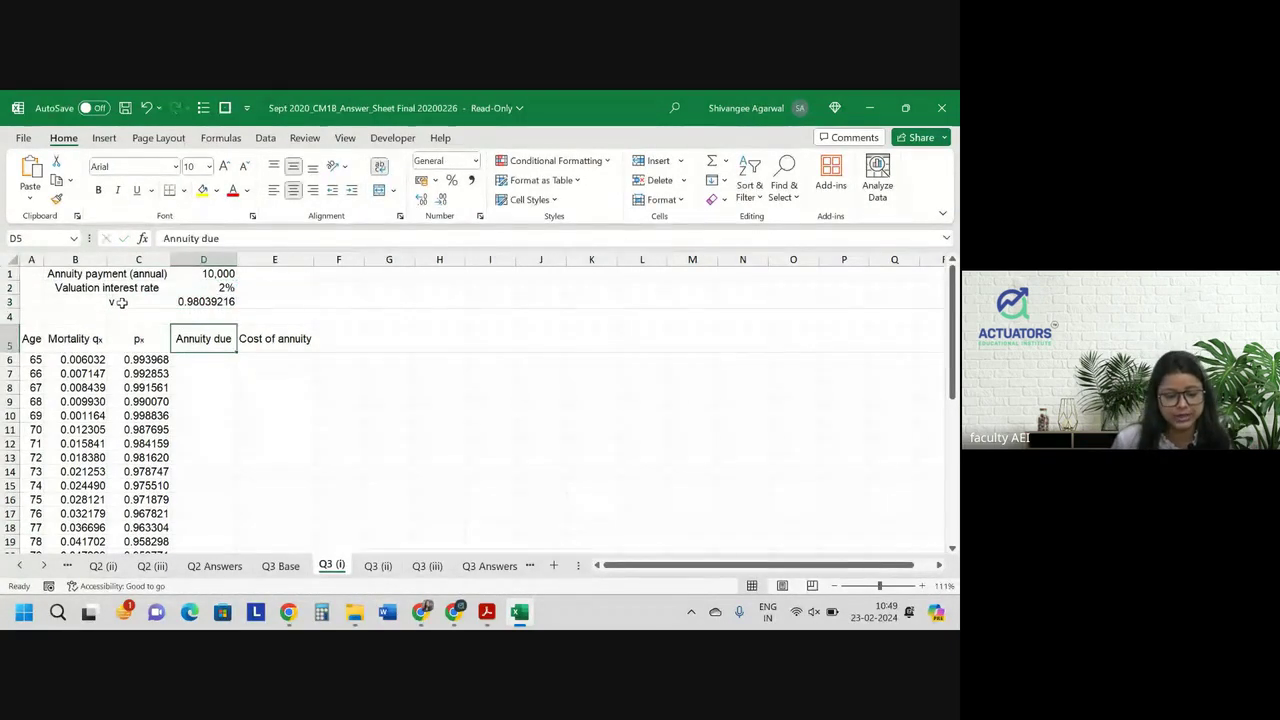
{"action": "key", "text": "ctrl+Down"}
{"action": "key", "text": "Down"}
{"action": "key", "text": "Up"}
{"action": "key", "text": "Up"}
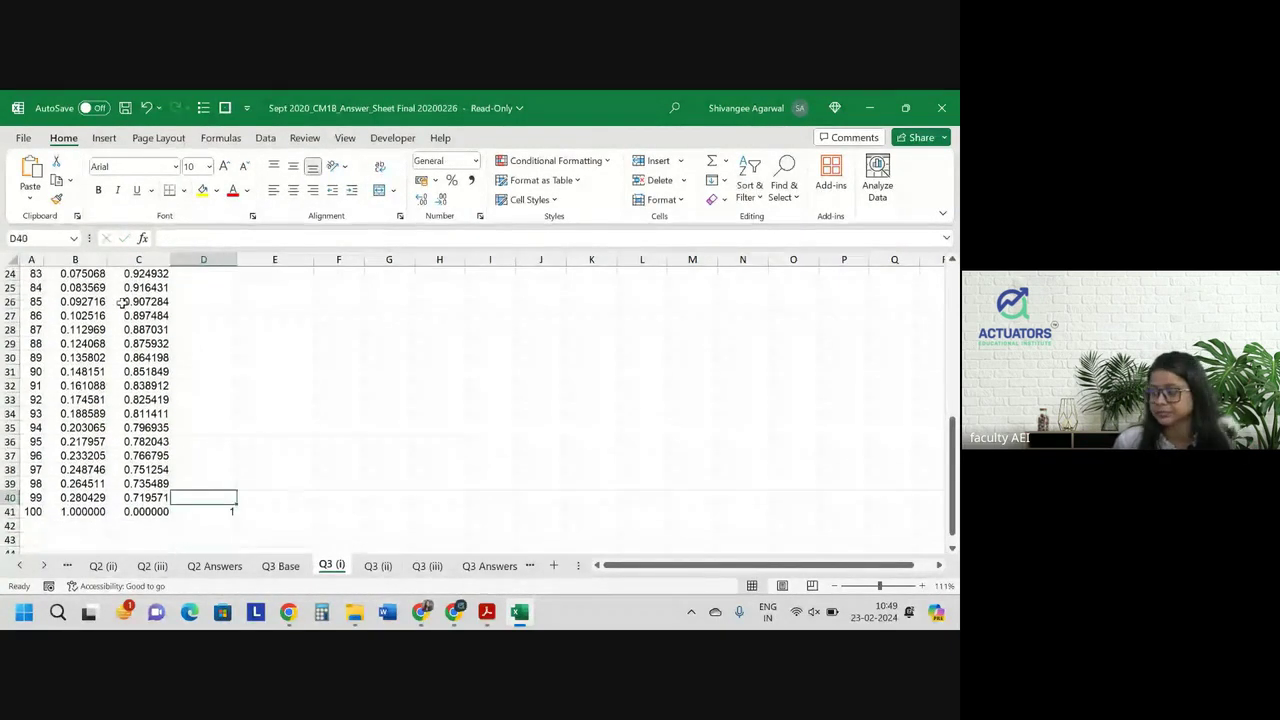
{"action": "key", "text": "Down"}
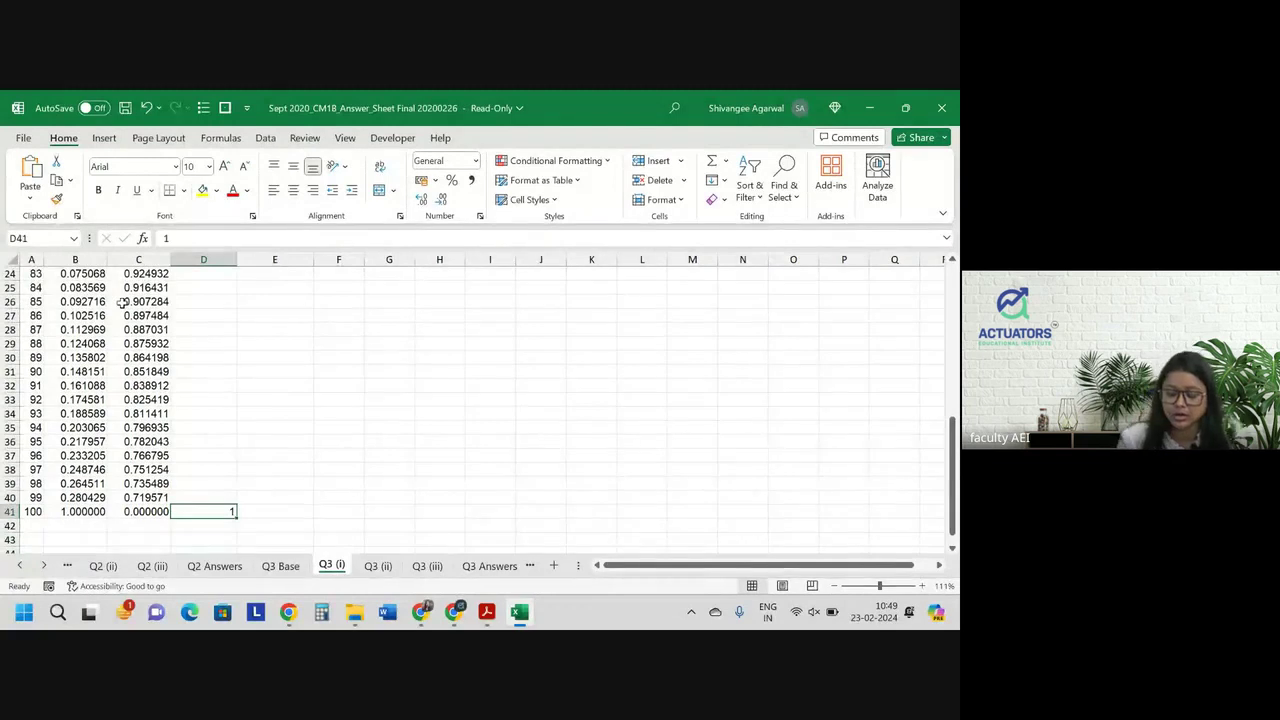
{"action": "type", "text": "="}
{"action": "key", "text": "Escape"}
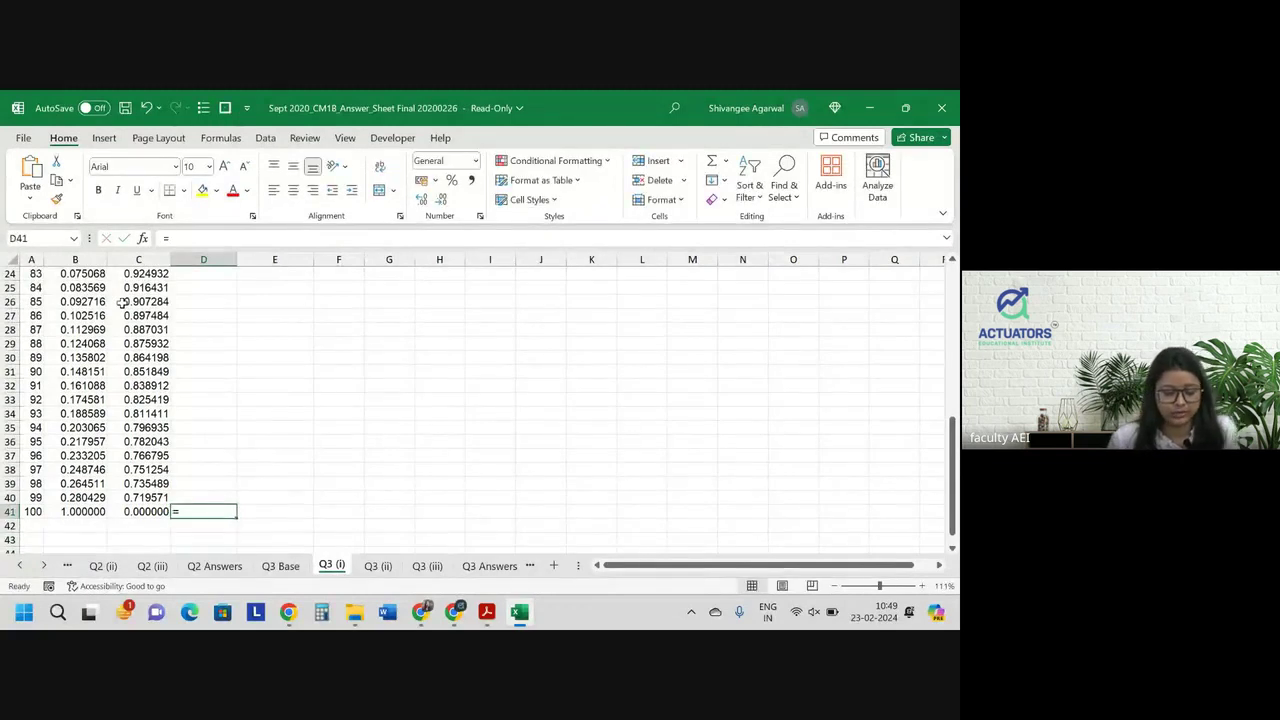
{"action": "key", "text": "Up"}
{"action": "type", "text": "=1+"}
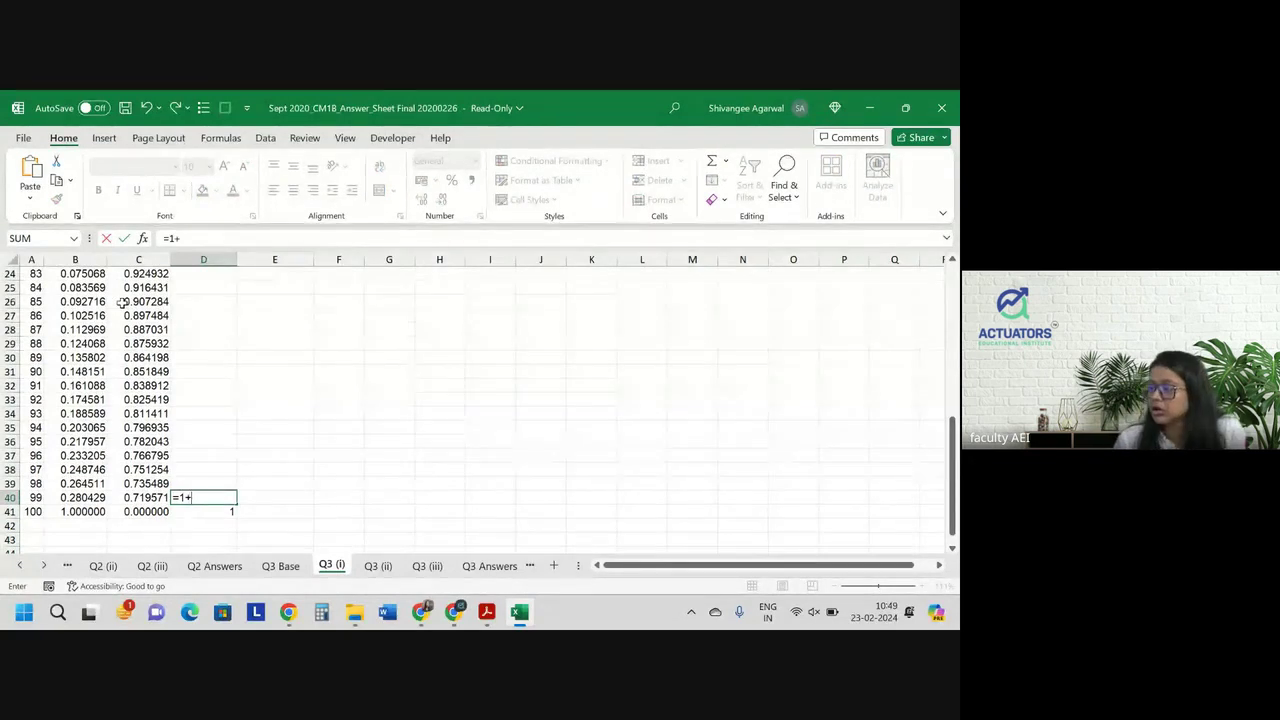
{"action": "key", "text": "Up"}
{"action": "key", "text": "Up"}
{"action": "key", "text": "Up"}
{"action": "key", "text": "Up"}
{"action": "key", "text": "Up"}
{"action": "key", "text": "Up"}
{"action": "key", "text": "Up"}
{"action": "key", "text": "Up"}
{"action": "key", "text": "Up"}
{"action": "key", "text": "Up"}
{"action": "key", "text": "Up"}
{"action": "key", "text": "Up"}
{"action": "key", "text": "Up"}
{"action": "key", "text": "Up"}
{"action": "key", "text": "Up"}
{"action": "key", "text": "Up"}
{"action": "key", "text": "Up"}
{"action": "key", "text": "Up"}
{"action": "key", "text": "Up"}
{"action": "key", "text": "Up"}
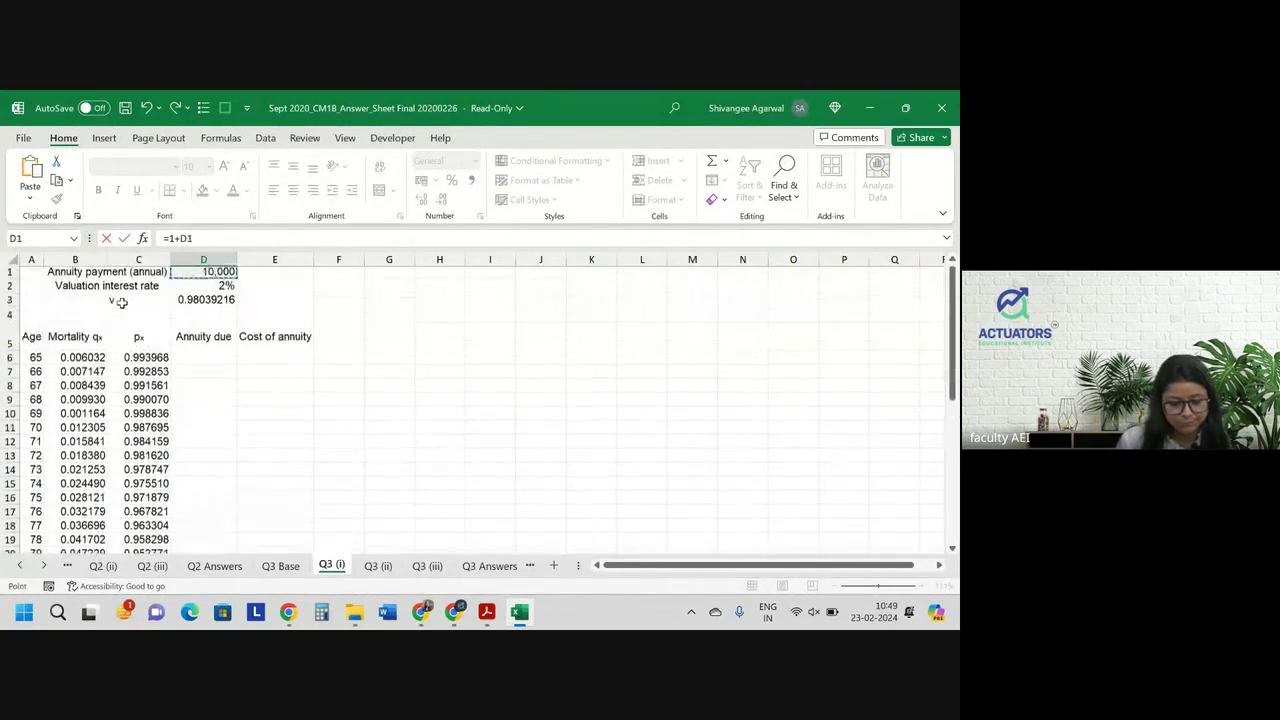
{"action": "key", "text": "Down"}
{"action": "key", "text": "Down"}
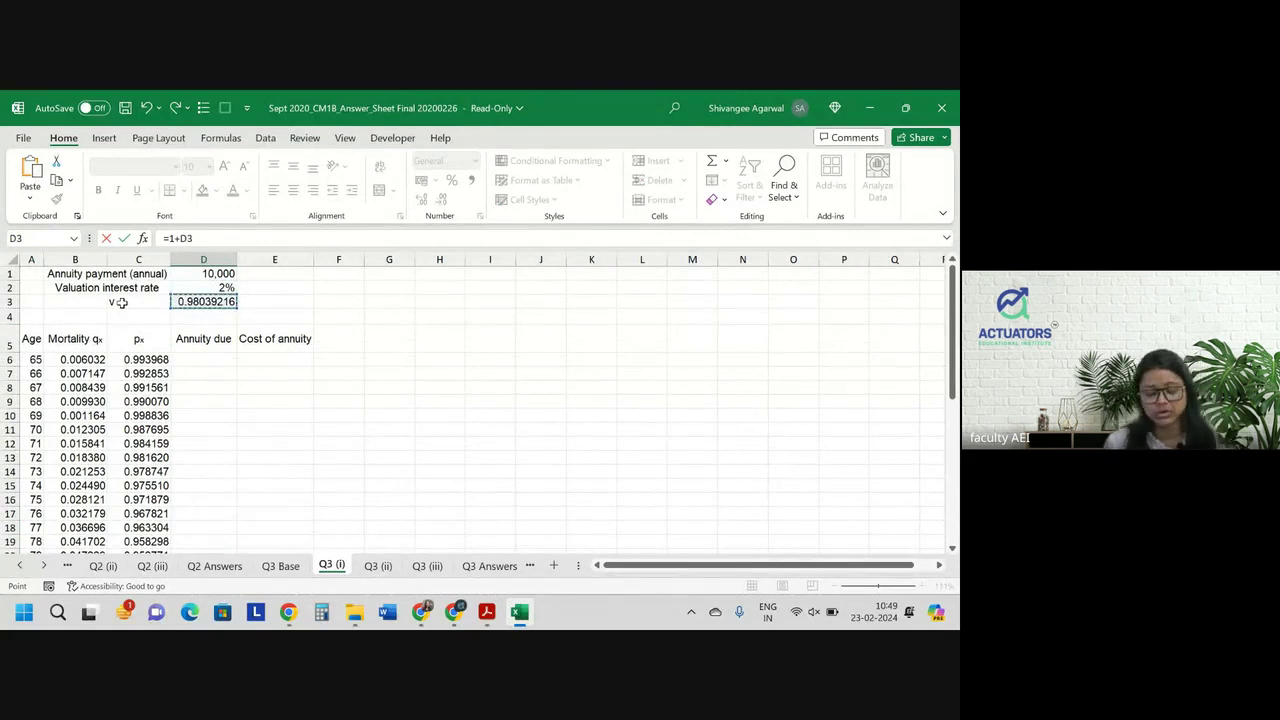
{"action": "type", "text": "*"}
{"action": "key", "text": "Left"}
{"action": "key", "text": "Down"}
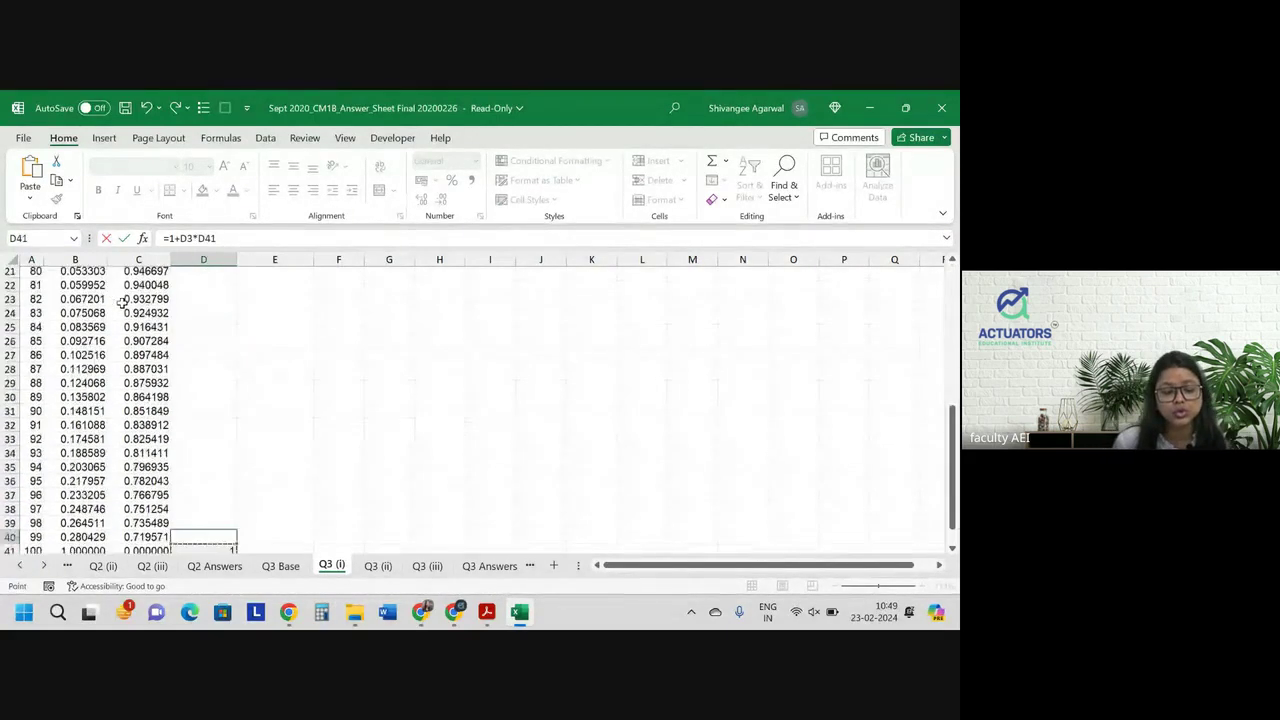
{"action": "key", "text": "Down"}
{"action": "key", "text": "Up"}
{"action": "key", "text": "Up"}
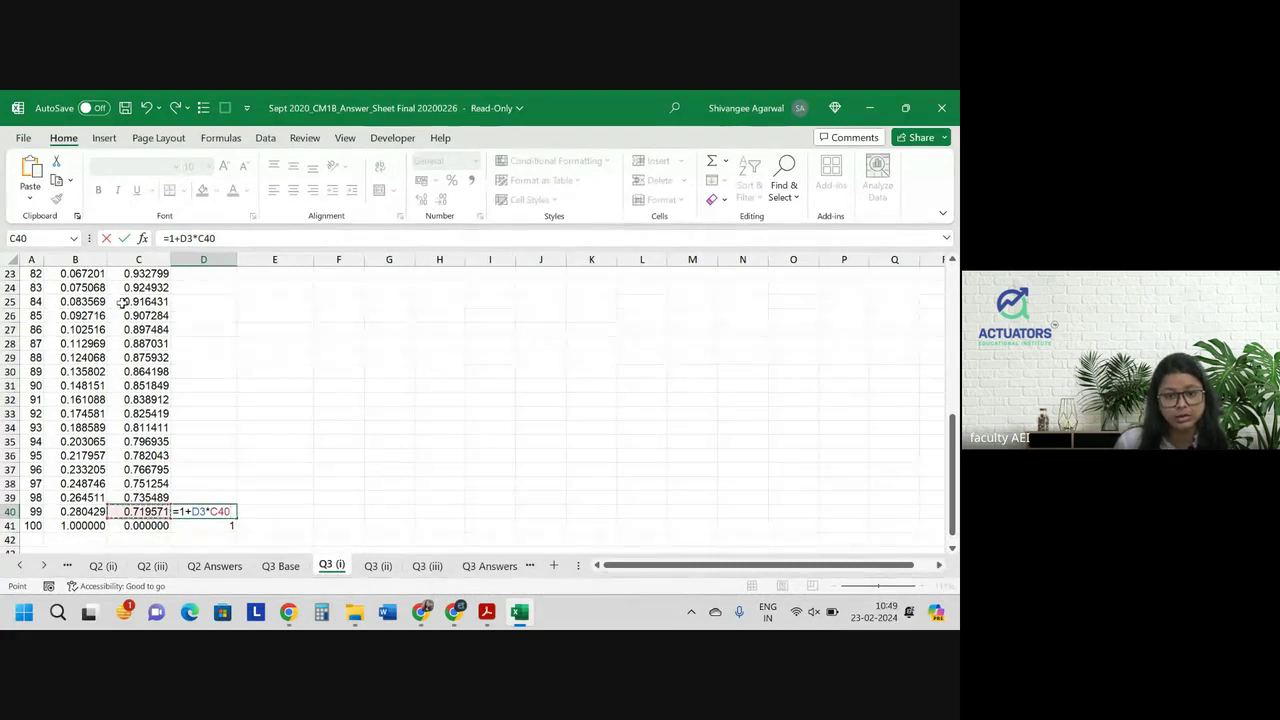
{"action": "type", "text": "*"}
{"action": "key", "text": "Down"}
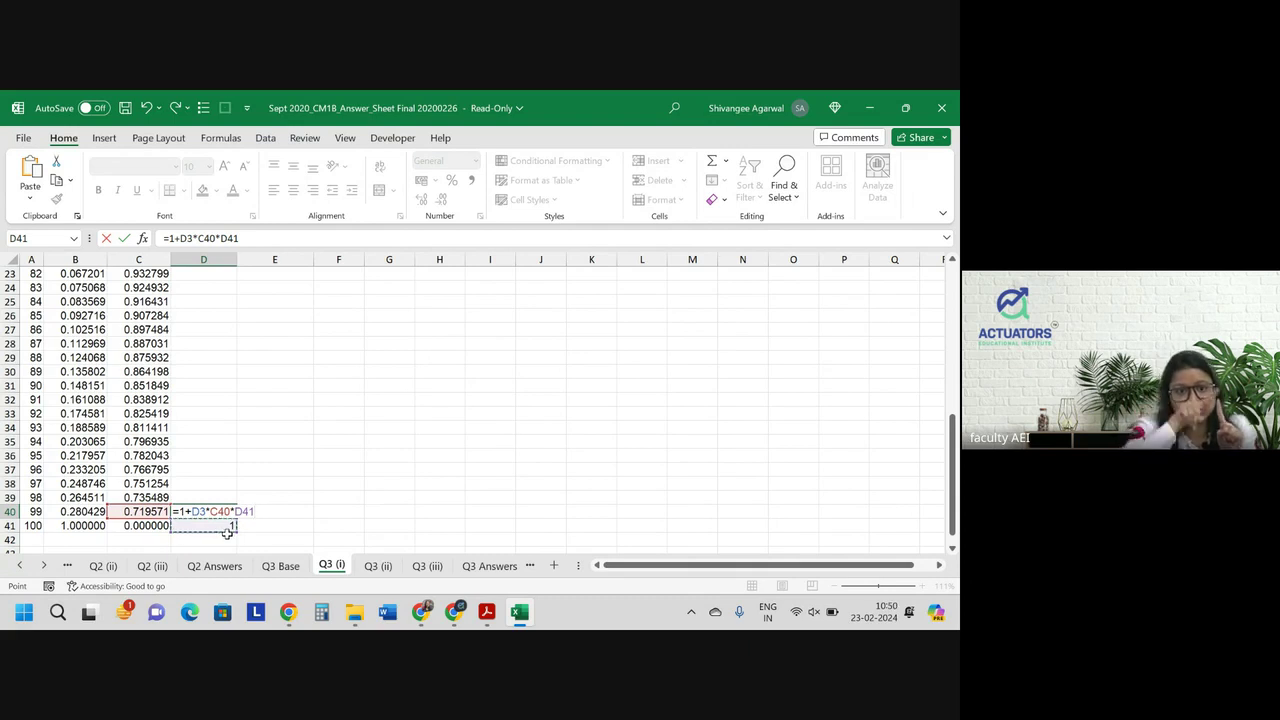
{"action": "double_click", "coordinate": [199, 511]}
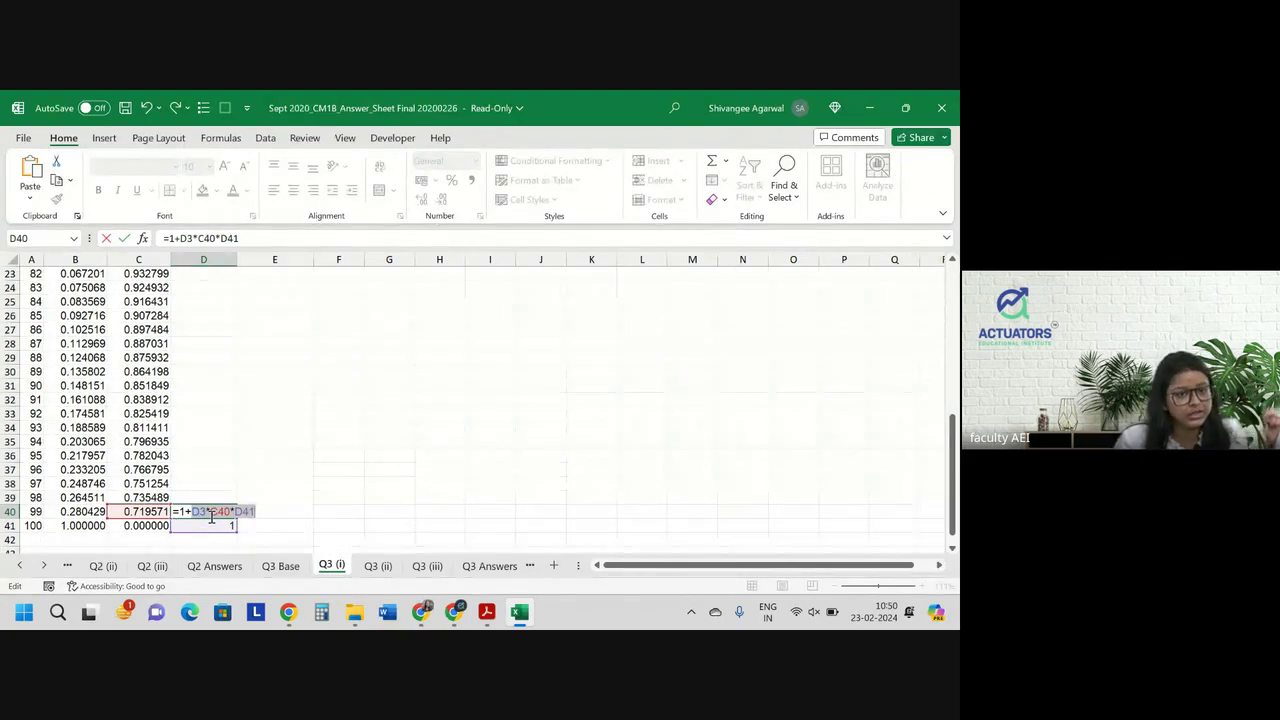
{"action": "left_click", "coordinate": [185, 511]}
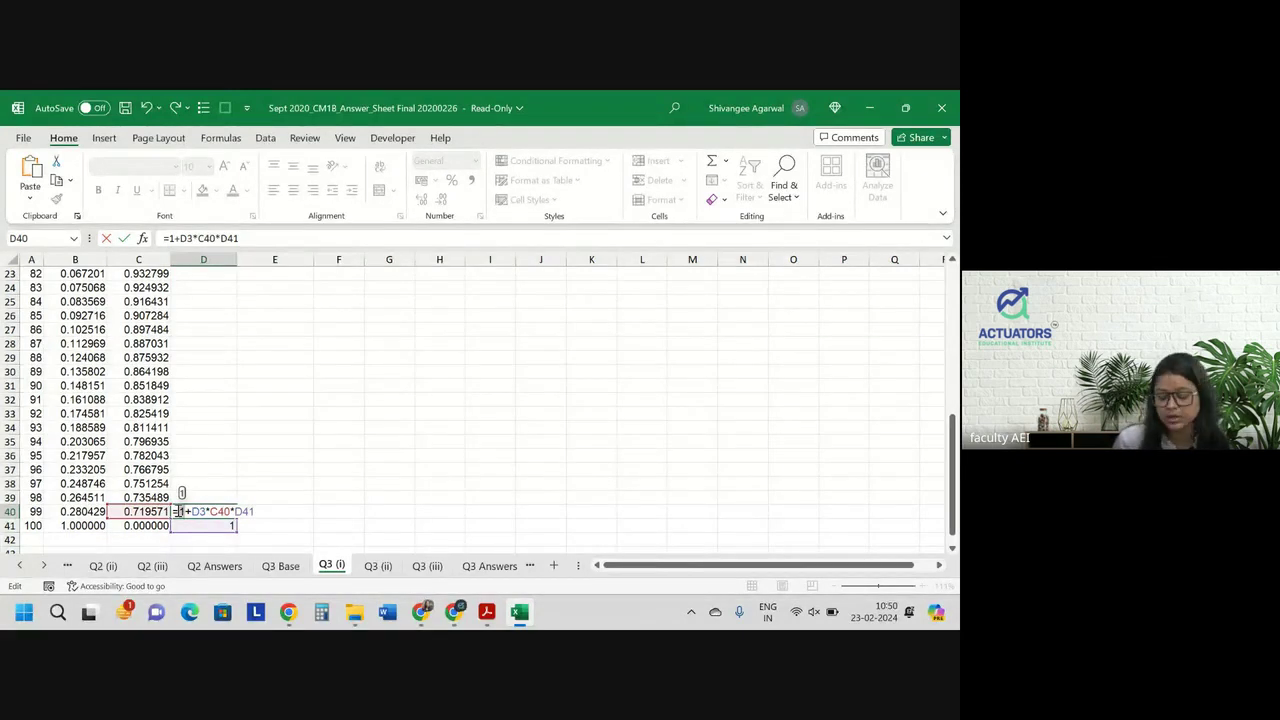
{"action": "key", "text": "ctrl+Return"}
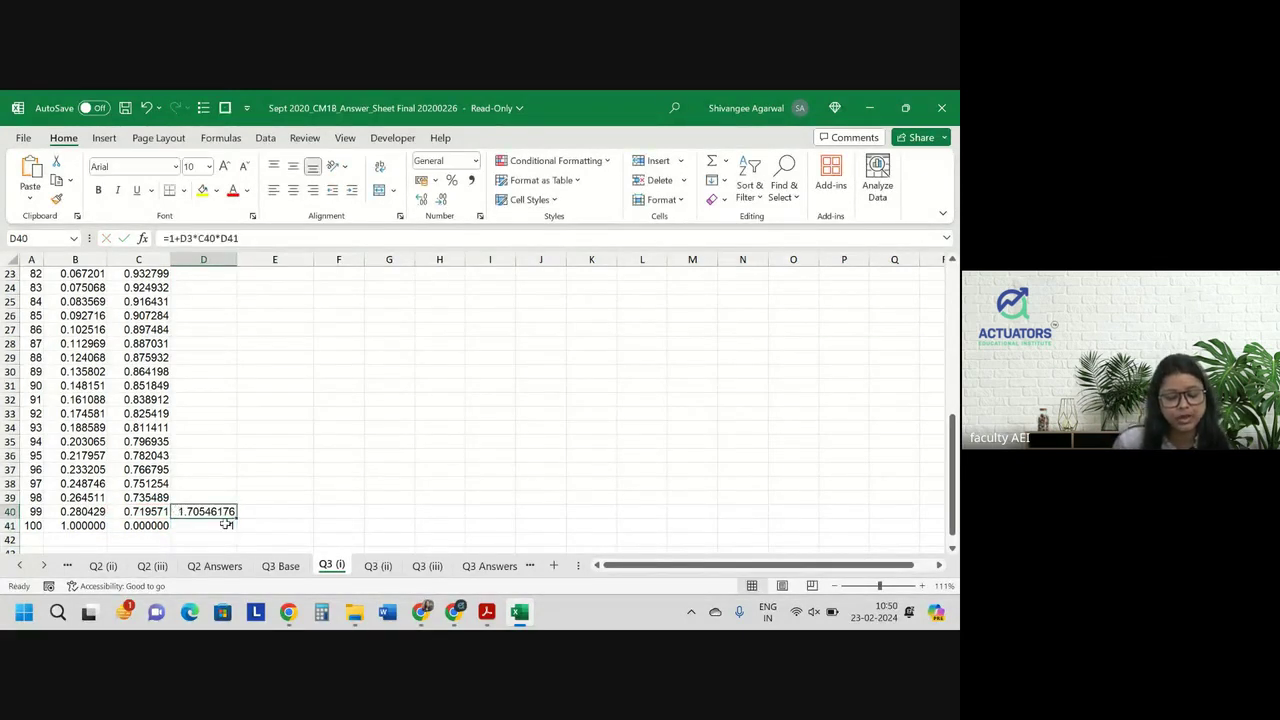
Show the annuity due values for ages 99 and 100 in D40 and D41 to six decimal places.
{"action": "left_click", "coordinate": [226, 524]}
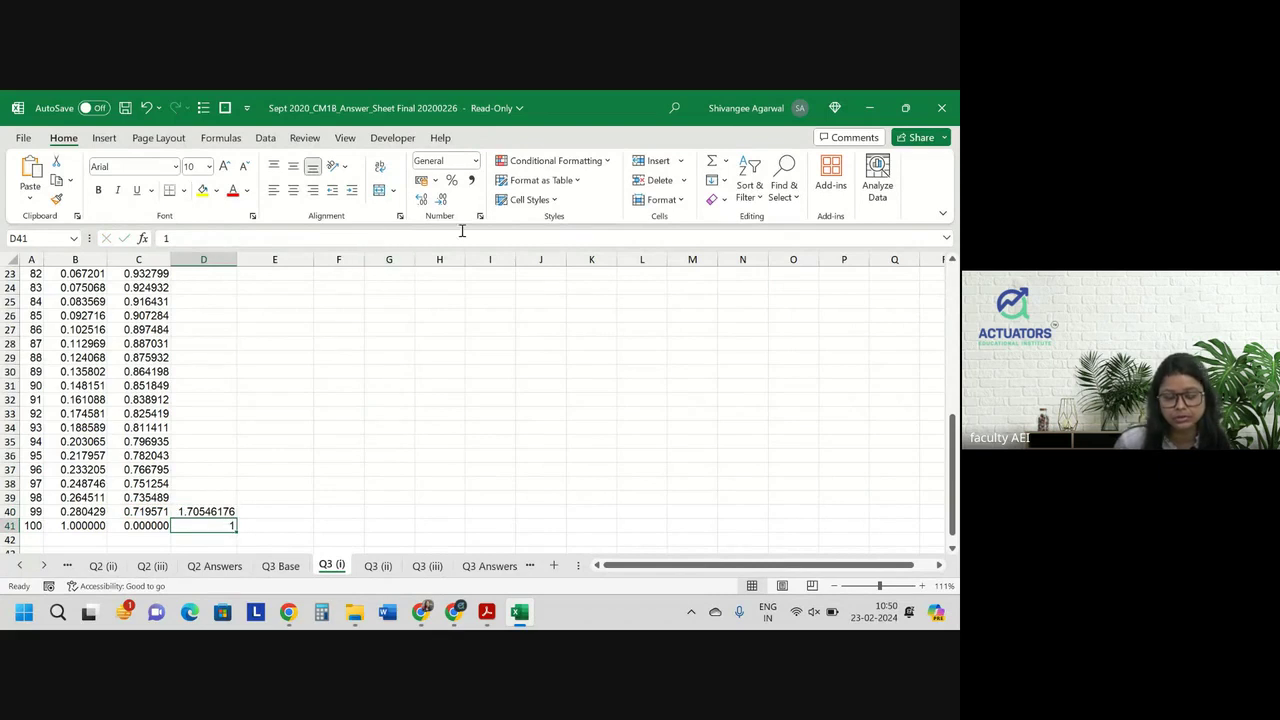
{"action": "key", "text": "Up"}
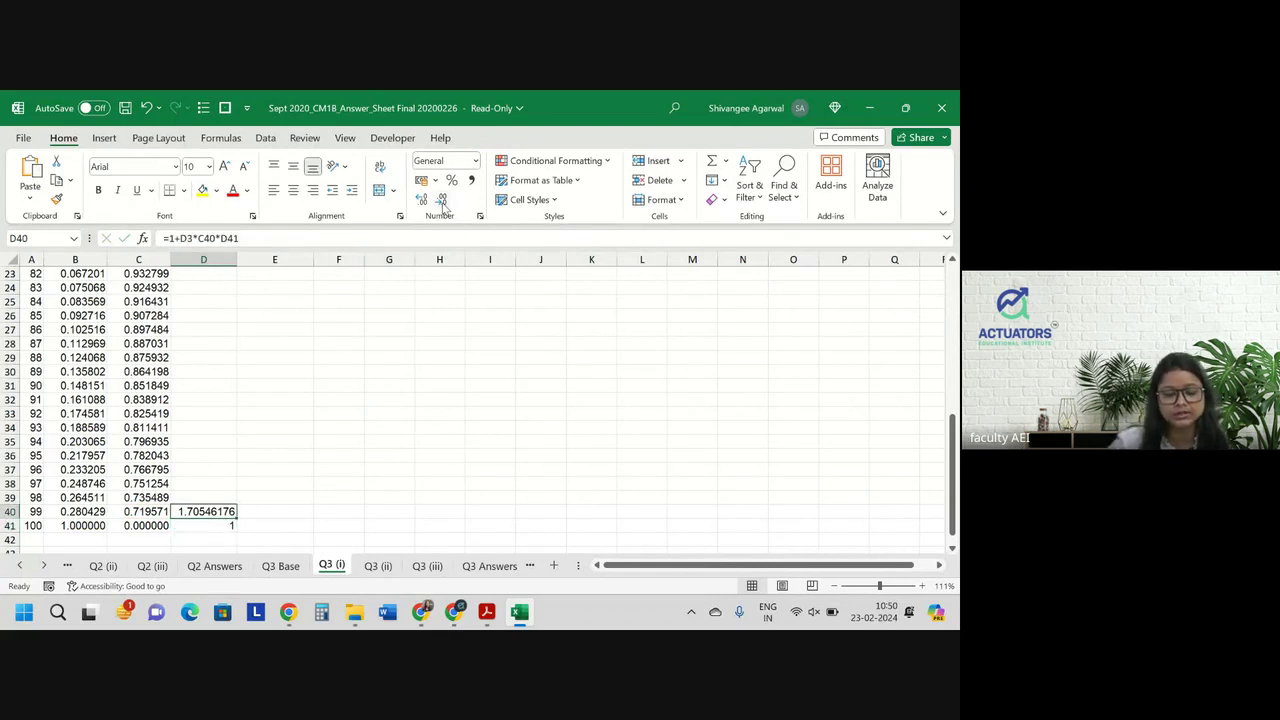
{"action": "left_click", "coordinate": [441, 199]}
{"action": "left_click", "coordinate": [441, 199]}
{"action": "key", "text": "Down"}
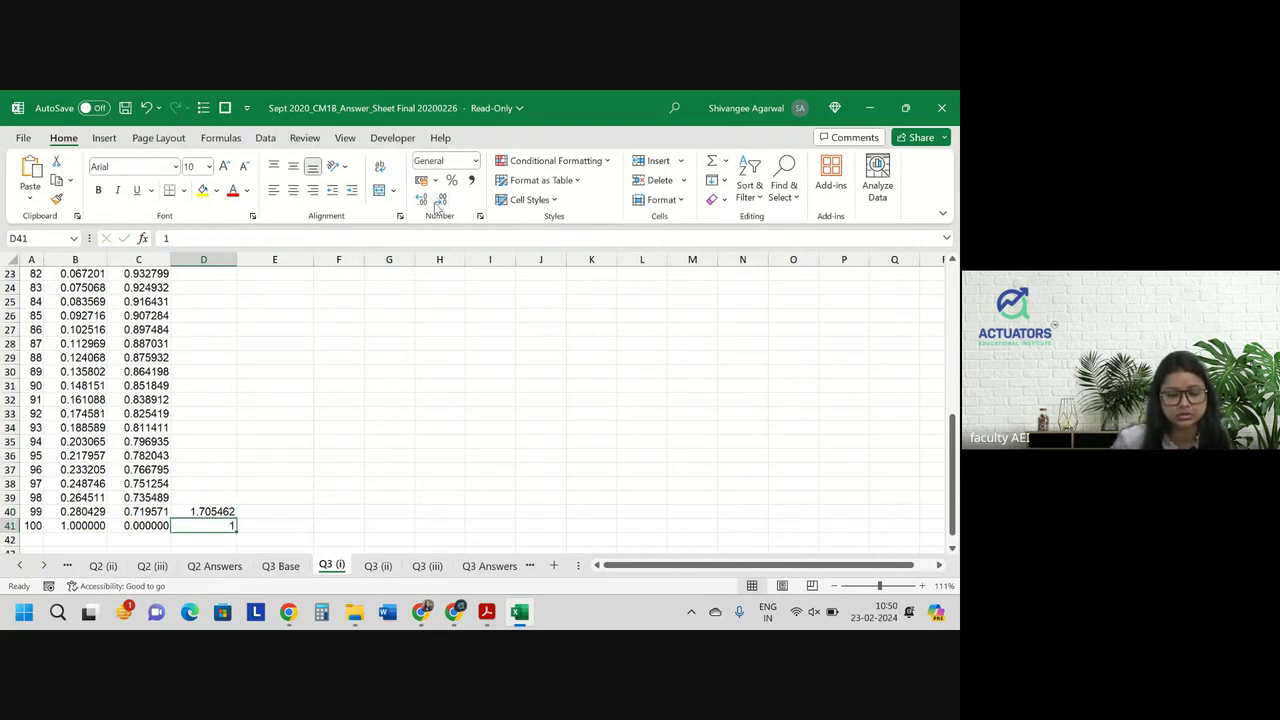
{"action": "left_click", "coordinate": [422, 200]}
{"action": "left_click", "coordinate": [422, 200]}
{"action": "left_click", "coordinate": [422, 200]}
{"action": "left_click", "coordinate": [422, 200]}
{"action": "left_click", "coordinate": [422, 200]}
{"action": "left_click", "coordinate": [422, 200]}
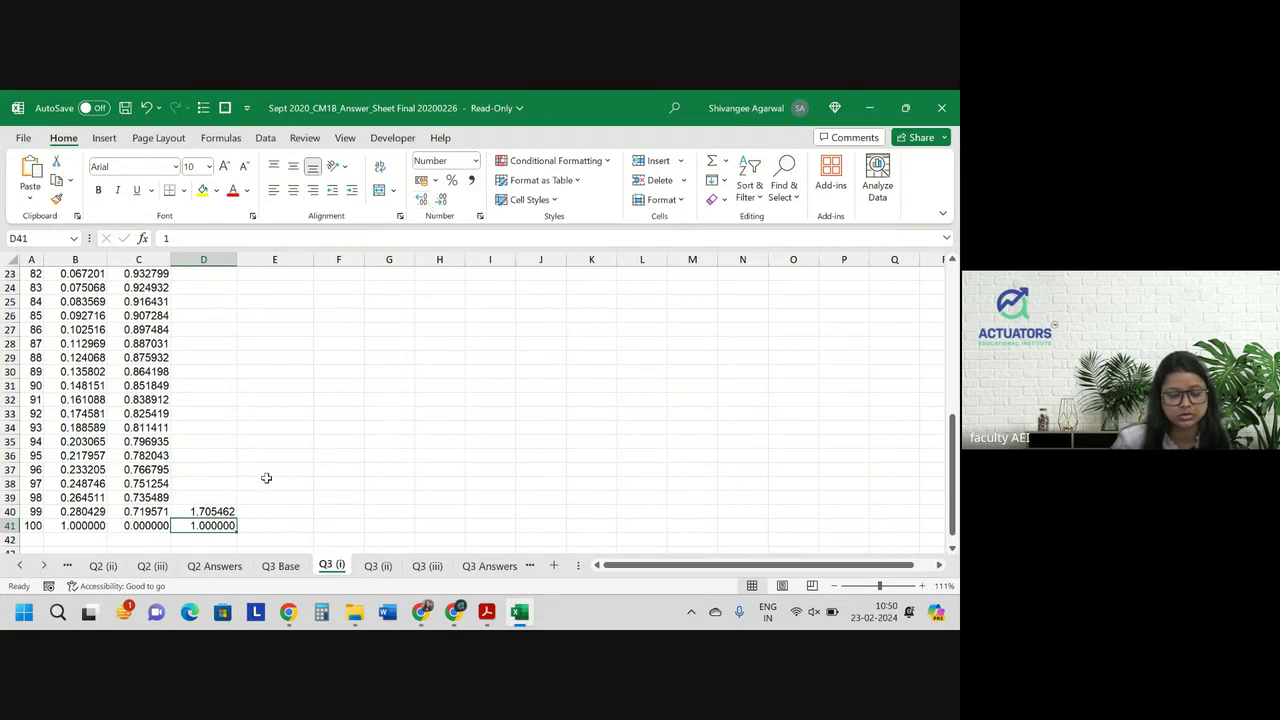
Try to fill the annuity due formula from D40 up to age 65 in D6.
{"action": "left_click", "coordinate": [229, 511]}
{"action": "left_click_drag", "start_coordinate": [236, 506], "coordinate": [208, 310]}
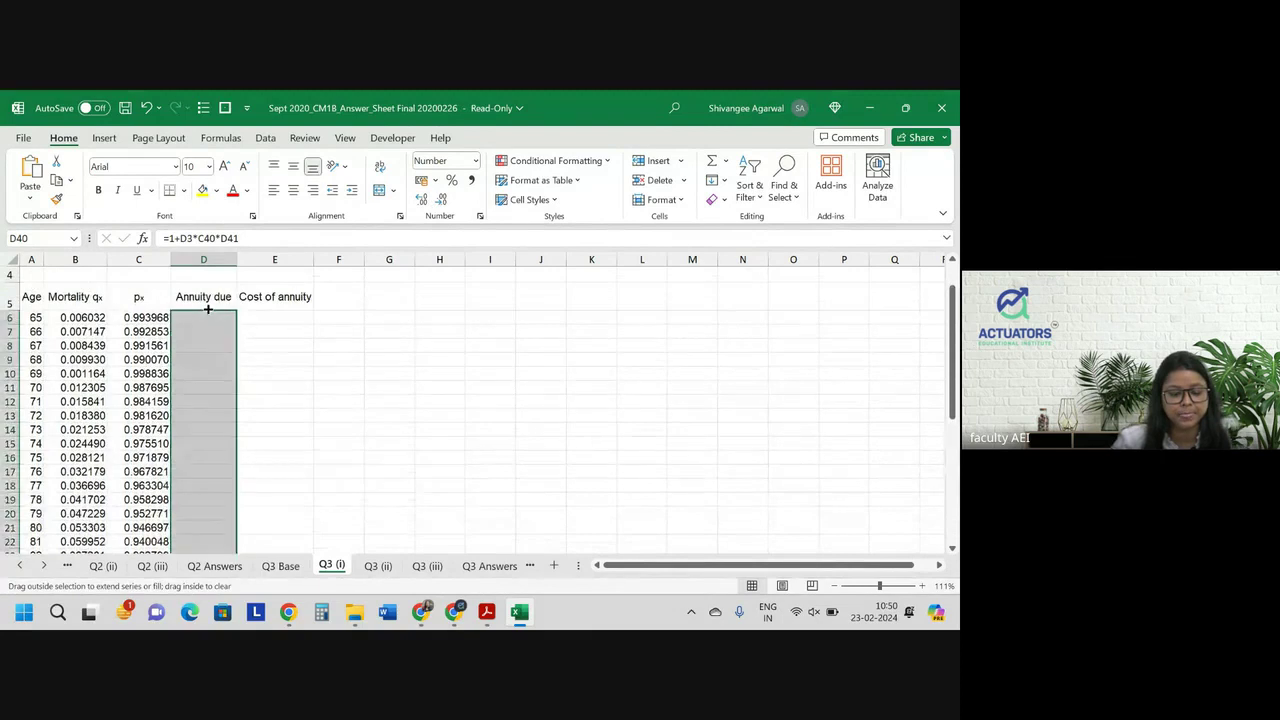
{"action": "left_click", "coordinate": [219, 372]}
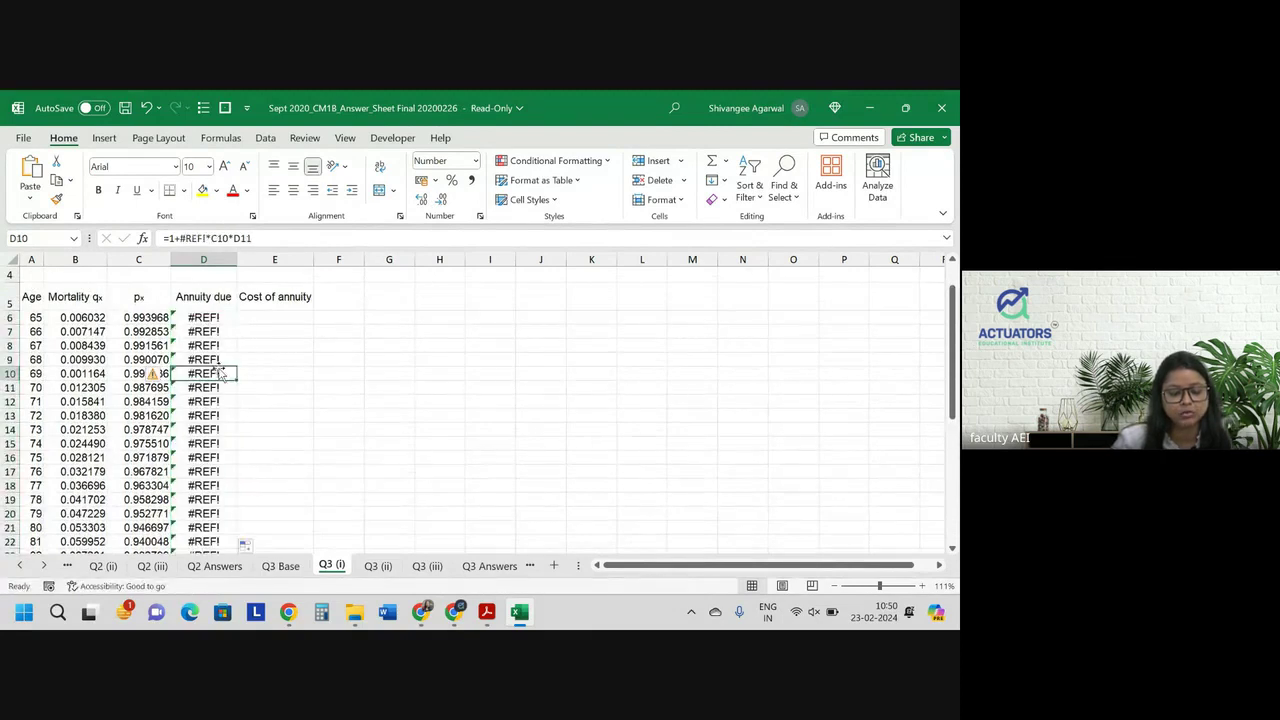
{"action": "key", "text": "ctrl+Down"}
{"action": "scroll", "coordinate": [244, 378], "scroll_direction": "down", "scroll_amount": 1}
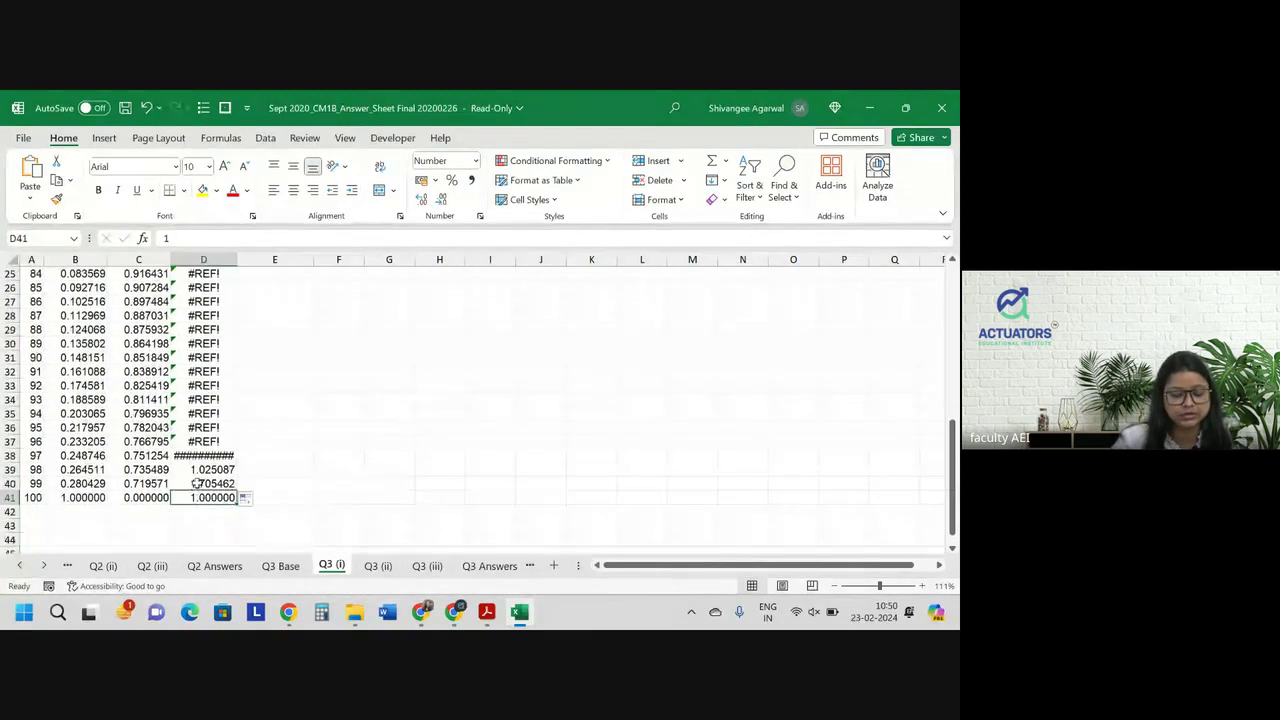
Make the discount factor reference in D40 absolute as $D$3 and fill the formula up to age 65 in D6.
{"action": "double_click", "coordinate": [215, 483]}
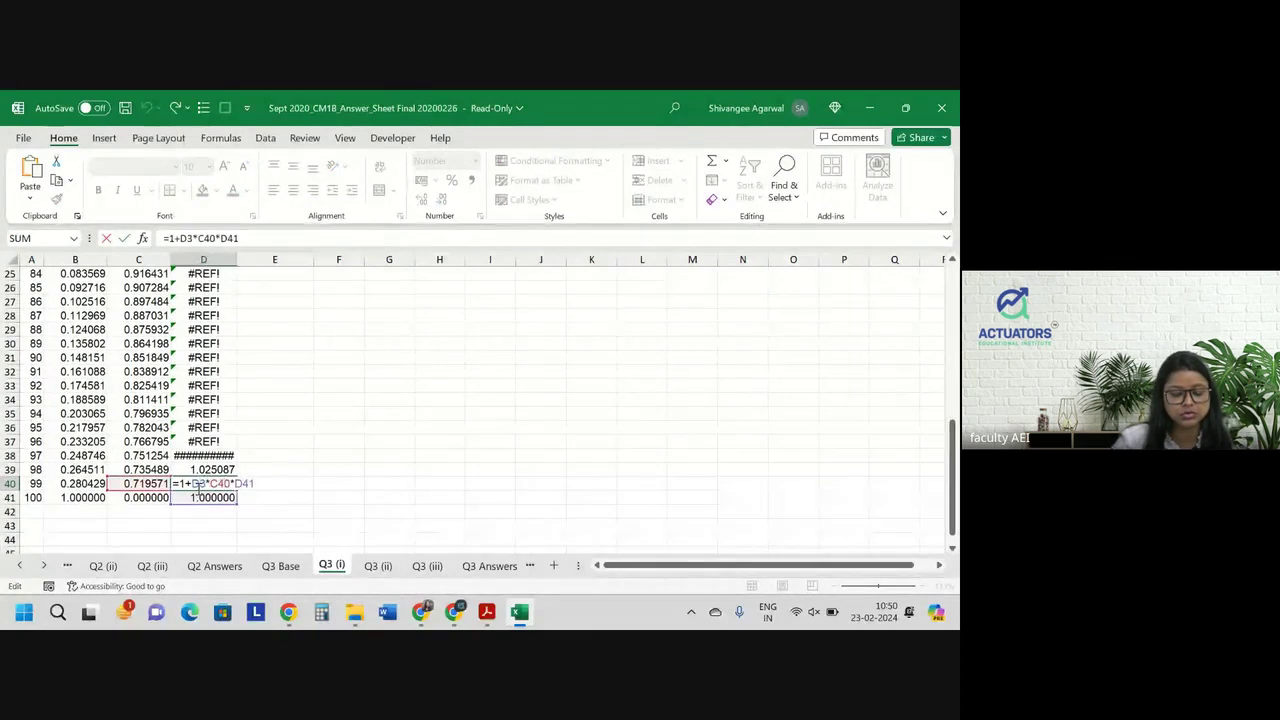
{"action": "key", "text": "F4"}
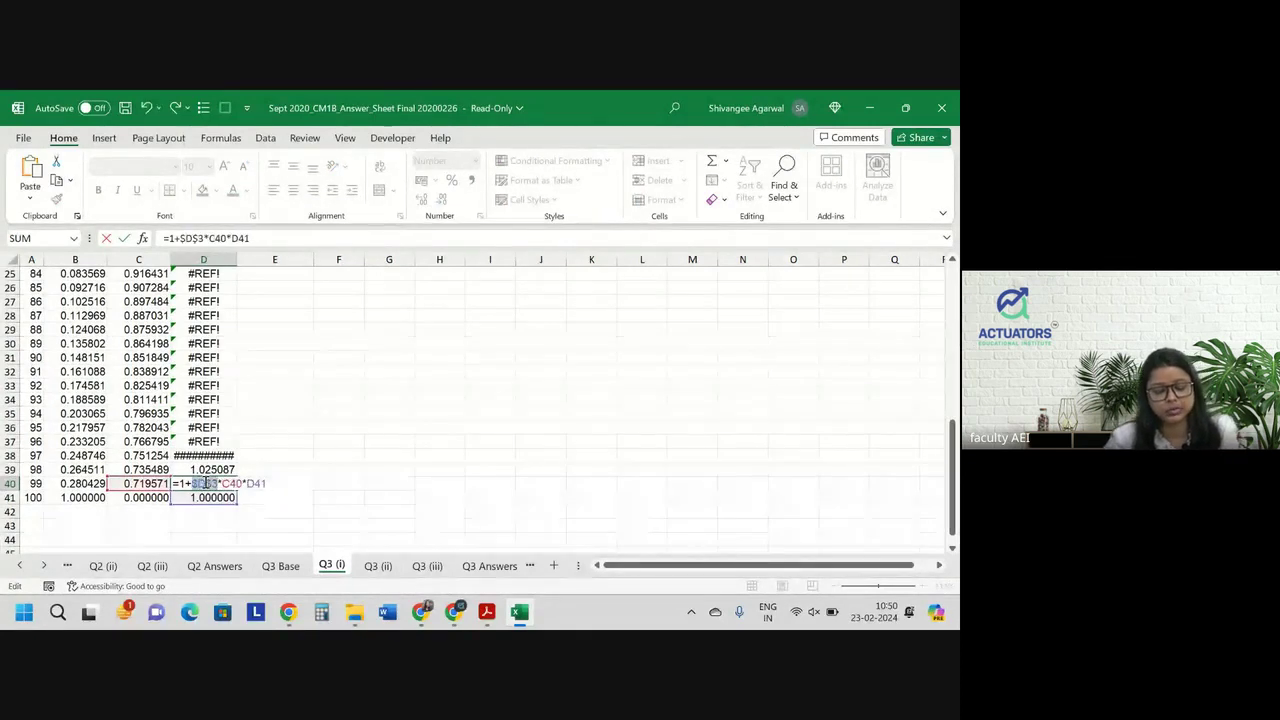
{"action": "key", "text": "ctrl+Return"}
{"action": "left_click_drag", "start_coordinate": [234, 490], "coordinate": [236, 320]}
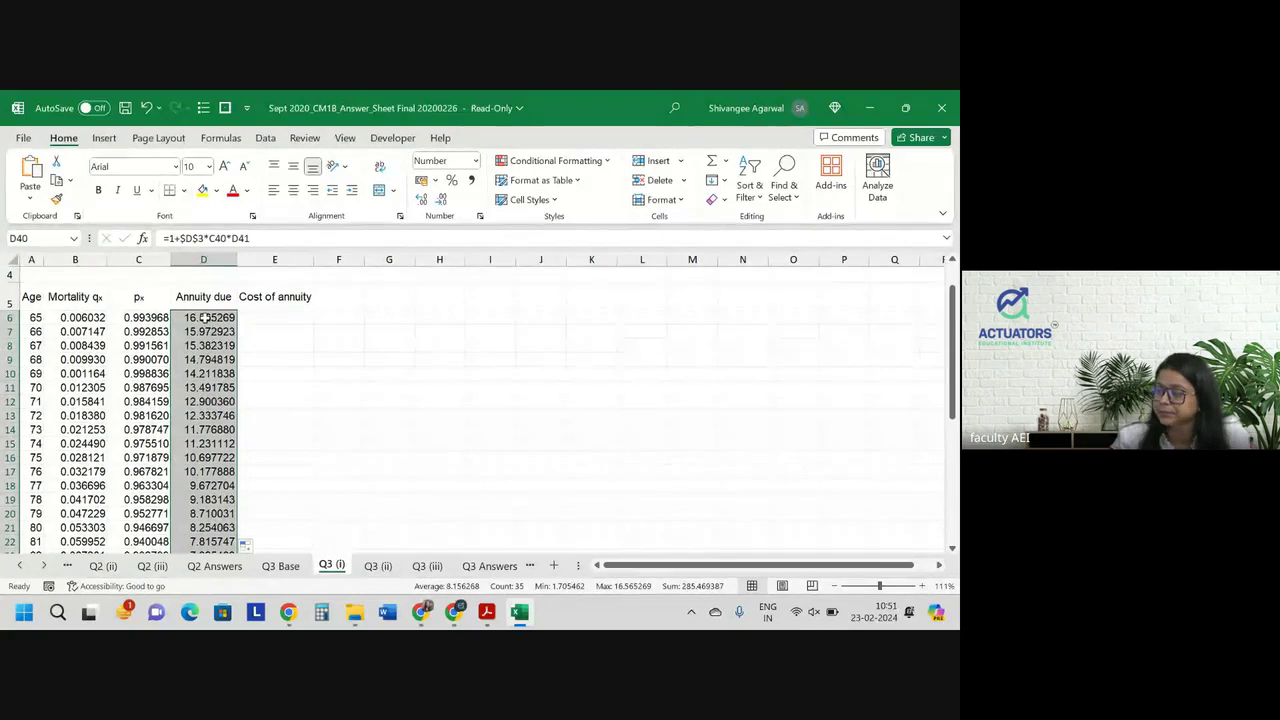
Show the annuity due values in D6:D41 to four decimal places.
{"action": "left_click", "coordinate": [204, 317]}
{"action": "key", "text": "ctrl+shift+Down"}
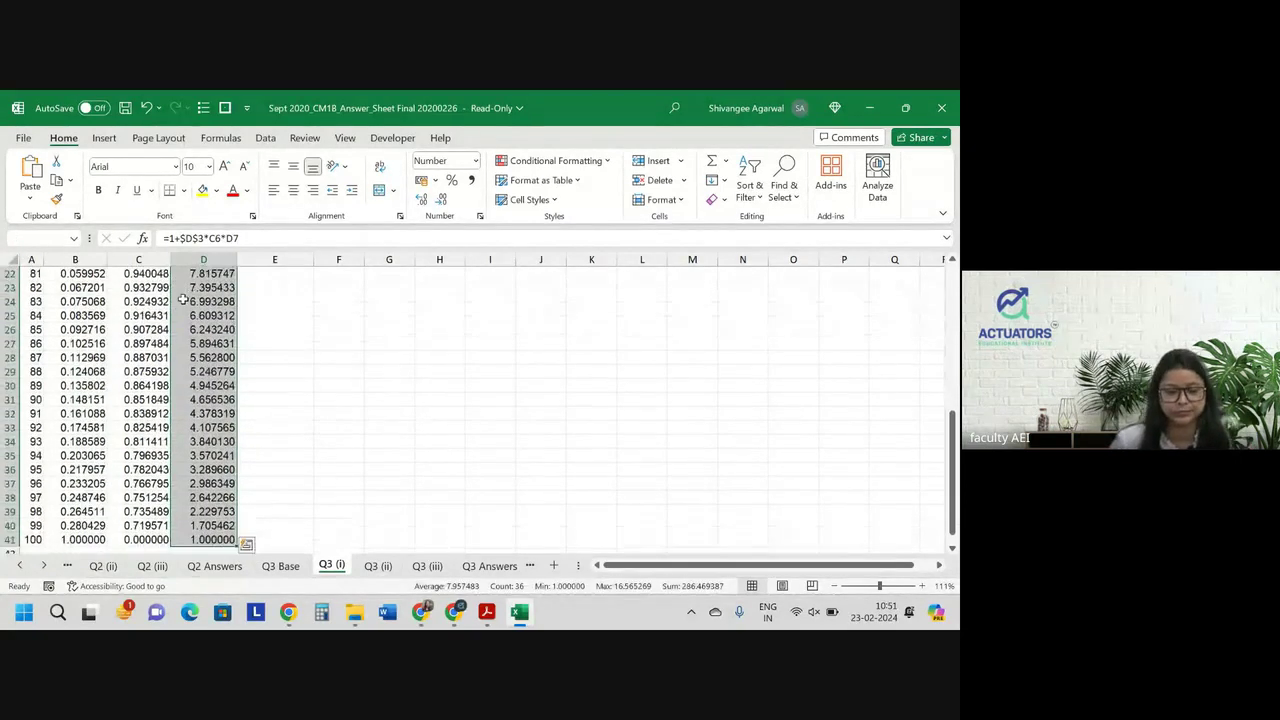
{"action": "scroll", "coordinate": [313, 370], "scroll_direction": "up", "scroll_amount": 7}
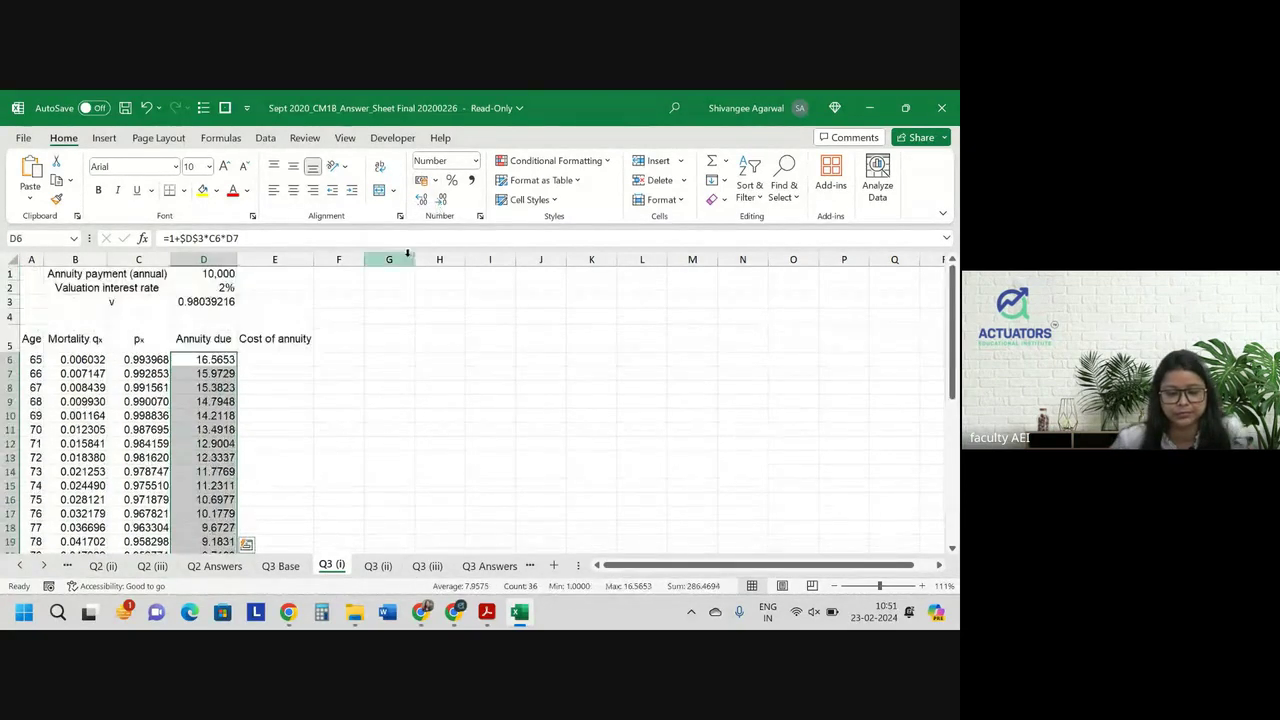
Calculate the cost of annuity at age 65 in E6 with the formula =$D$1*D6.
{"action": "left_click", "coordinate": [268, 360]}
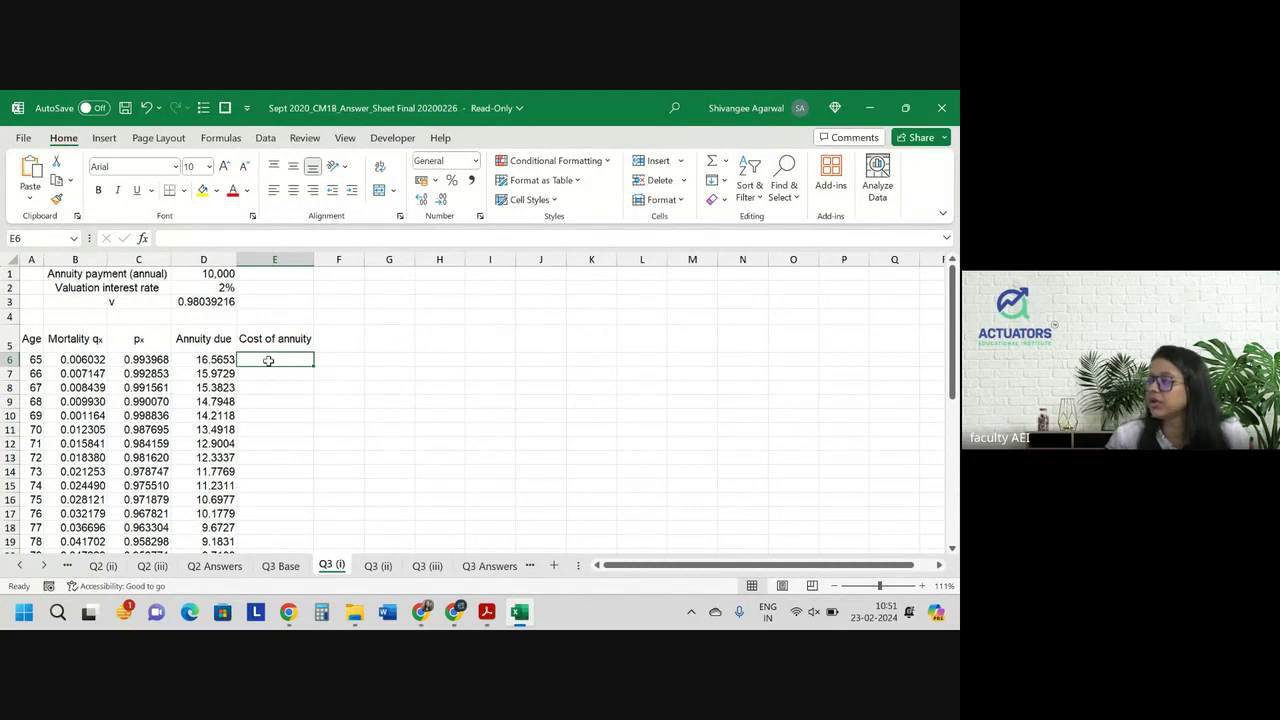
{"action": "type", "text": "="}
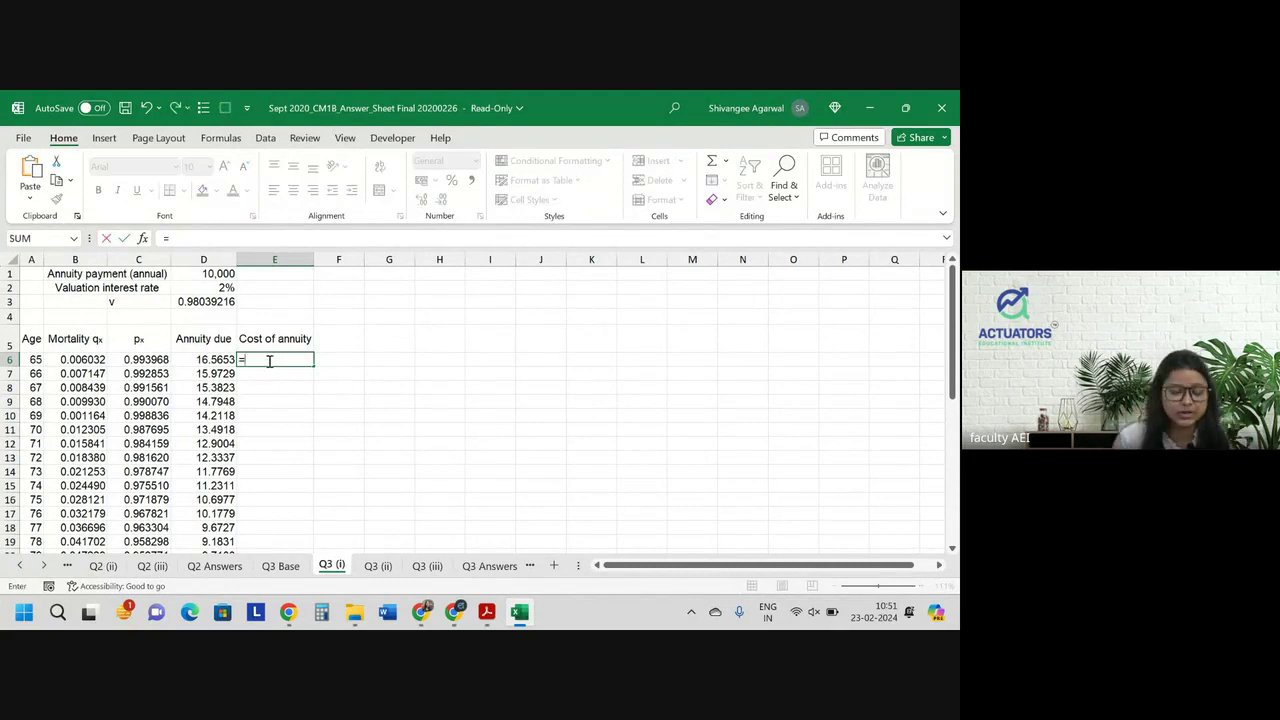
{"action": "key", "text": "Up"}
{"action": "key", "text": "Up"}
{"action": "key", "text": "Up"}
{"action": "key", "text": "Up"}
{"action": "key", "text": "Up"}
{"action": "key", "text": "Left"}
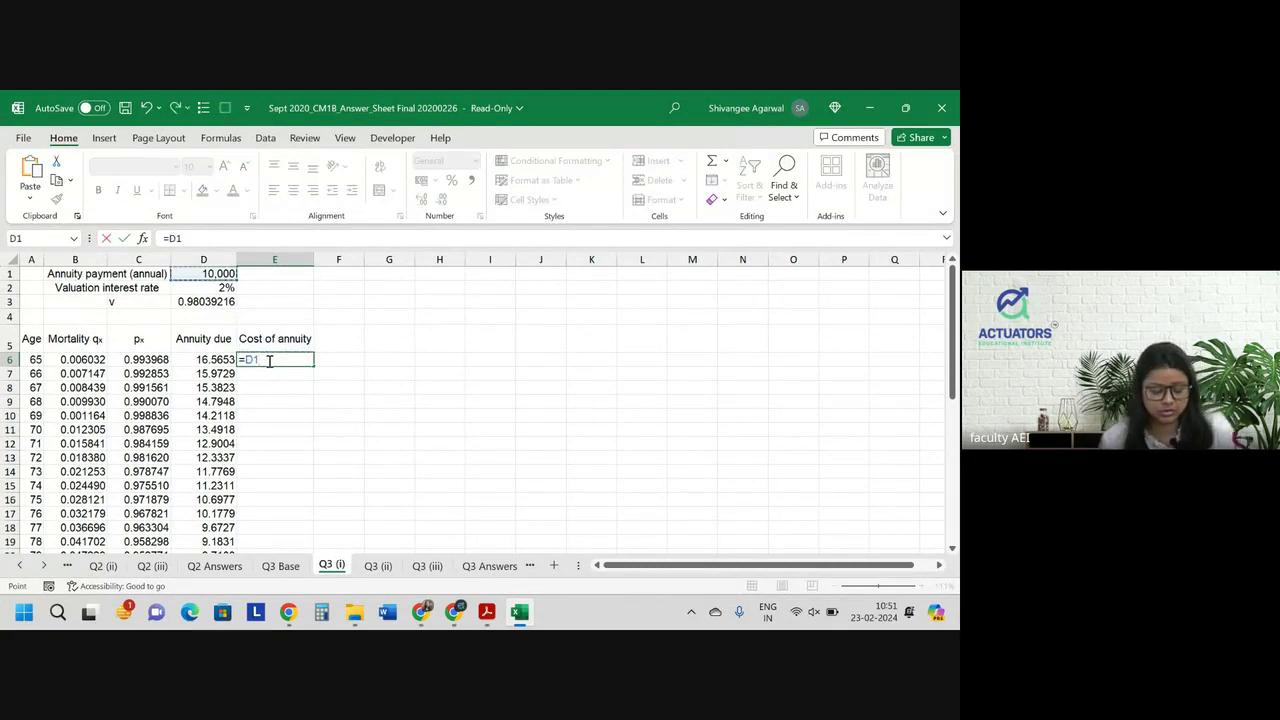
{"action": "key", "text": "F4"}
{"action": "type", "text": "*"}
{"action": "key", "text": "Left"}
{"action": "key", "text": "Return"}
Fill the cost of annuity formula from E6 down to age 100 and show the values to two decimal places.
{"action": "left_click", "coordinate": [270, 360]}
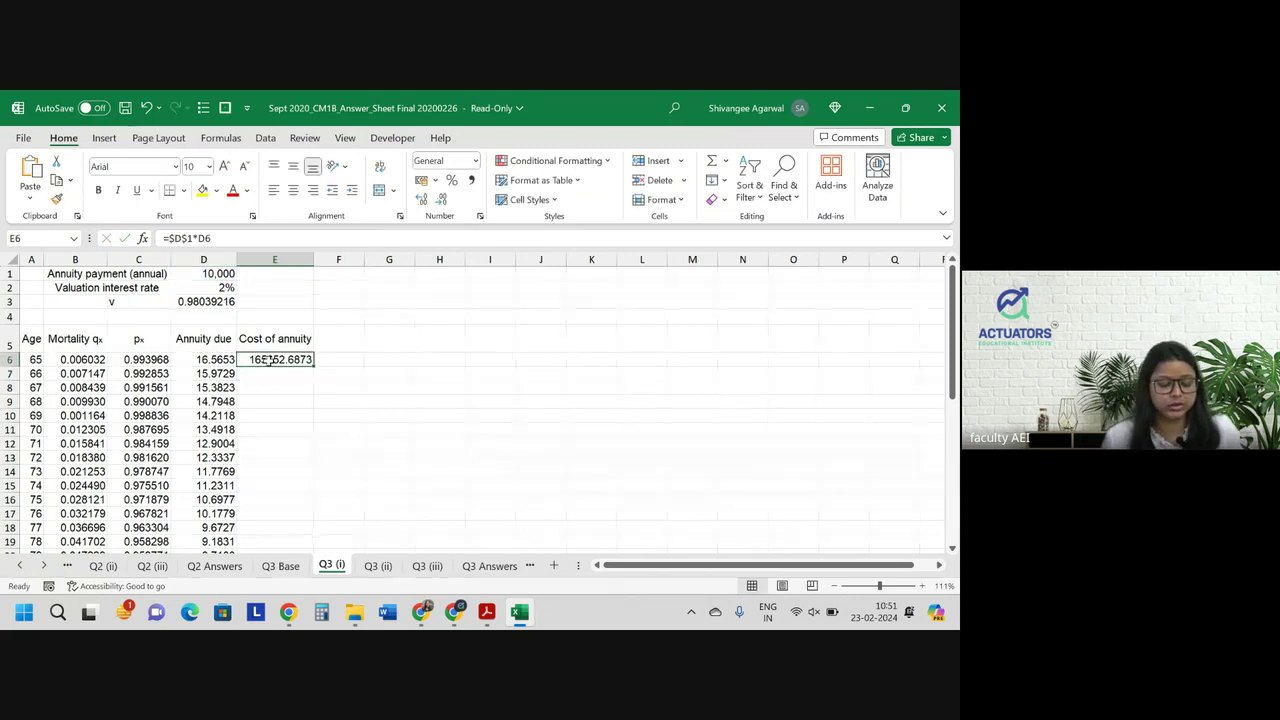
{"action": "double_click", "coordinate": [313, 366]}
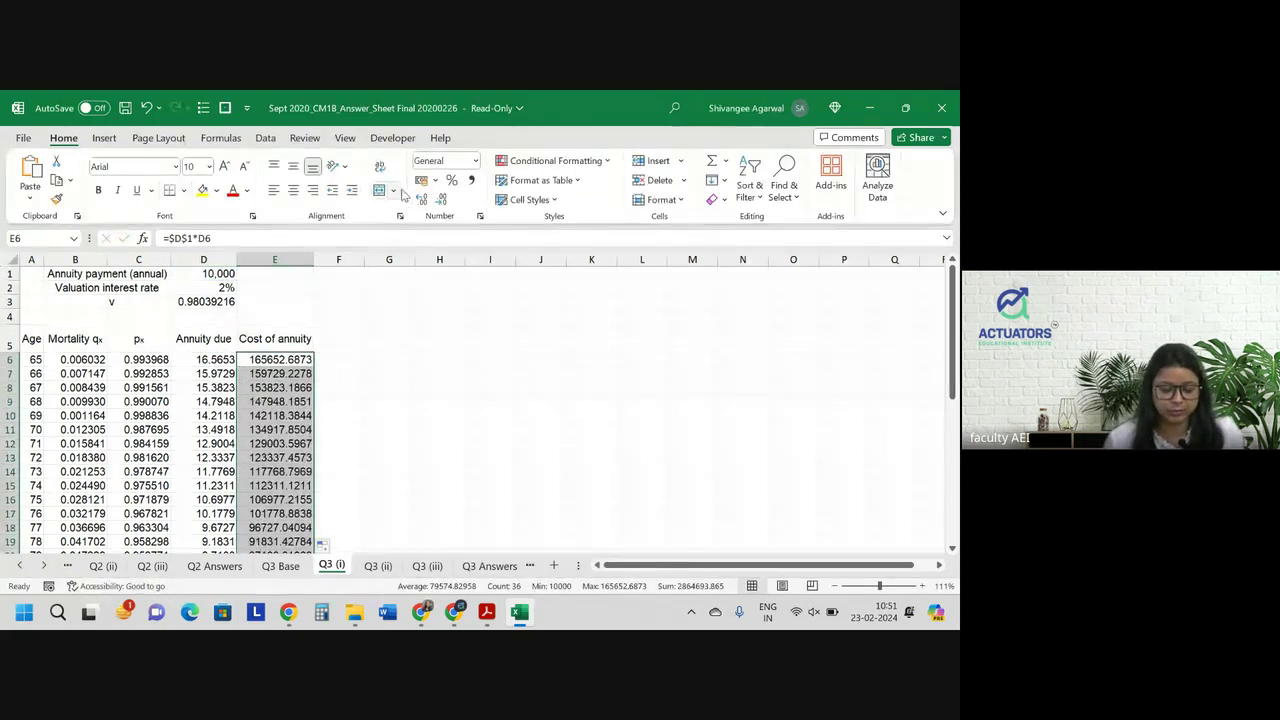
{"action": "left_click", "coordinate": [441, 200]}
{"action": "left_click", "coordinate": [441, 200]}
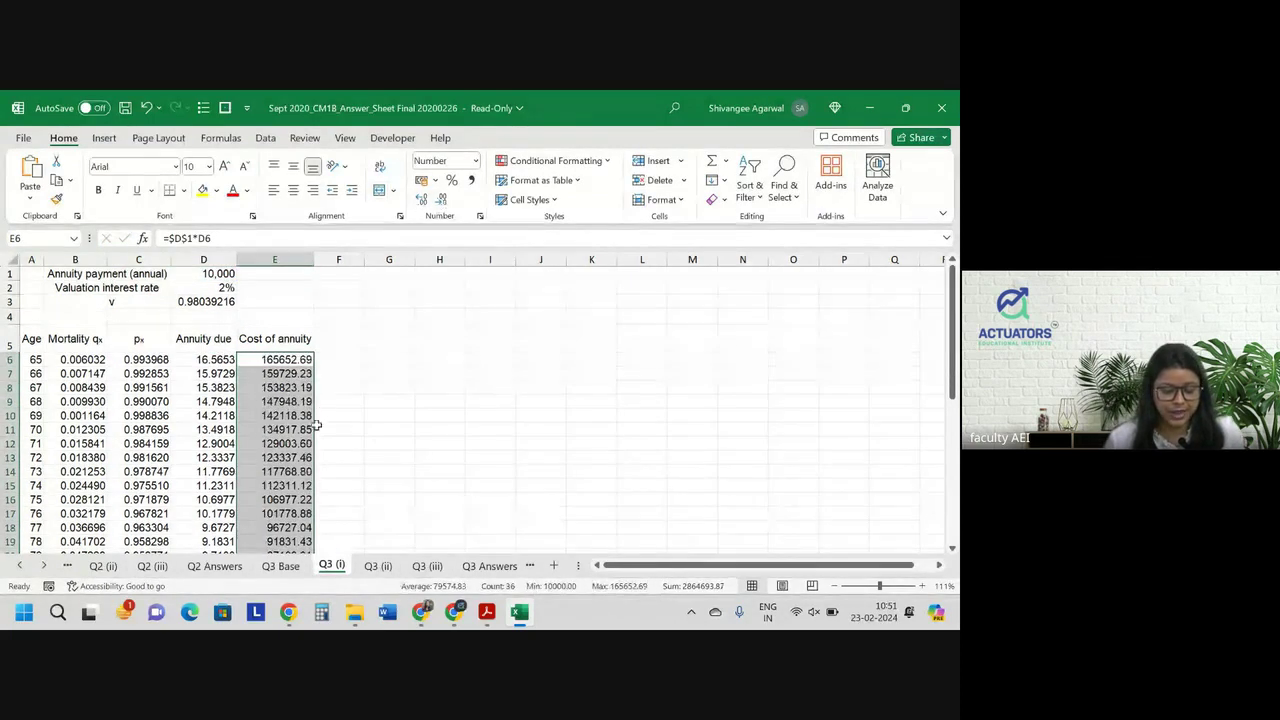
Compare the age 70 annuity cost in E11 with the cost stated in part (i) of the question paper.
{"action": "left_click", "coordinate": [265, 428]}
{"action": "key", "text": "alt+Tab"}
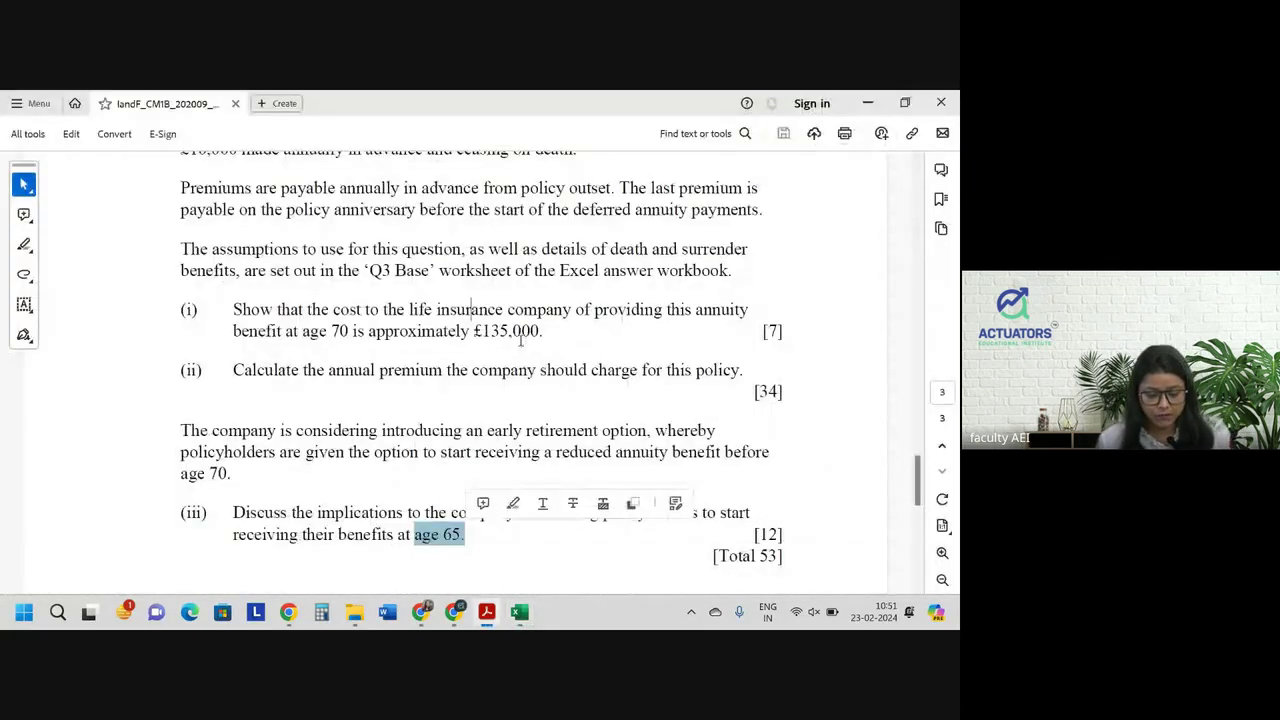
{"action": "key", "text": "alt+Tab"}
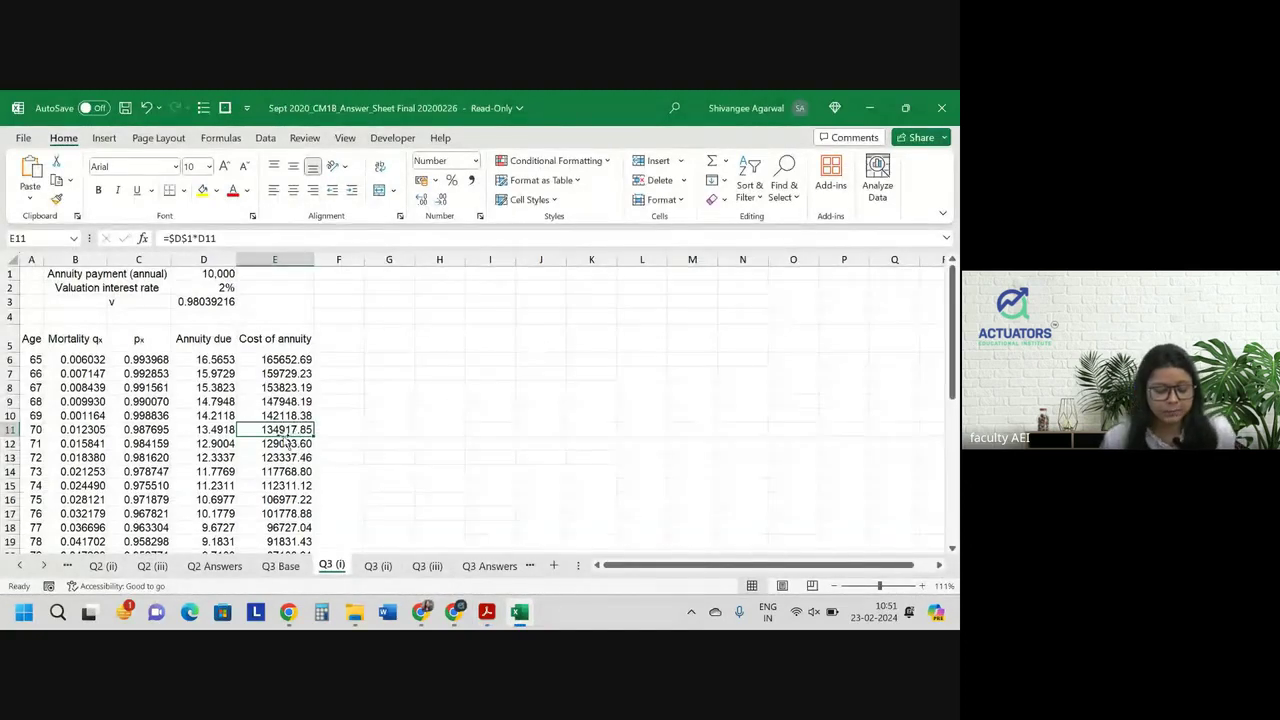
Show the cost of annuity values in E6:E41 without decimal places.
{"action": "left_click", "coordinate": [303, 360]}
{"action": "key", "text": "ctrl+shift+Down"}
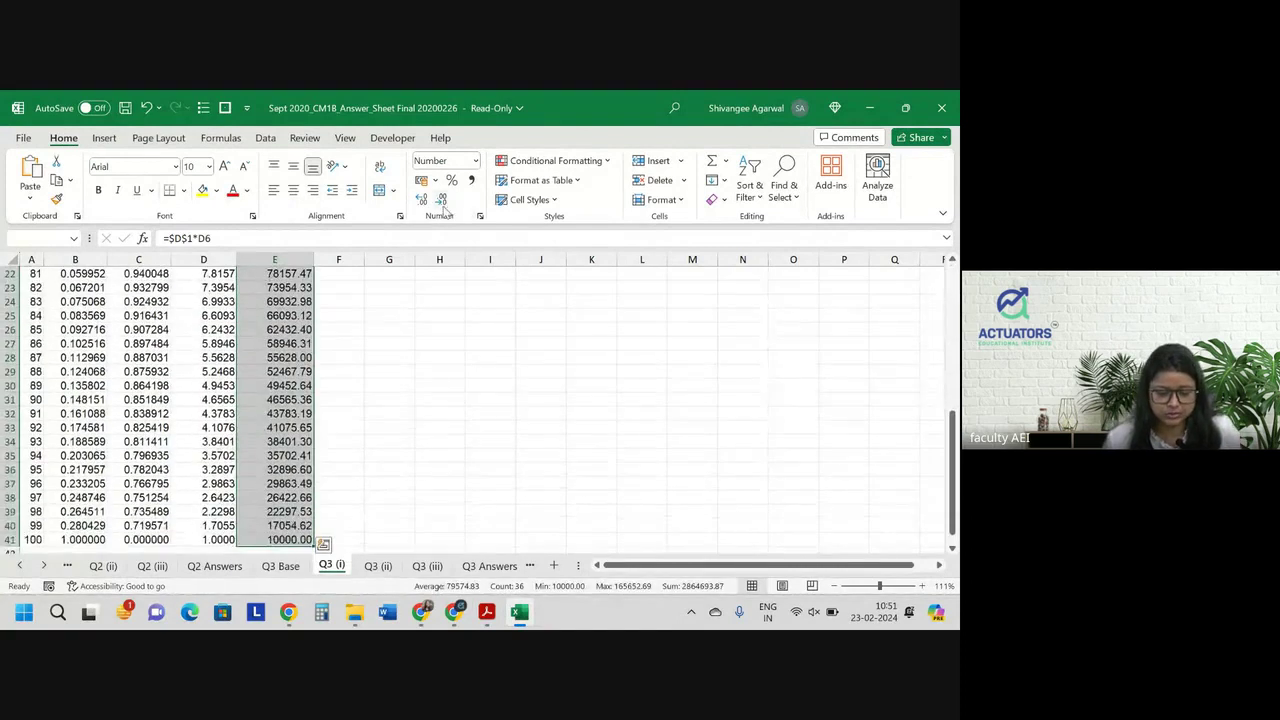
{"action": "key", "text": "alt+h"}
{"action": "key", "text": "9"}
{"action": "key", "text": "9"}
{"action": "scroll", "coordinate": [334, 323], "scroll_direction": "up", "scroll_amount": 10}
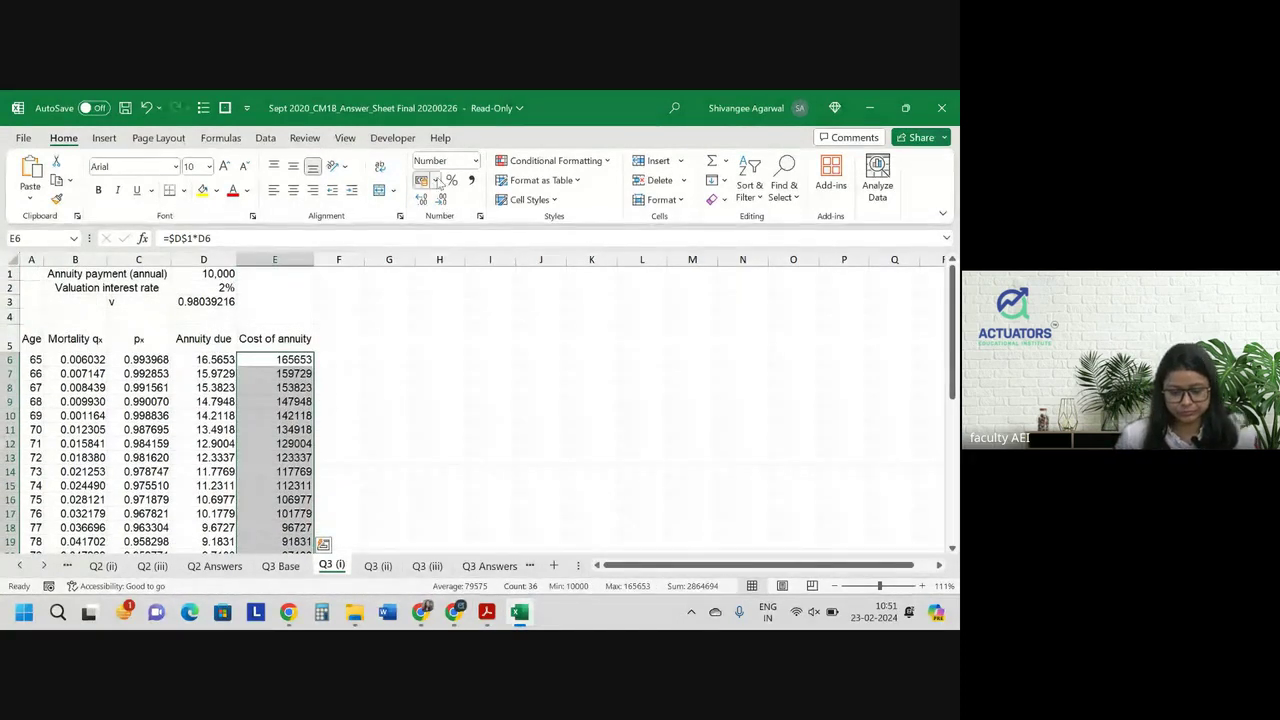
Apply the £ English (United Kingdom) accounting format to the annuity costs in E6:E41 and the annual annuity payment in D1.
{"action": "left_click", "coordinate": [435, 180]}
{"action": "left_click", "coordinate": [447, 245]}
{"action": "left_click", "coordinate": [219, 275]}
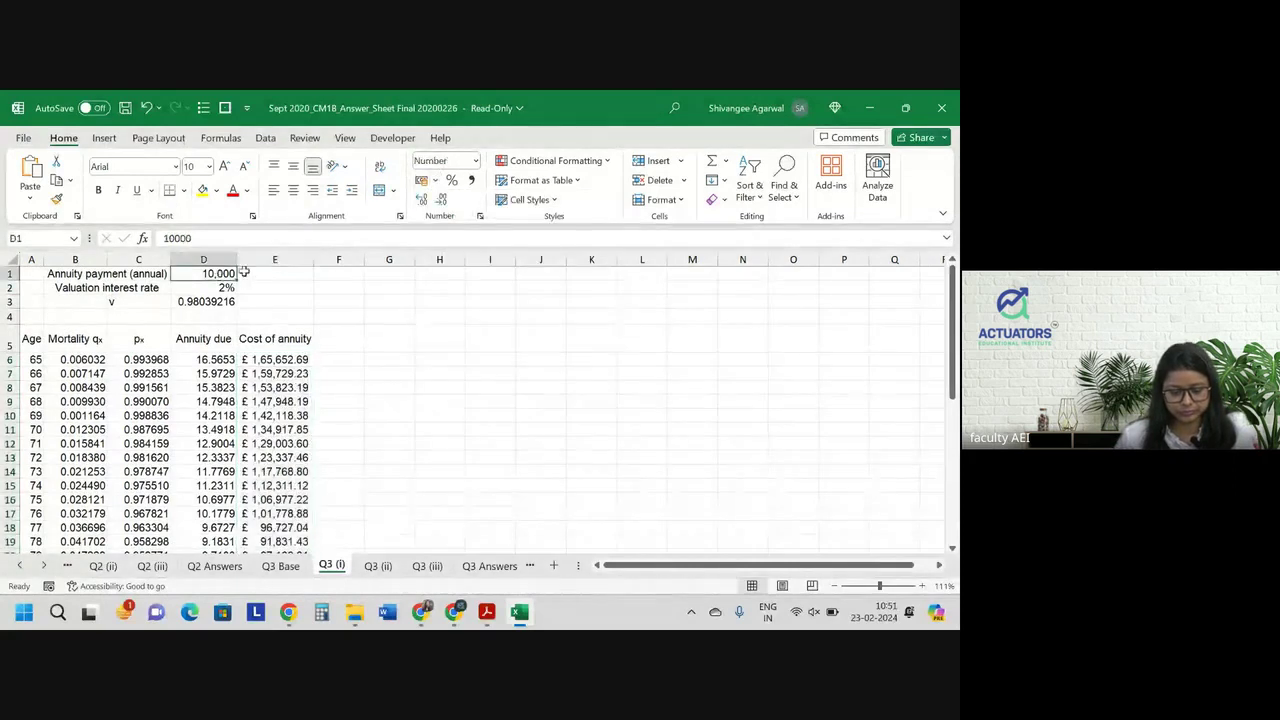
{"action": "left_click", "coordinate": [430, 179]}
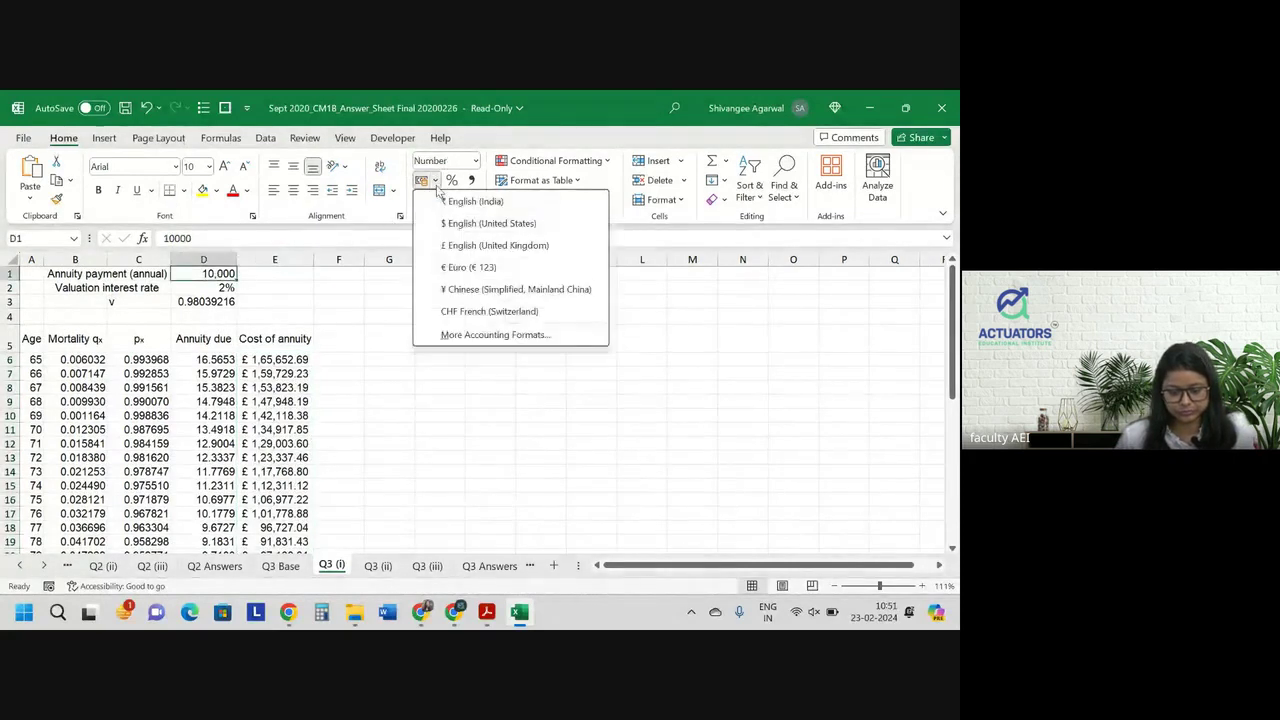
{"action": "left_click", "coordinate": [449, 244]}
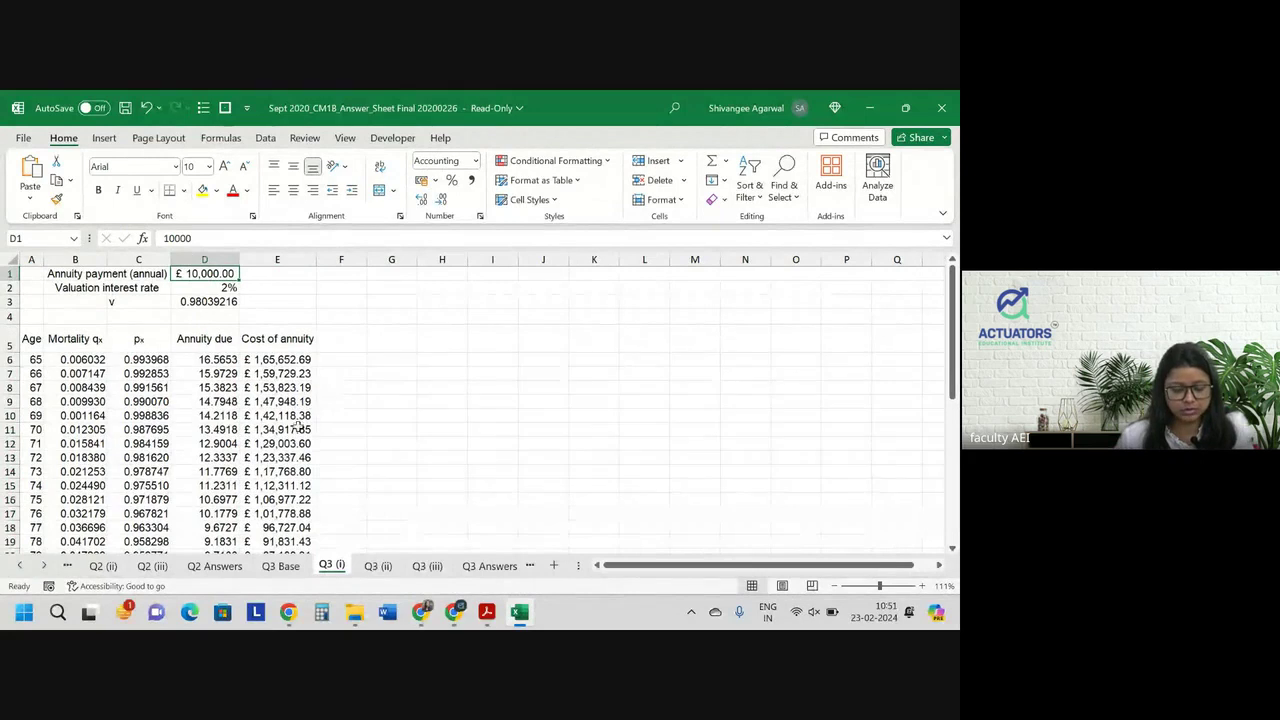
Make the age 70 row A11:E11 bold and fill its annuity cost in E11 with light green.
{"action": "left_click_drag", "start_coordinate": [33, 430], "coordinate": [281, 431]}
{"action": "key", "text": "ctrl+b"}
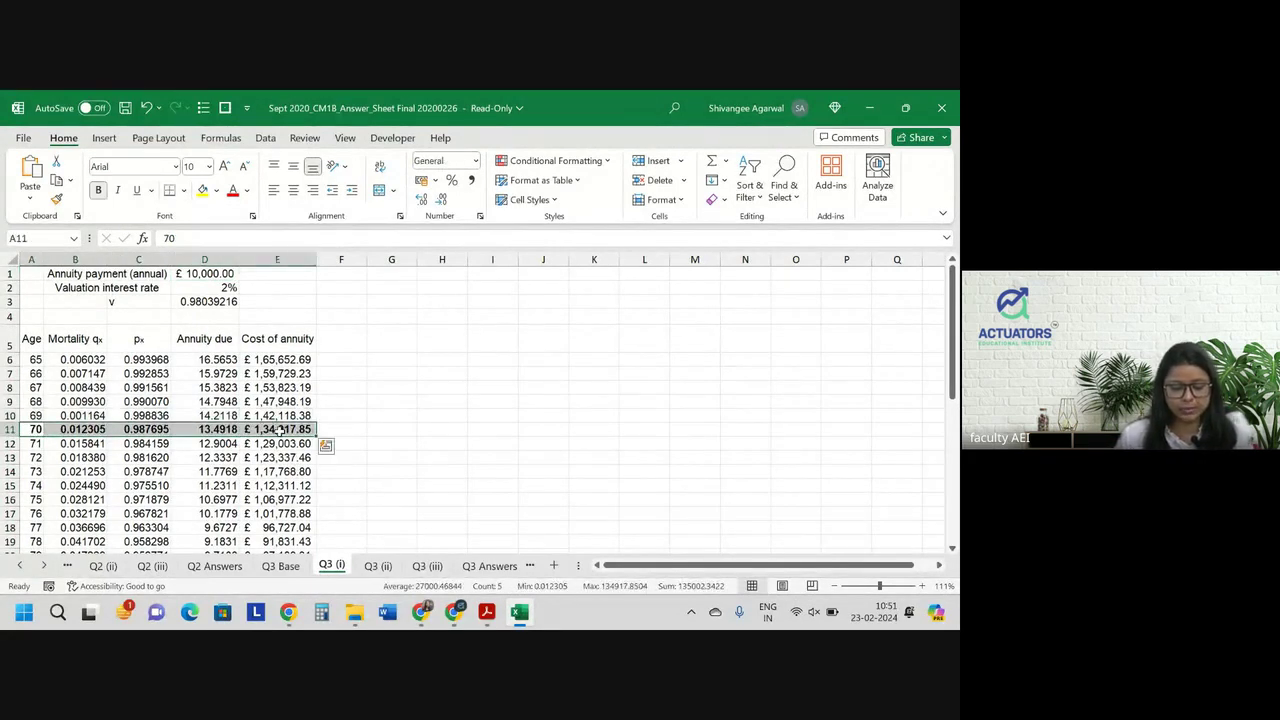
{"action": "left_click", "coordinate": [281, 430]}
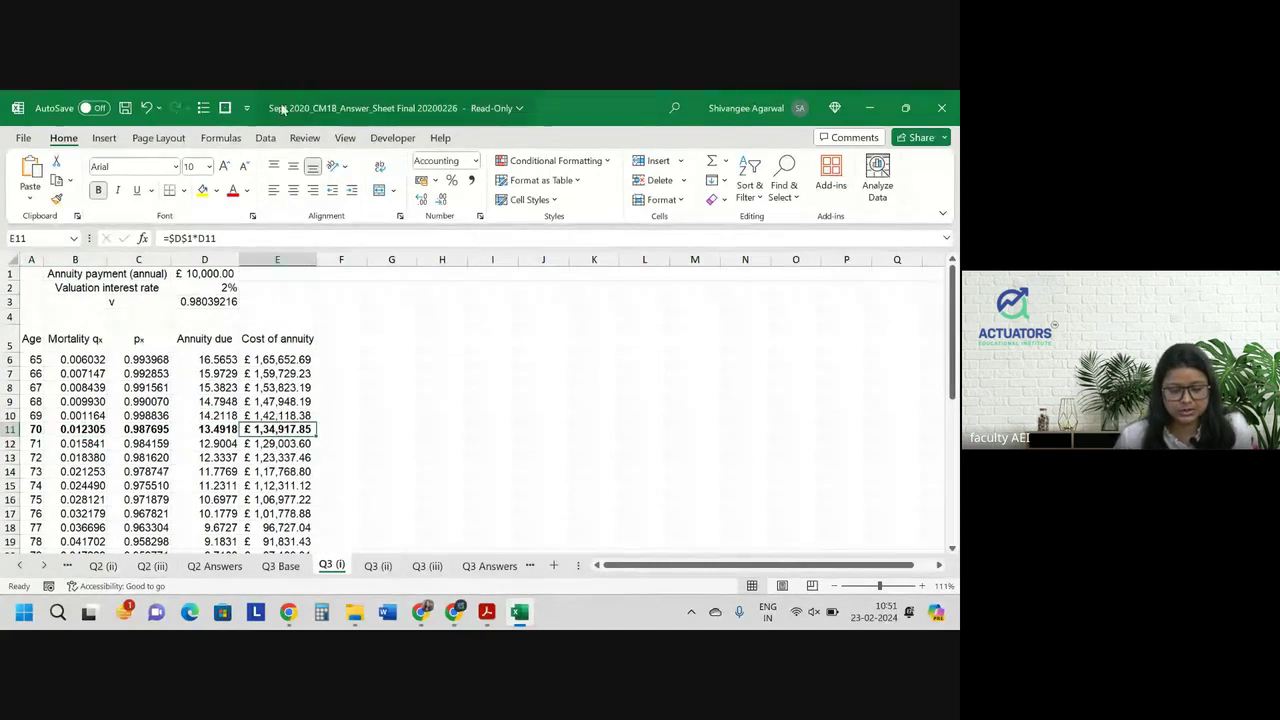
{"action": "left_click", "coordinate": [216, 190]}
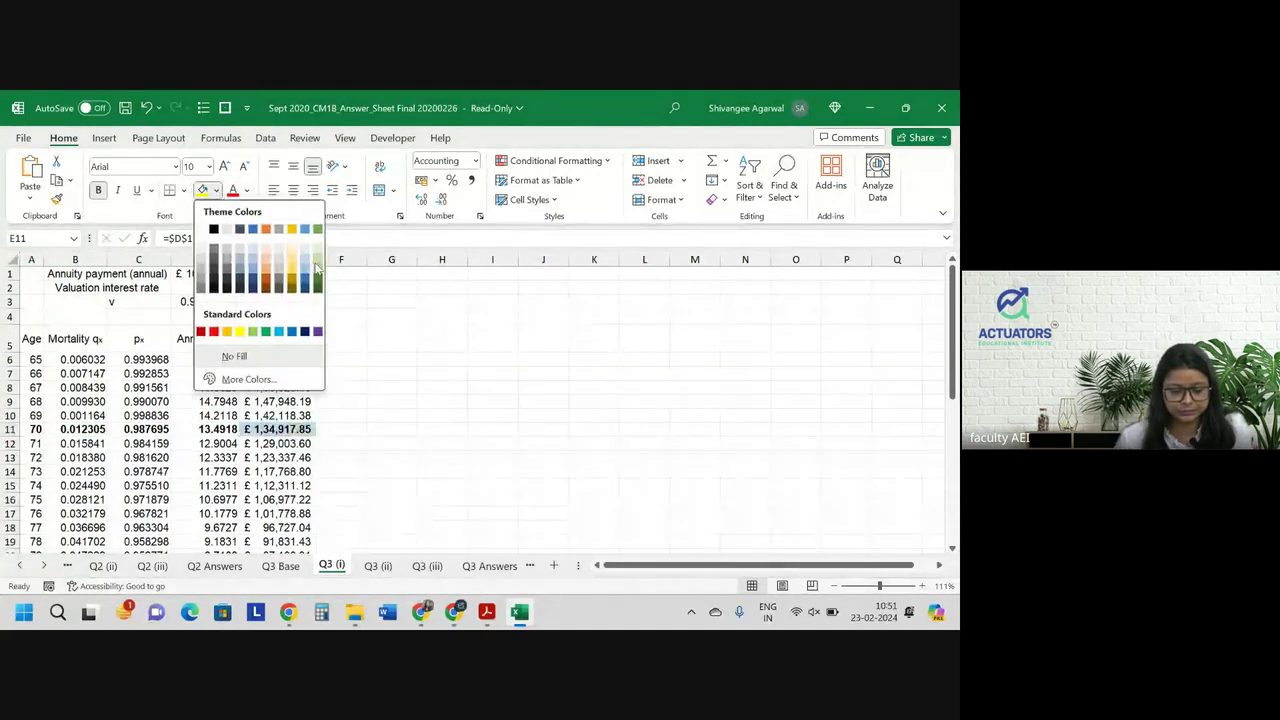
{"action": "left_click", "coordinate": [317, 260]}
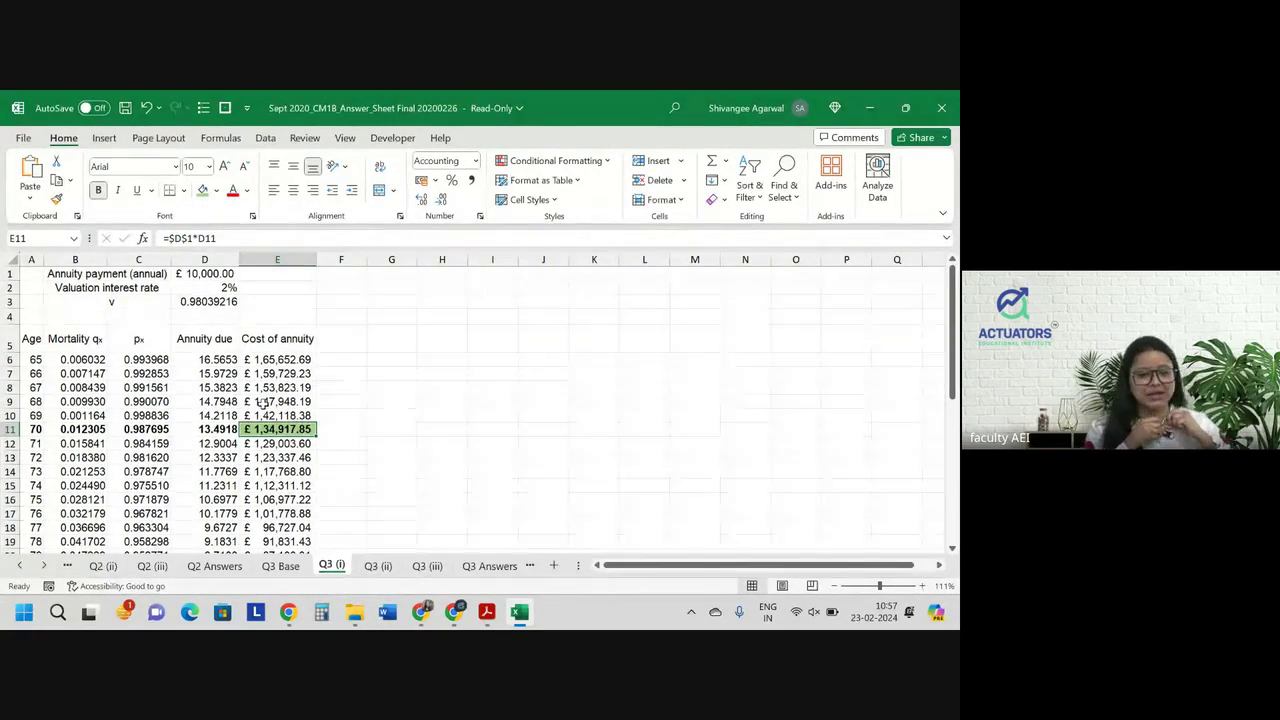
Switch to the question paper PDF and read part (ii) about the annual premium, highlighting its wording.
{"action": "key", "text": "Right"}
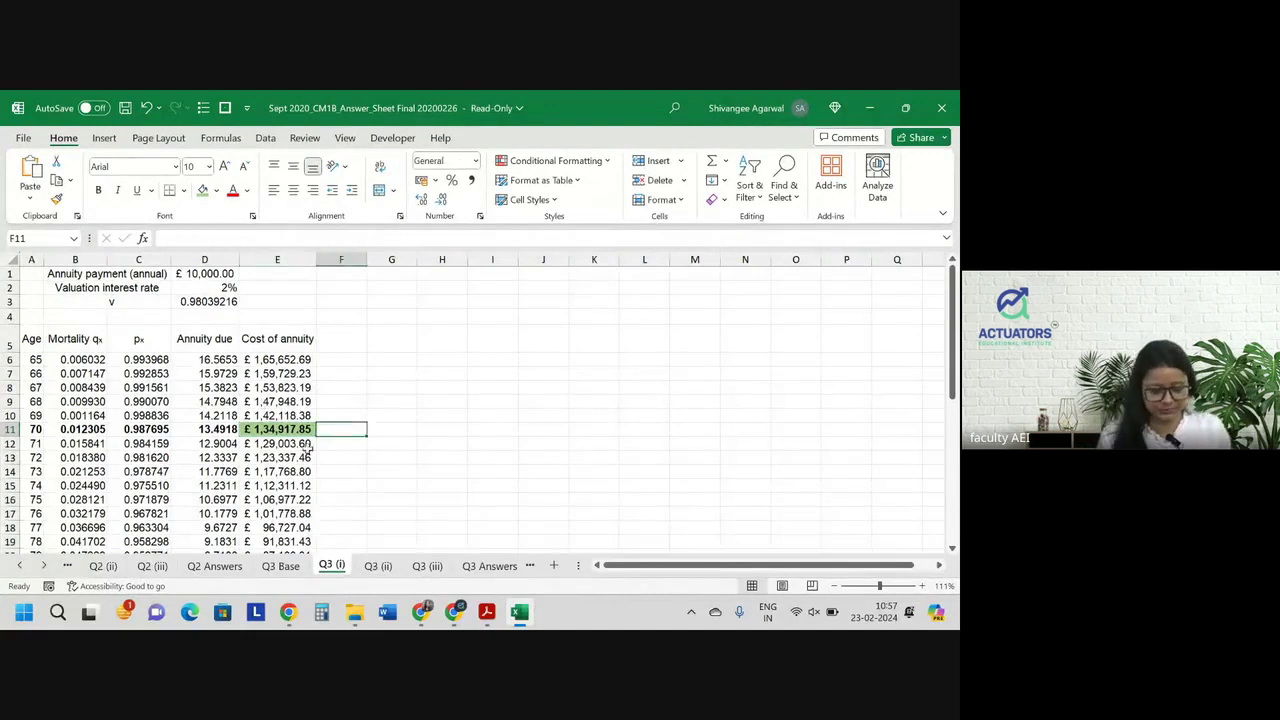
{"action": "left_click", "coordinate": [364, 390]}
{"action": "left_click", "coordinate": [486, 612]}
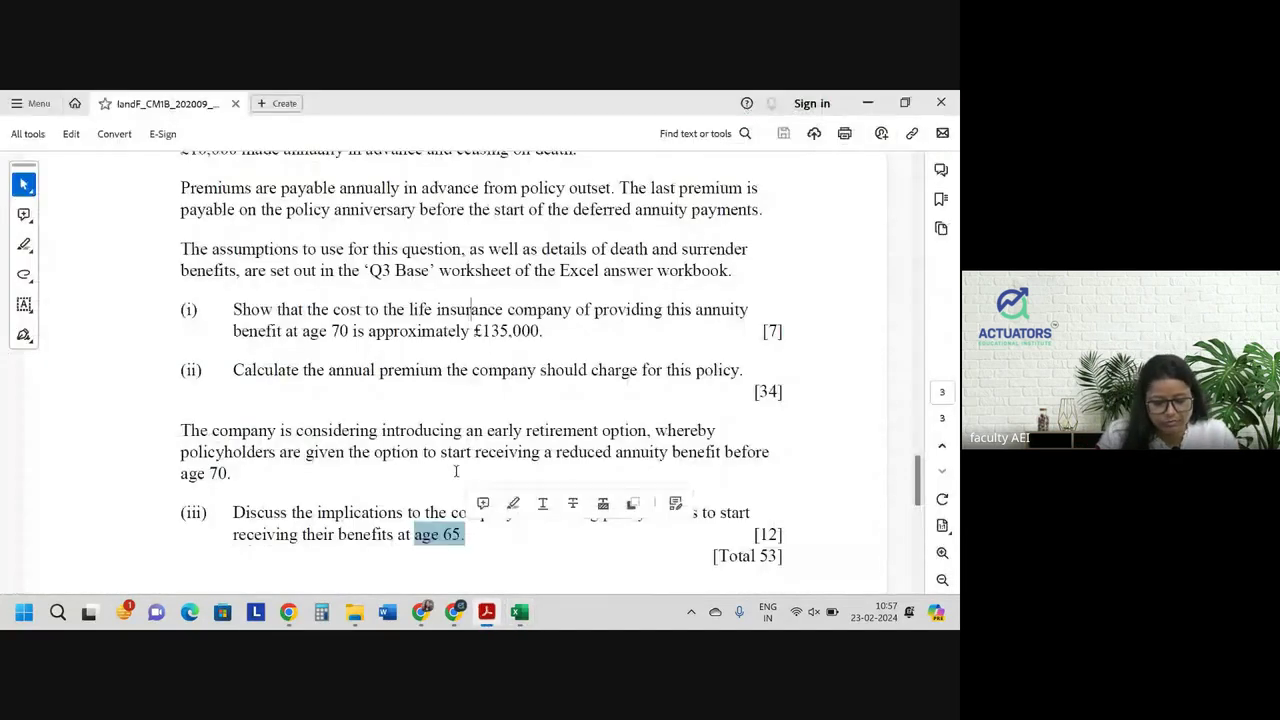
{"action": "left_click", "coordinate": [318, 369]}
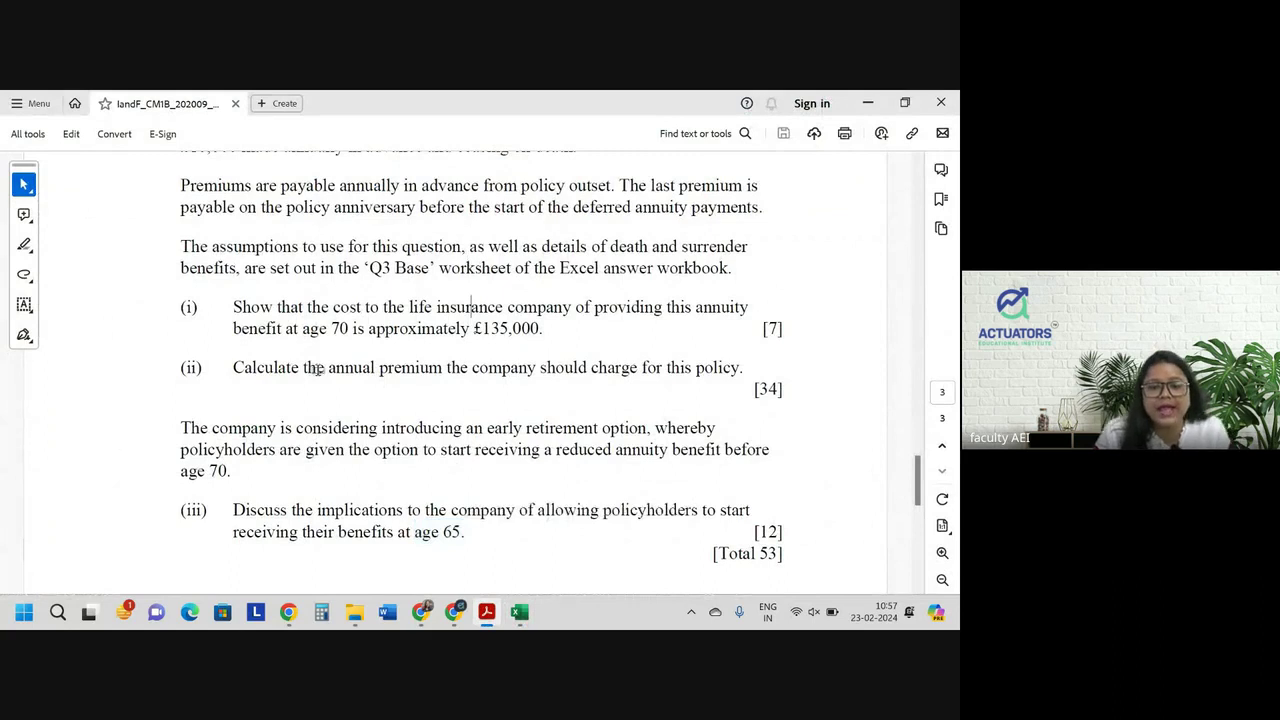
{"action": "key", "text": "alt+Tab"}
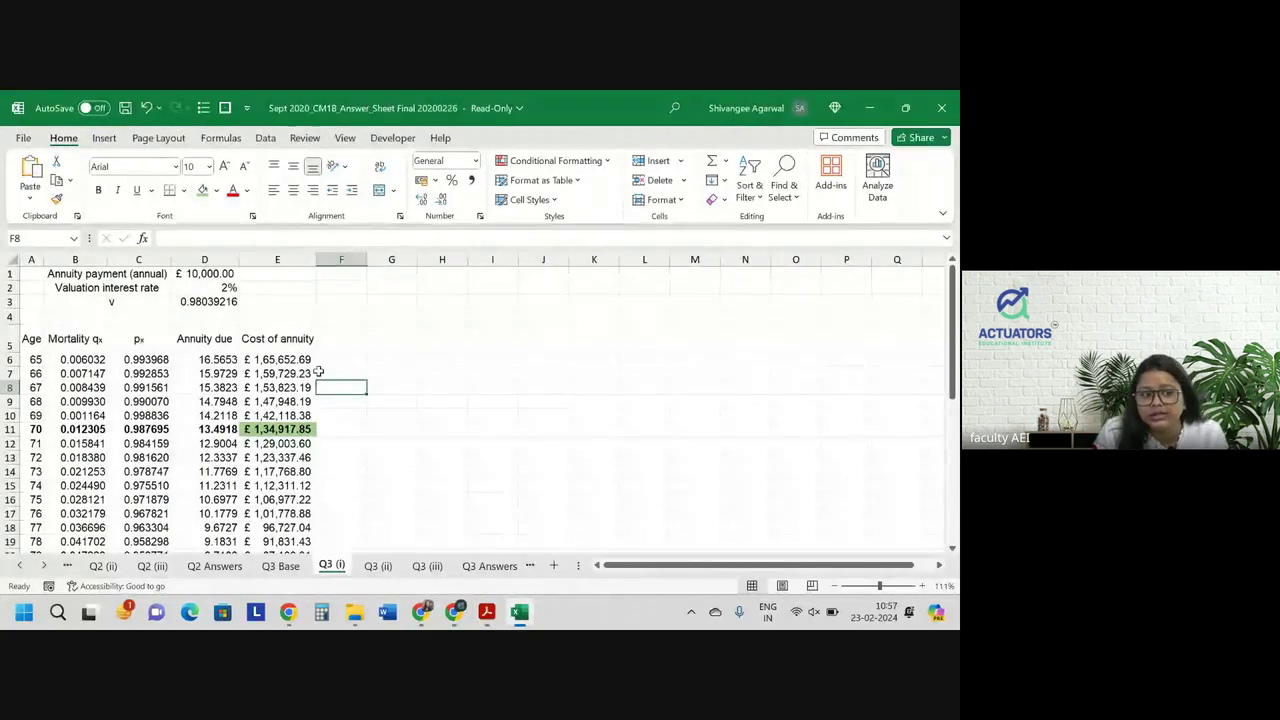
{"action": "key", "text": "alt+Tab"}
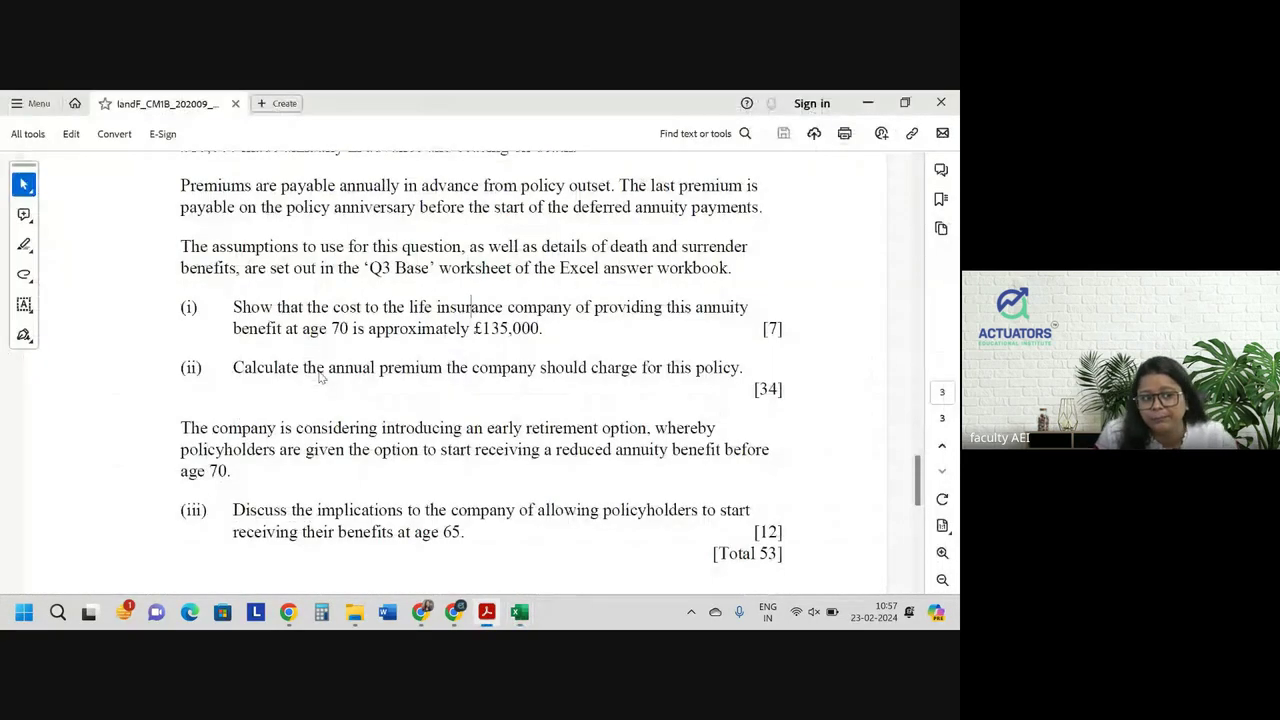
{"action": "left_click_drag", "start_coordinate": [324, 367], "coordinate": [722, 369]}
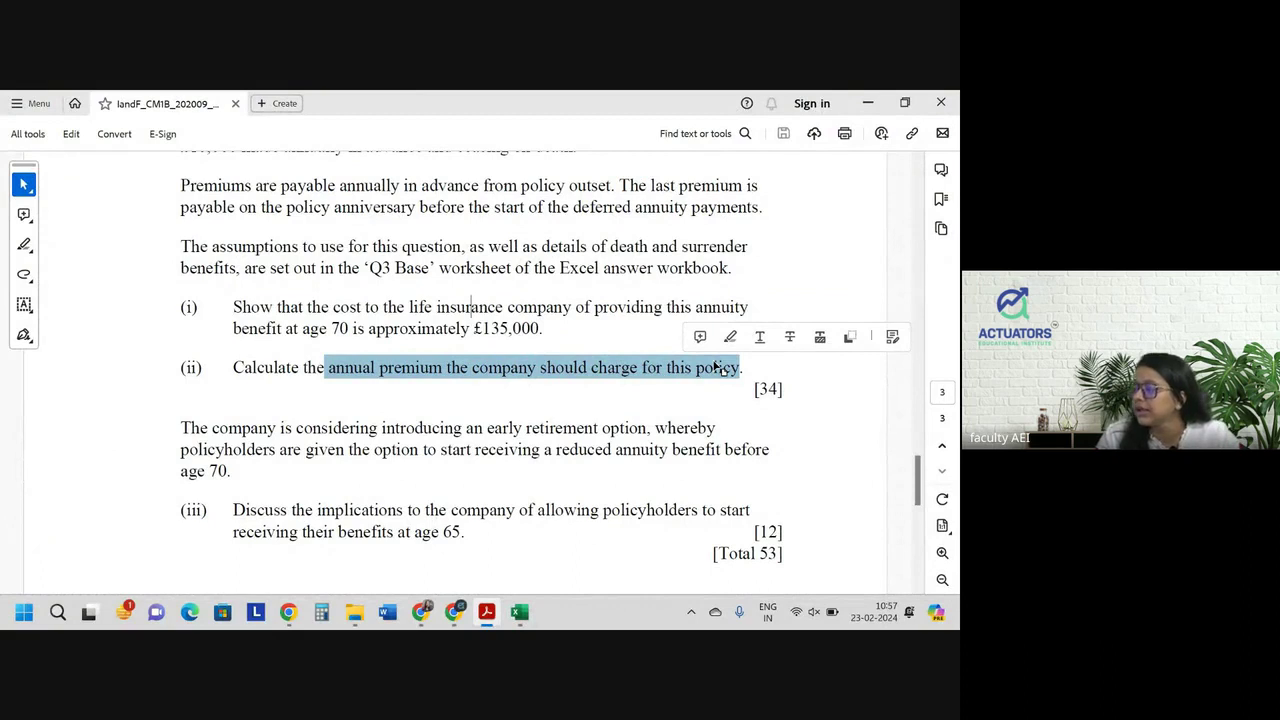
{"action": "key", "text": "alt+Tab"}
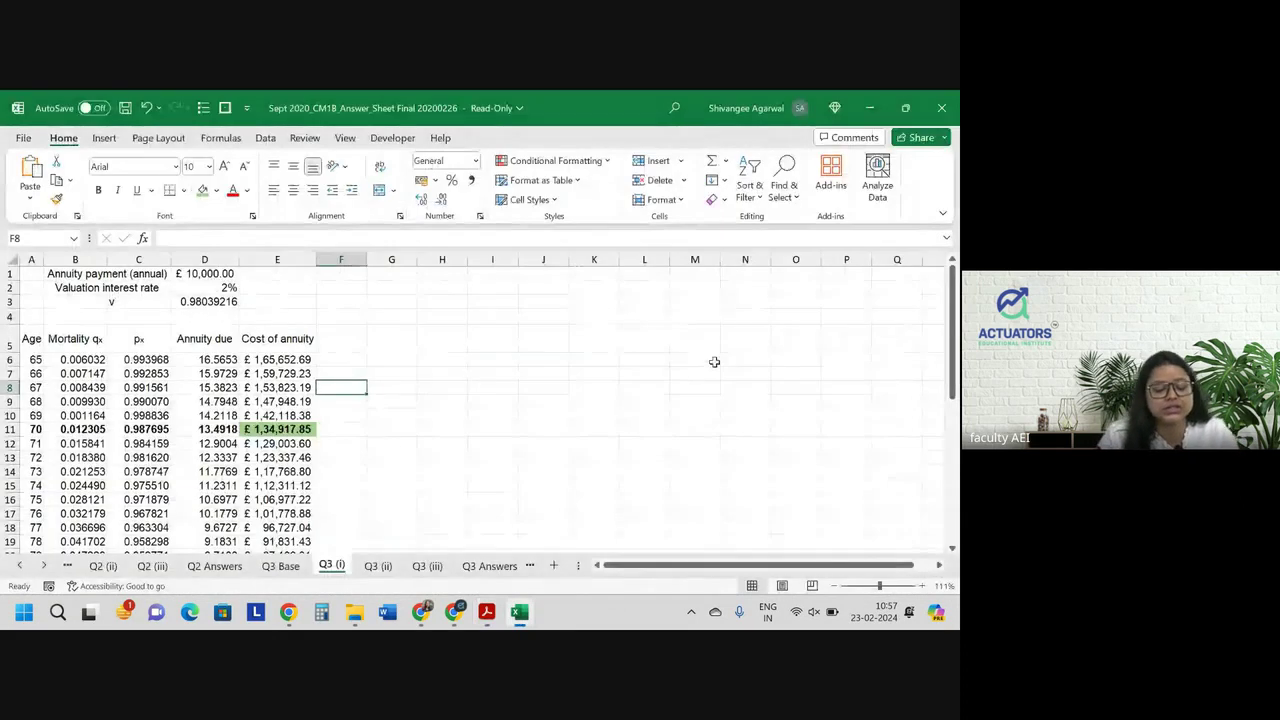
Review Question 3's terms in the PDF on survival to age 70 and the timing of the last premium.
{"action": "left_click", "coordinate": [287, 429]}
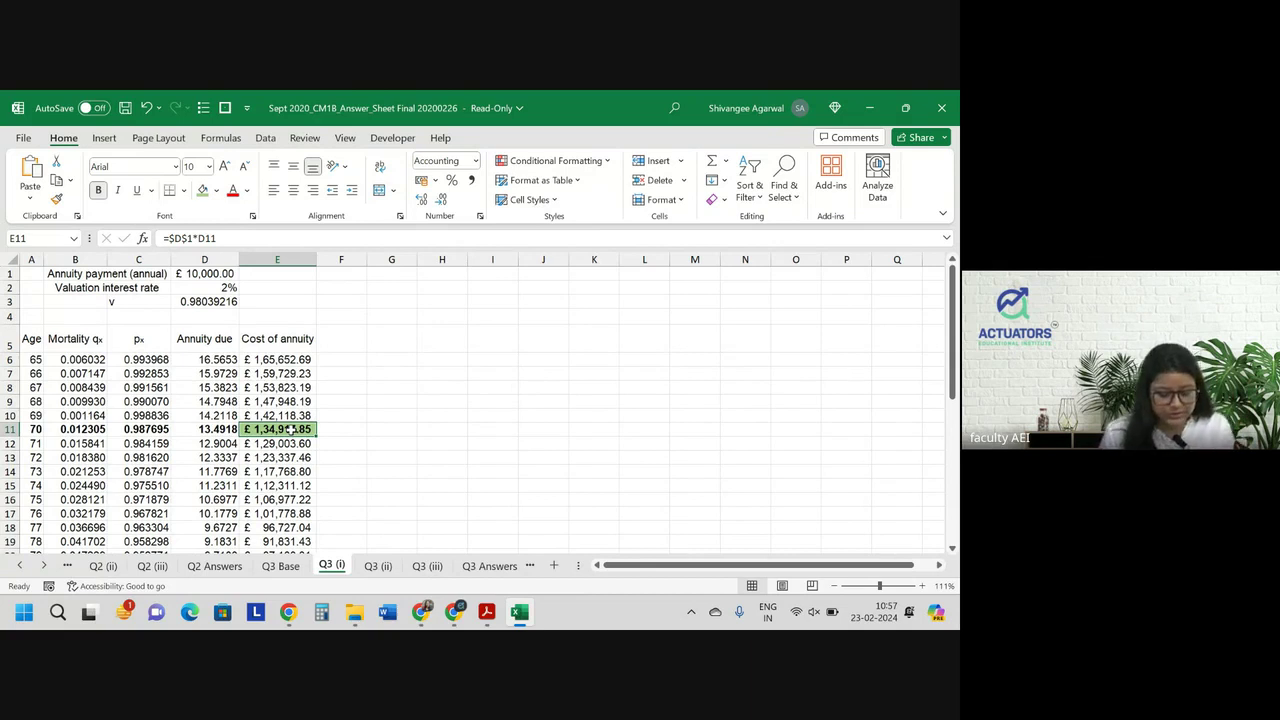
{"action": "key", "text": "alt+Tab"}
{"action": "scroll", "coordinate": [409, 318], "scroll_direction": "up", "scroll_amount": 3}
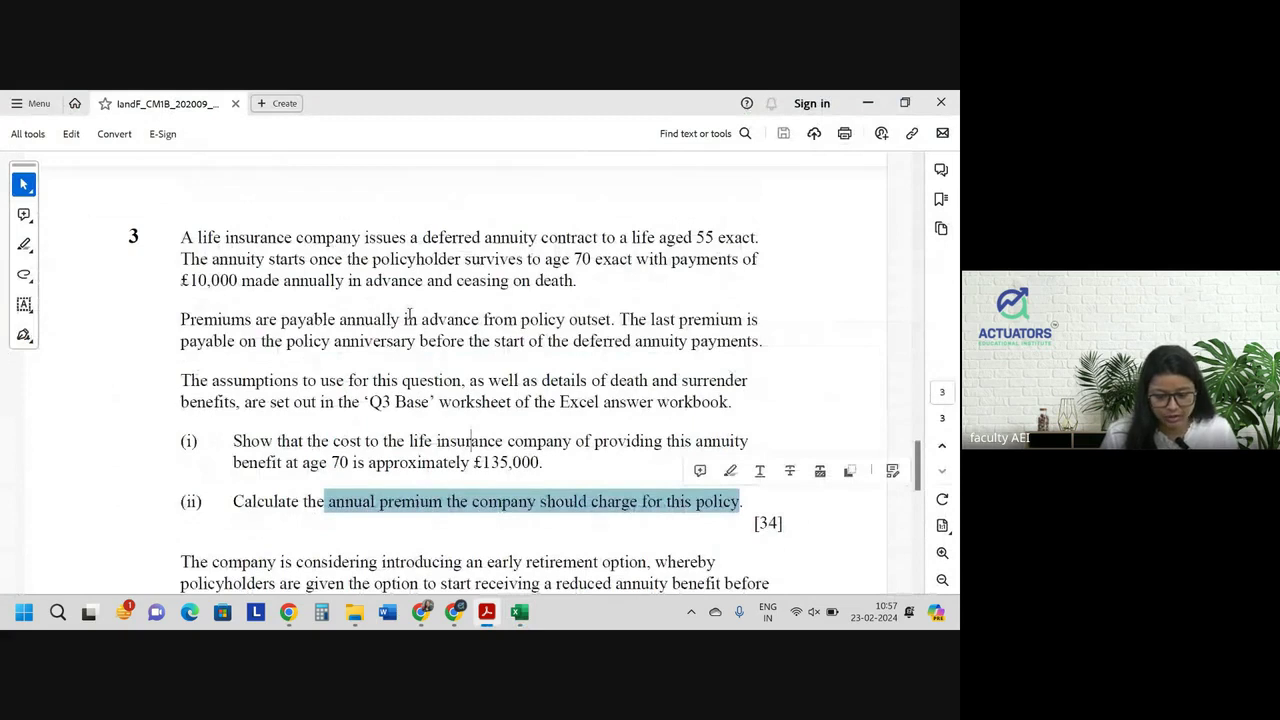
{"action": "left_click_drag", "start_coordinate": [524, 260], "coordinate": [665, 263]}
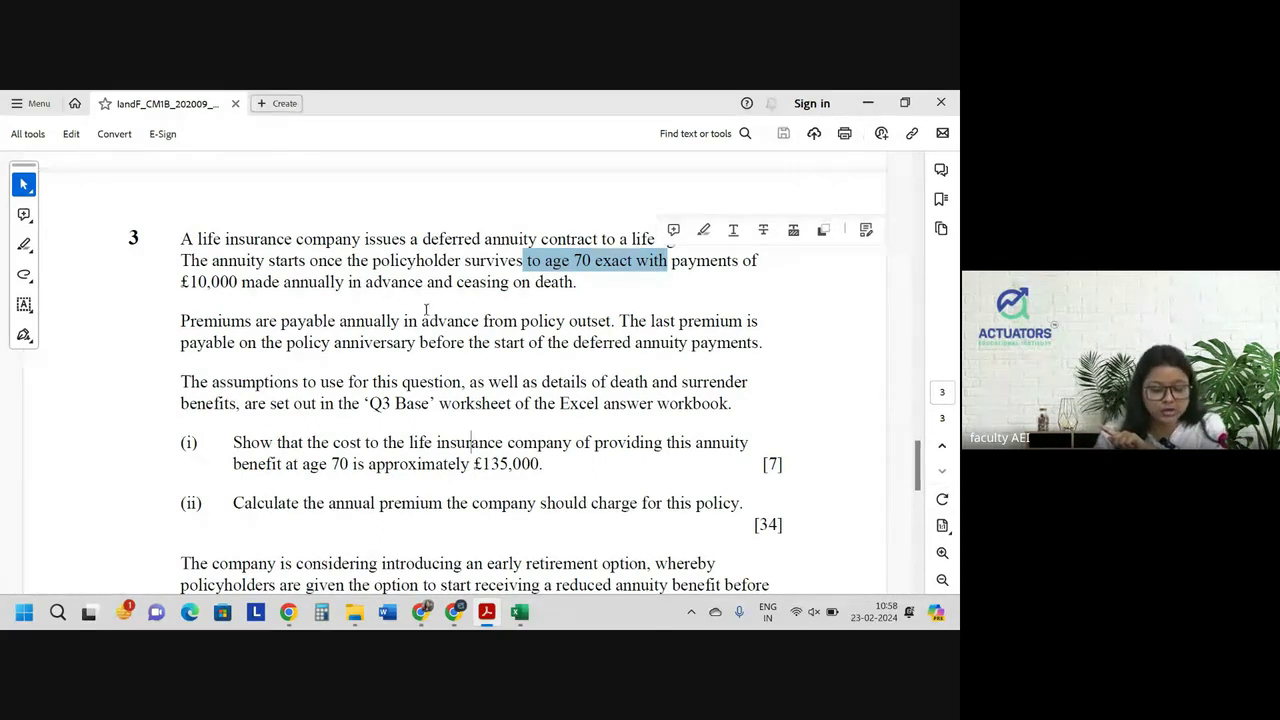
{"action": "left_click_drag", "start_coordinate": [334, 342], "coordinate": [360, 355]}
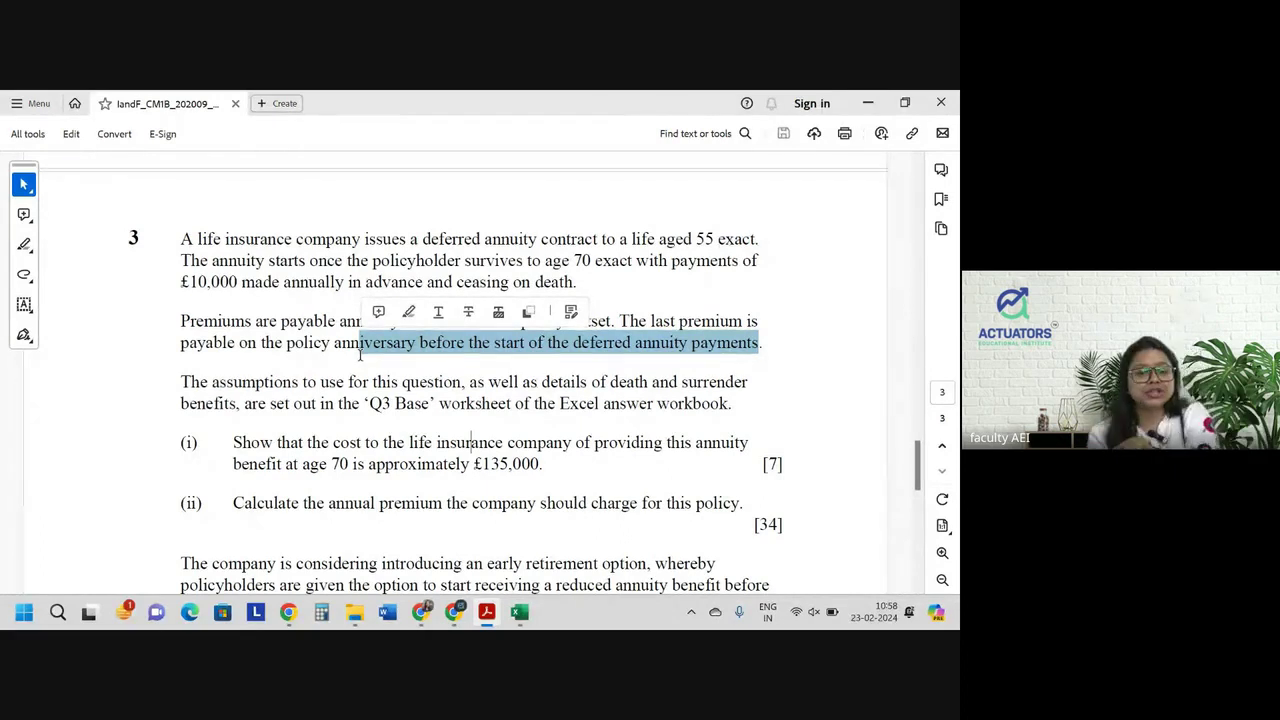
Switch back to Excel and examine the column headings of the Q3 (ii) worksheet.
{"action": "key", "text": "alt+Tab"}
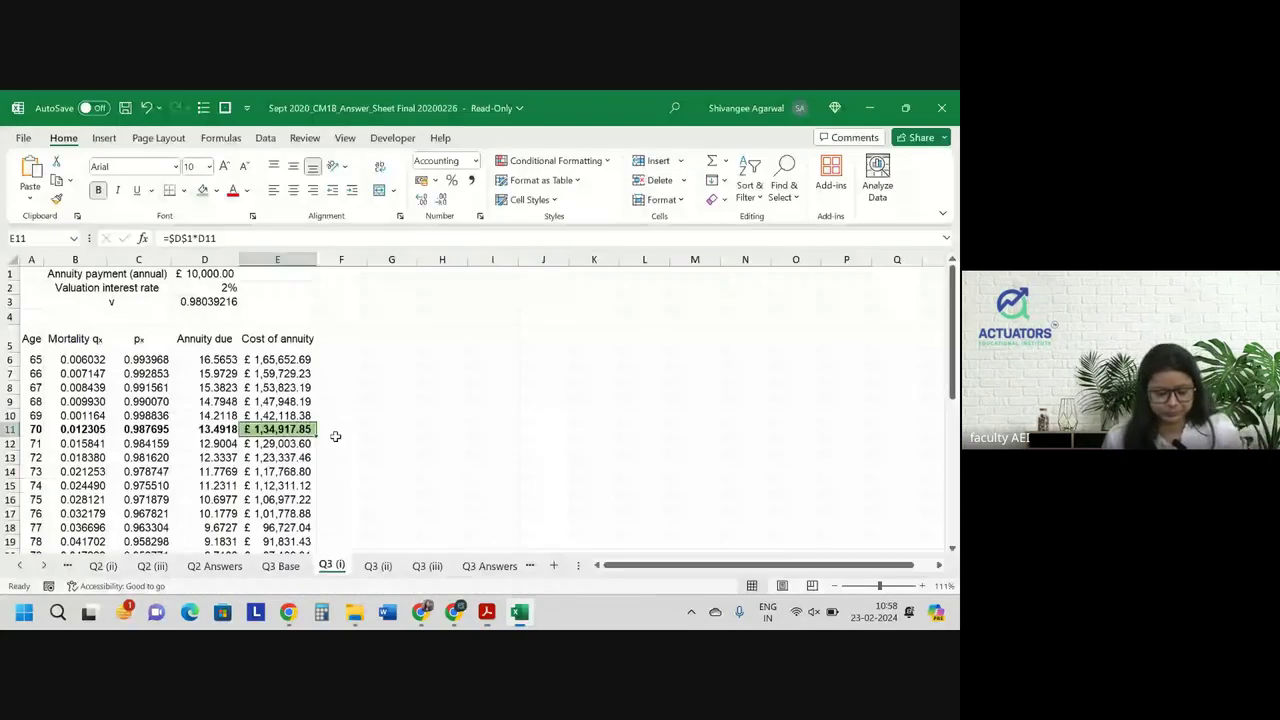
{"action": "key", "text": "ctrl+Page_Down"}
{"action": "scroll", "coordinate": [164, 432], "scroll_direction": "right", "scroll_amount": 5}
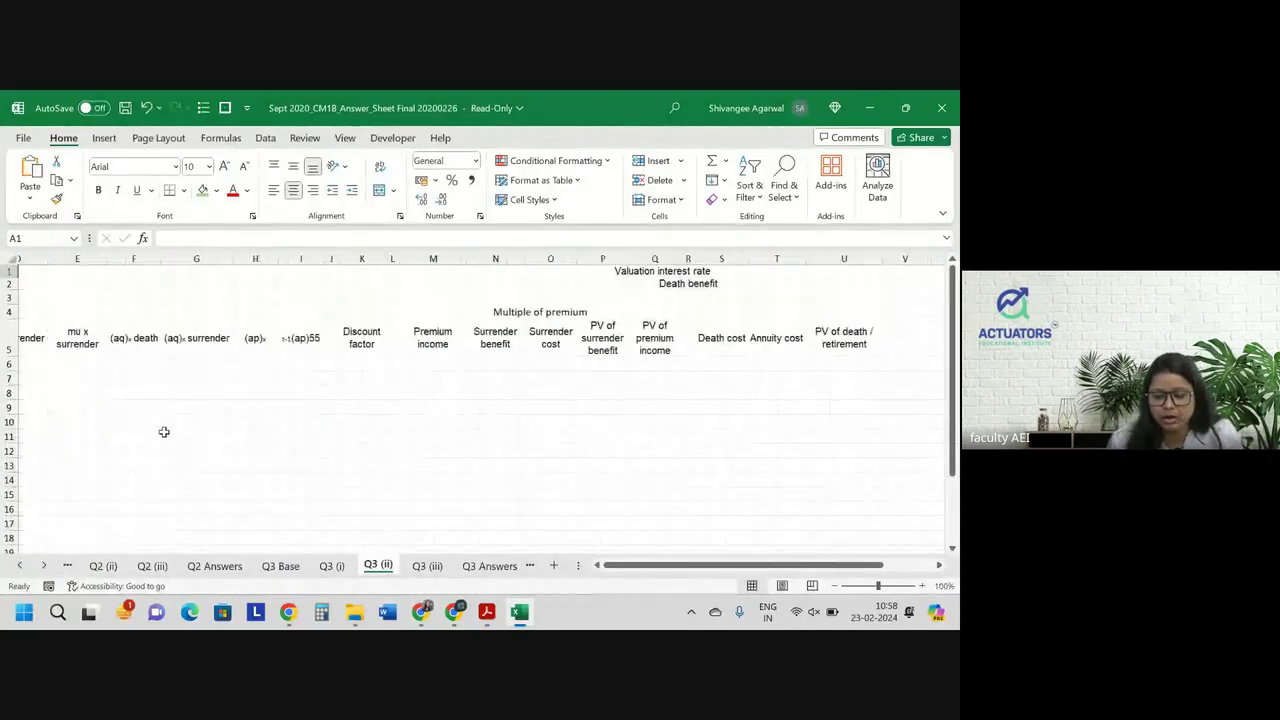
{"action": "scroll", "coordinate": [164, 432], "scroll_direction": "left", "scroll_amount": 5}
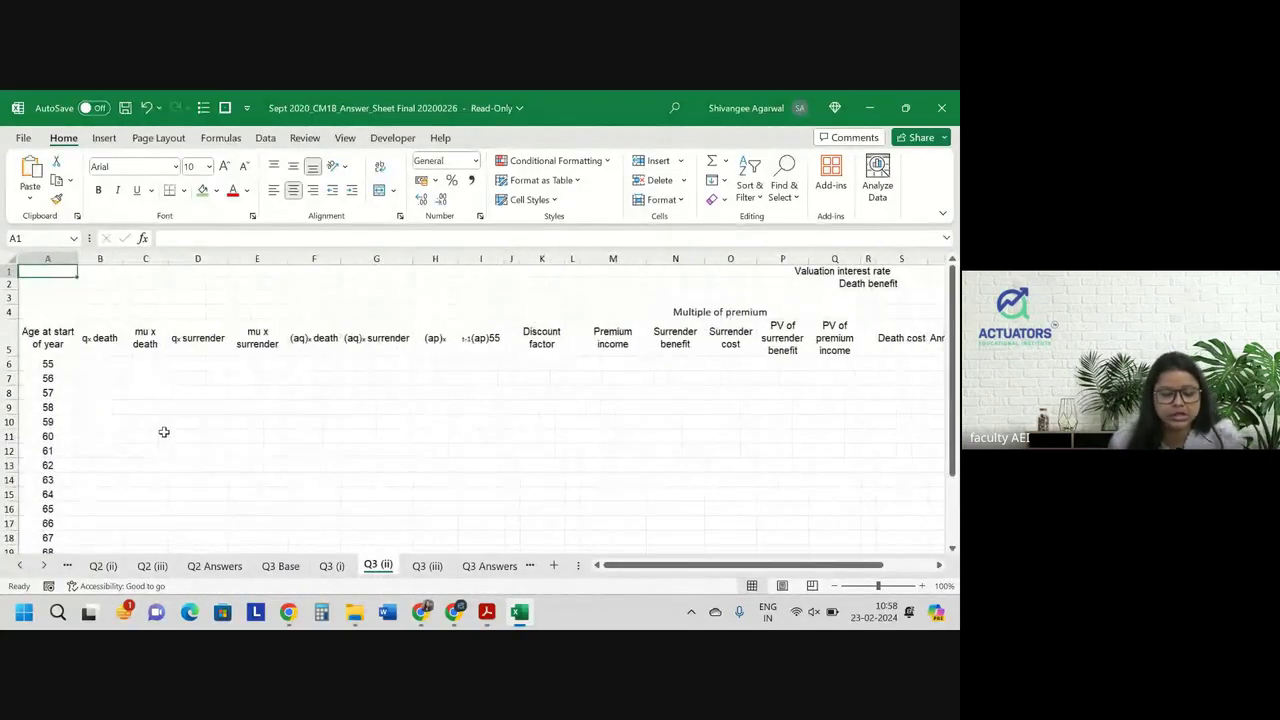
Link the age 55 qx death cell B6 to the independent mortality rate in deferment, 'Q3 Base'!B2.
{"action": "left_click", "coordinate": [105, 366]}
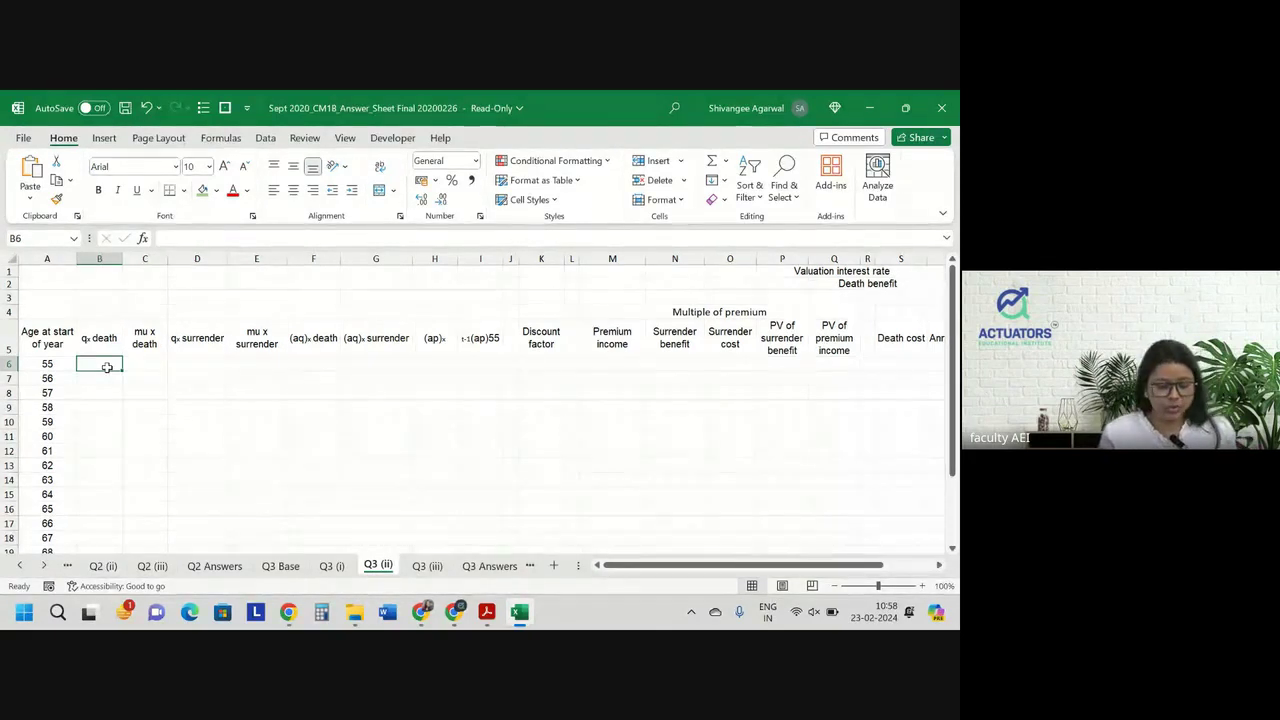
{"action": "type", "text": "="}
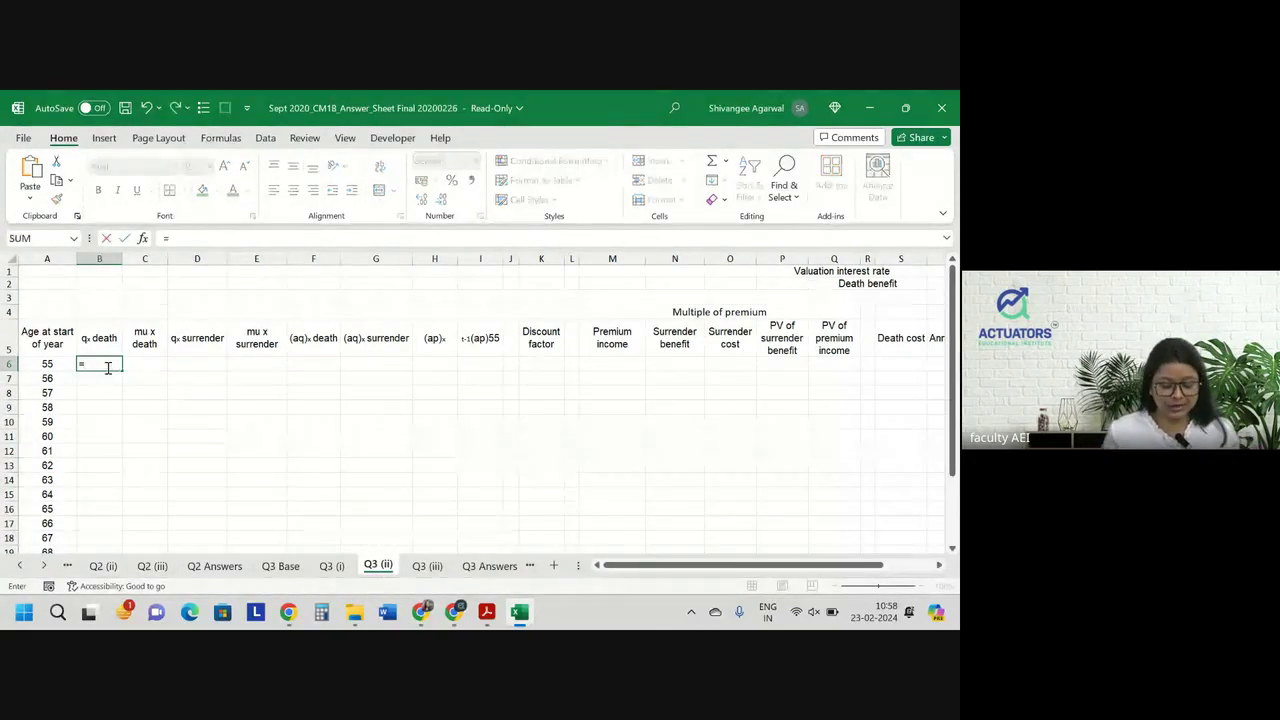
{"action": "key", "text": "ctrl+Page_Up"}
{"action": "key", "text": "ctrl+Page_Up"}
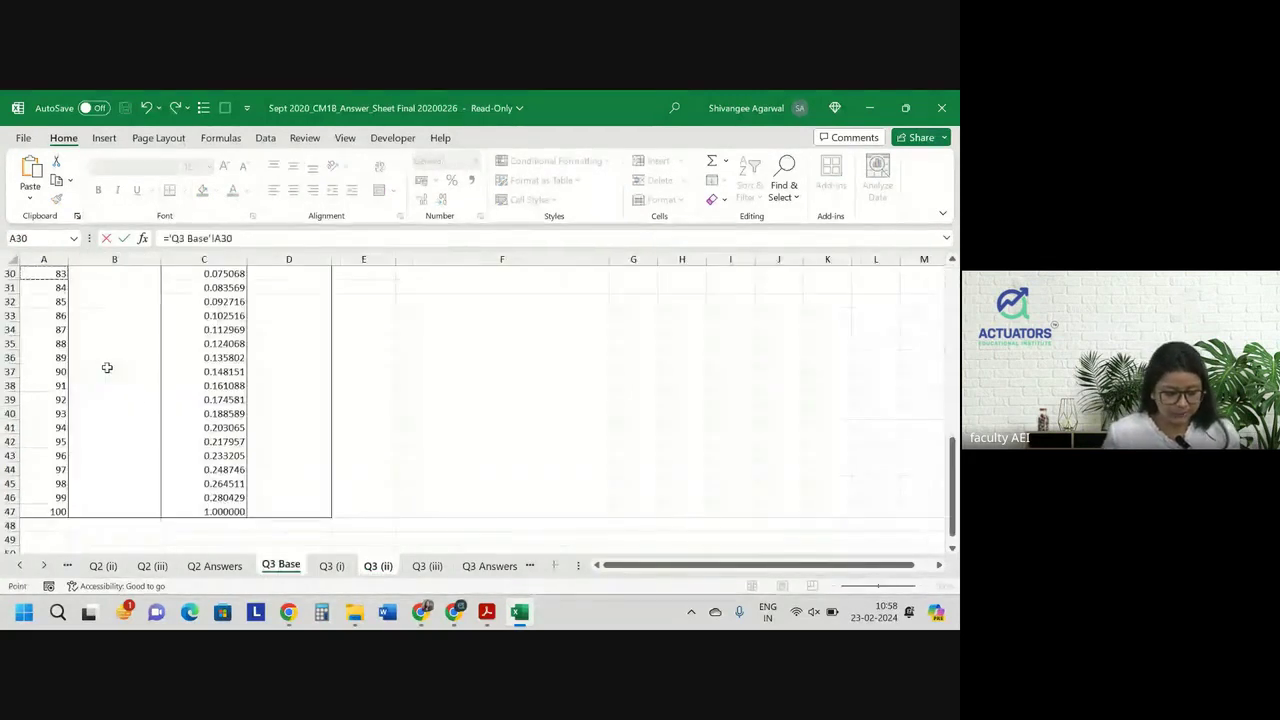
{"action": "key", "text": "ctrl+Up"}
{"action": "key", "text": "Down"}
{"action": "key", "text": "Down"}
{"action": "key", "text": "Right"}
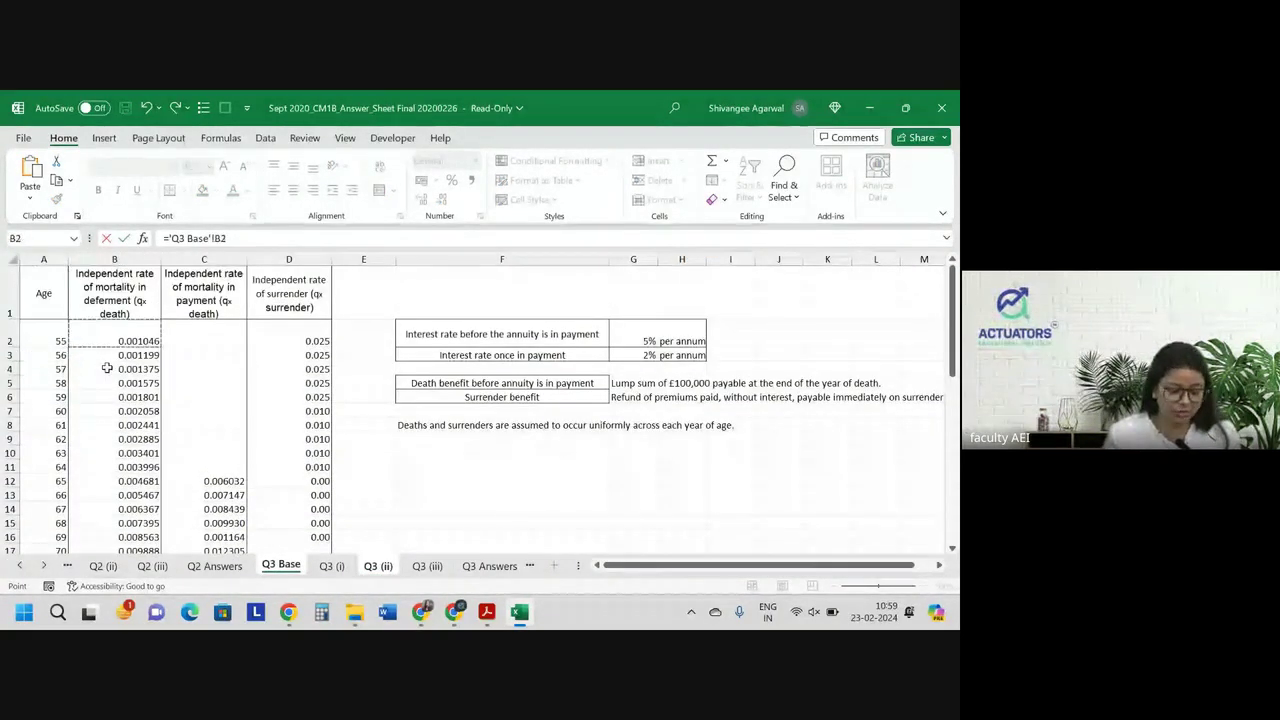
{"action": "key", "text": "Return"}
Display B6 with six decimal places and fill its formula down the qx death column.
{"action": "key", "text": "alt+Tab"}
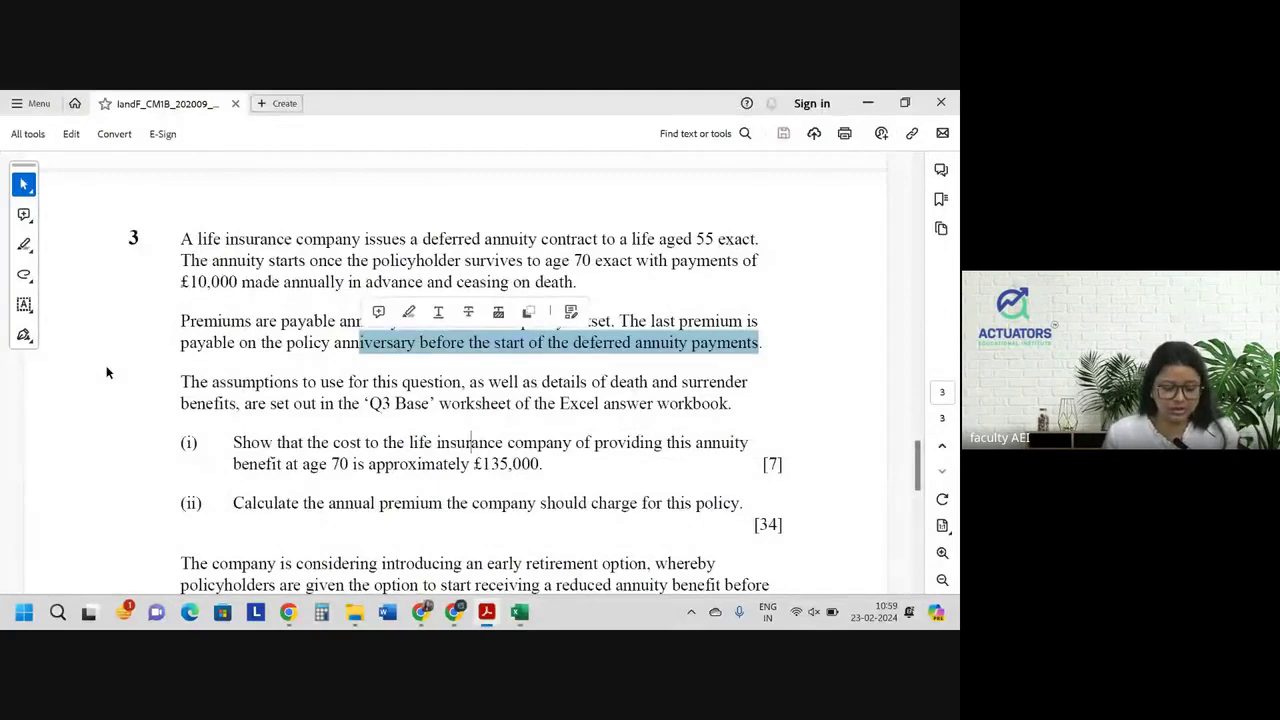
{"action": "key", "text": "alt+Tab"}
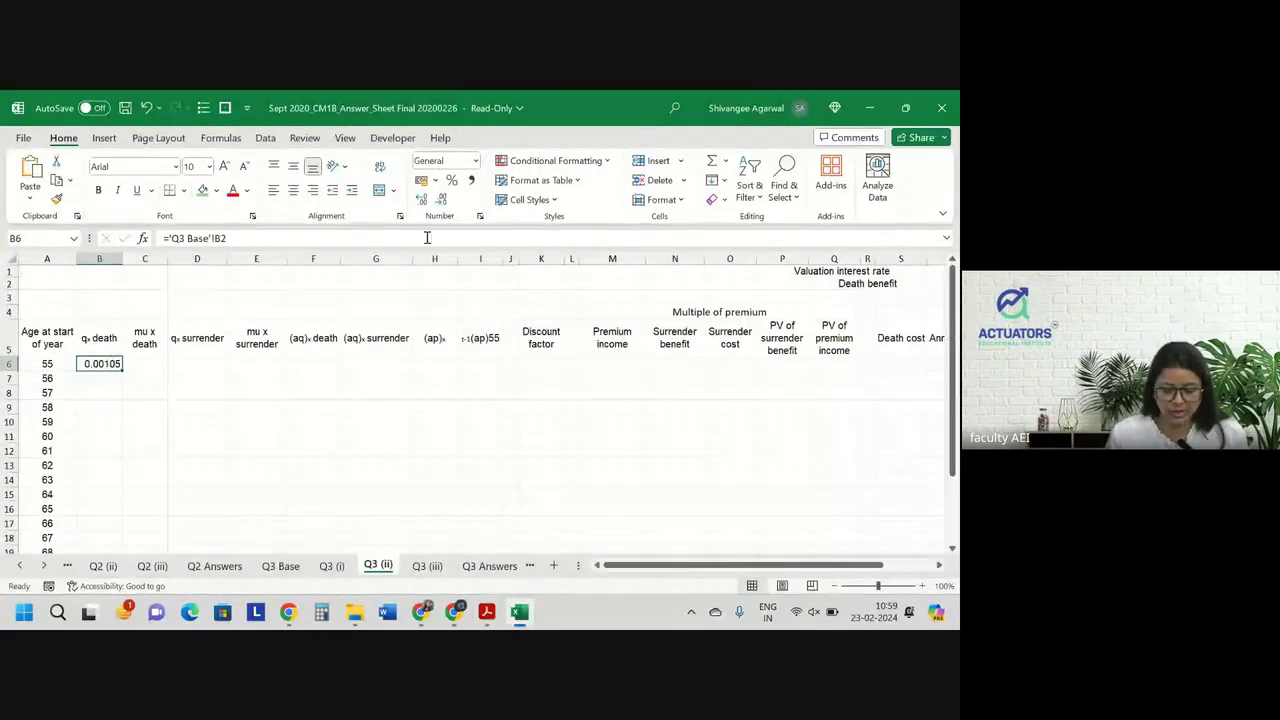
{"action": "left_click", "coordinate": [421, 198]}
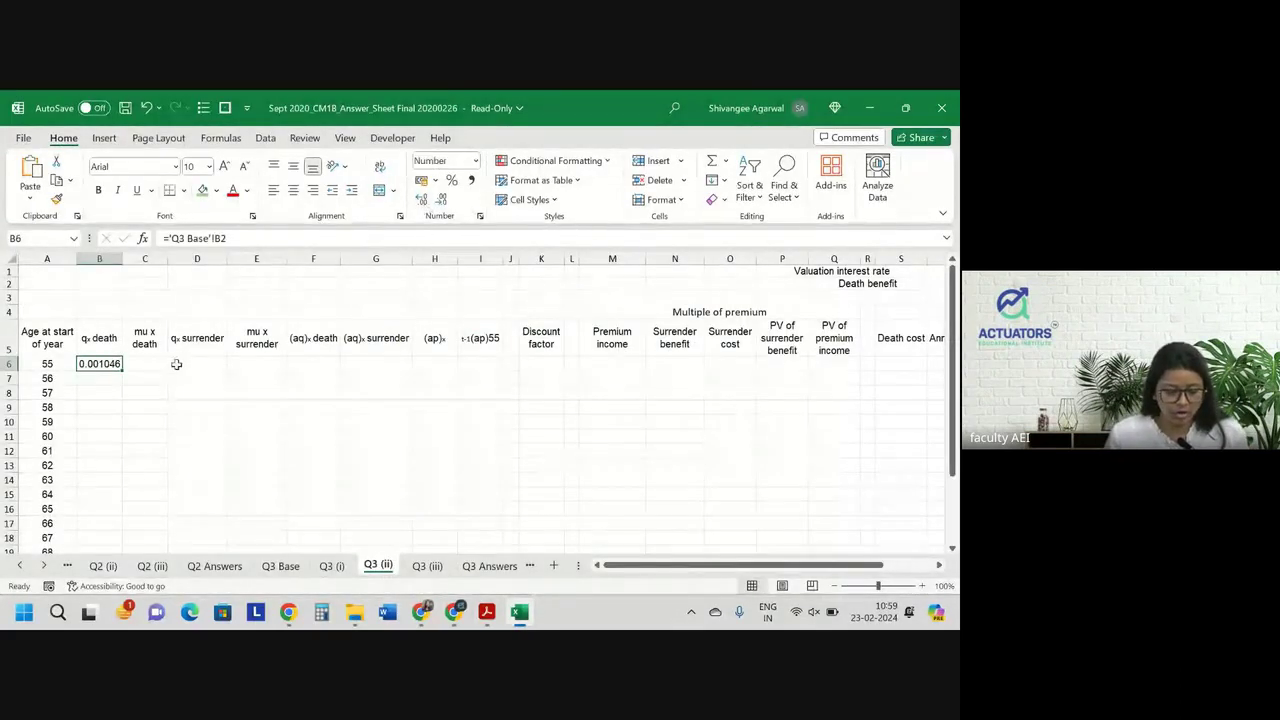
{"action": "double_click", "coordinate": [126, 367]}
Calculate mu x death in C6 as =-LN(1-B6), show six decimal places and fill it down the column.
{"action": "left_click", "coordinate": [153, 362]}
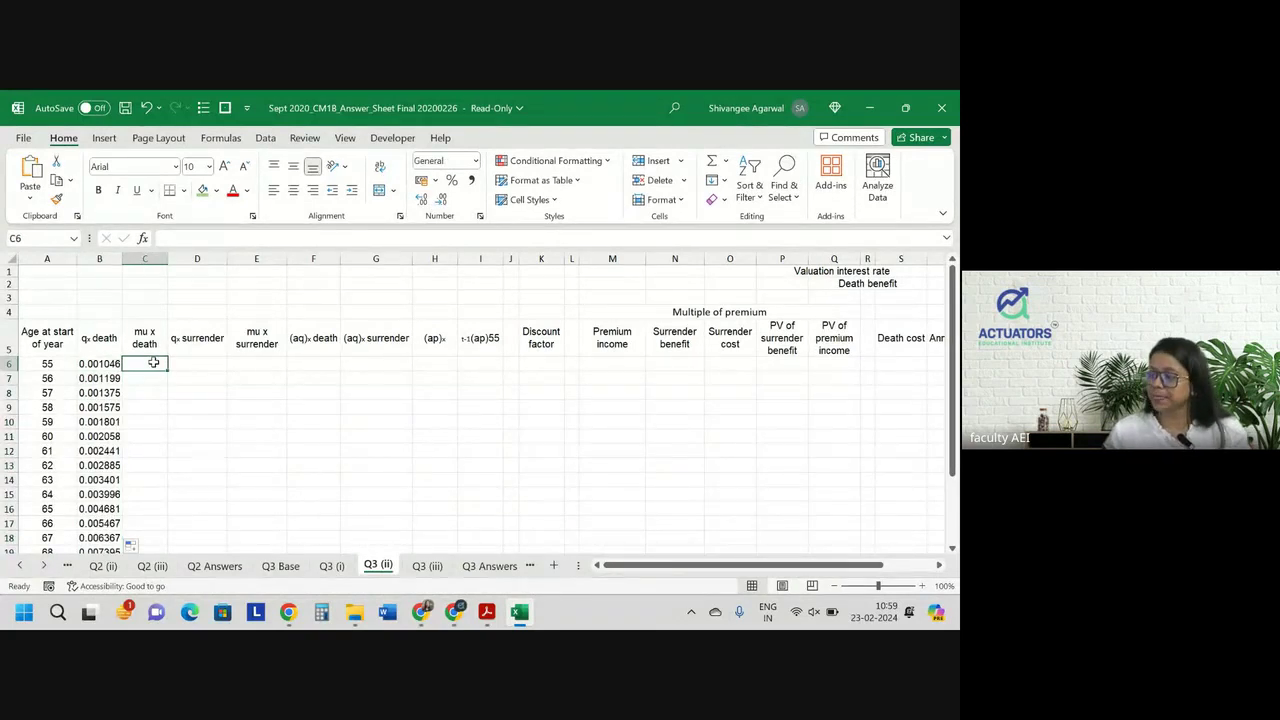
{"action": "type", "text": "=ln("}
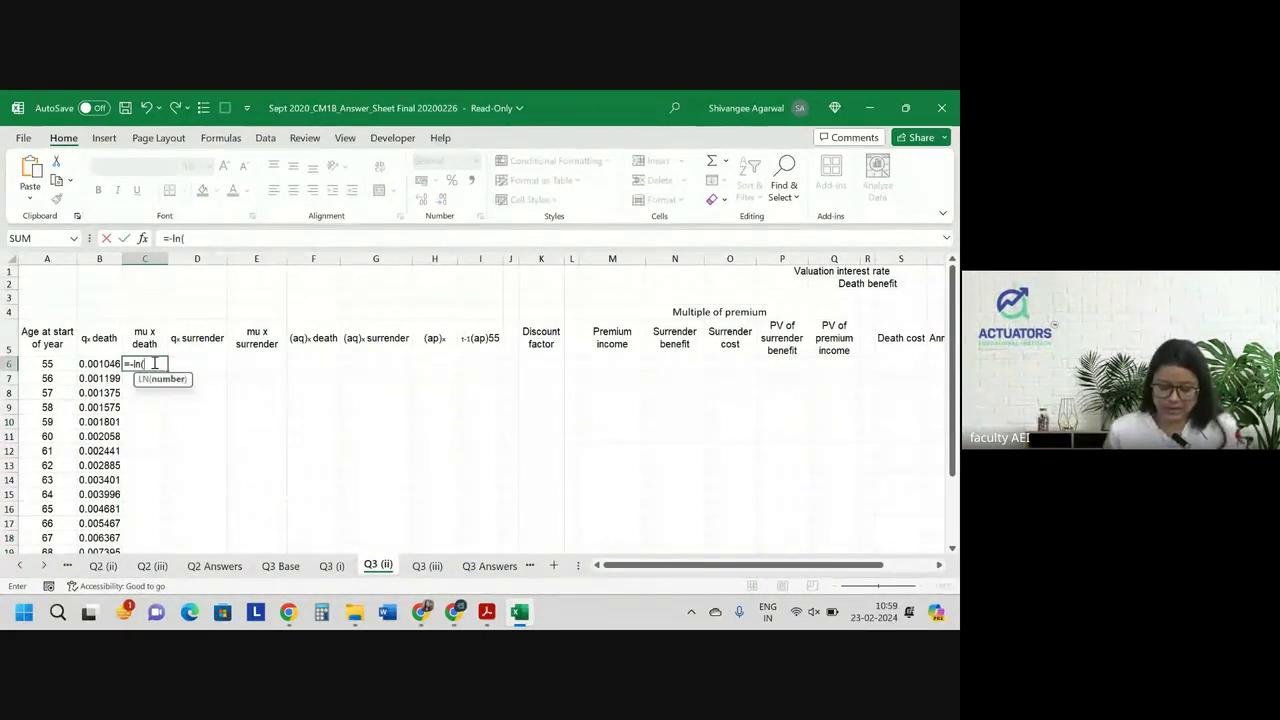
{"action": "type", "text": "1-b6)"}
{"action": "key", "text": "ctrl+Return"}
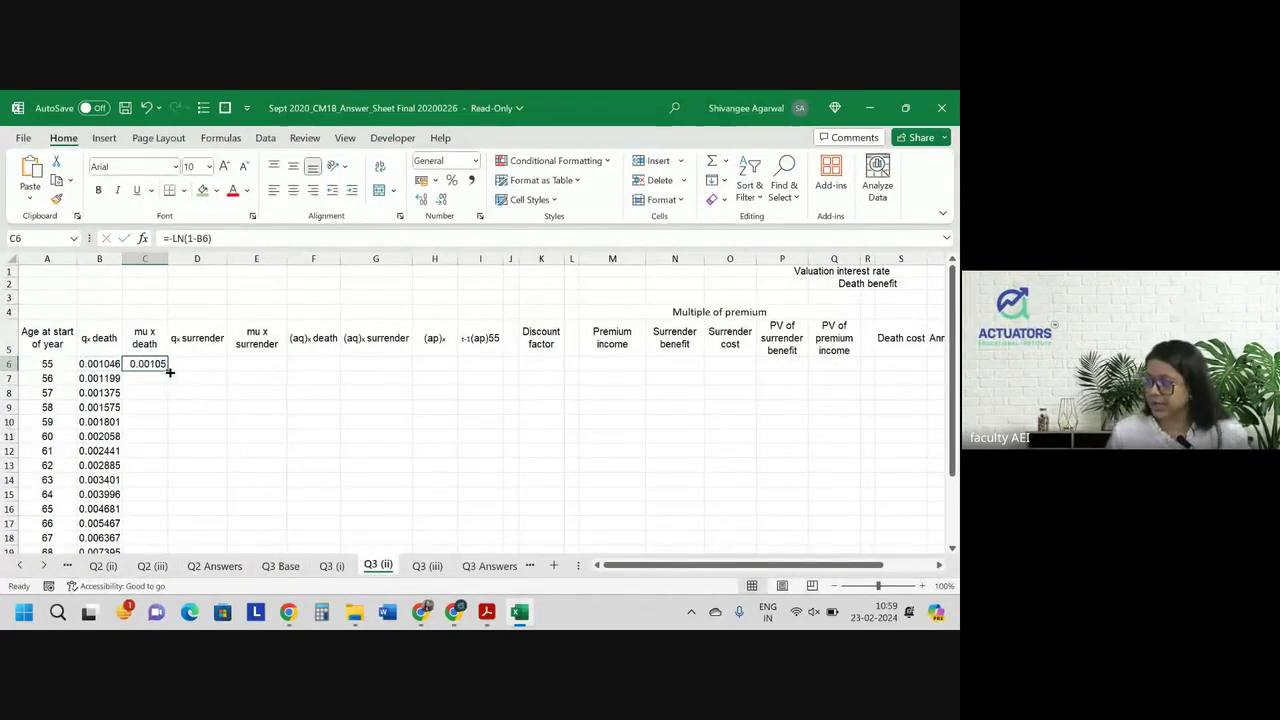
{"action": "left_click", "coordinate": [420, 199]}
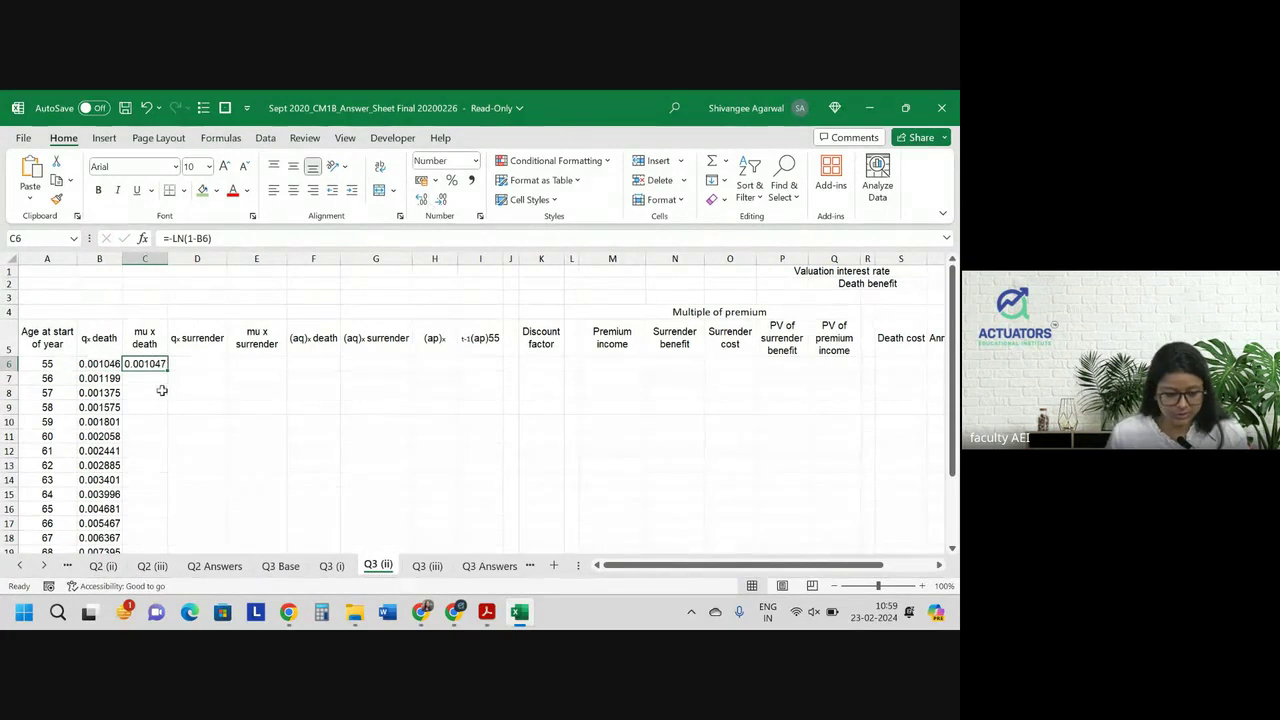
{"action": "double_click", "coordinate": [168, 373]}
Link the qx surrender cell D6 to the independent surrender rate 'Q3 Base'!D2 and fill it down the column.
{"action": "left_click", "coordinate": [214, 363]}
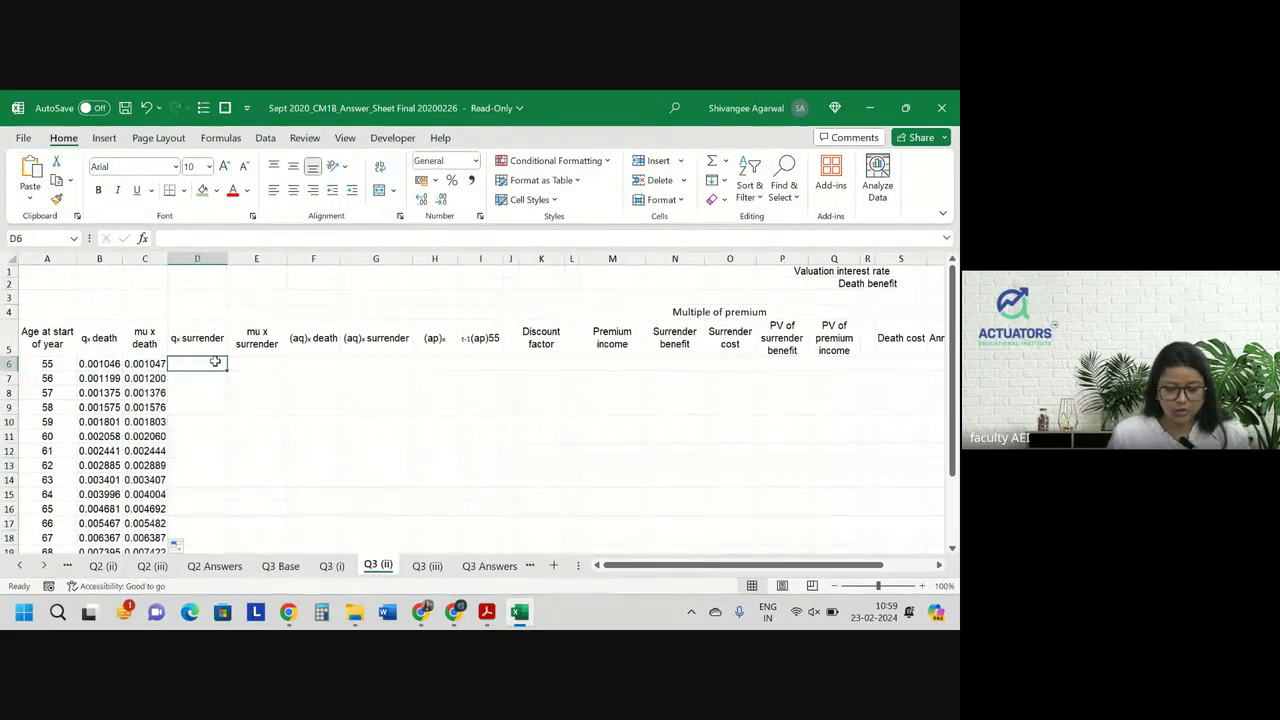
{"action": "type", "text": "="}
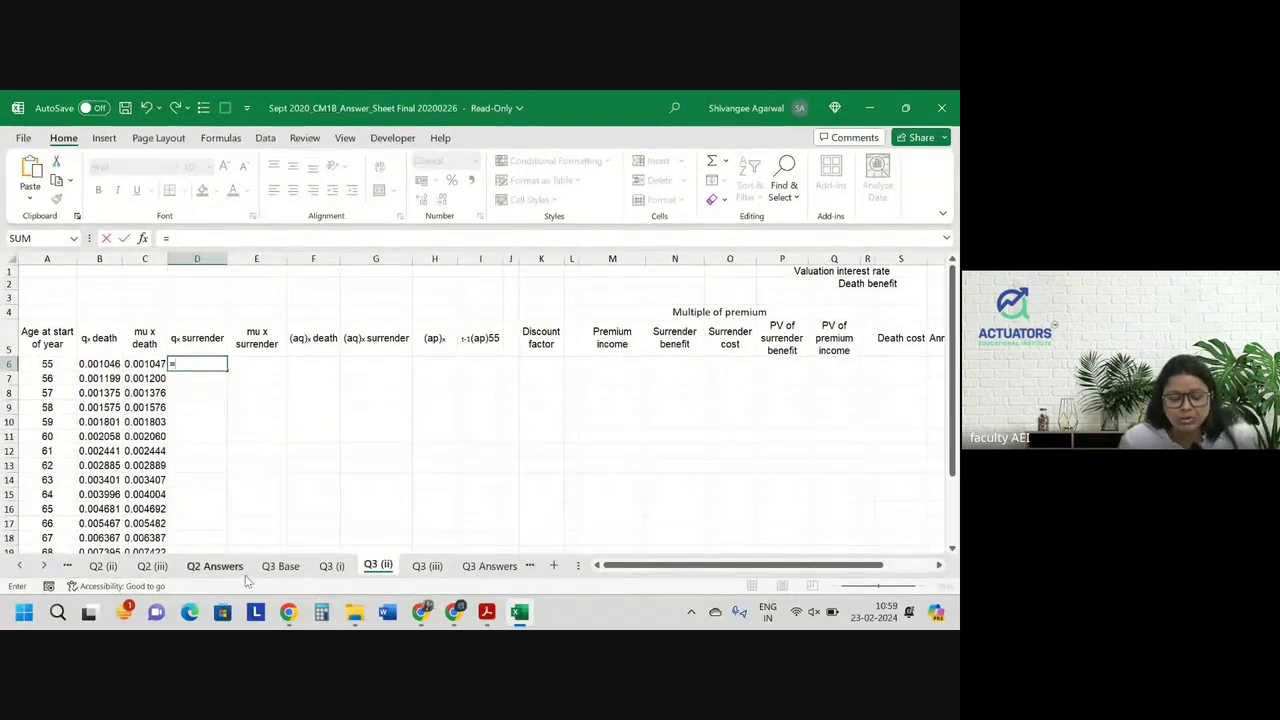
{"action": "left_click", "coordinate": [280, 566]}
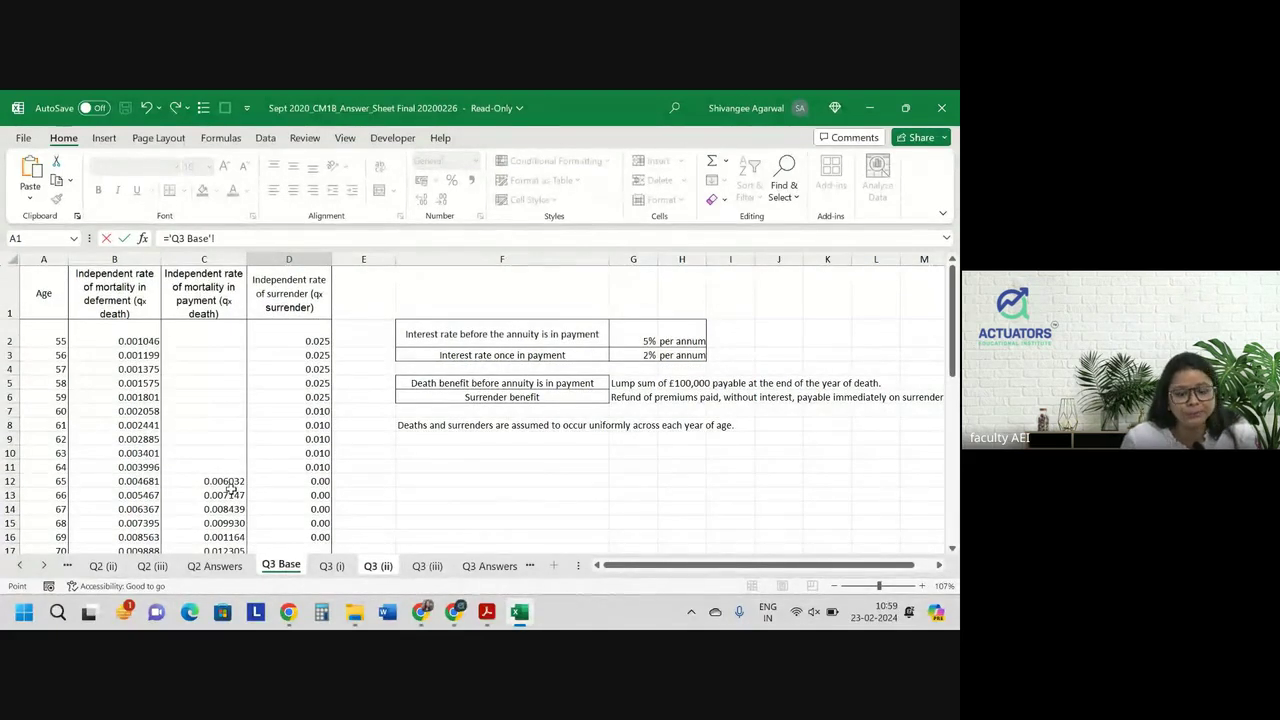
{"action": "scroll", "coordinate": [229, 488], "scroll_direction": "down", "scroll_amount": 2}
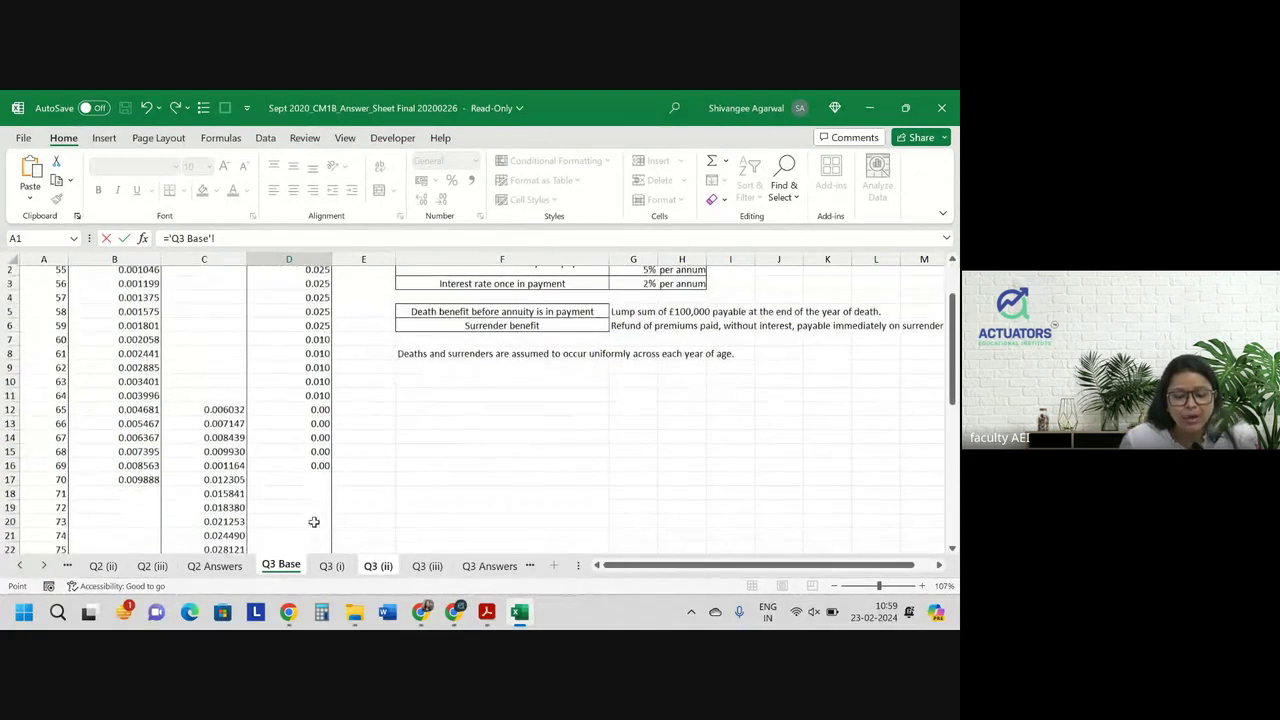
{"action": "scroll", "coordinate": [296, 444], "scroll_direction": "up", "scroll_amount": 1}
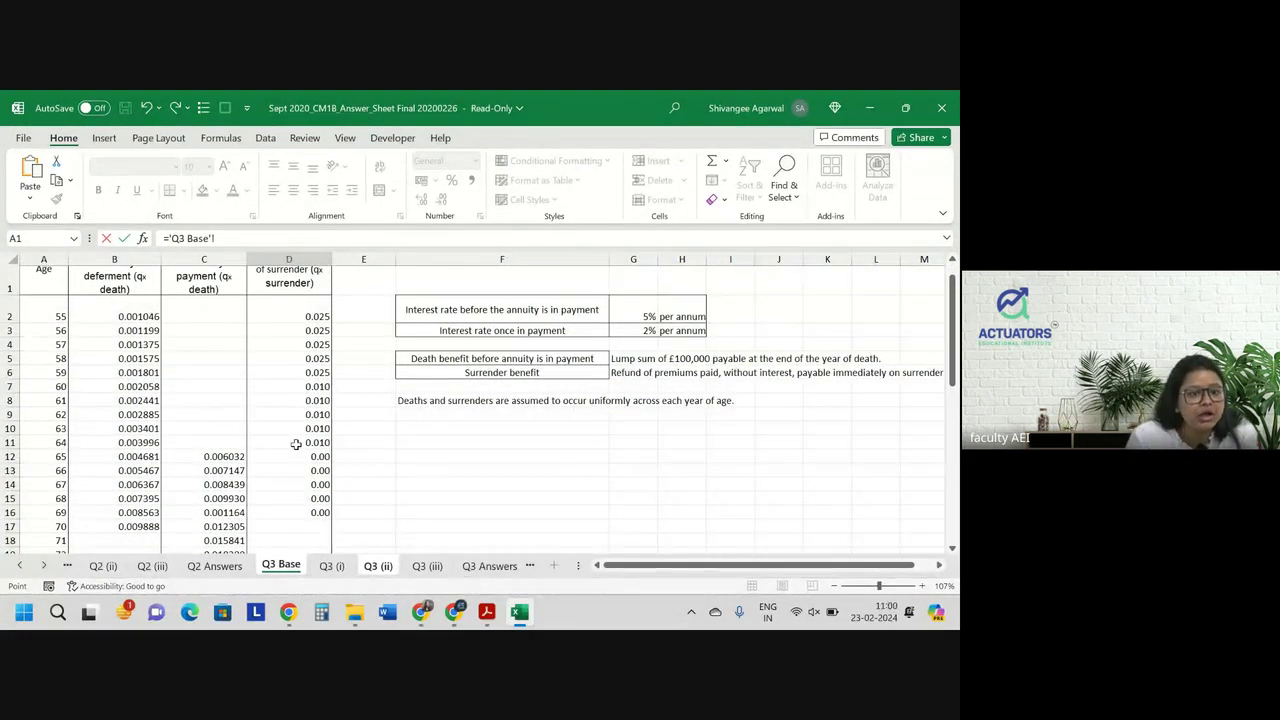
{"action": "left_click", "coordinate": [306, 306]}
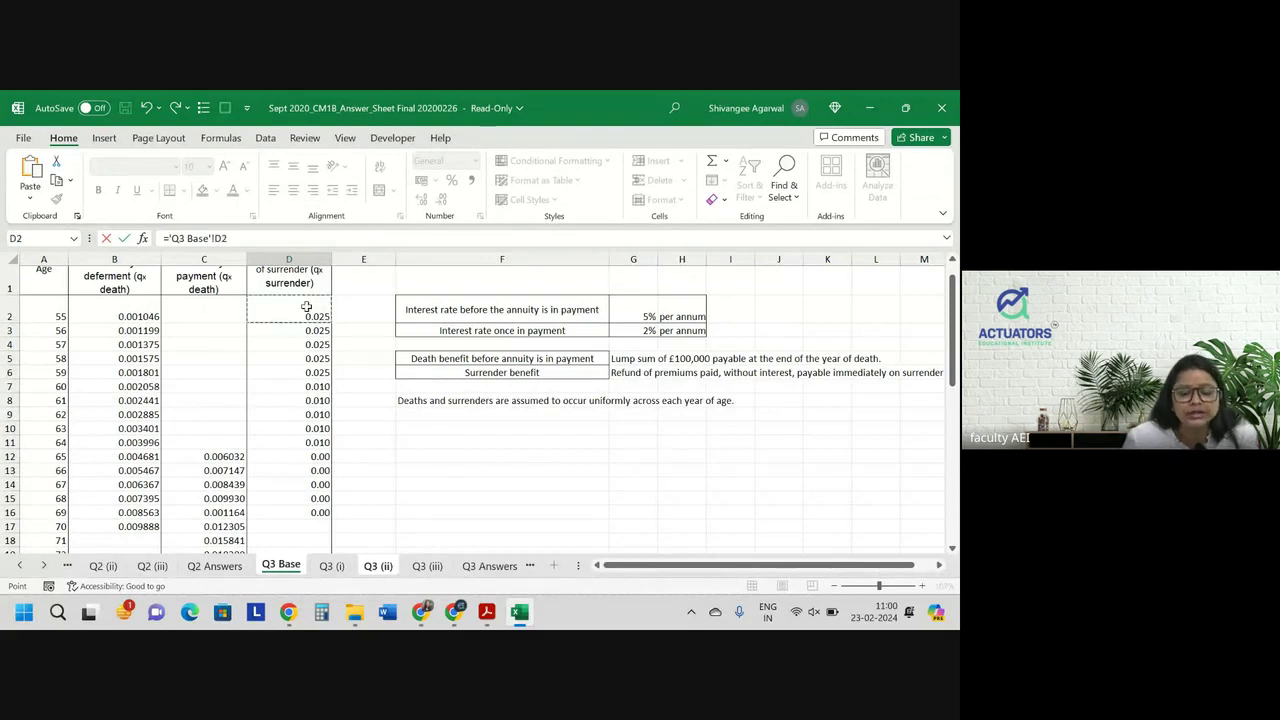
{"action": "key", "text": "Return"}
{"action": "left_click", "coordinate": [222, 364]}
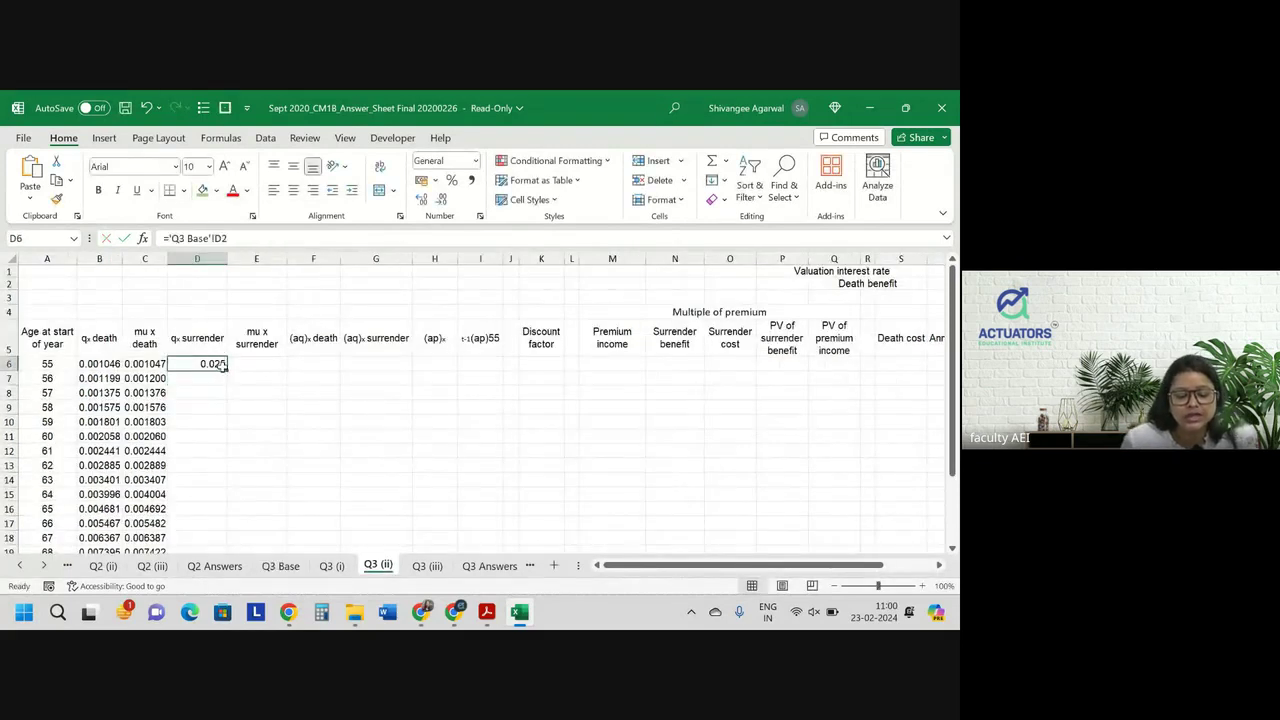
{"action": "double_click", "coordinate": [228, 372]}
Copy the mu x death formula from C6 into the mu x surrender cell E6 and fill it down the column.
{"action": "left_click", "coordinate": [243, 367]}
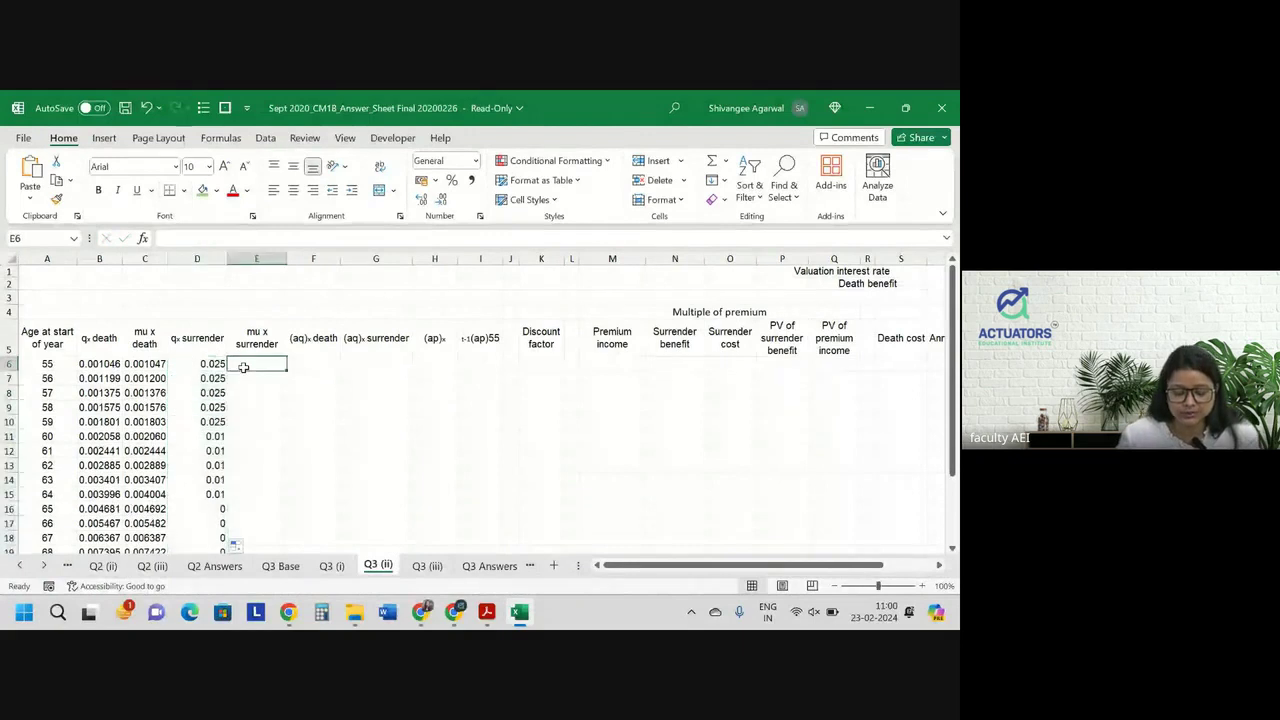
{"action": "key", "text": "Left"}
{"action": "key", "text": "Left"}
{"action": "key", "text": "ctrl+c"}
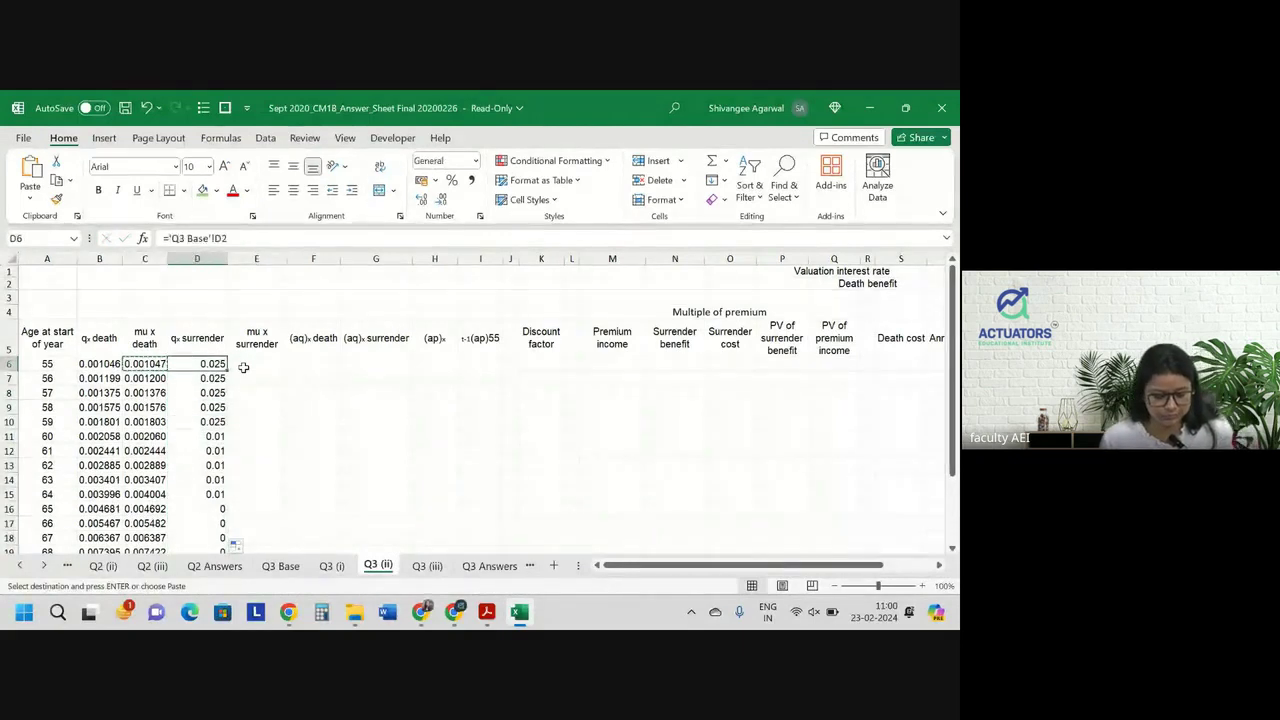
{"action": "key", "text": "Right"}
{"action": "key", "text": "Right"}
{"action": "key", "text": "ctrl+v"}
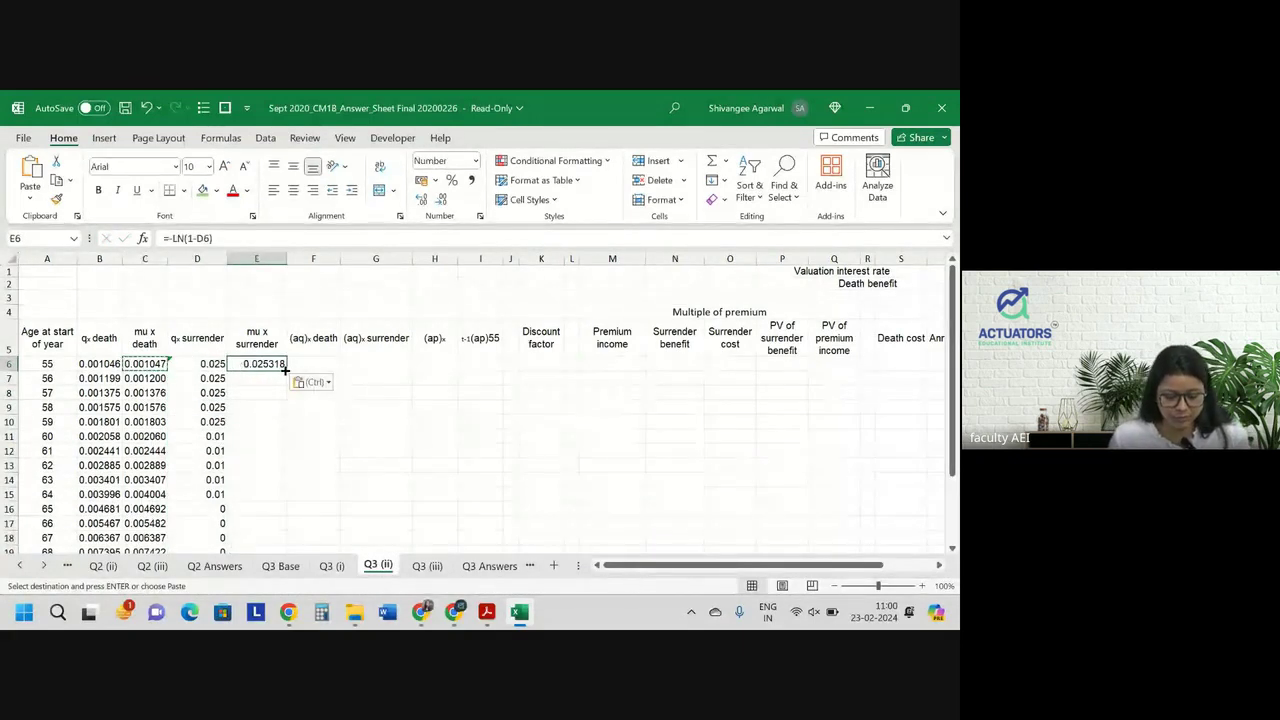
{"action": "double_click", "coordinate": [287, 371]}
Check the formulas behind the age 55 surrender rate in D6 and surrender force in E6.
{"action": "key", "text": "Left"}
{"action": "key", "text": "Down"}
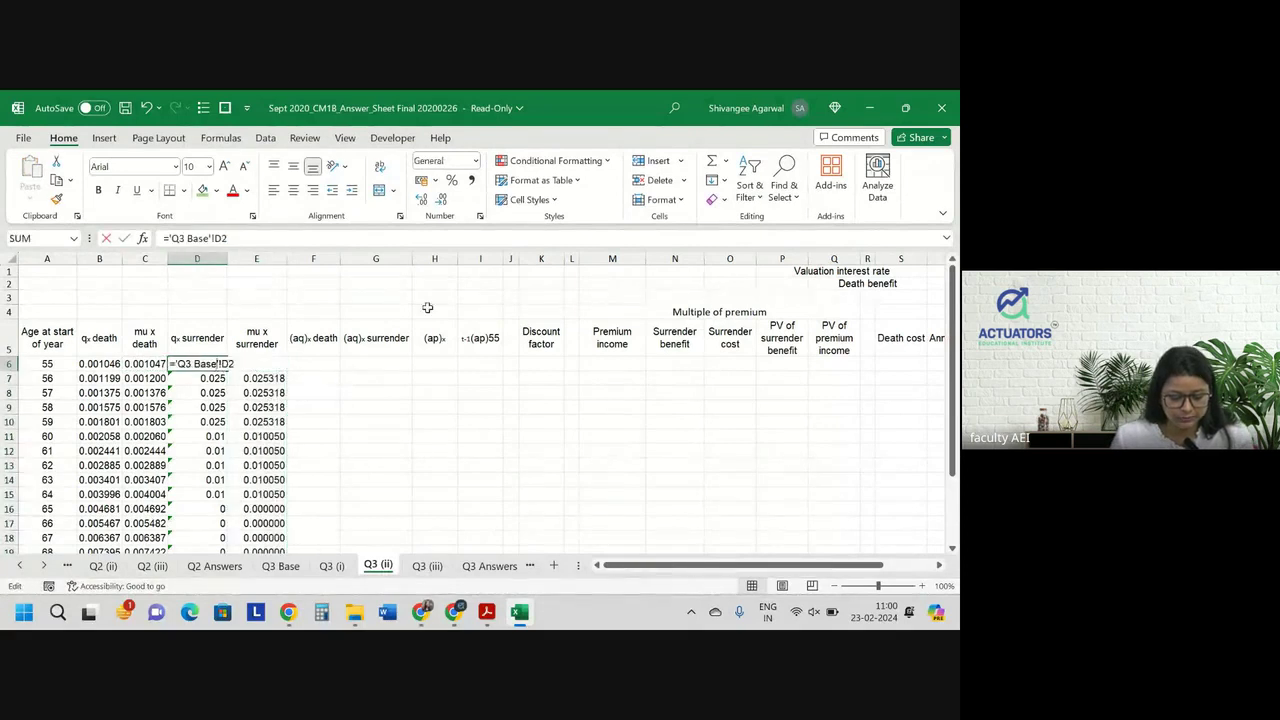
{"action": "double_click", "coordinate": [265, 363]}
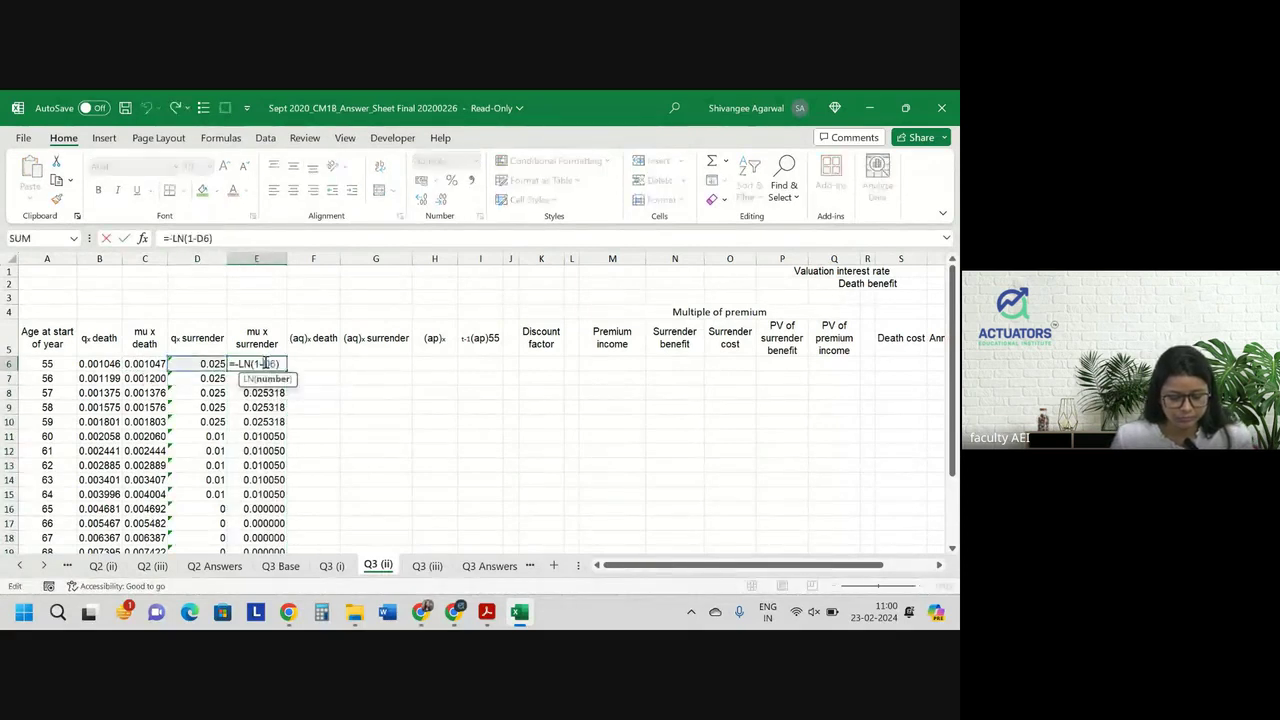
{"action": "key", "text": "F9"}
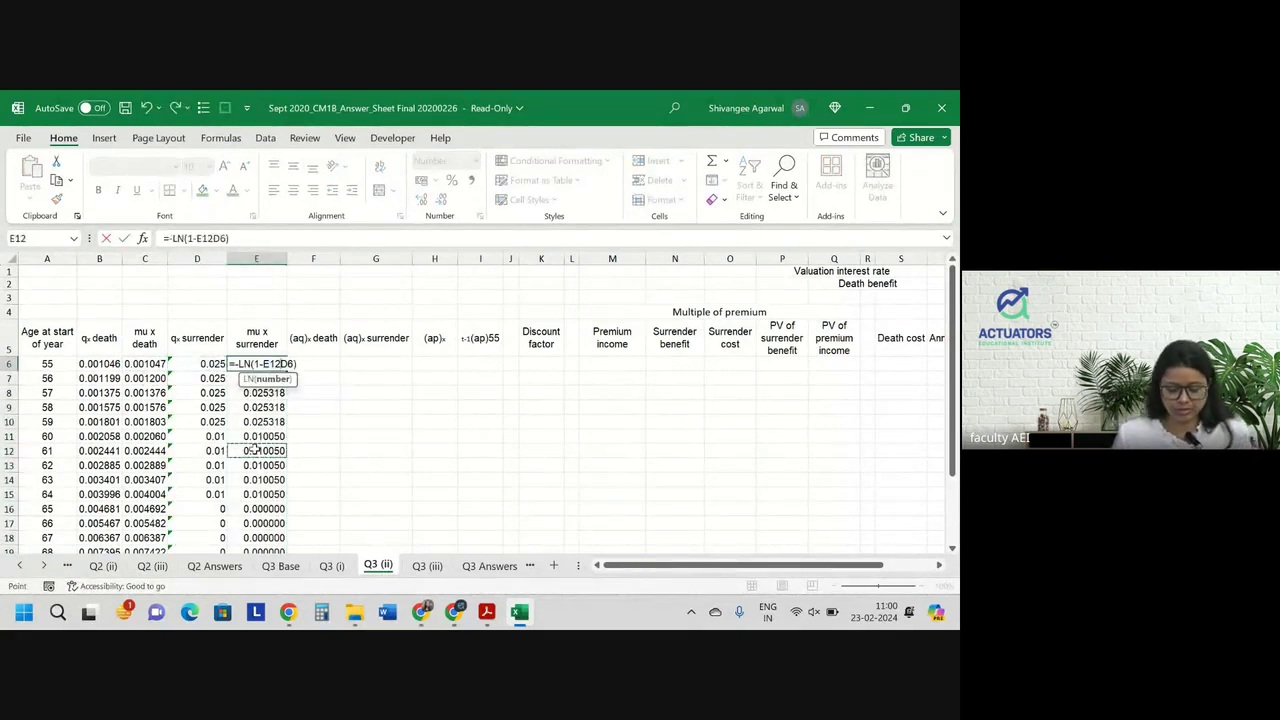
{"action": "key", "text": "ctrl+z"}
{"action": "key", "text": "Return"}
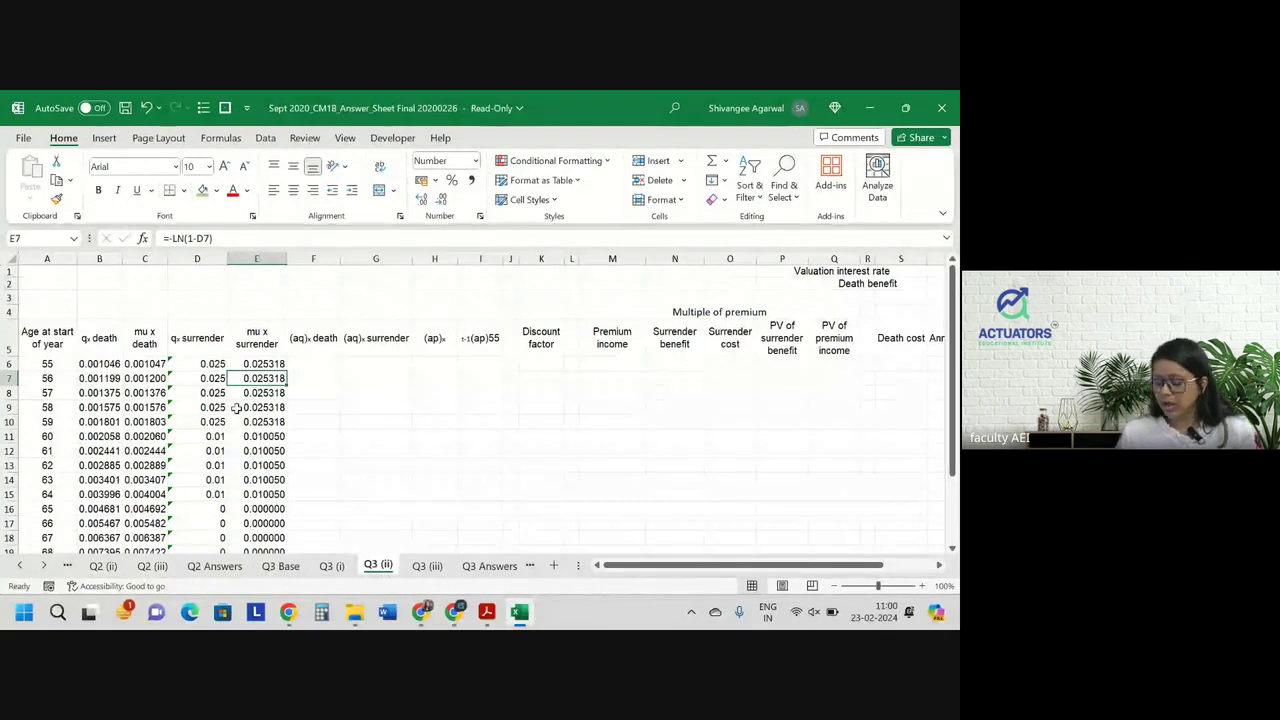
Begin the (aq)x death formula in F6 by dividing mu x death by the sum of both forces, =C6/(C6+E6.
{"action": "key", "text": "Up"}
{"action": "key", "text": "Right"}
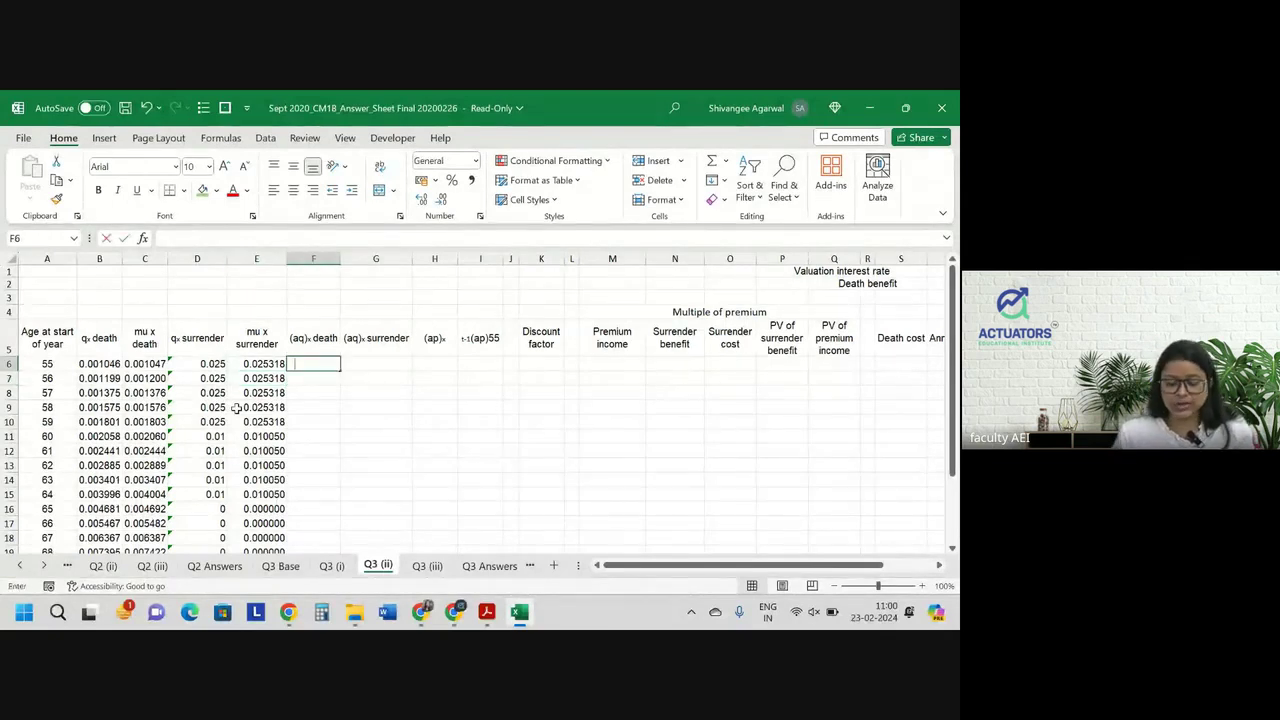
{"action": "type", "text": "="}
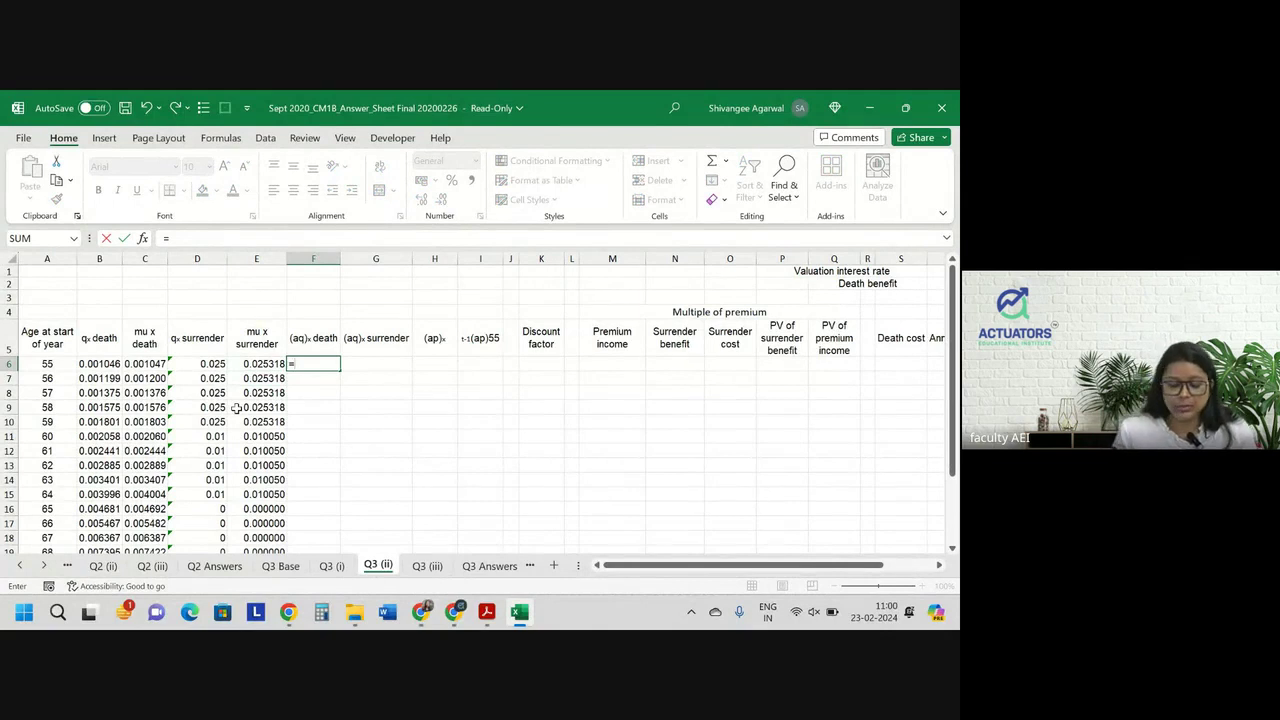
{"action": "key", "text": "BackSpace"}
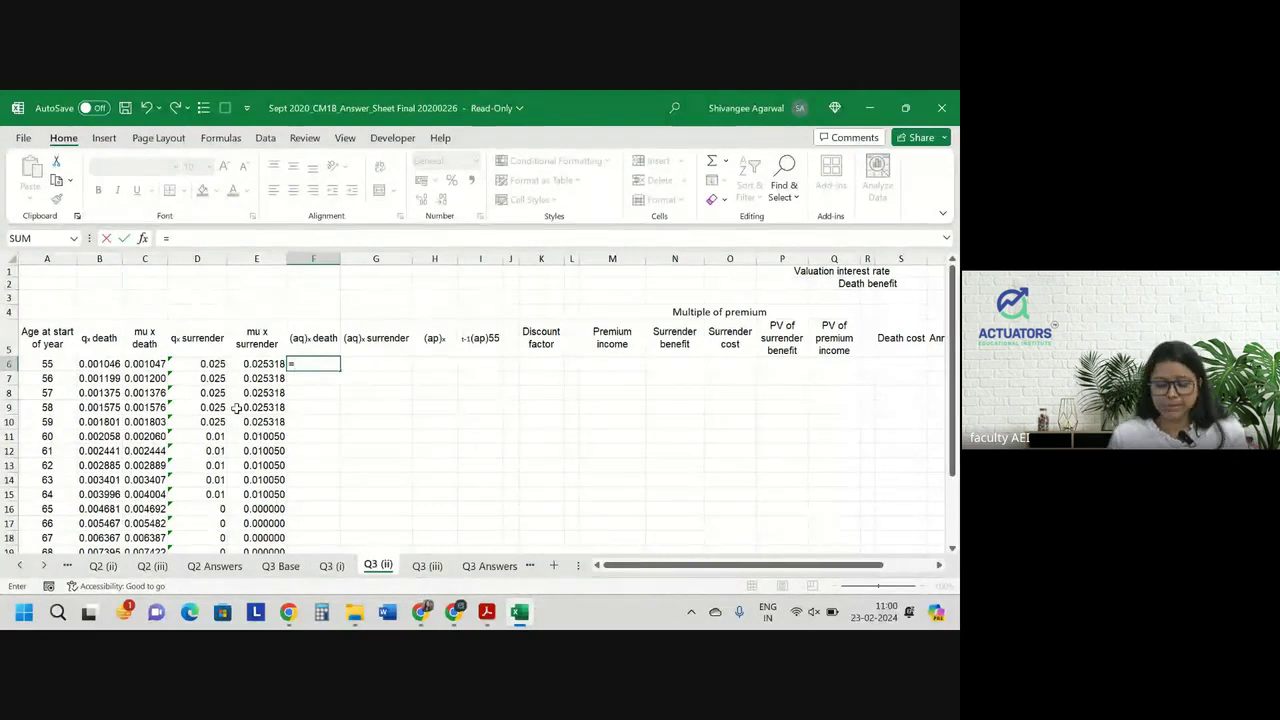
{"action": "key", "text": "Left"}
{"action": "key", "text": "Left"}
{"action": "key", "text": "Left"}
{"action": "key", "text": "Left"}
{"action": "key", "text": "Right"}
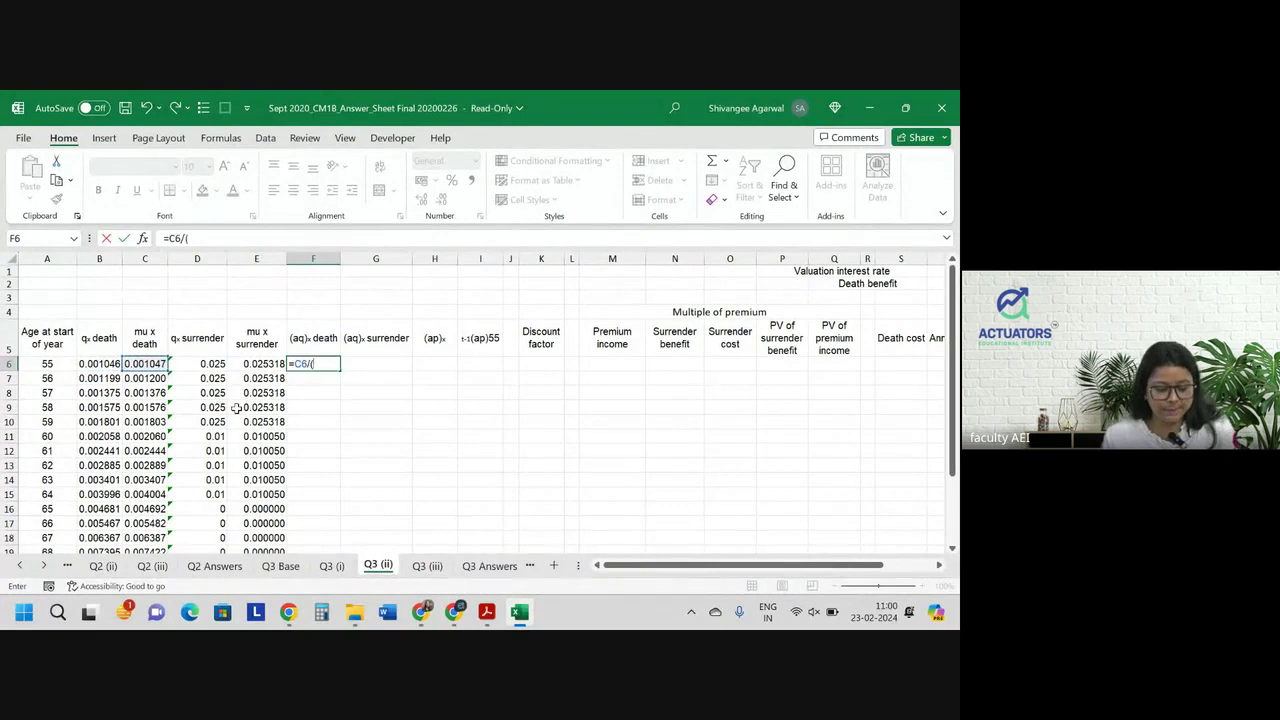
{"action": "type", "text": "/("}
{"action": "key", "text": "Left"}
{"action": "key", "text": "Left"}
{"action": "key", "text": "Left"}
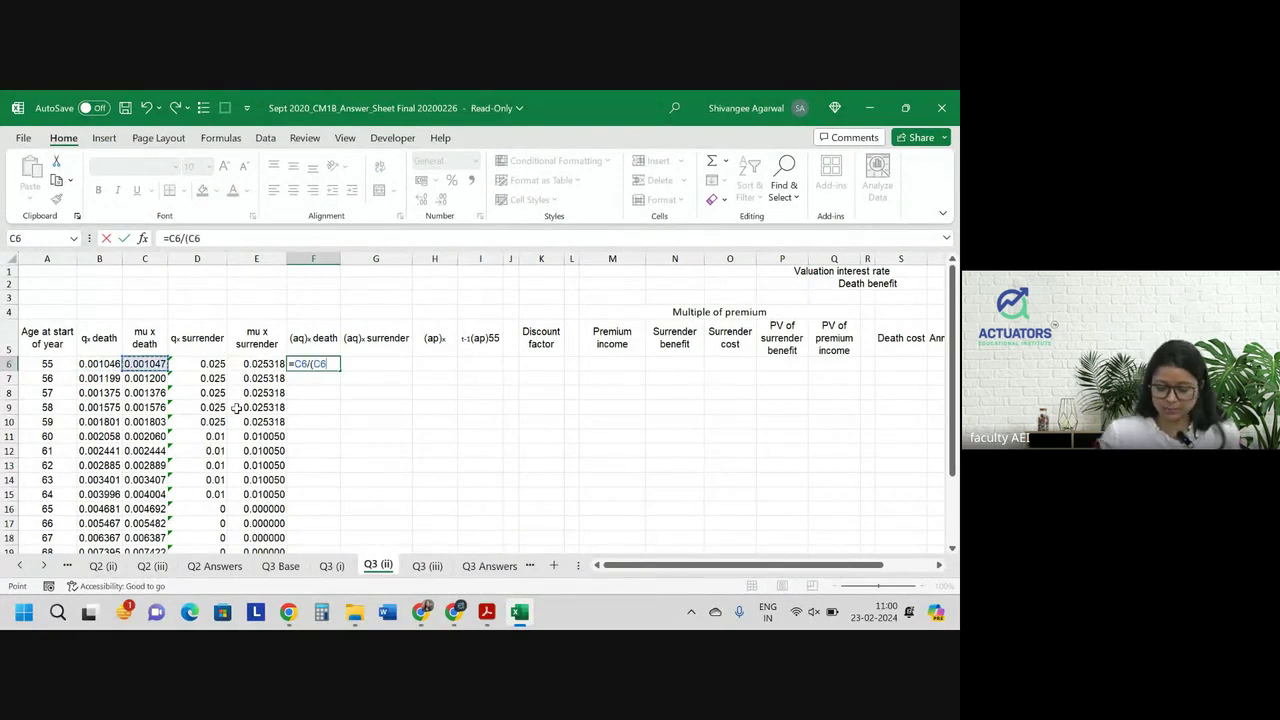
{"action": "type", "text": "+"}
{"action": "key", "text": "Left"}
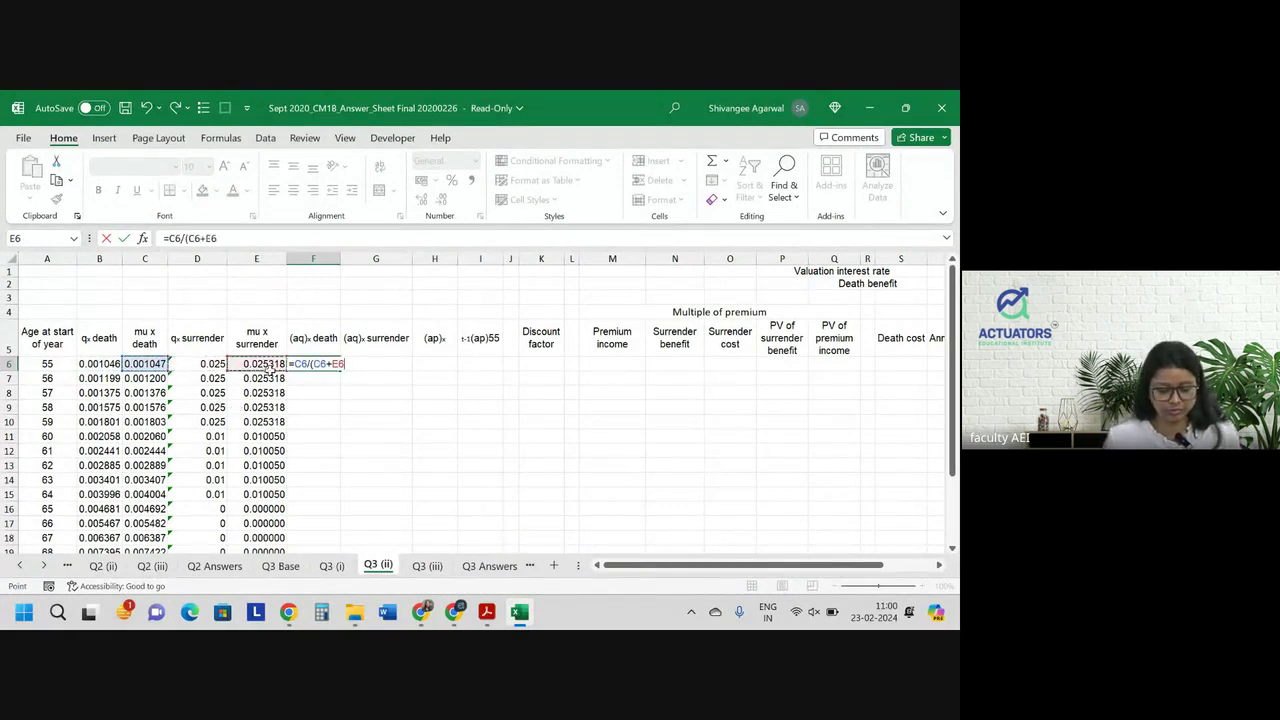
Anchor both forces in F6's divisor as absolute references, ($C$6+$E$6), and start multiplying the result by a bracketed term.
{"action": "key", "text": "F4"}
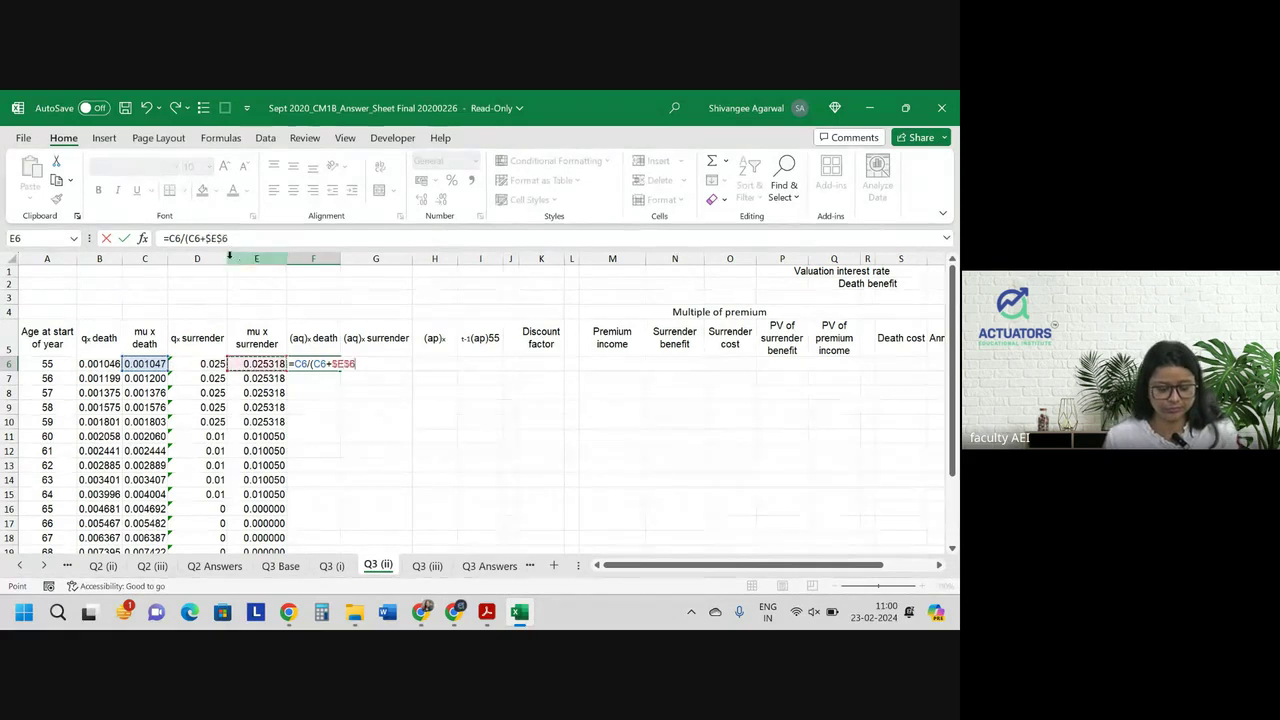
{"action": "left_click", "coordinate": [195, 238]}
{"action": "key", "text": "F4"}
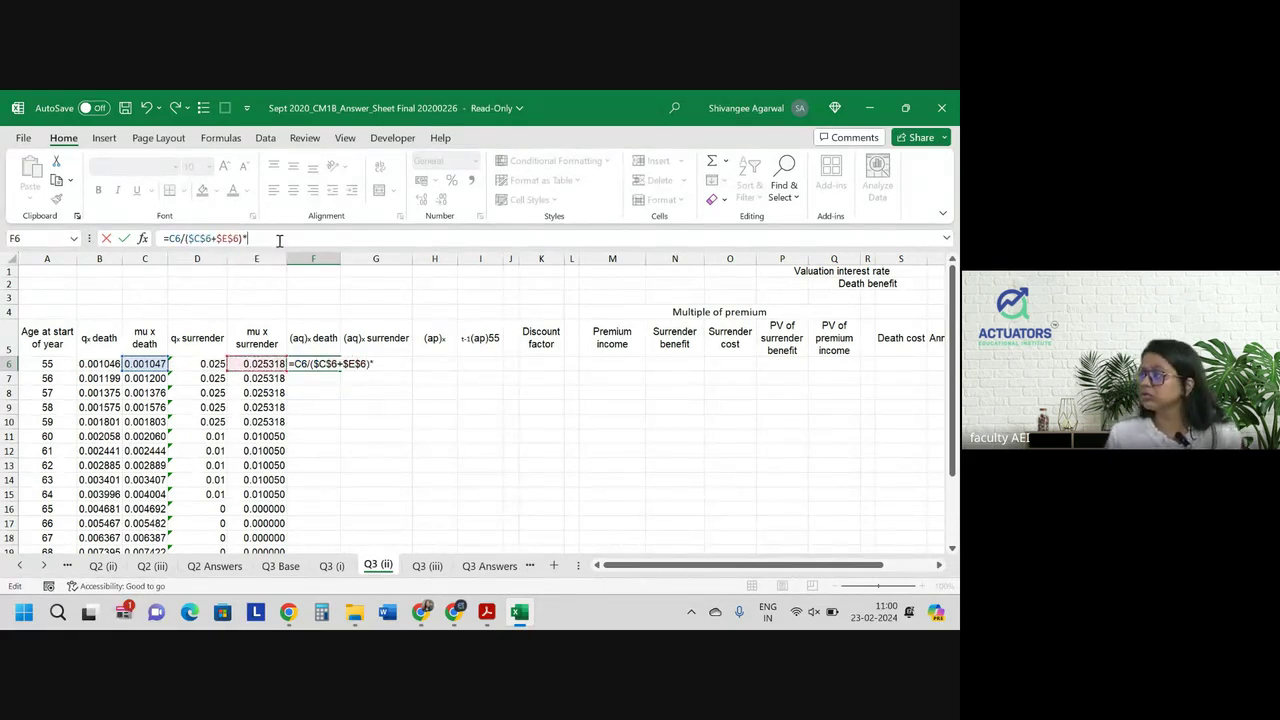
{"action": "type", "text": ")*("}
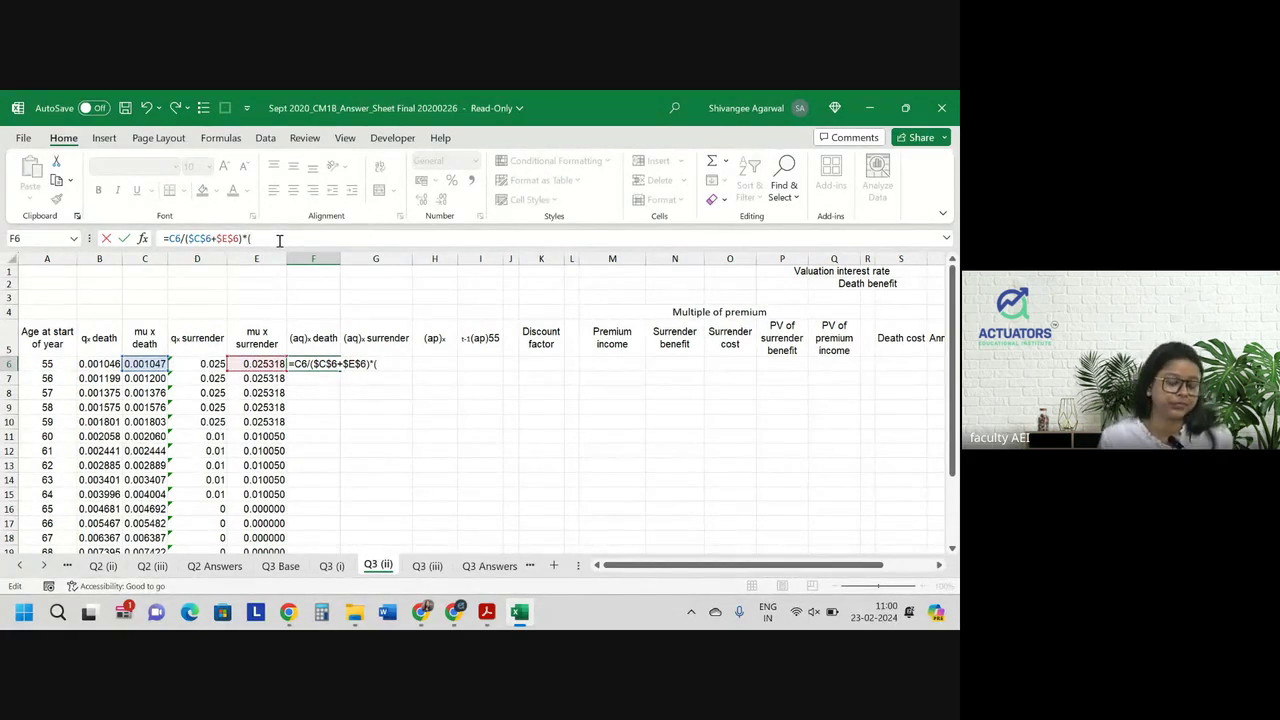
Complete the (aq)x death formula in F6 with the factor (1-EXP(-$C$6+$E$6)) and enter it.
{"action": "type", "text": "1-exp("}
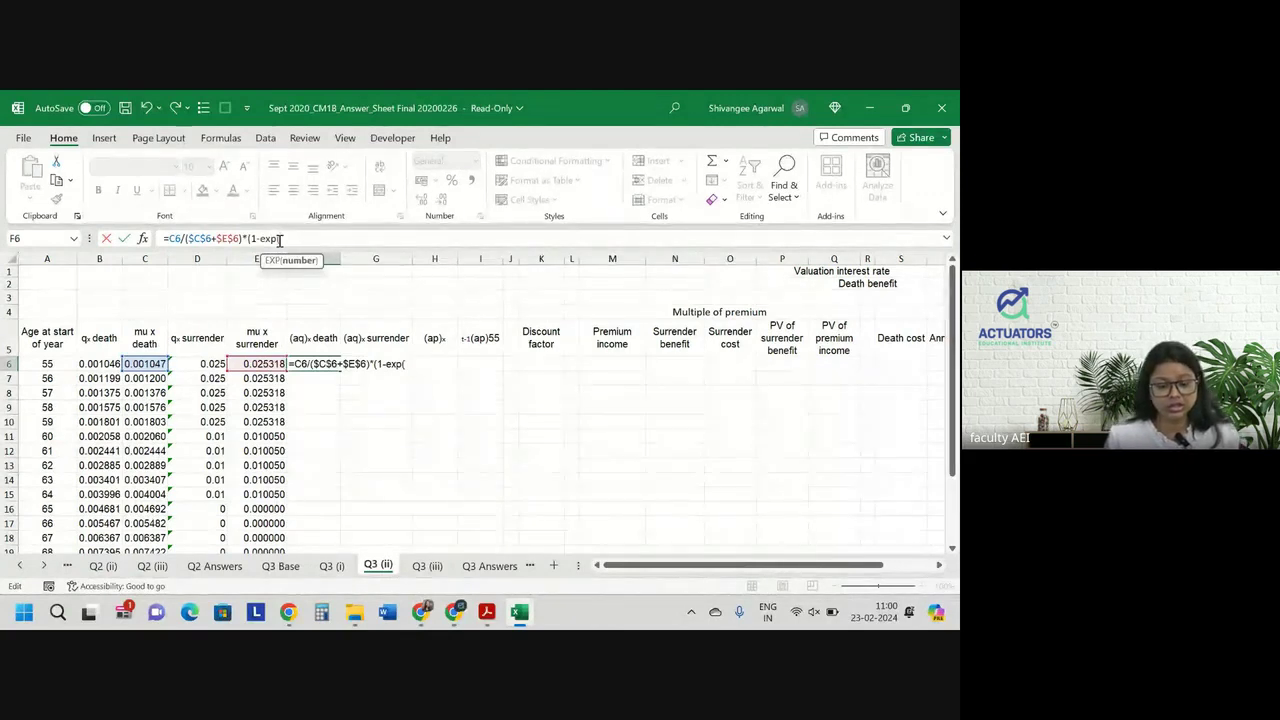
{"action": "type", "text": "-"}
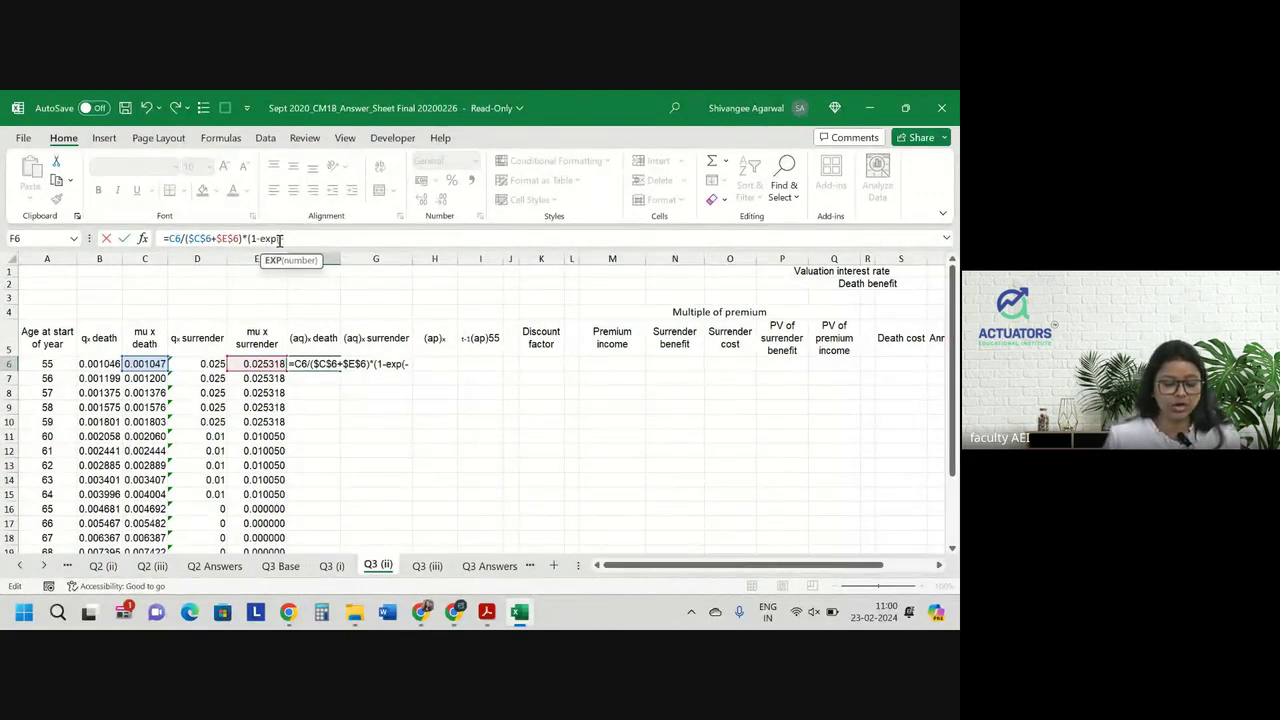
{"action": "left_click", "coordinate": [140, 364]}
{"action": "key", "text": "F4"}
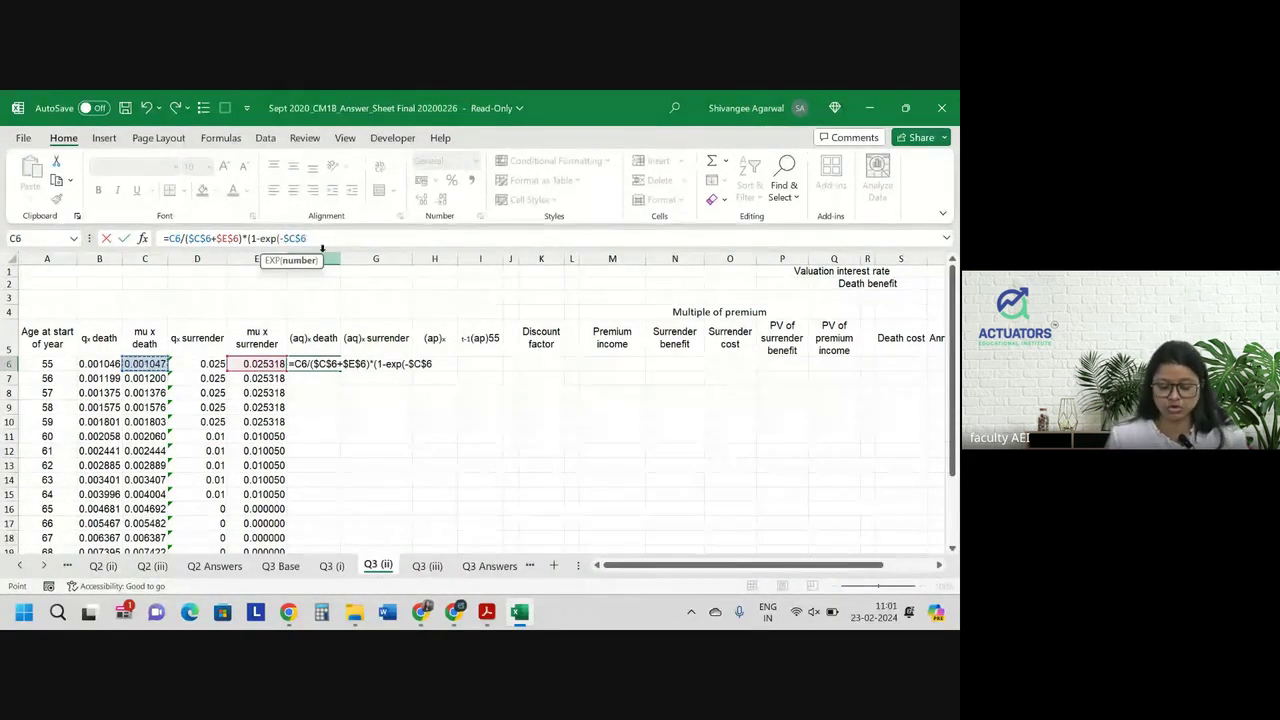
{"action": "type", "text": "+"}
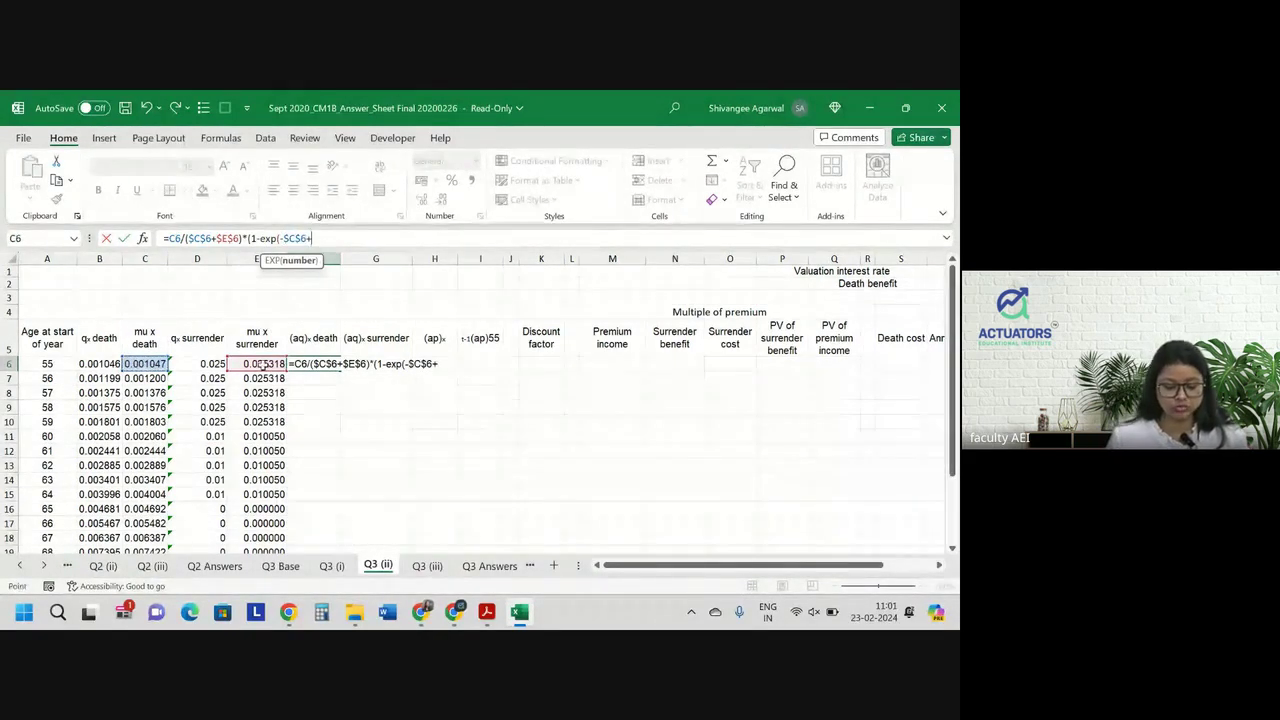
{"action": "left_click", "coordinate": [263, 365]}
{"action": "key", "text": "F4"}
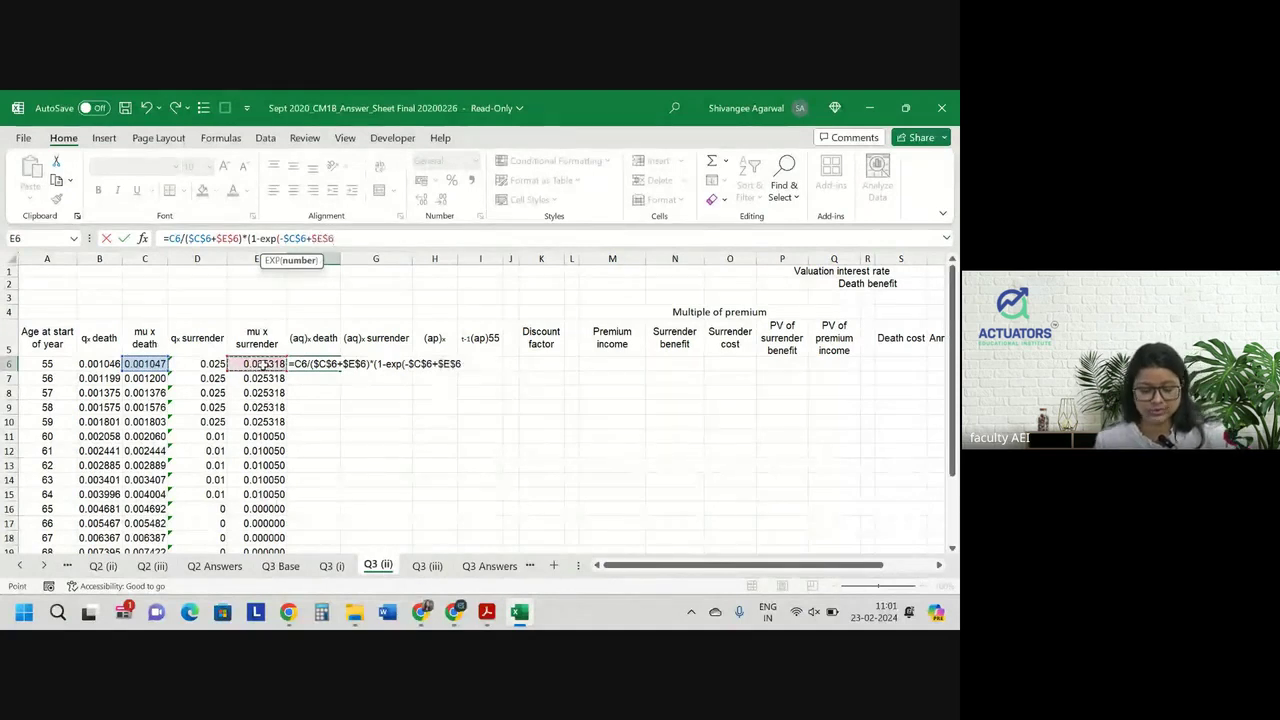
{"action": "type", "text": "))"}
{"action": "key", "text": "Return"}
{"action": "left_click", "coordinate": [318, 364]}
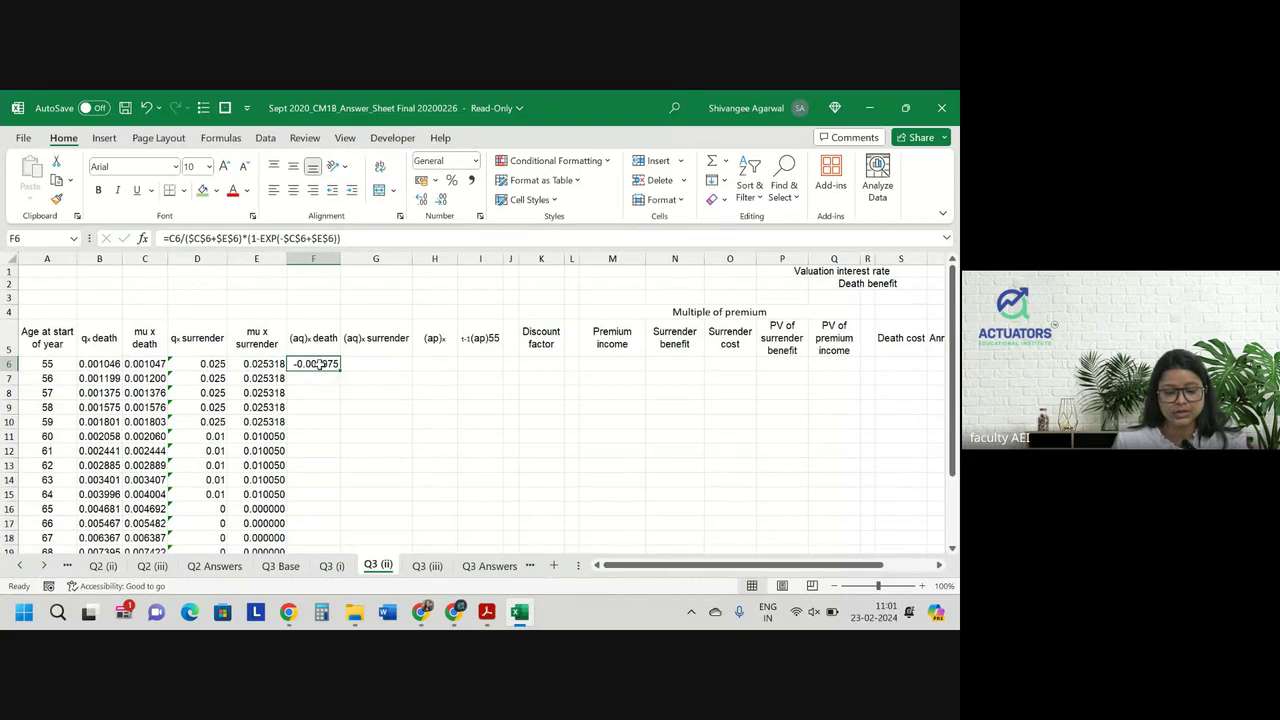
Try to negate the whole exponent in F6 by moving the minus sign before the bracket and adding an extra pair of brackets.
{"action": "left_click", "coordinate": [286, 239]}
{"action": "type", "text": "-"}
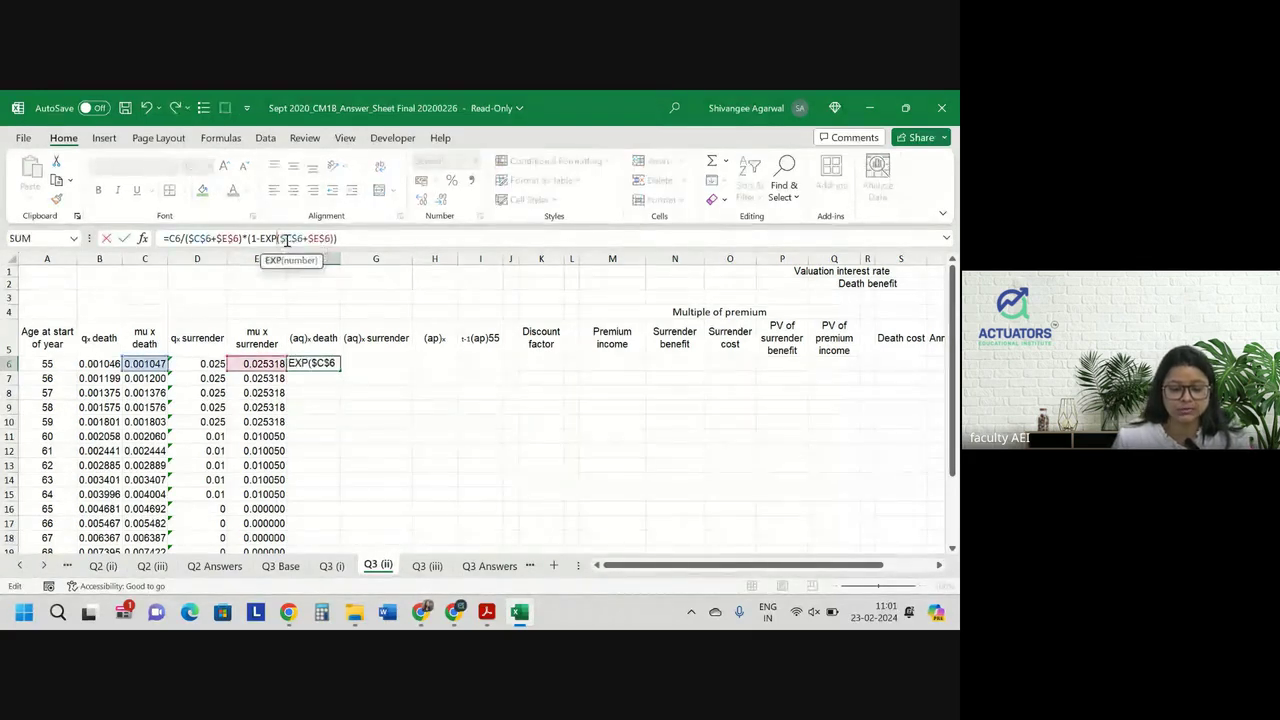
{"action": "key", "text": "Return"}
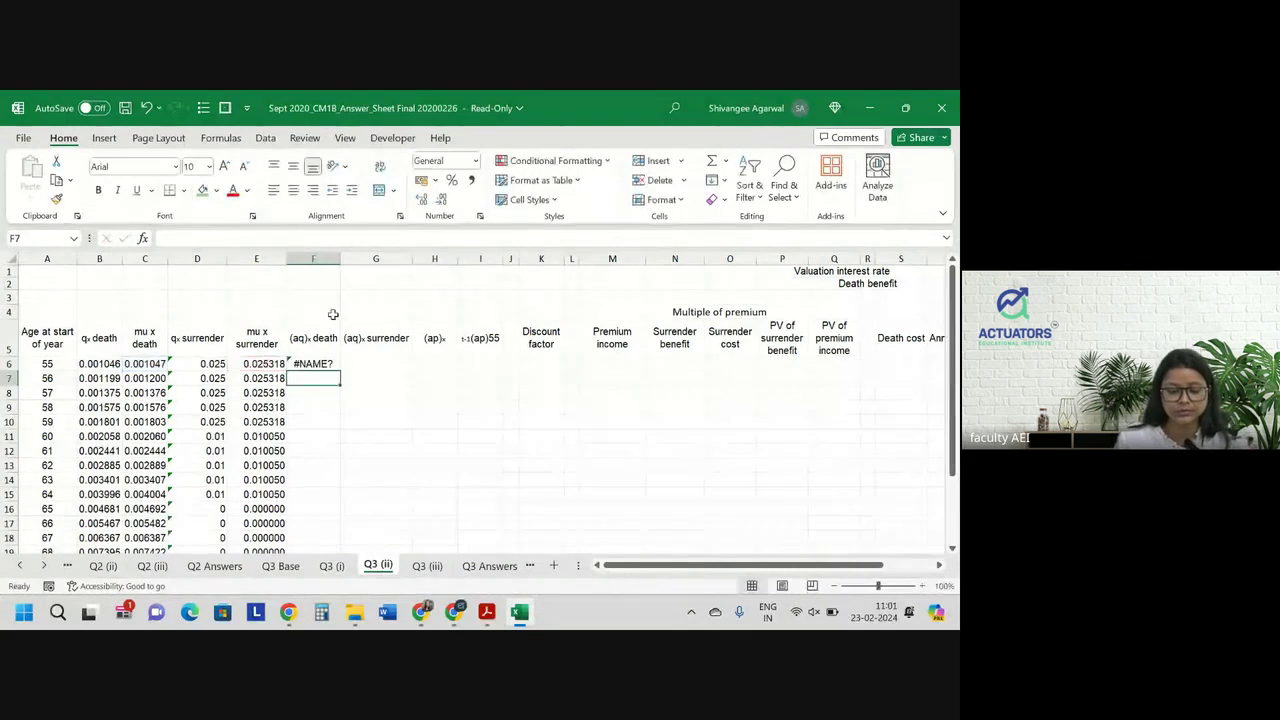
{"action": "left_click", "coordinate": [313, 364]}
{"action": "double_click", "coordinate": [313, 364]}
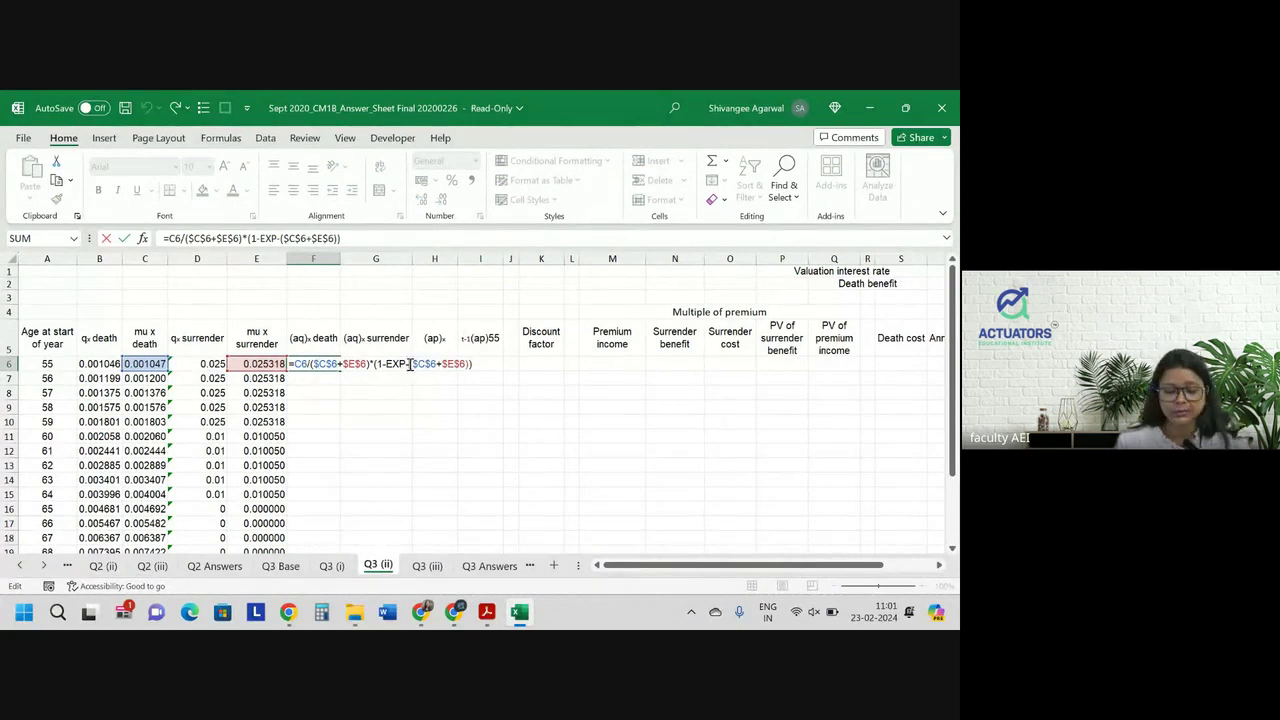
{"action": "type", "text": "("}
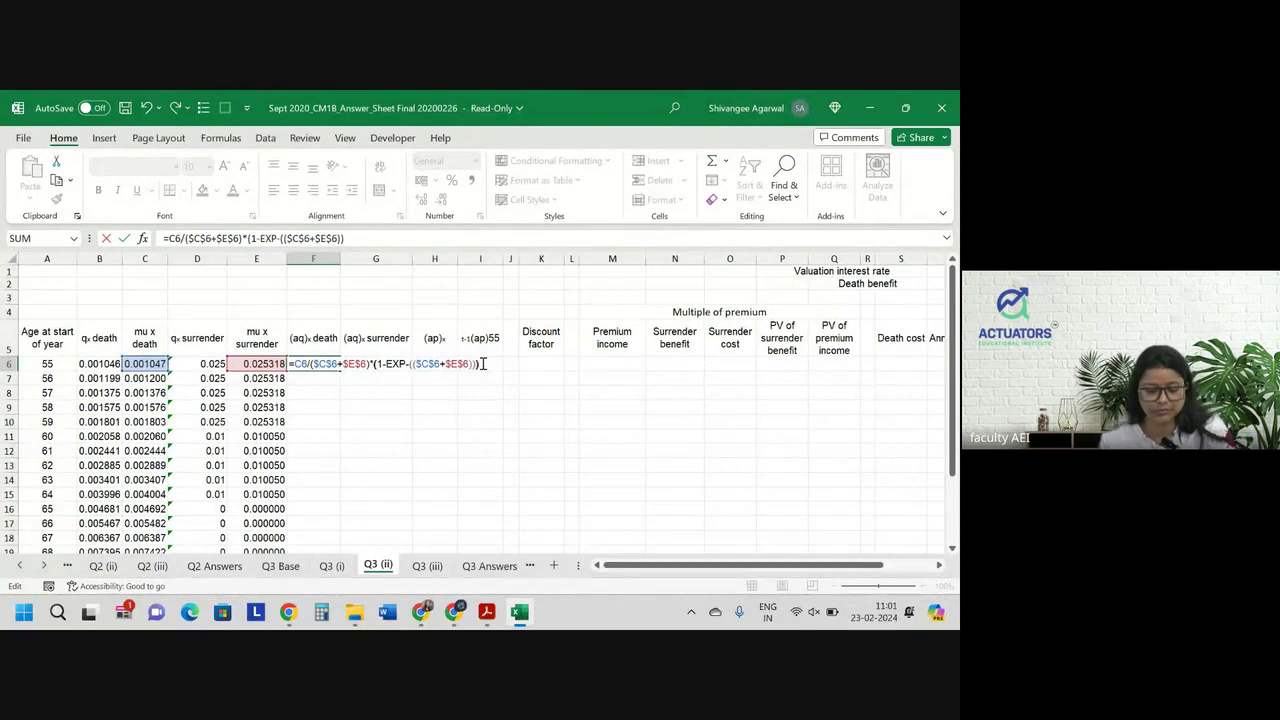
{"action": "key", "text": "Return"}
{"action": "left_click", "coordinate": [313, 355]}
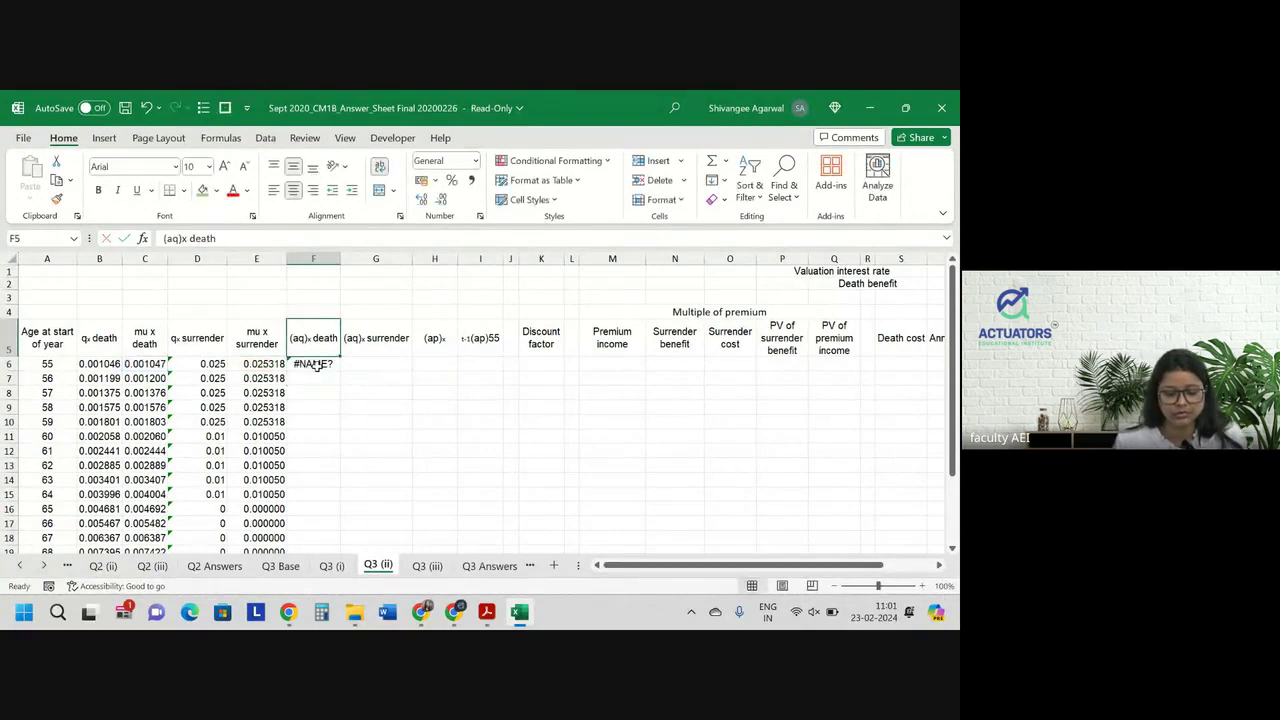
Move the minus sign inside the EXP bracket so F6 reads =C6/($C$6+$E$6)*(1-EXP(-($C$6+$E$6))).
{"action": "double_click", "coordinate": [316, 365]}
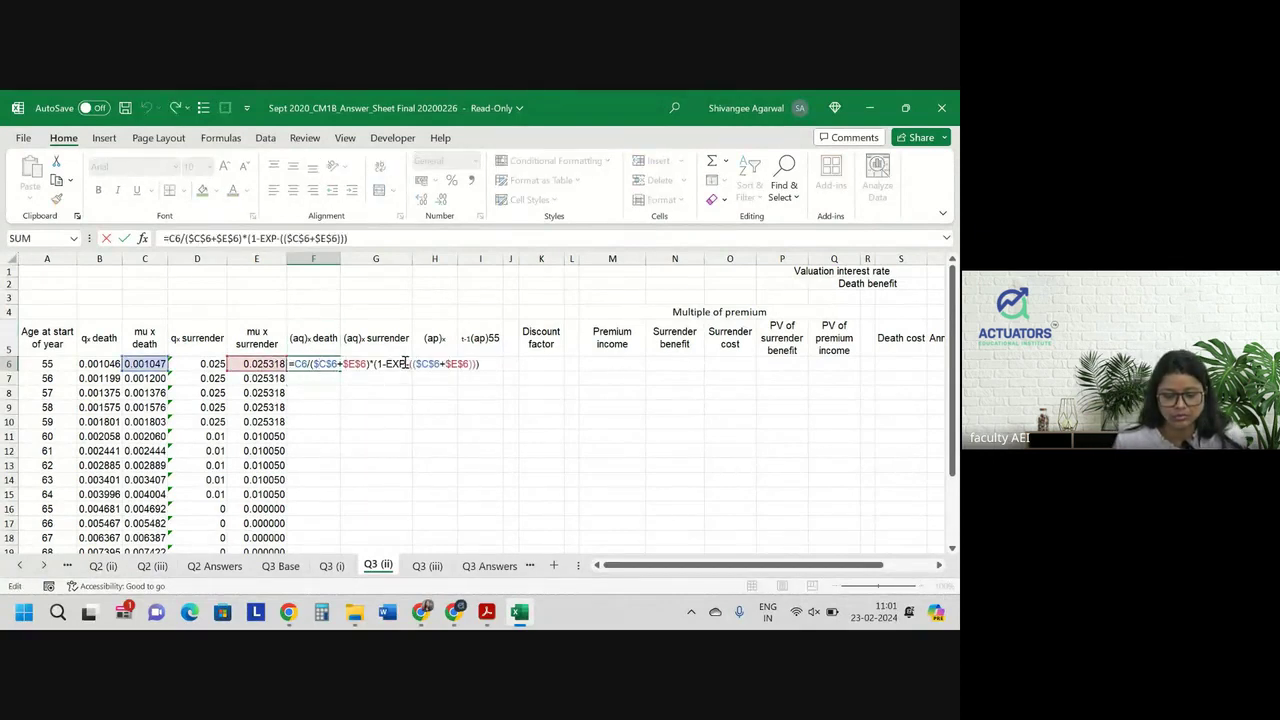
{"action": "left_click", "coordinate": [406, 364]}
{"action": "key", "text": "BackSpace"}
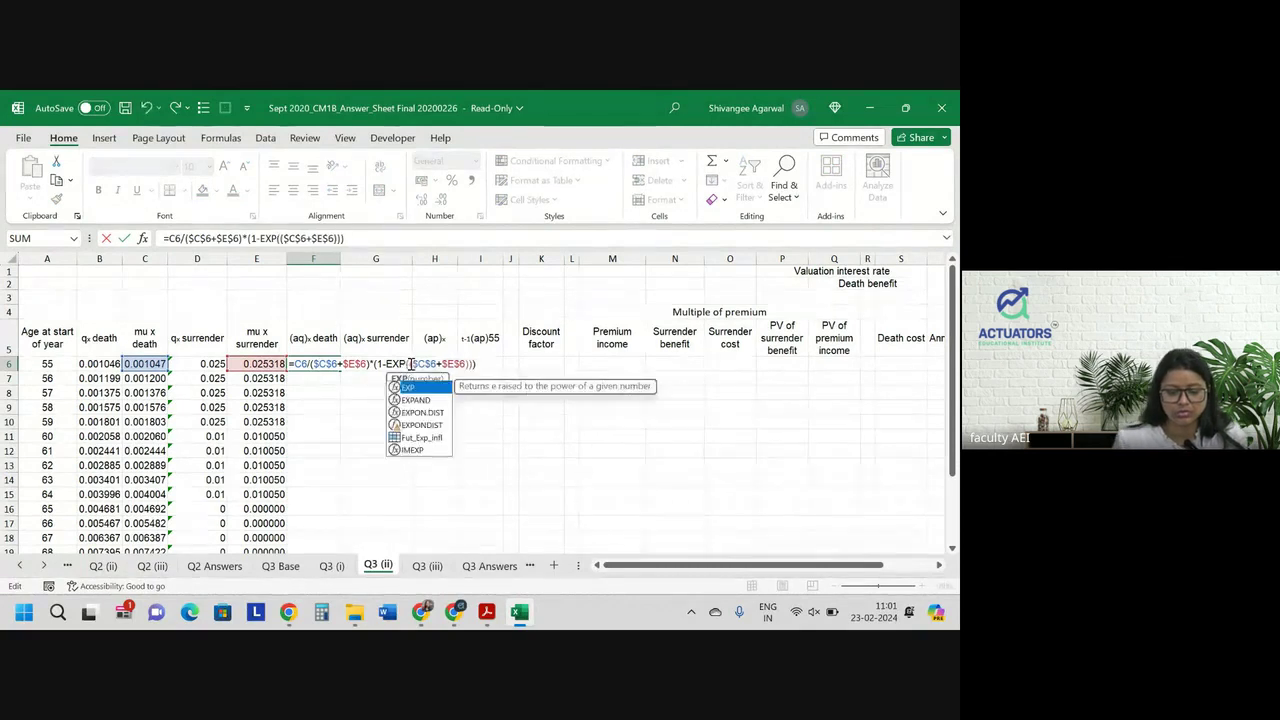
{"action": "left_click", "coordinate": [410, 364]}
{"action": "type", "text": "-"}
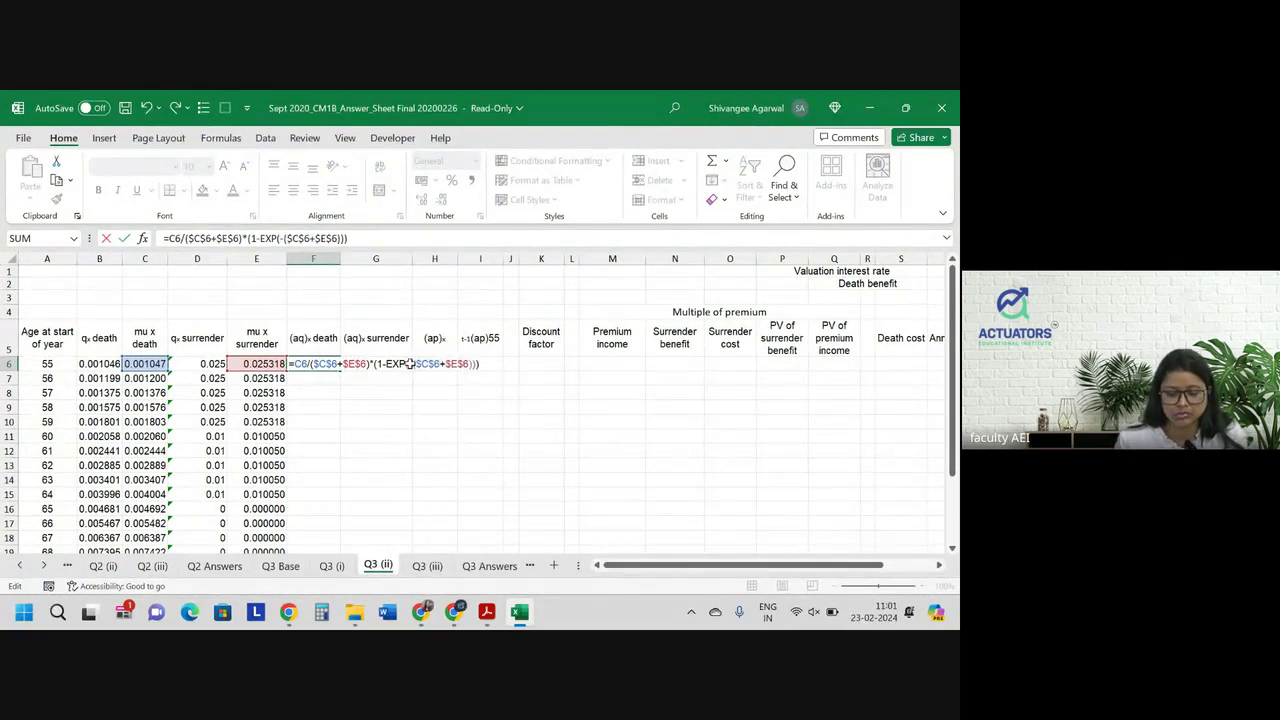
{"action": "key", "text": "Return"}
Fill the (aq)x death formula from F6 down the column and display it to six decimal places.
{"action": "left_click", "coordinate": [310, 360]}
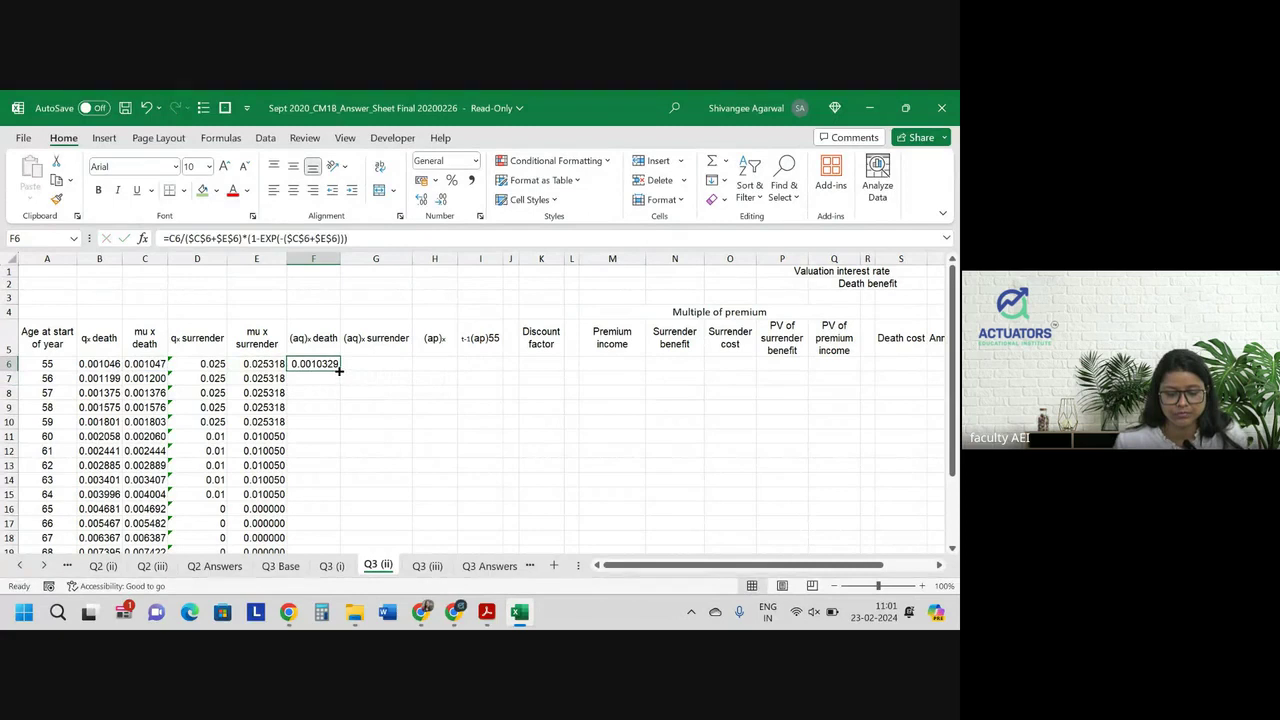
{"action": "double_click", "coordinate": [341, 370]}
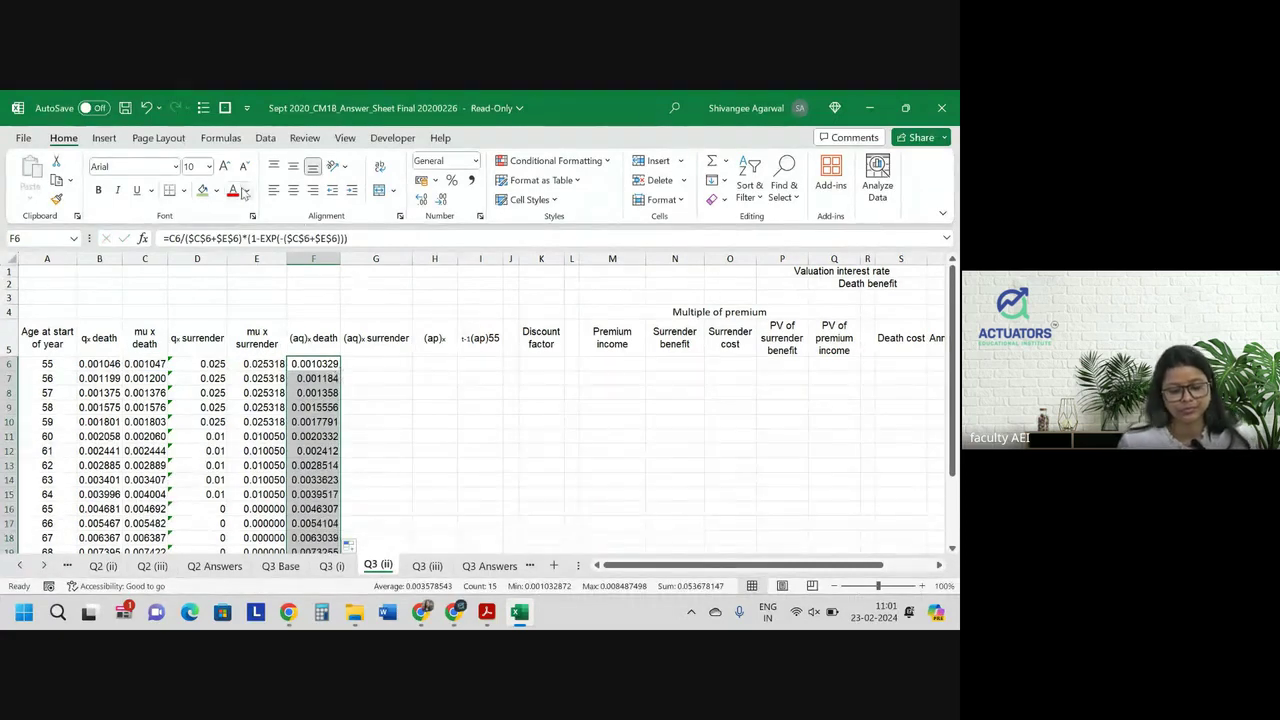
{"action": "left_click", "coordinate": [442, 199]}
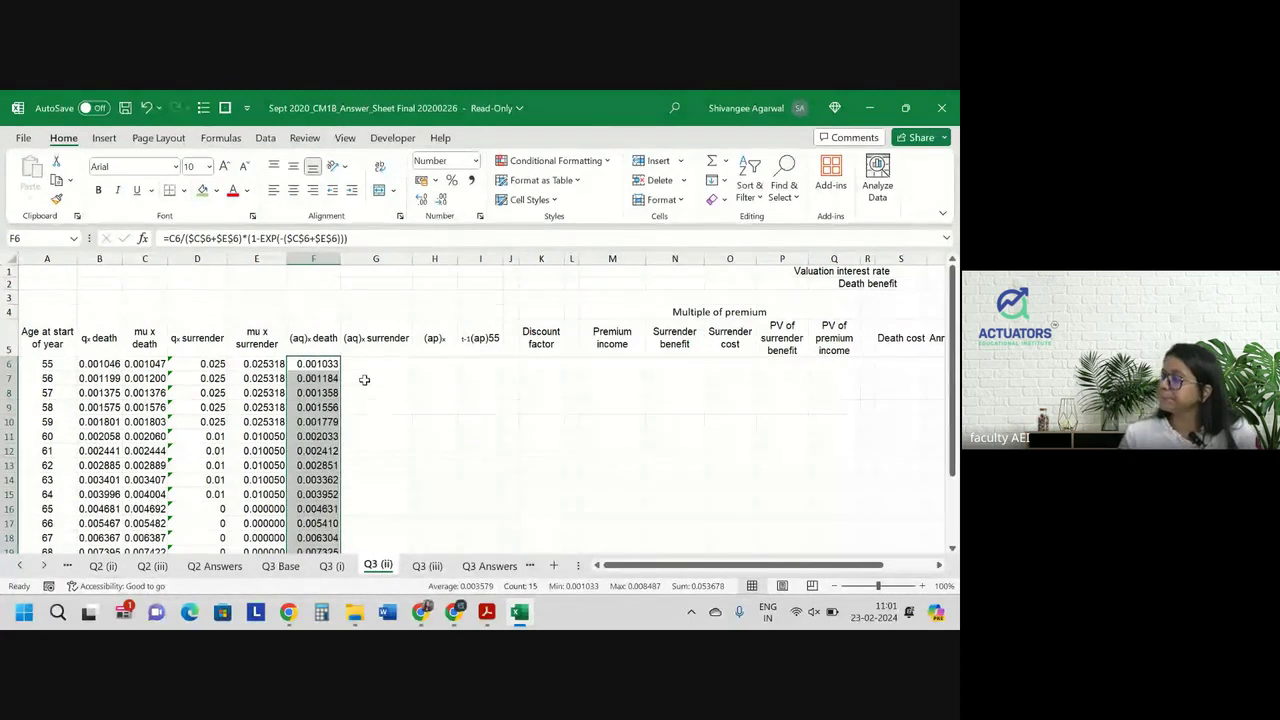
Build the (aq)x surrender column from G6 down by reusing the F6 formula with mu x surrender, E6, as the numerator.
{"action": "left_click", "coordinate": [330, 367]}
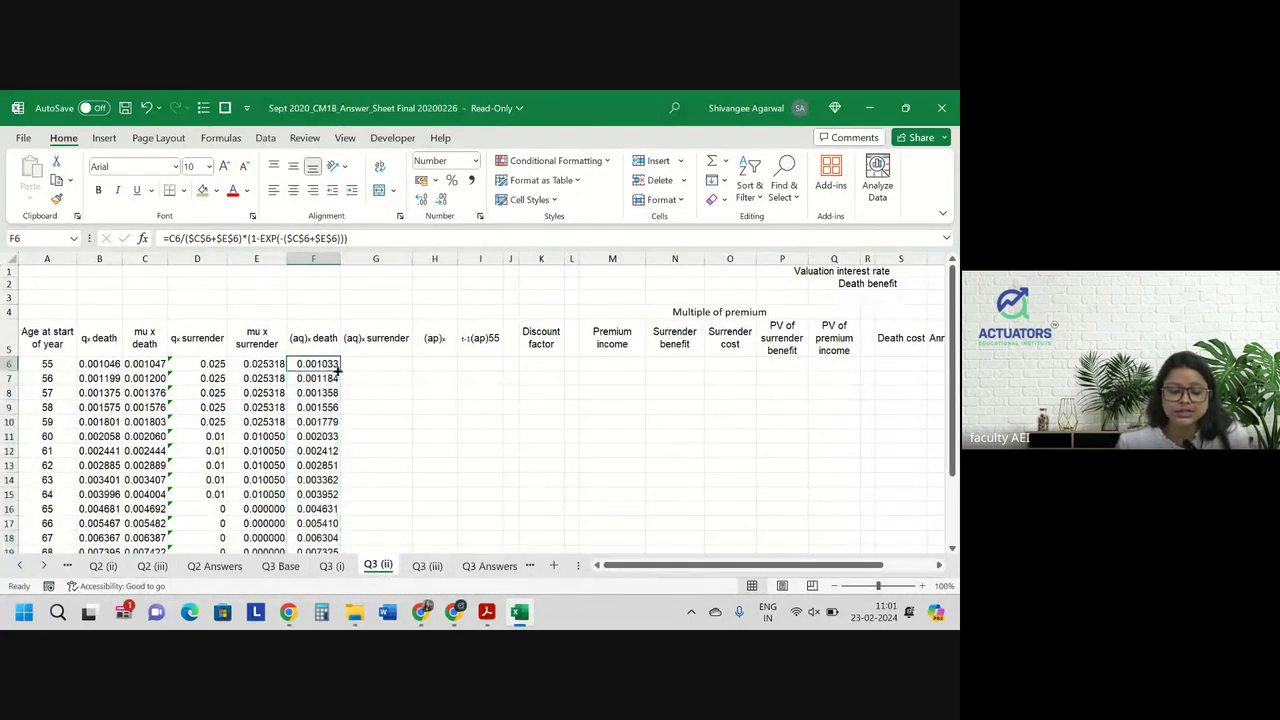
{"action": "key", "text": "ctrl+c"}
{"action": "left_click", "coordinate": [378, 371]}
{"action": "key", "text": "ctrl+v"}
{"action": "key", "text": "F2"}
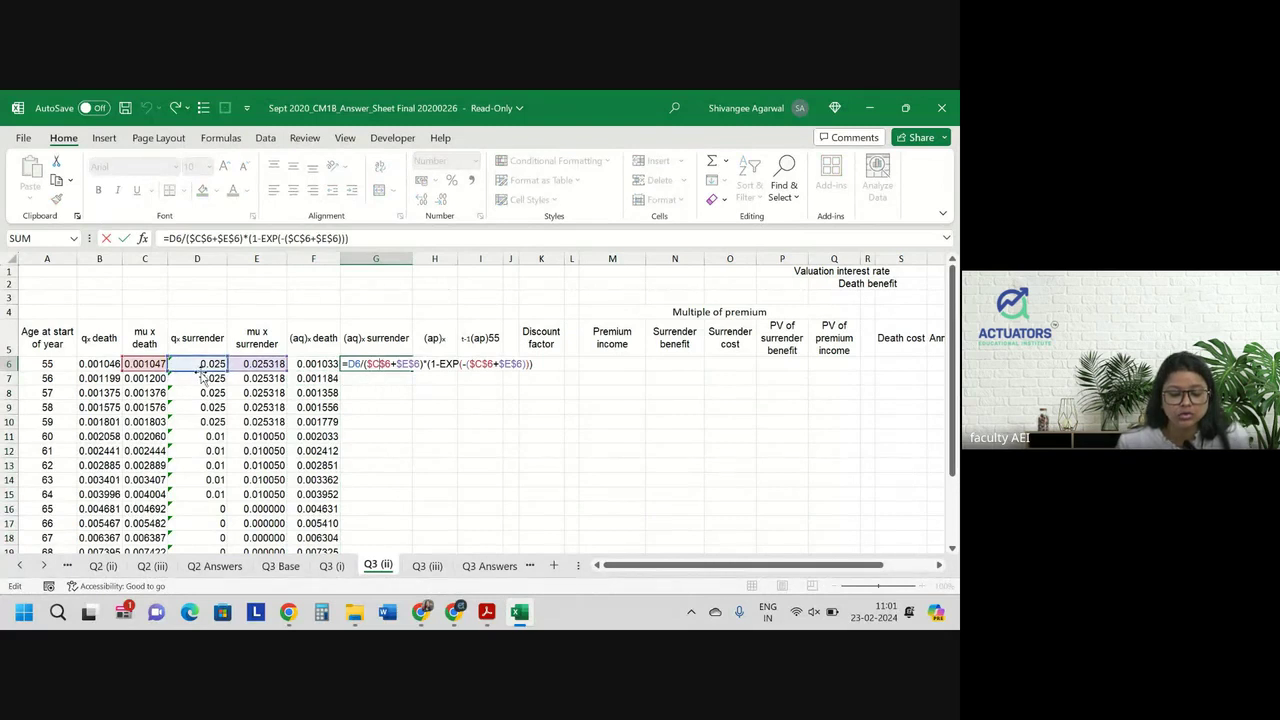
{"action": "left_click_drag", "start_coordinate": [202, 372], "coordinate": [267, 372]}
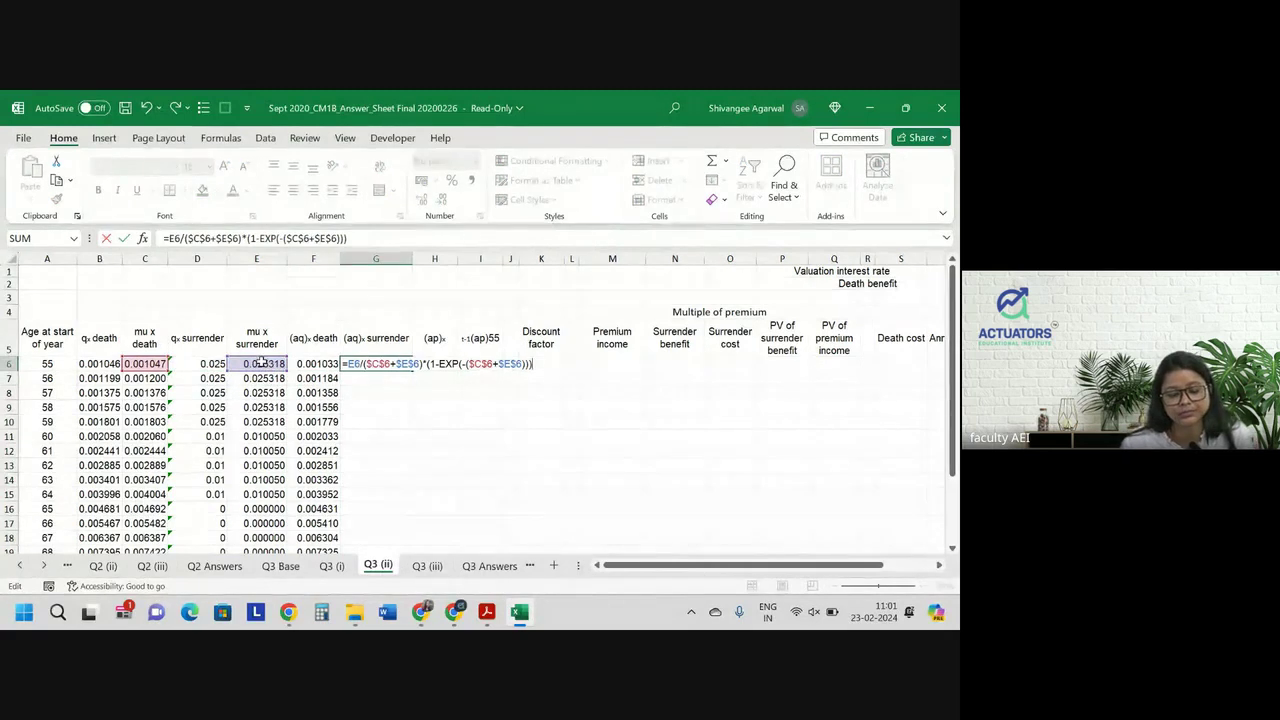
{"action": "key", "text": "Return"}
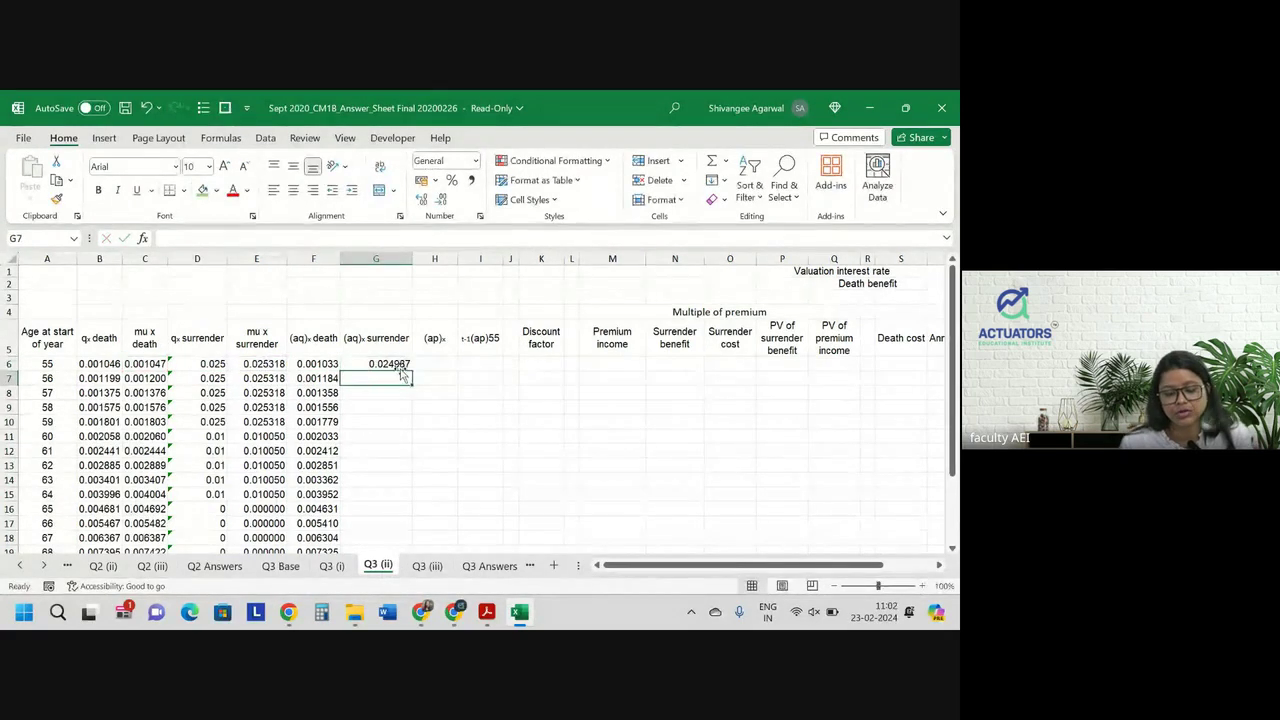
{"action": "left_click", "coordinate": [400, 364]}
{"action": "double_click", "coordinate": [411, 370]}
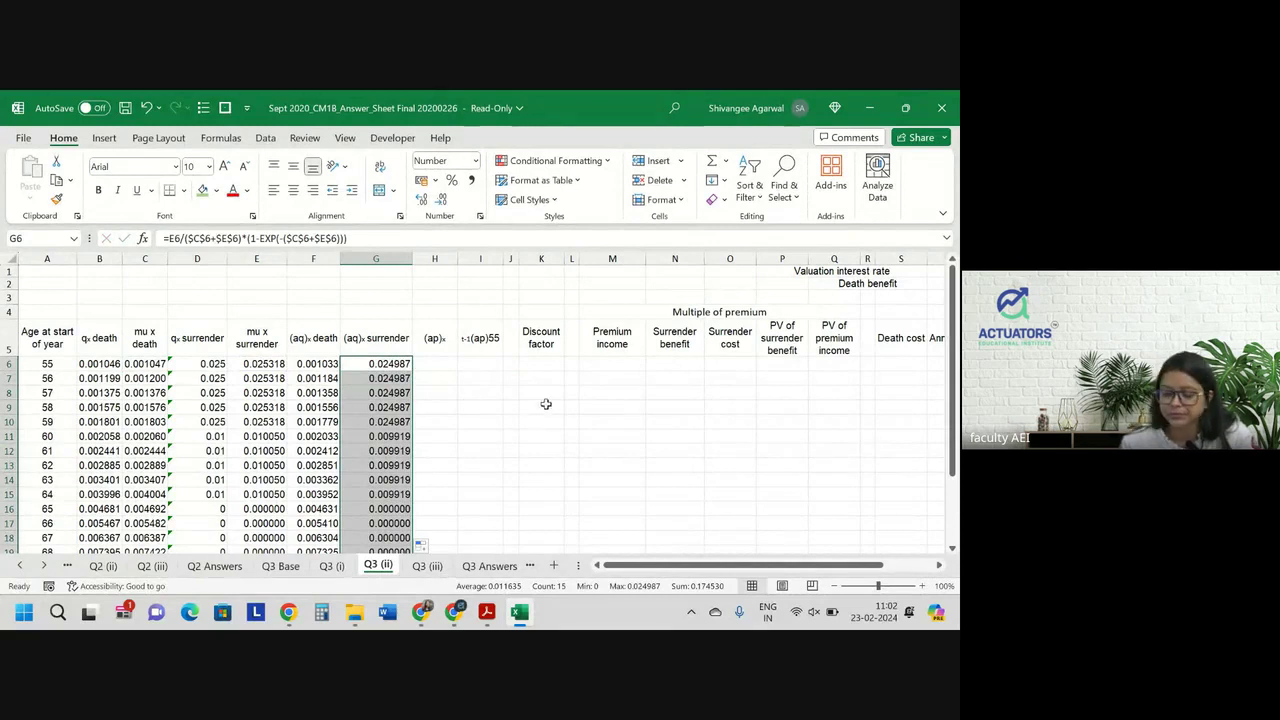
Fill the (ap)x column from H6 down with the formula =1-F6-G6 and widen the column slightly.
{"action": "double_click", "coordinate": [434, 366]}
{"action": "type", "text": "=1-"}
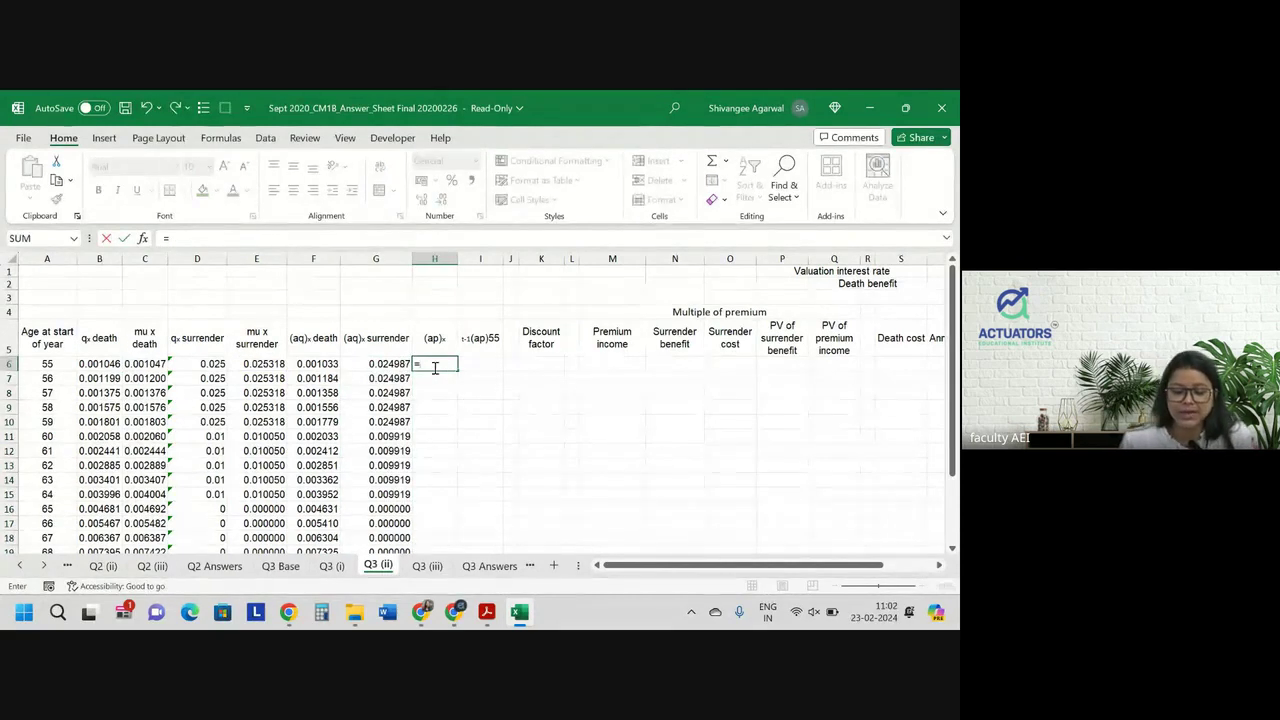
{"action": "key", "text": "Left"}
{"action": "key", "text": "Left"}
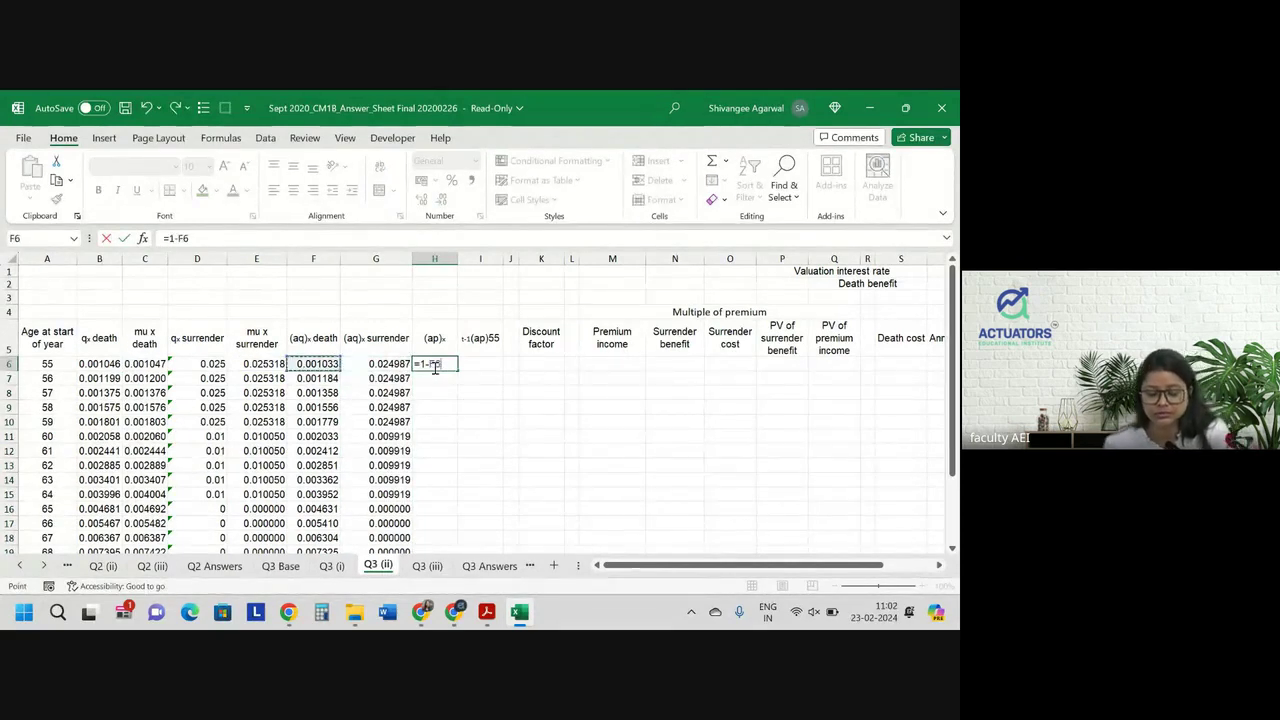
{"action": "type", "text": "-"}
{"action": "key", "text": "Left"}
{"action": "key", "text": "ctrl+Return"}
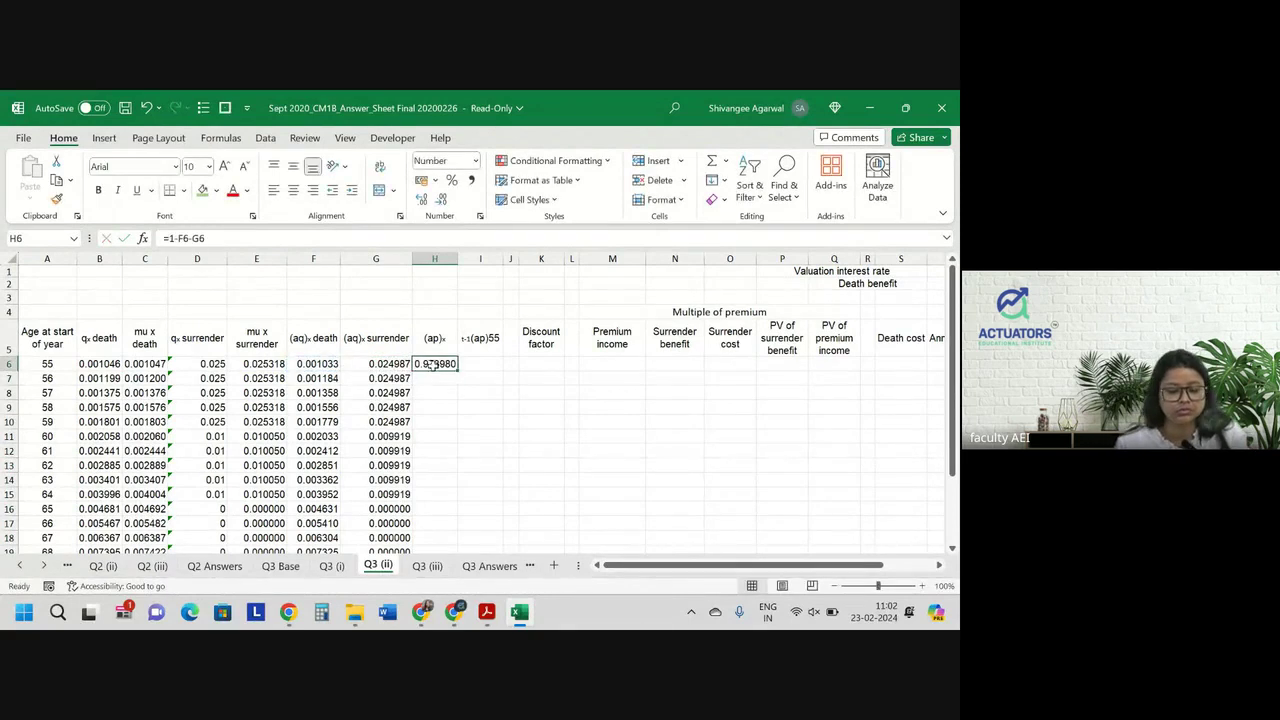
{"action": "double_click", "coordinate": [458, 370]}
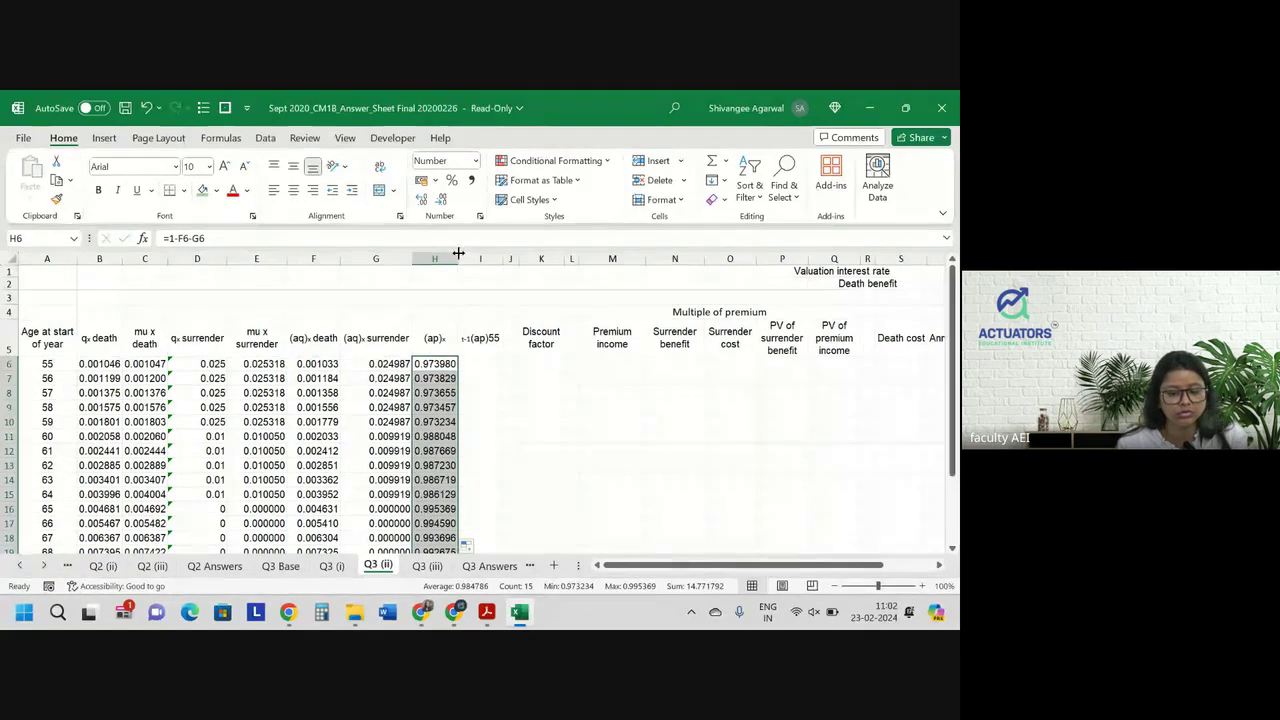
{"action": "left_click_drag", "start_coordinate": [458, 258], "coordinate": [465, 258]}
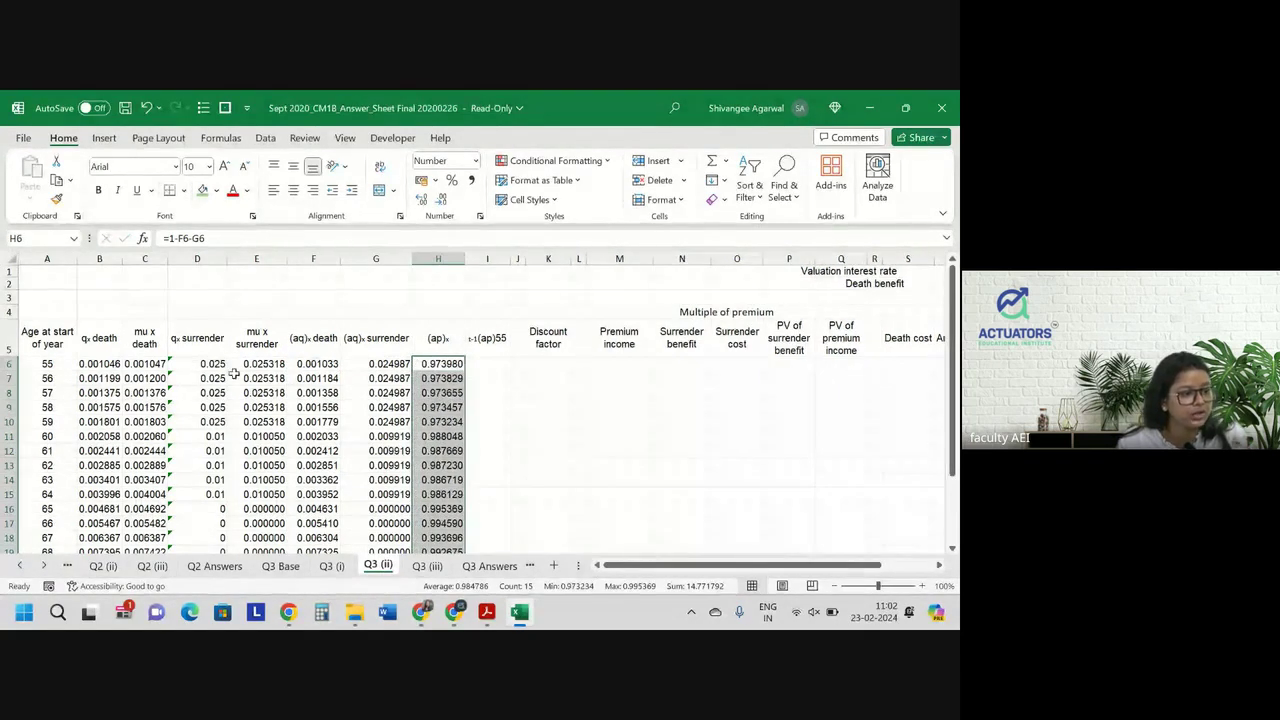
Unlock the row references in the first (aq)x death formula so F6 reads =C6/($C6+$E6)*(1-EXP(-($C6+$E6))).
{"action": "double_click", "coordinate": [328, 366]}
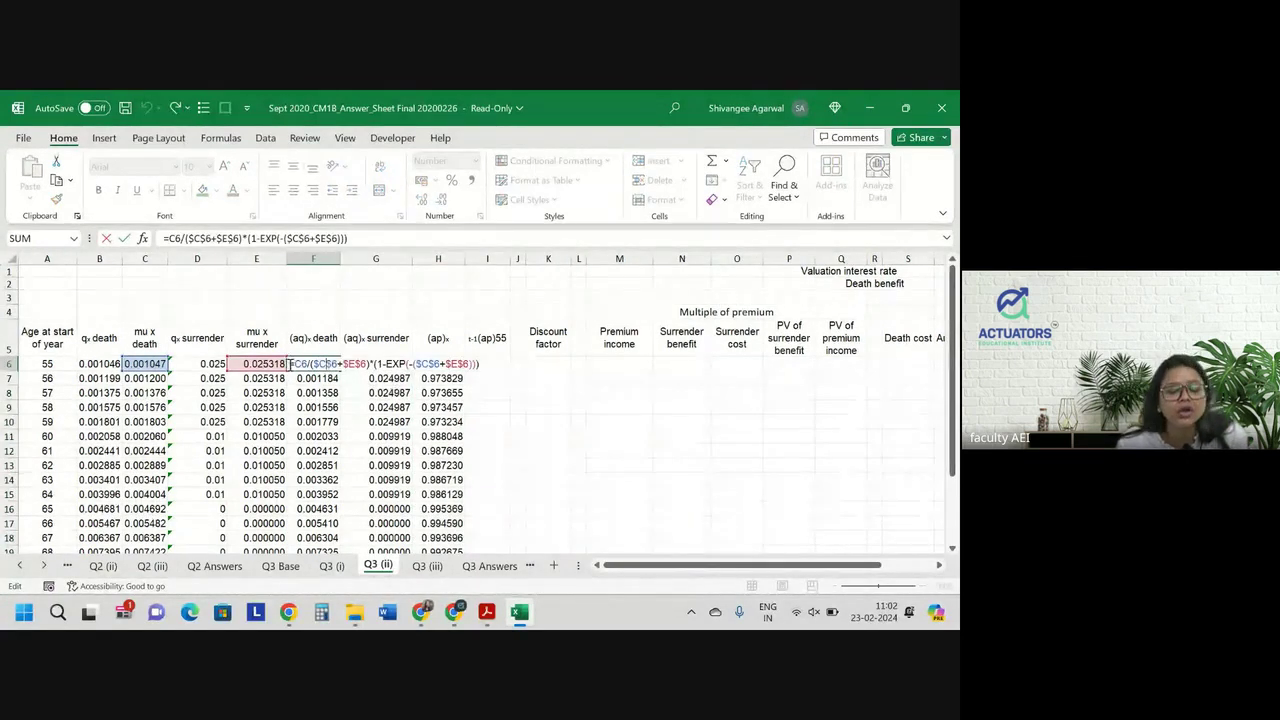
{"action": "key", "text": "F4"}
{"action": "key", "text": "F4"}
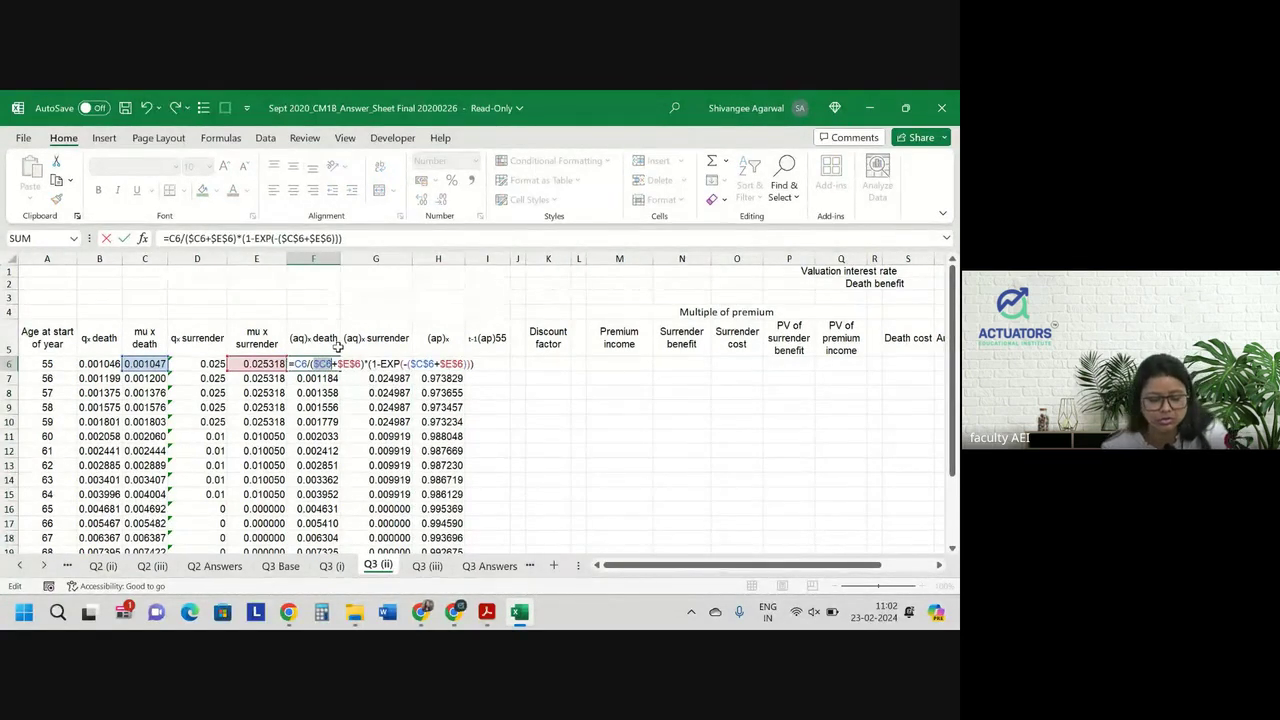
{"action": "left_click", "coordinate": [350, 365]}
{"action": "key", "text": "F4"}
{"action": "key", "text": "F4"}
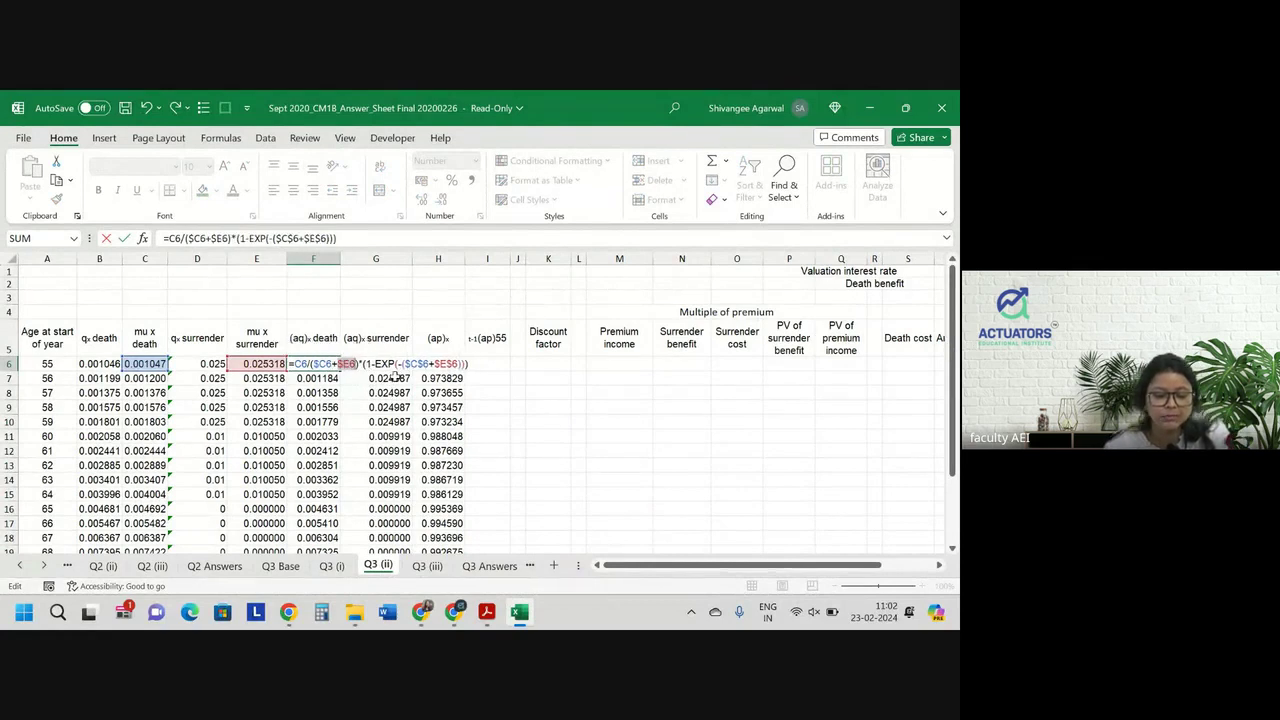
{"action": "left_click", "coordinate": [418, 366]}
{"action": "key", "text": "F4"}
{"action": "key", "text": "F4"}
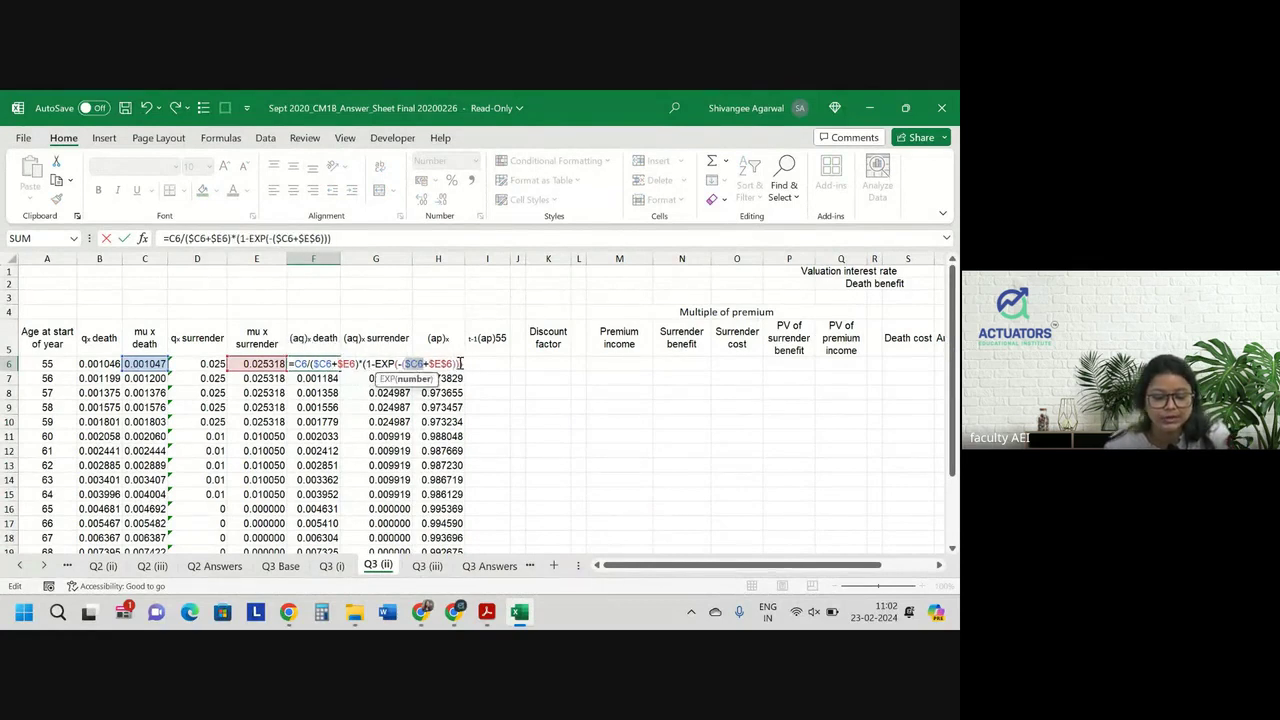
{"action": "left_click", "coordinate": [442, 364]}
{"action": "key", "text": "F4"}
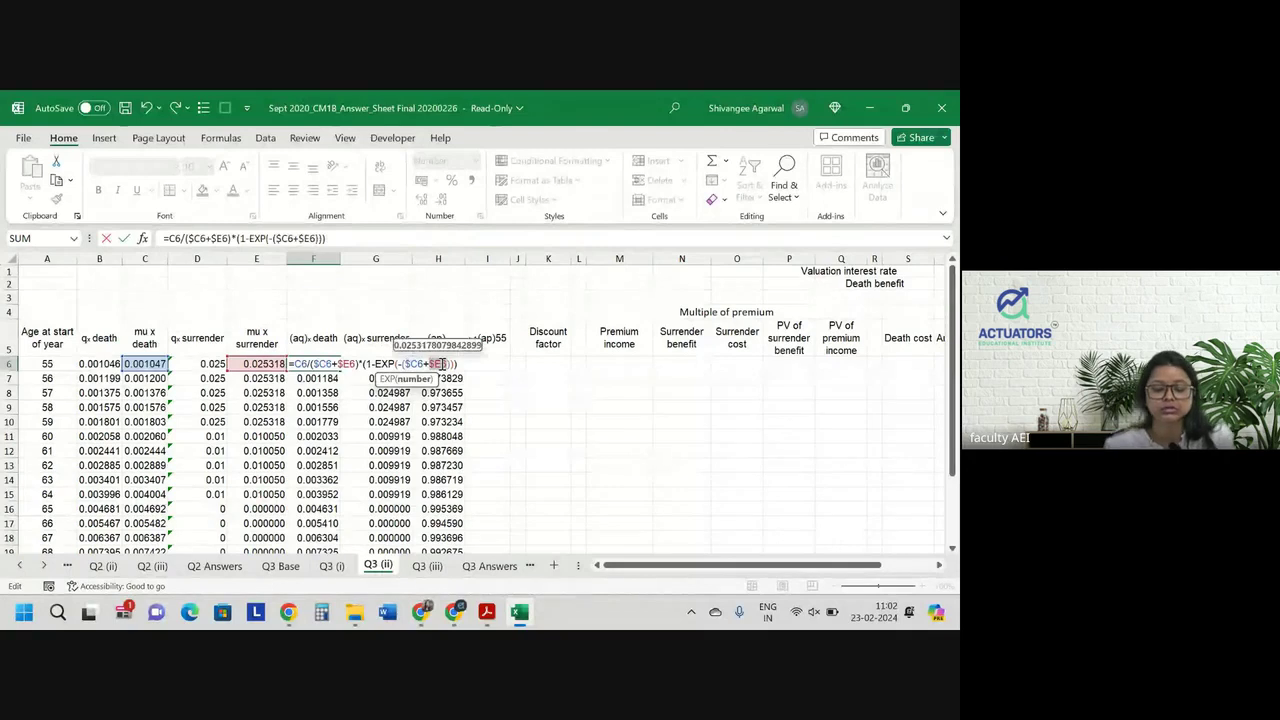
{"action": "key", "text": "Return"}
Refill the (aq)x death column from F6 and copy the revised formula through the (aq)x surrender column from G6 down.
{"action": "left_click", "coordinate": [325, 364]}
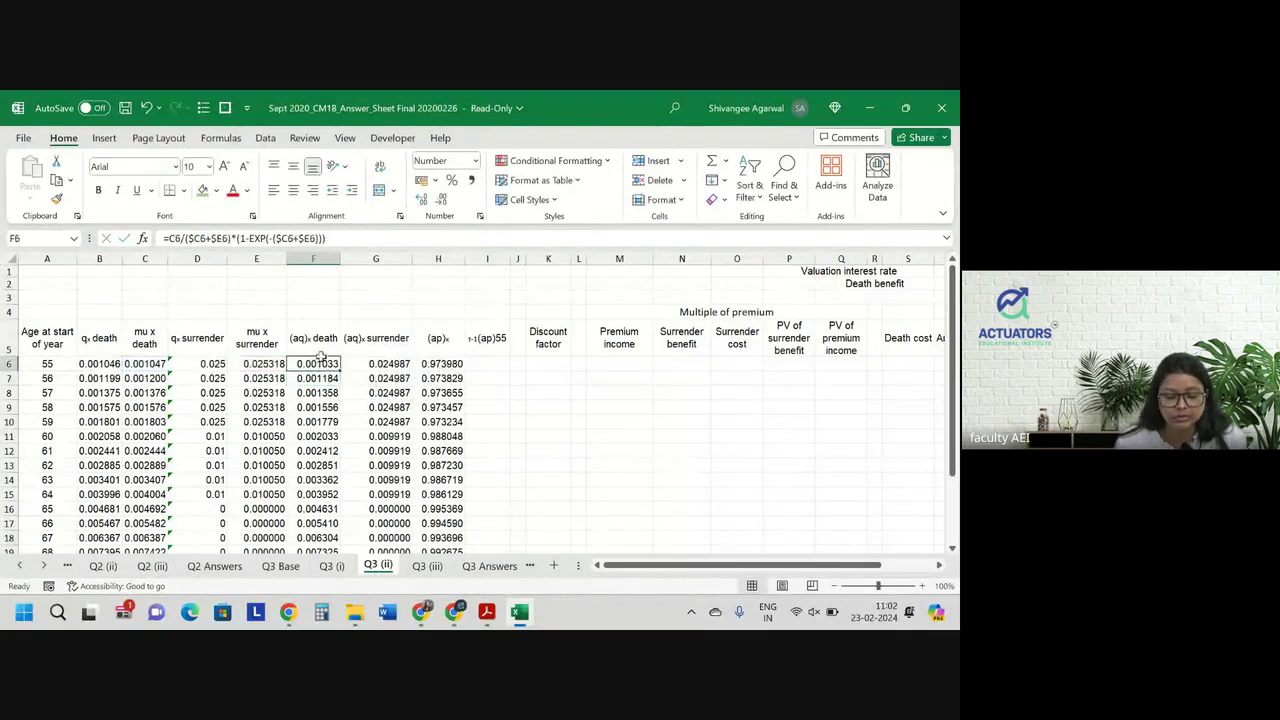
{"action": "double_click", "coordinate": [340, 370]}
{"action": "left_click", "coordinate": [325, 364]}
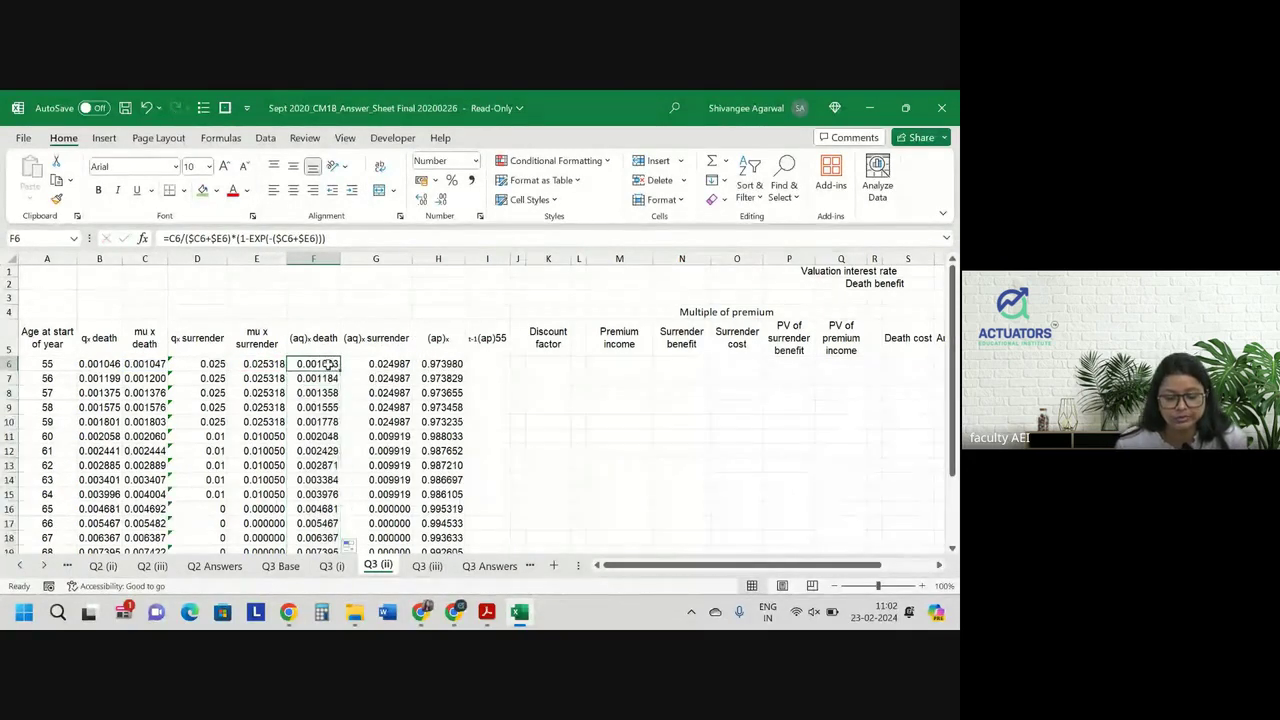
{"action": "left_click_drag", "start_coordinate": [325, 364], "coordinate": [403, 368]}
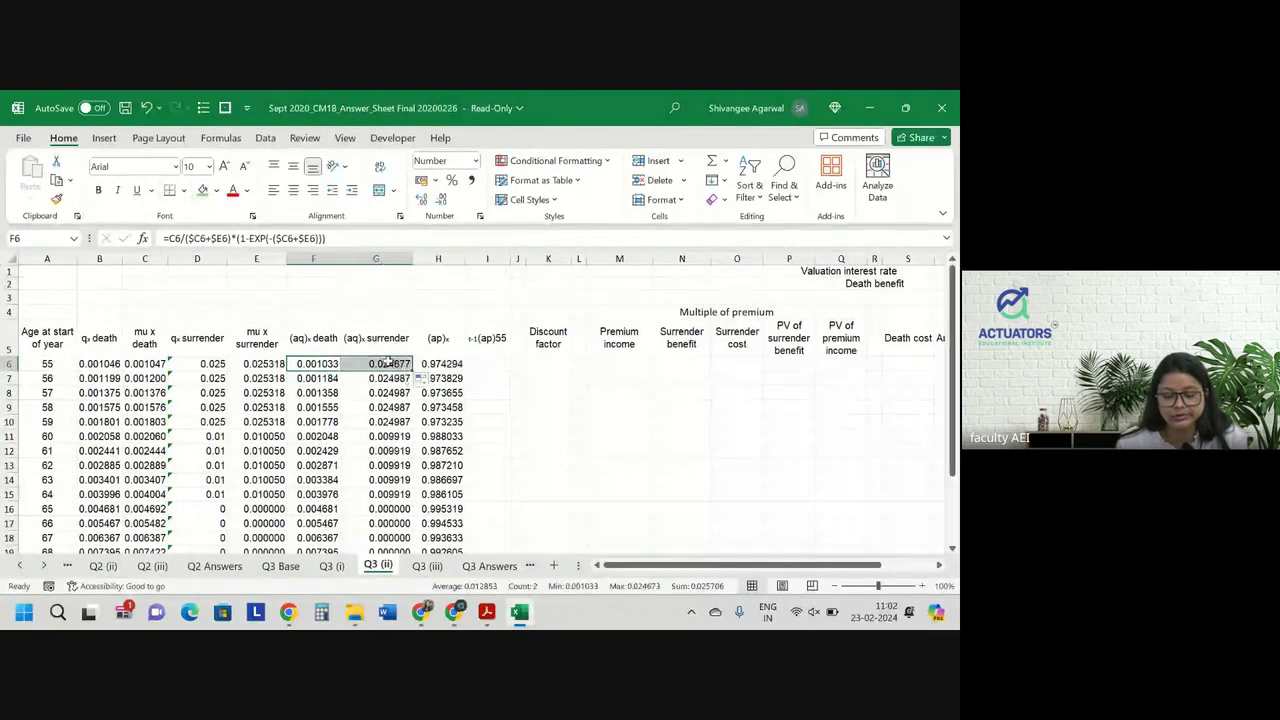
{"action": "left_click", "coordinate": [392, 365]}
{"action": "double_click", "coordinate": [411, 371]}
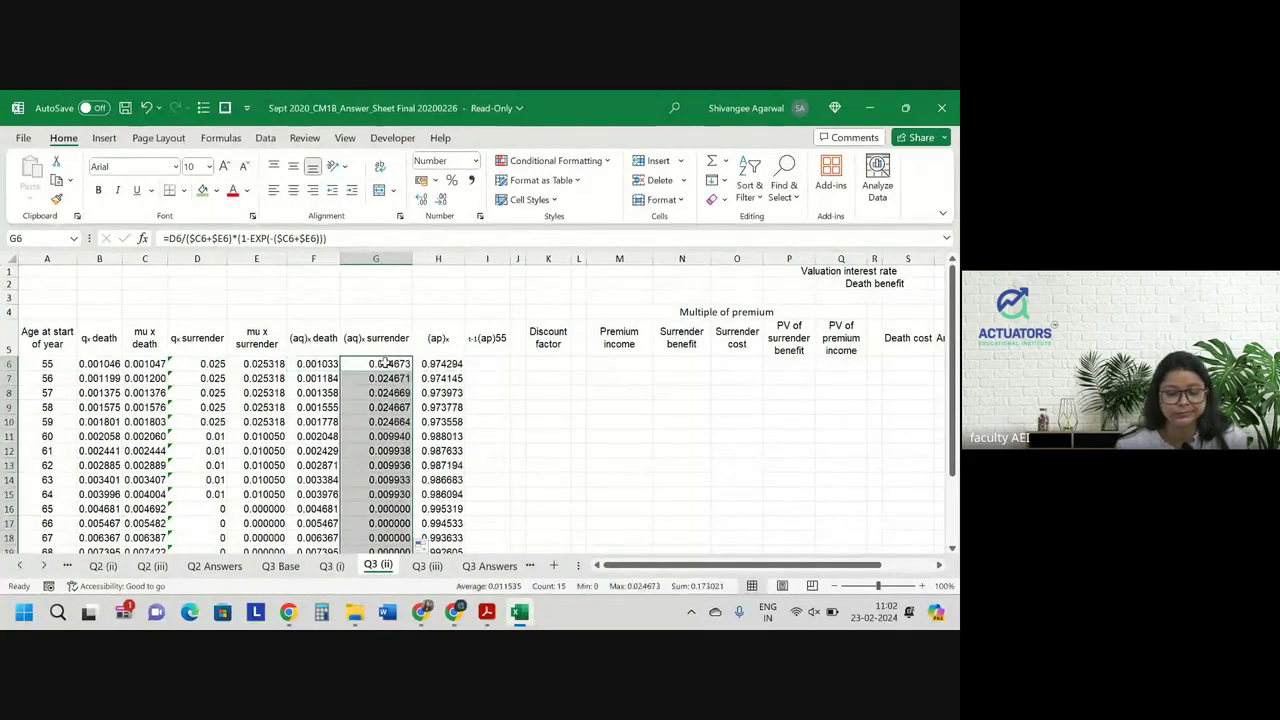
Set the numerator in G6 to mu x surrender, E6, and refill the (aq)x surrender column with =E6/($C6+$E6)*(1-EXP(-($C6+$E6))).
{"action": "double_click", "coordinate": [388, 364]}
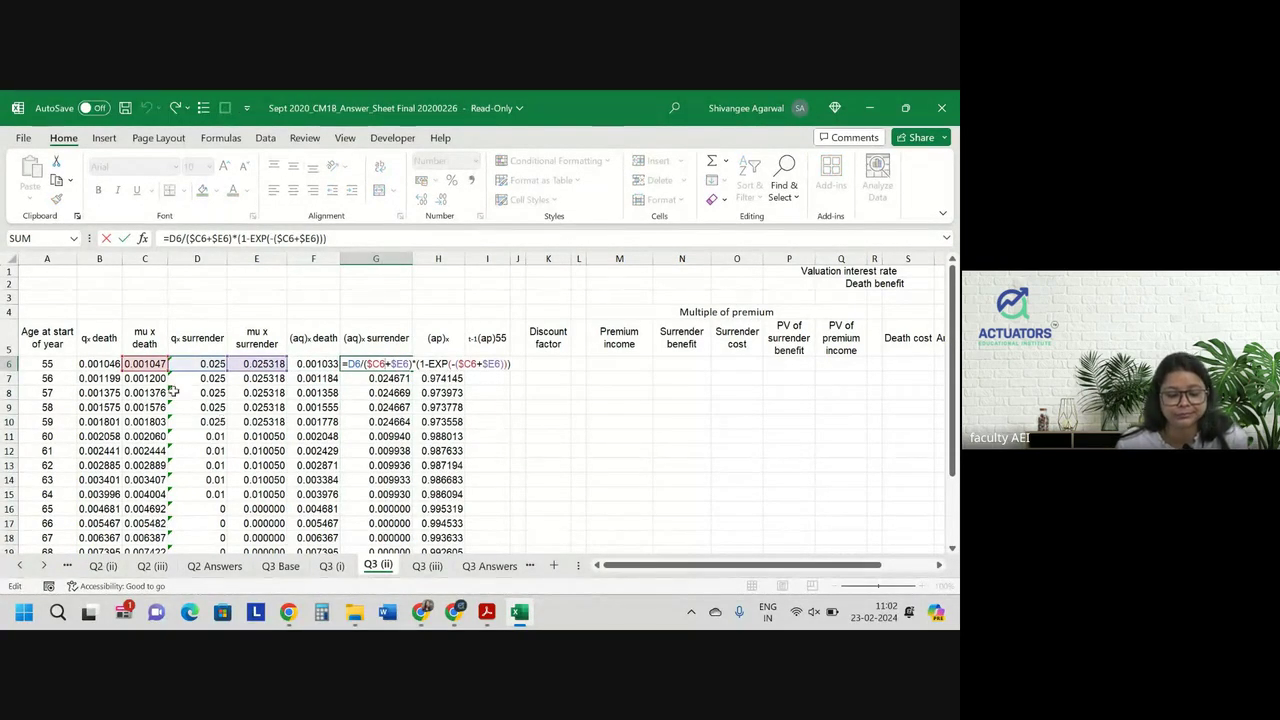
{"action": "left_click", "coordinate": [252, 366]}
{"action": "key", "text": "Return"}
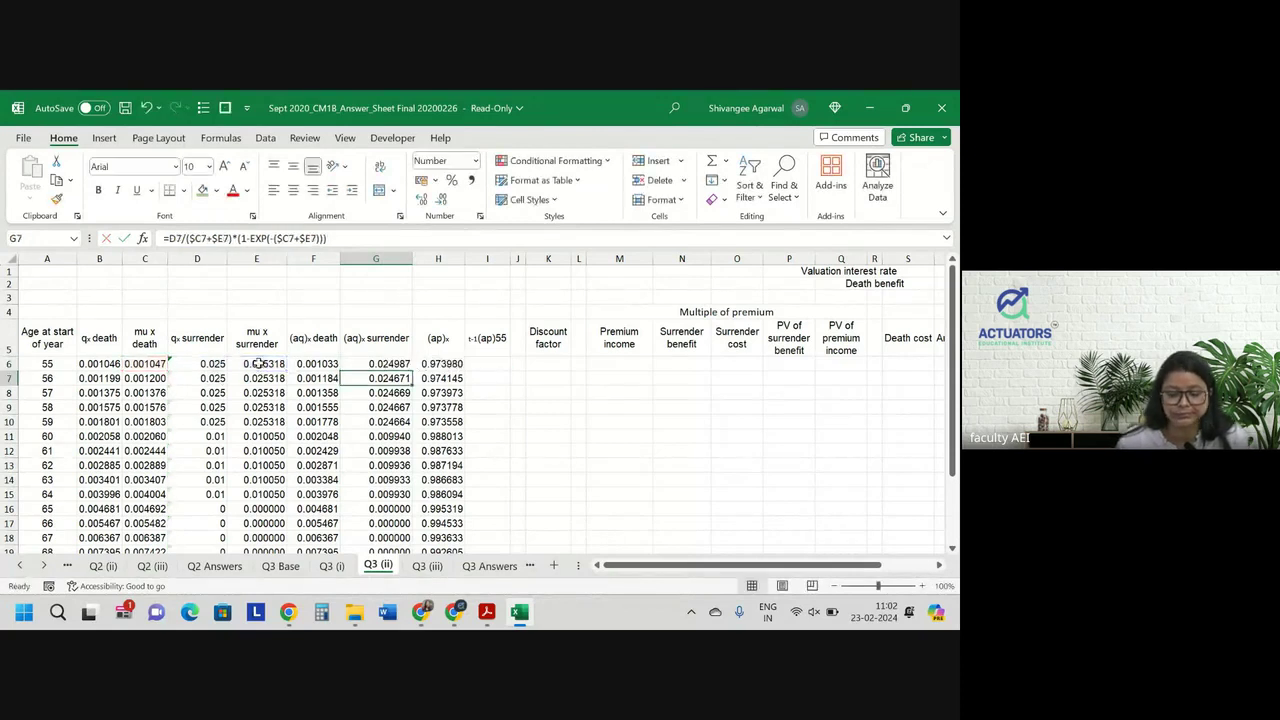
{"action": "left_click", "coordinate": [394, 366]}
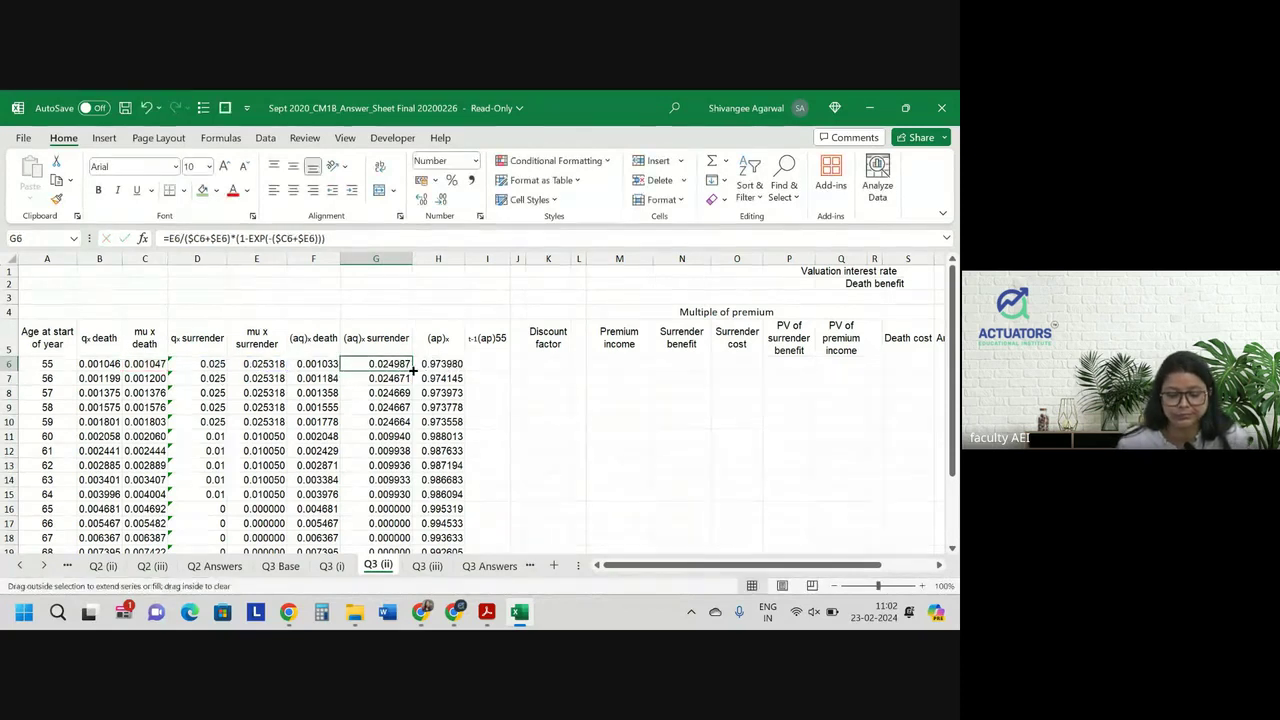
{"action": "double_click", "coordinate": [410, 367]}
{"action": "key", "text": "F2"}
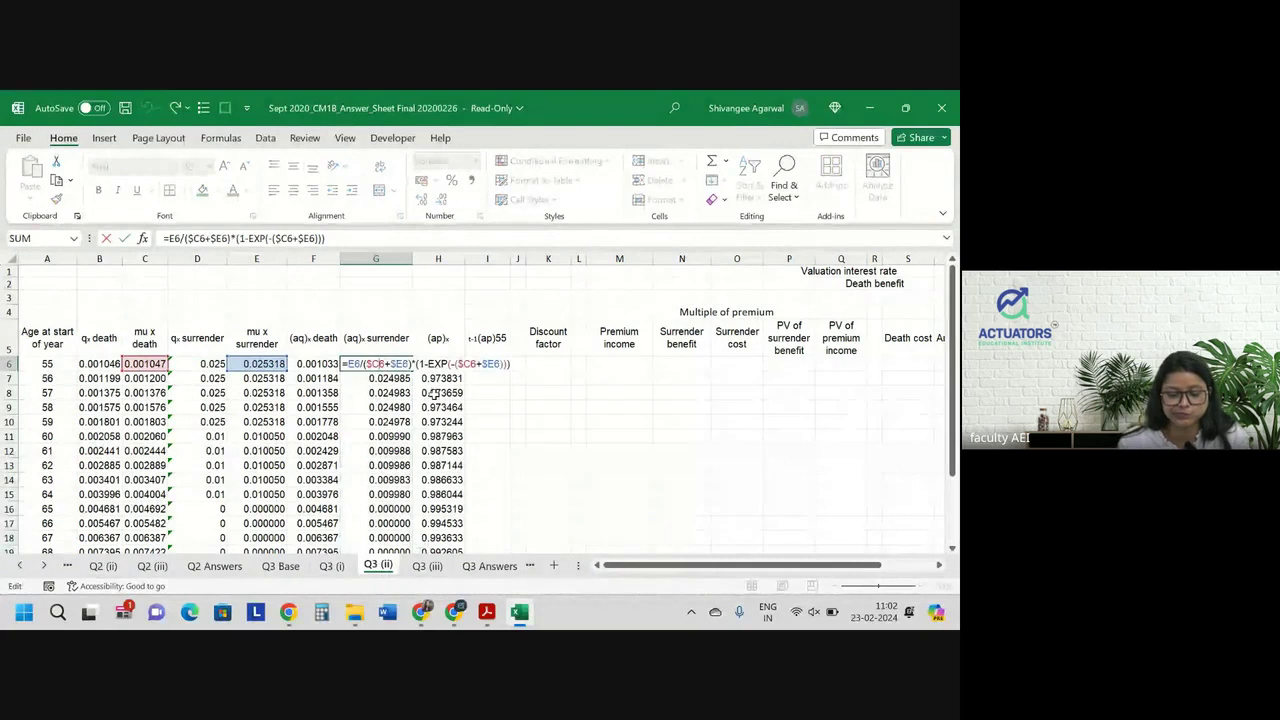
{"action": "key", "text": "Return"}
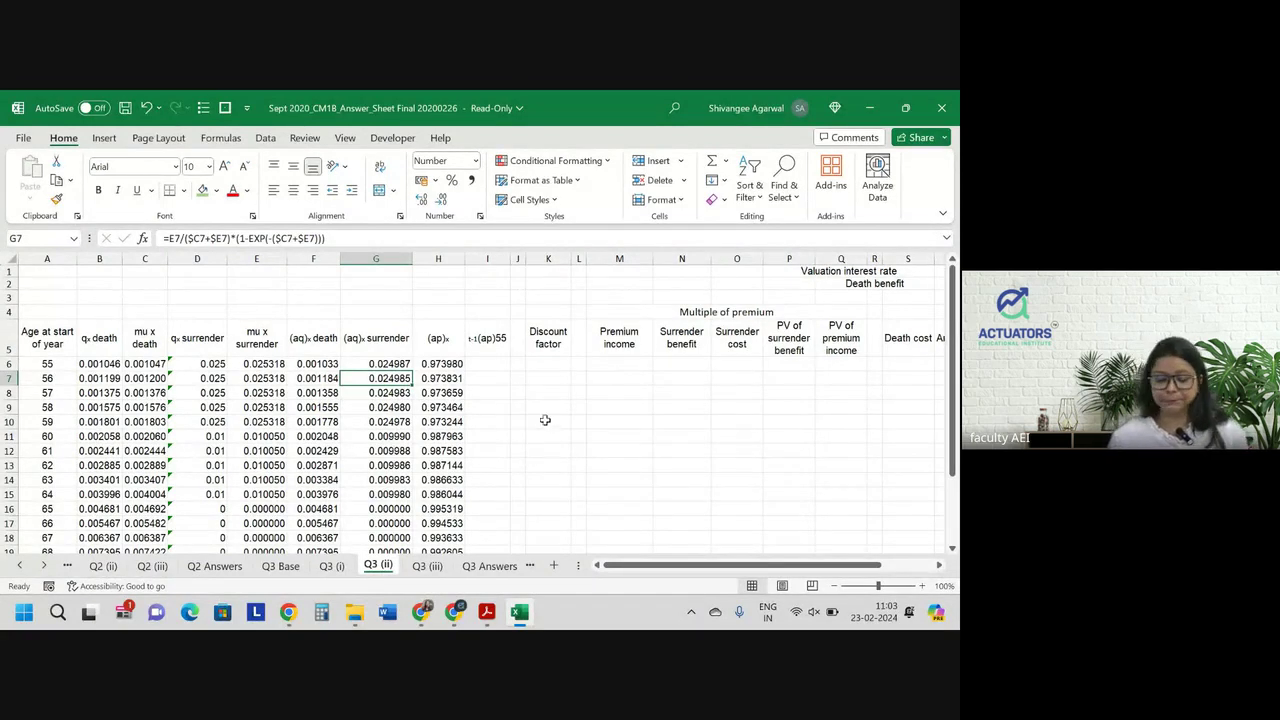
Build the t-1(ap)55 column with 1 in I6 and =I6*H6 from I7 down.
{"action": "left_click", "coordinate": [488, 361]}
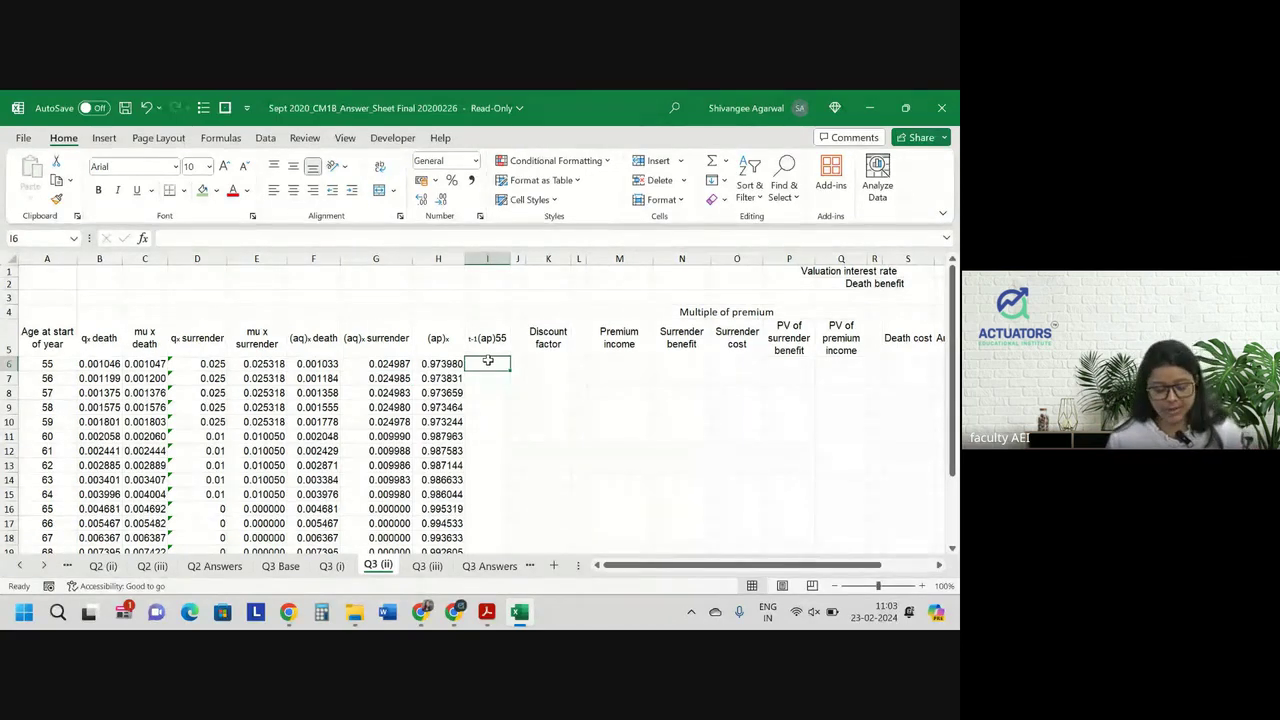
{"action": "type", "text": "1"}
{"action": "key", "text": "Return"}
{"action": "type", "text": "="}
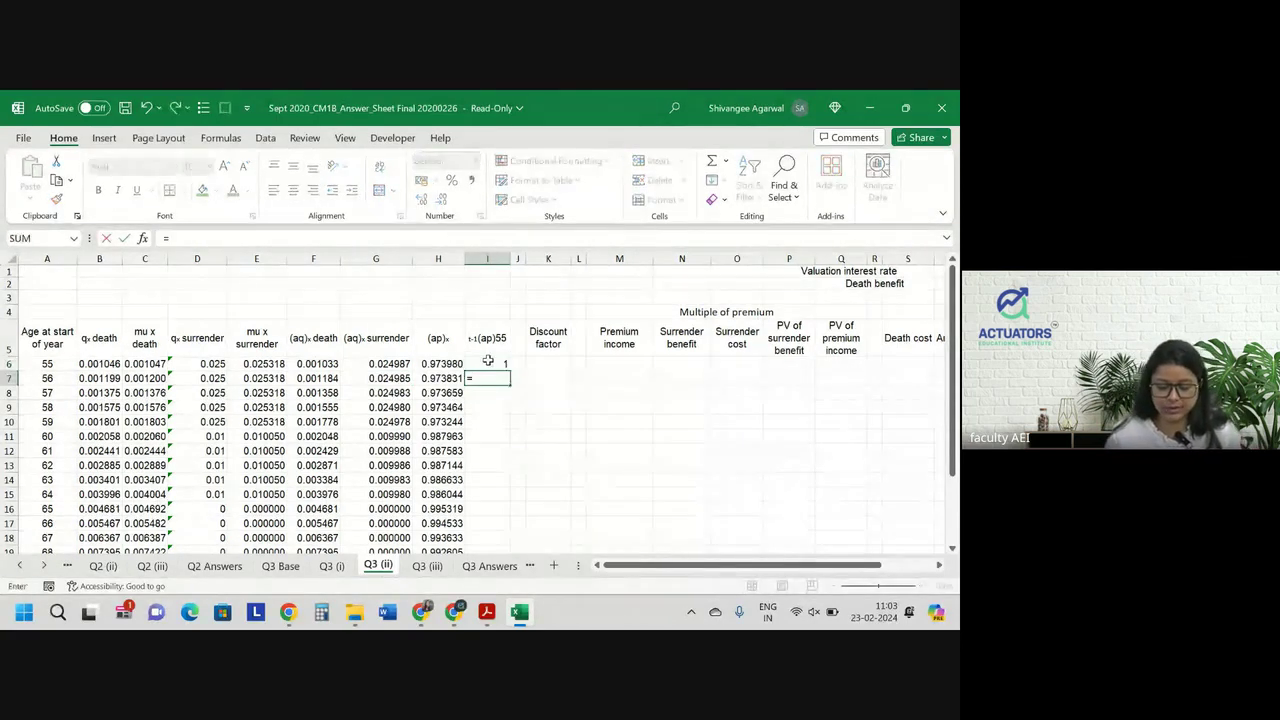
{"action": "left_click", "coordinate": [488, 361]}
{"action": "type", "text": "*"}
{"action": "key", "text": "Left"}
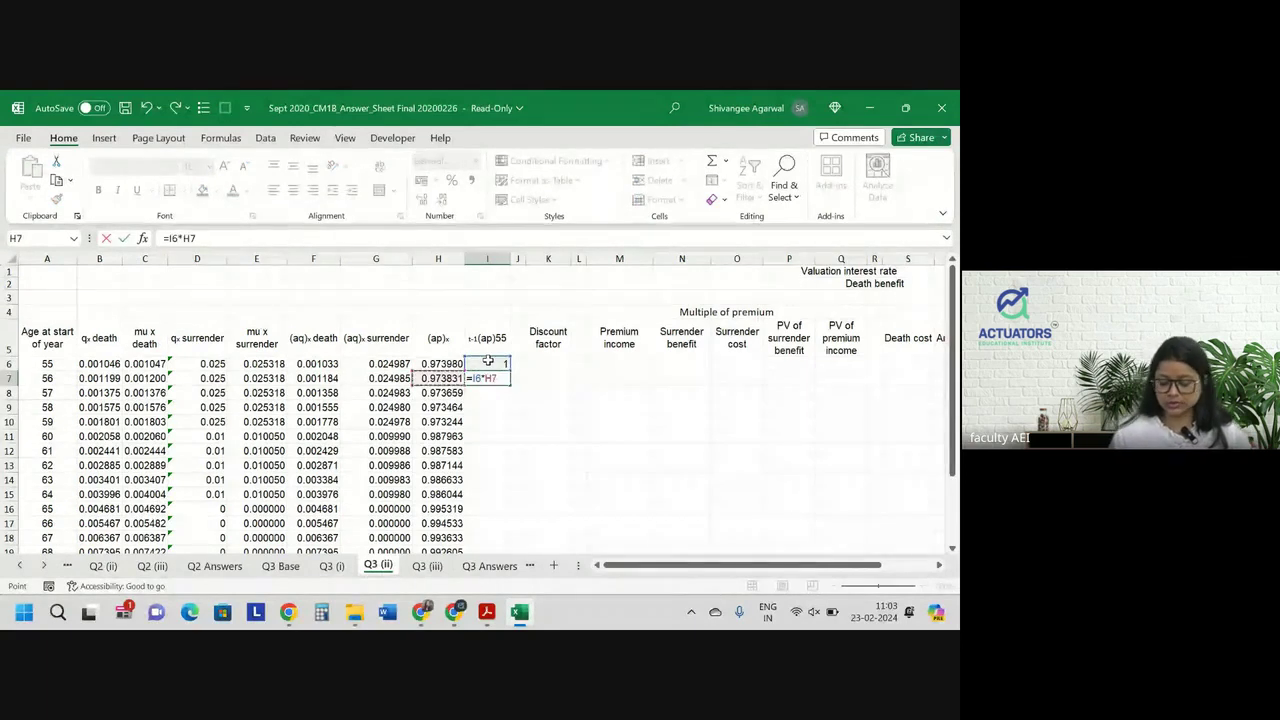
{"action": "key", "text": "Up"}
{"action": "key", "text": "Return"}
{"action": "left_click", "coordinate": [490, 377]}
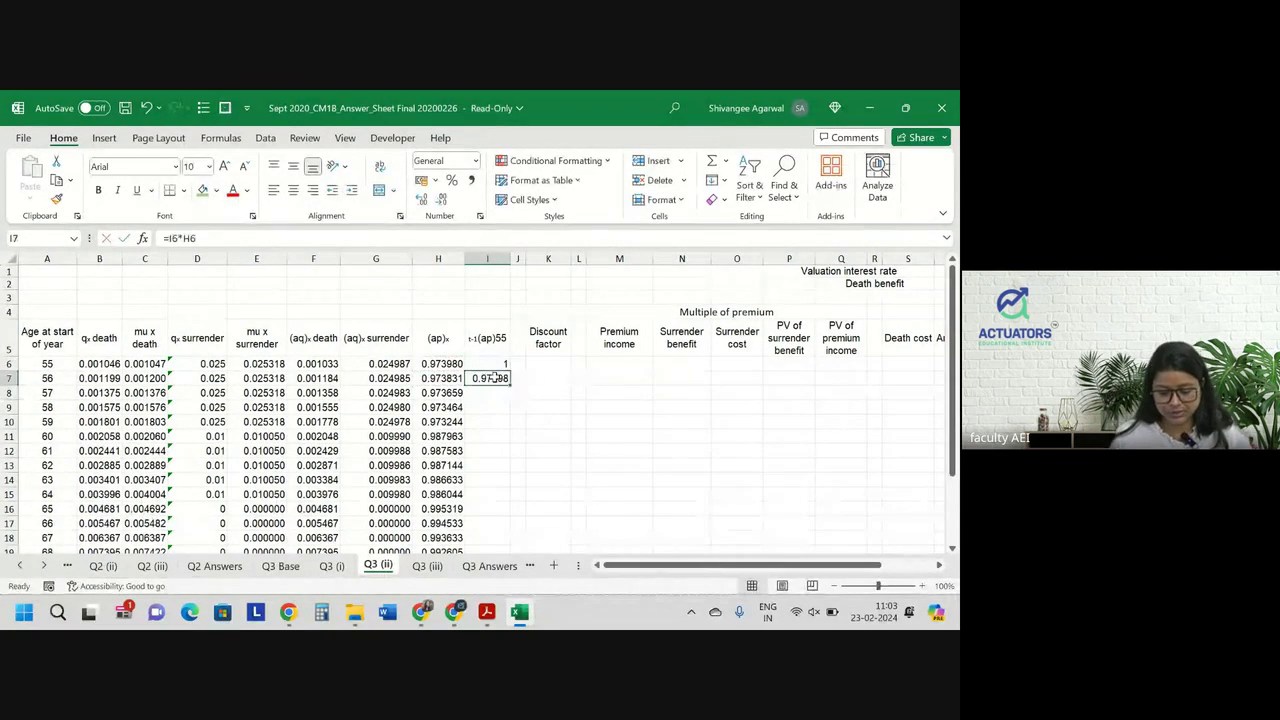
{"action": "double_click", "coordinate": [510, 385]}
Display the t-1(ap)55 column from I6 down to six decimal places.
{"action": "left_click", "coordinate": [492, 364]}
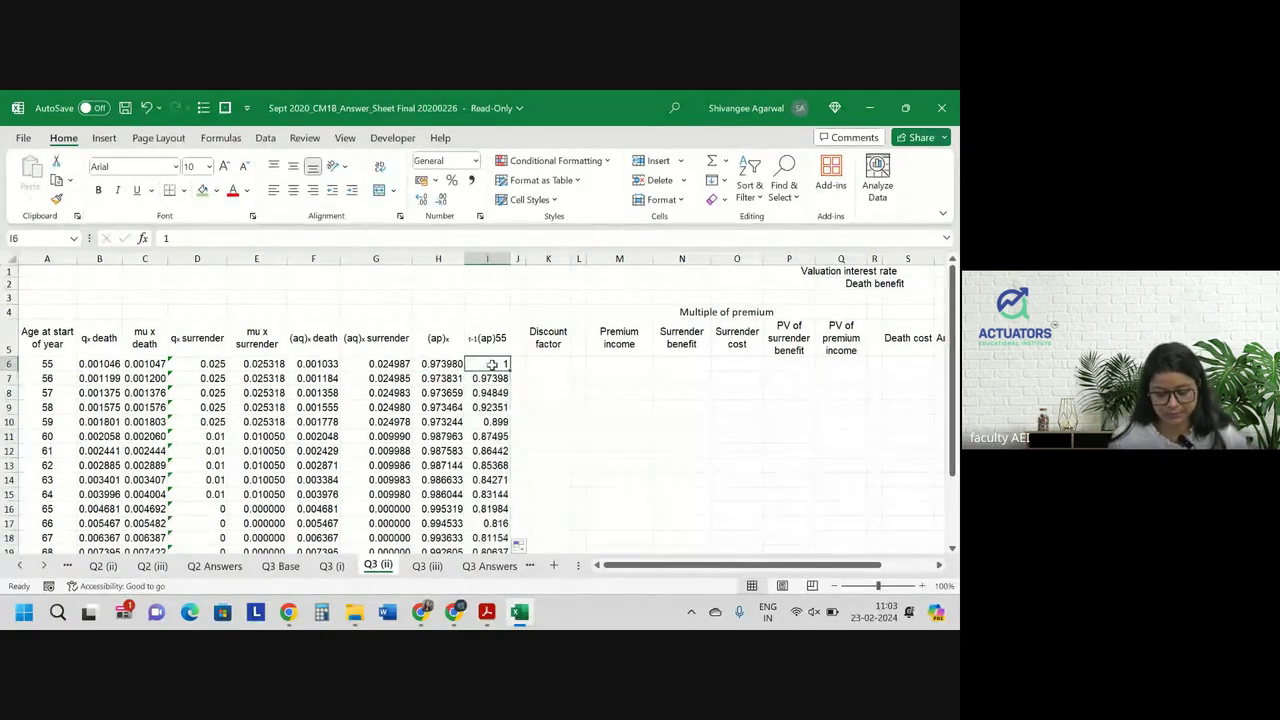
{"action": "key", "text": "ctrl+shift+Down"}
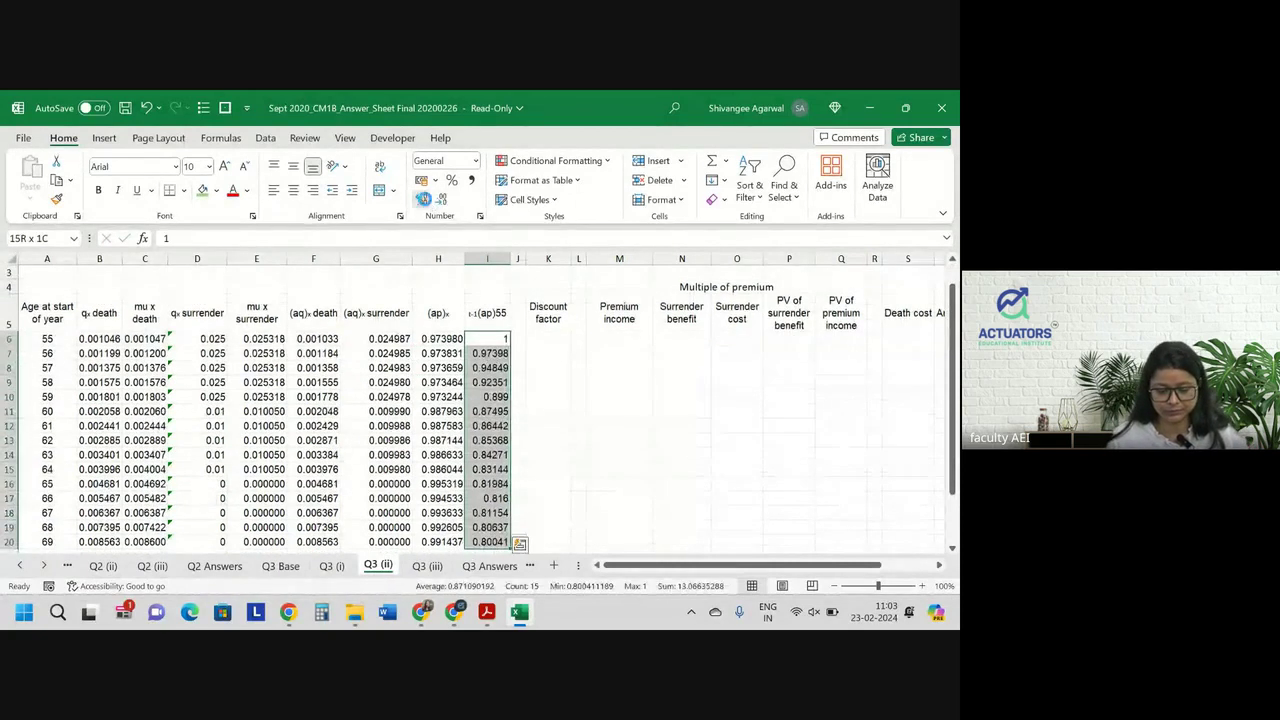
{"action": "left_click", "coordinate": [424, 198]}
{"action": "double_click", "coordinate": [557, 339]}
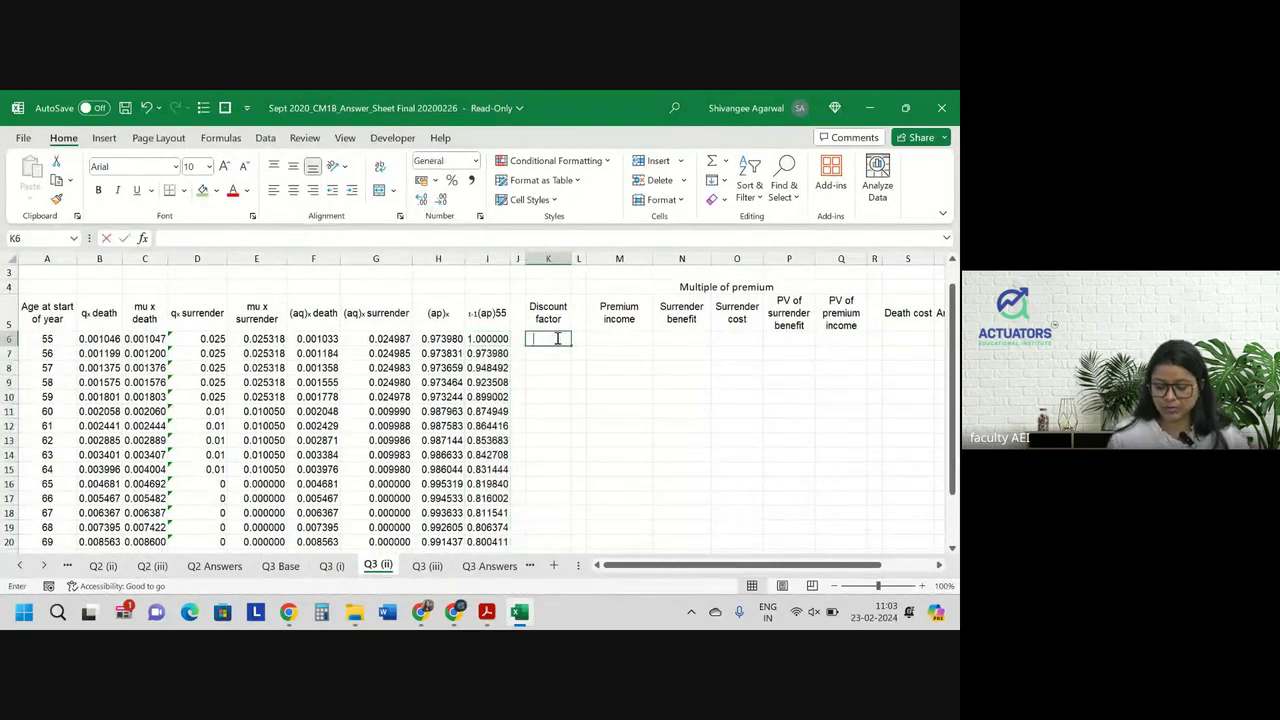
{"action": "type", "text": "="}
{"action": "scroll", "coordinate": [556, 339], "scroll_direction": "up", "scroll_amount": 1}
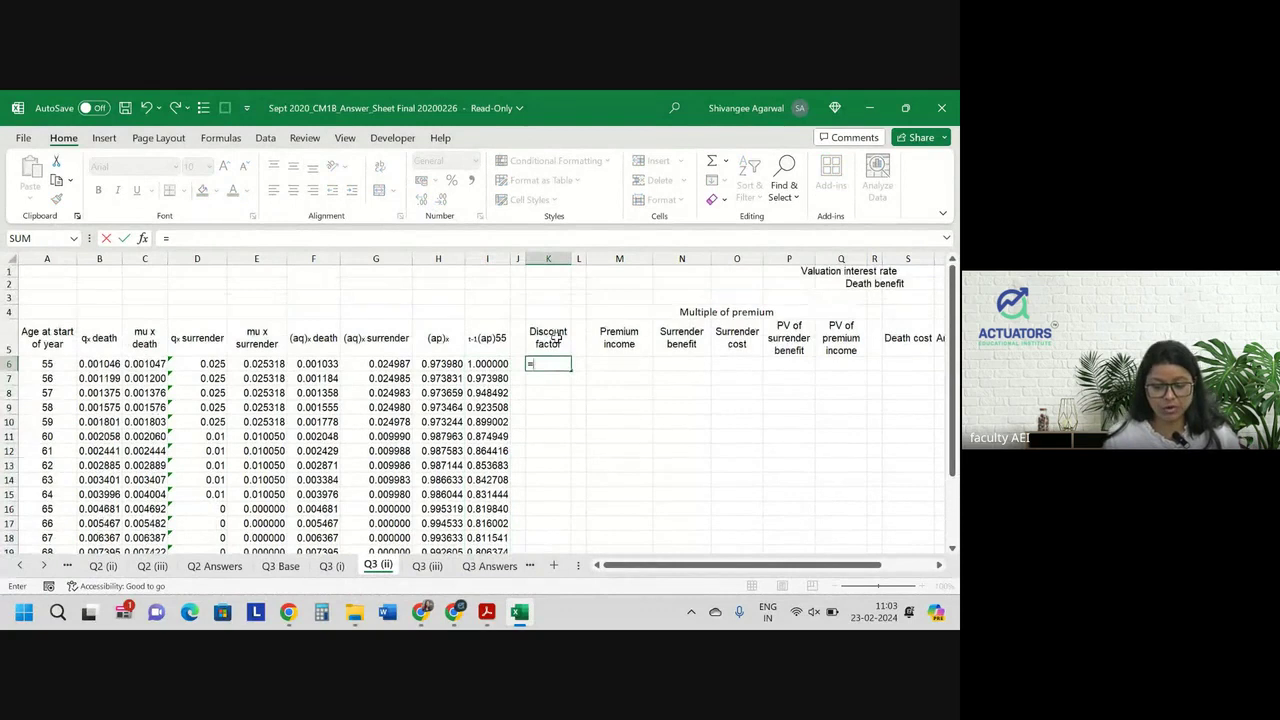
{"action": "scroll", "coordinate": [557, 339], "scroll_direction": "right", "scroll_amount": 3}
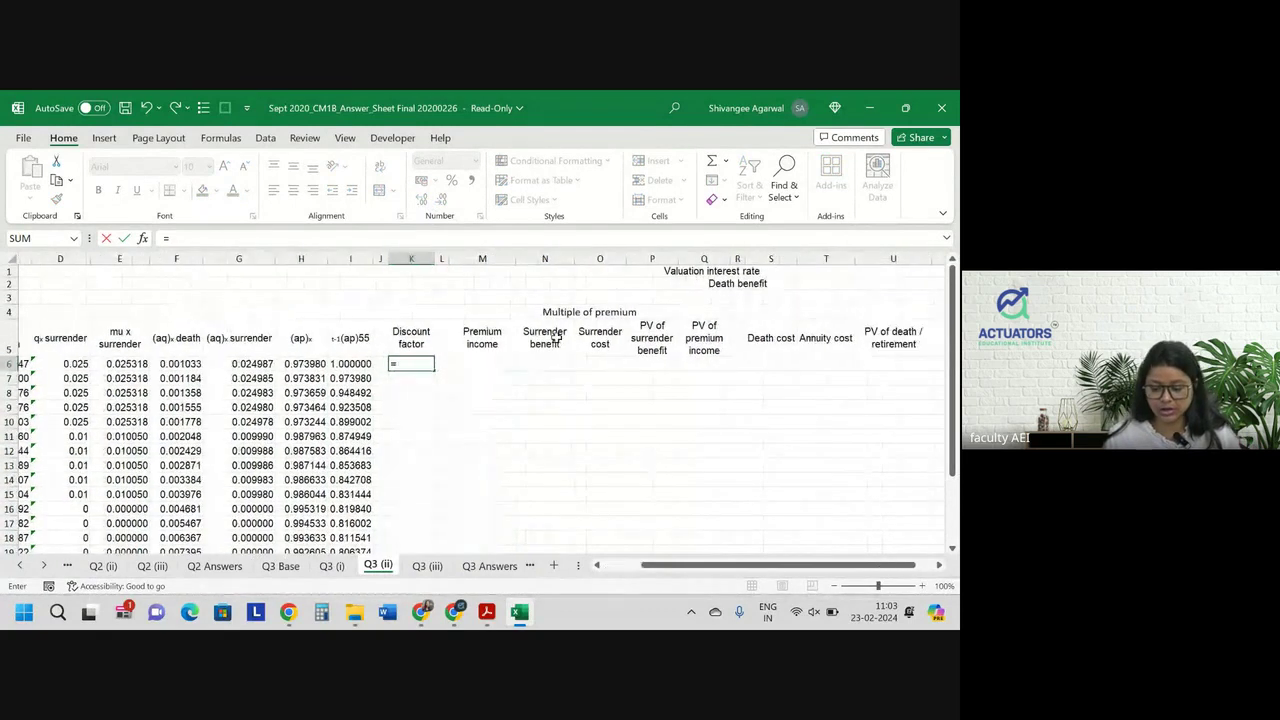
{"action": "key", "text": "Escape"}
Link the valuation interest rate in T1 to the pre-annuity interest rate with ='Q3 Base'!G2.
{"action": "left_click", "coordinate": [803, 270]}
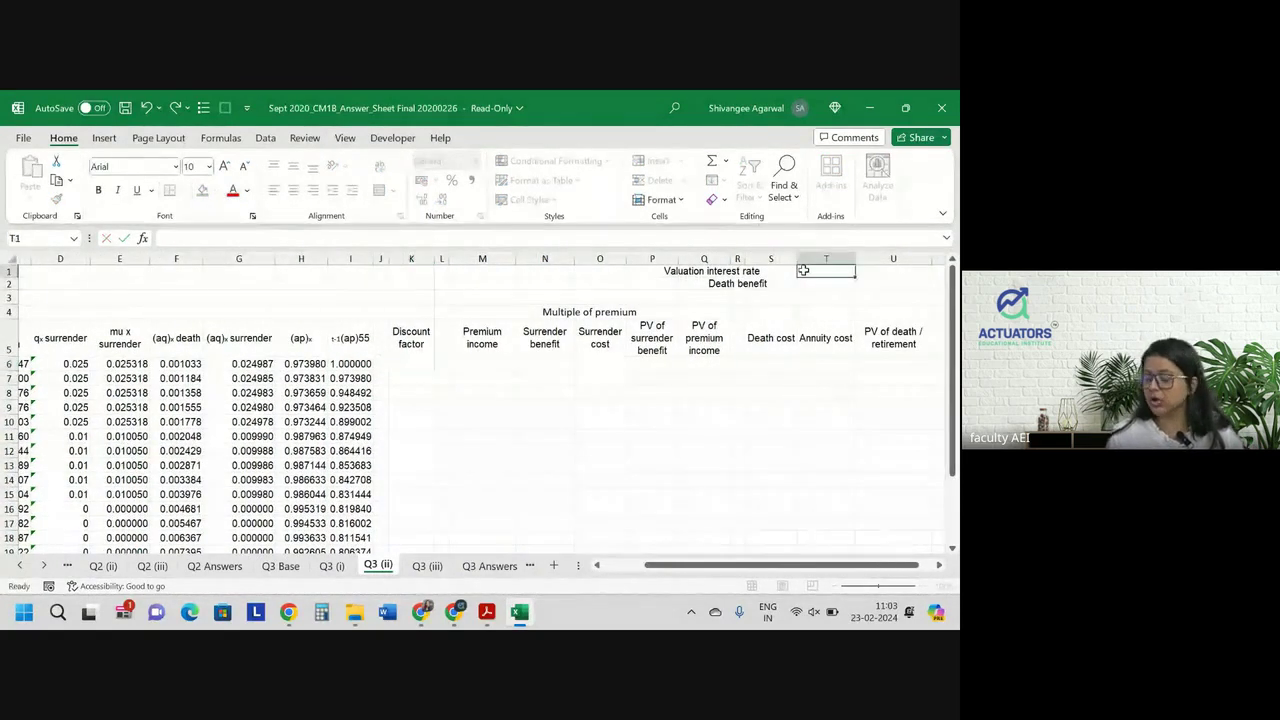
{"action": "type", "text": "="}
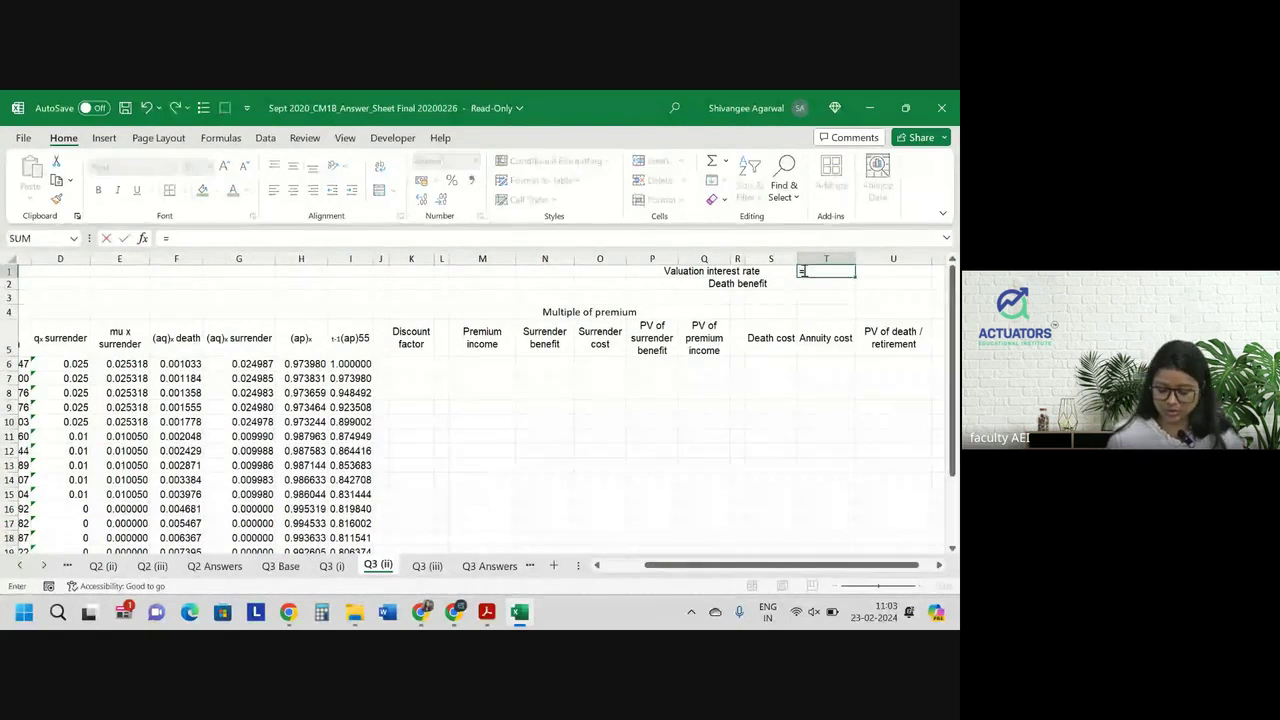
{"action": "key", "text": "ctrl+Page_Up"}
{"action": "key", "text": "ctrl+Page_Up"}
{"action": "key", "text": "ctrl+Page_Up"}
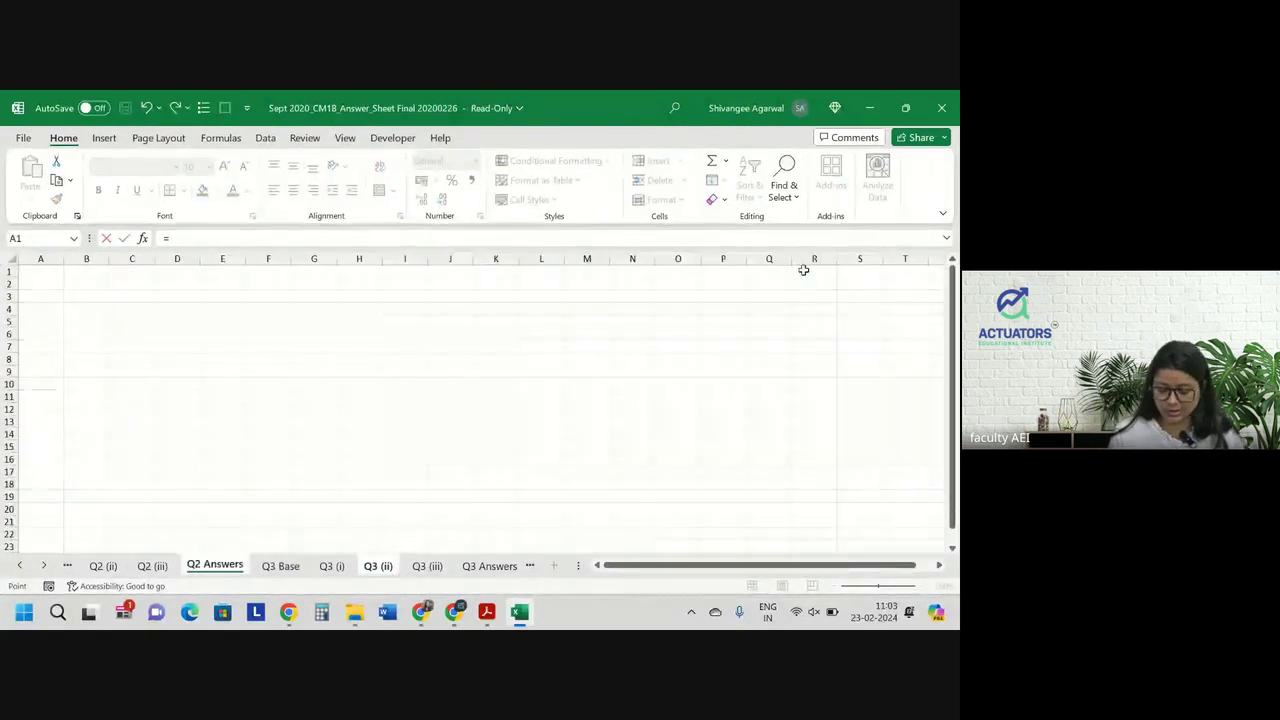
{"action": "key", "text": "ctrl+Page_Down"}
{"action": "key", "text": "ctrl+Page_Down"}
{"action": "key", "text": "ctrl+Page_Up"}
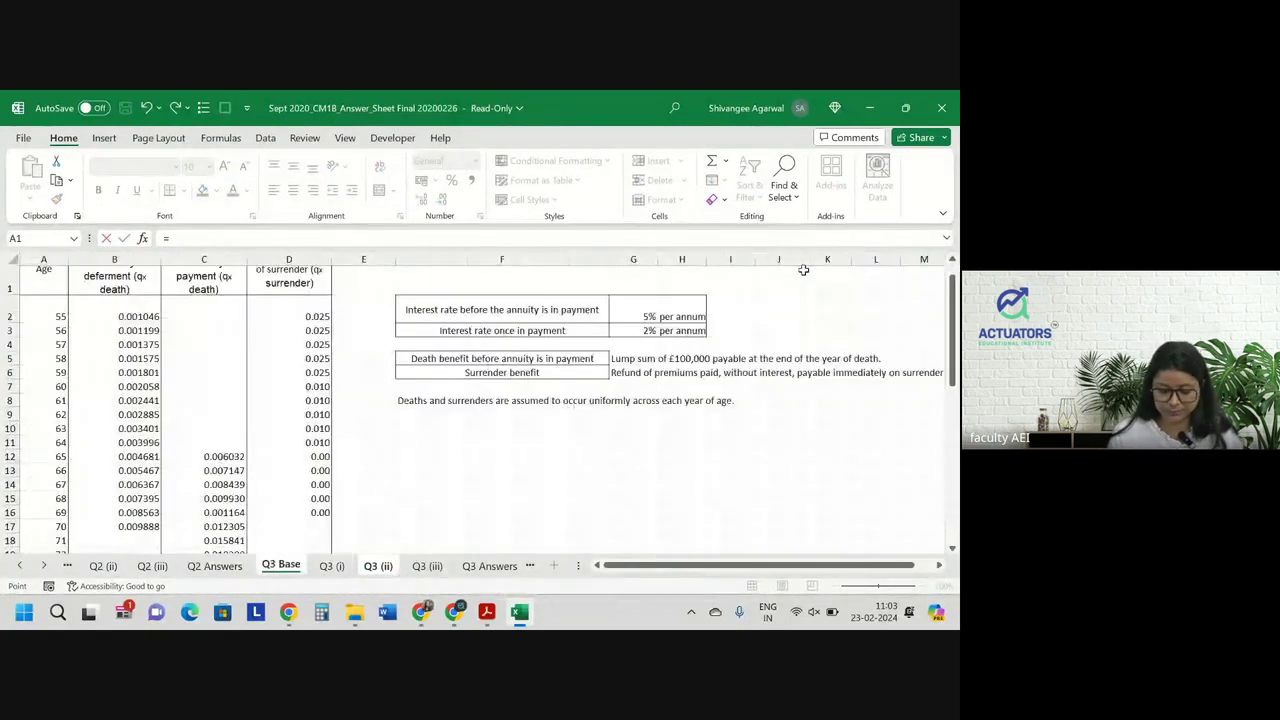
{"action": "key", "text": "Down"}
{"action": "key", "text": "Up"}
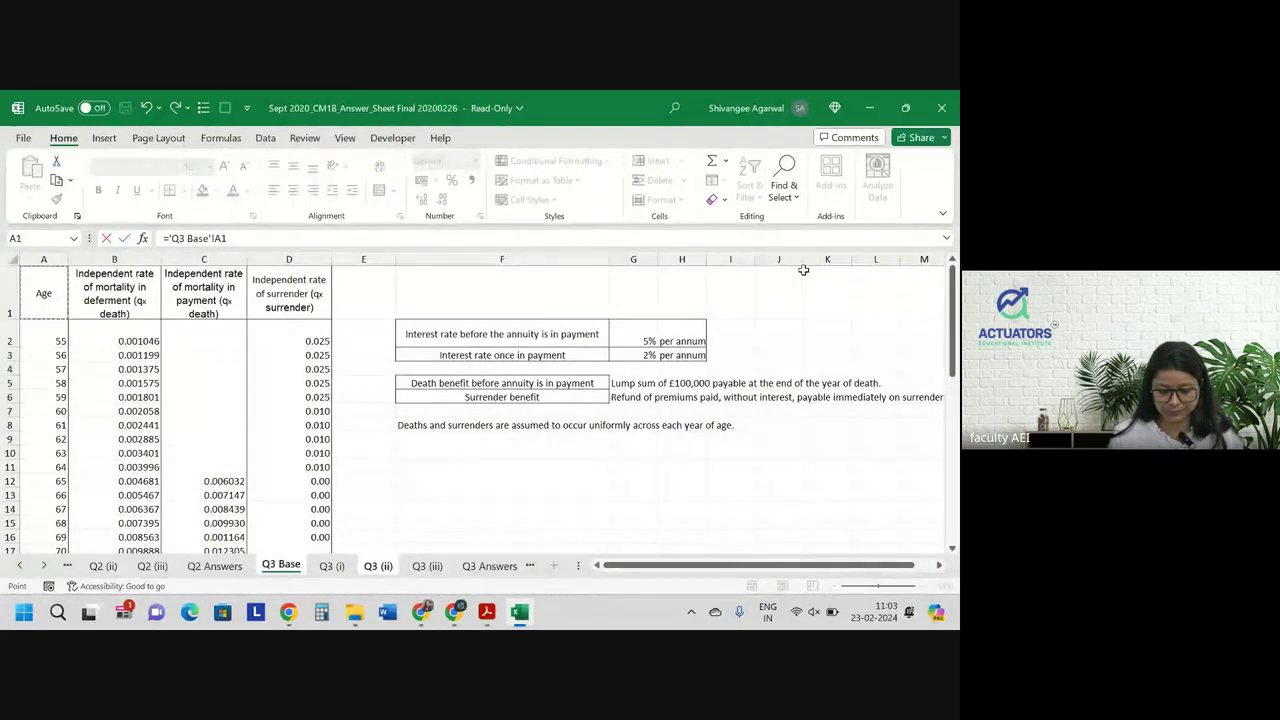
{"action": "key", "text": "Right"}
{"action": "key", "text": "Right"}
{"action": "key", "text": "Right"}
{"action": "key", "text": "Right"}
{"action": "key", "text": "Right"}
{"action": "key", "text": "Down"}
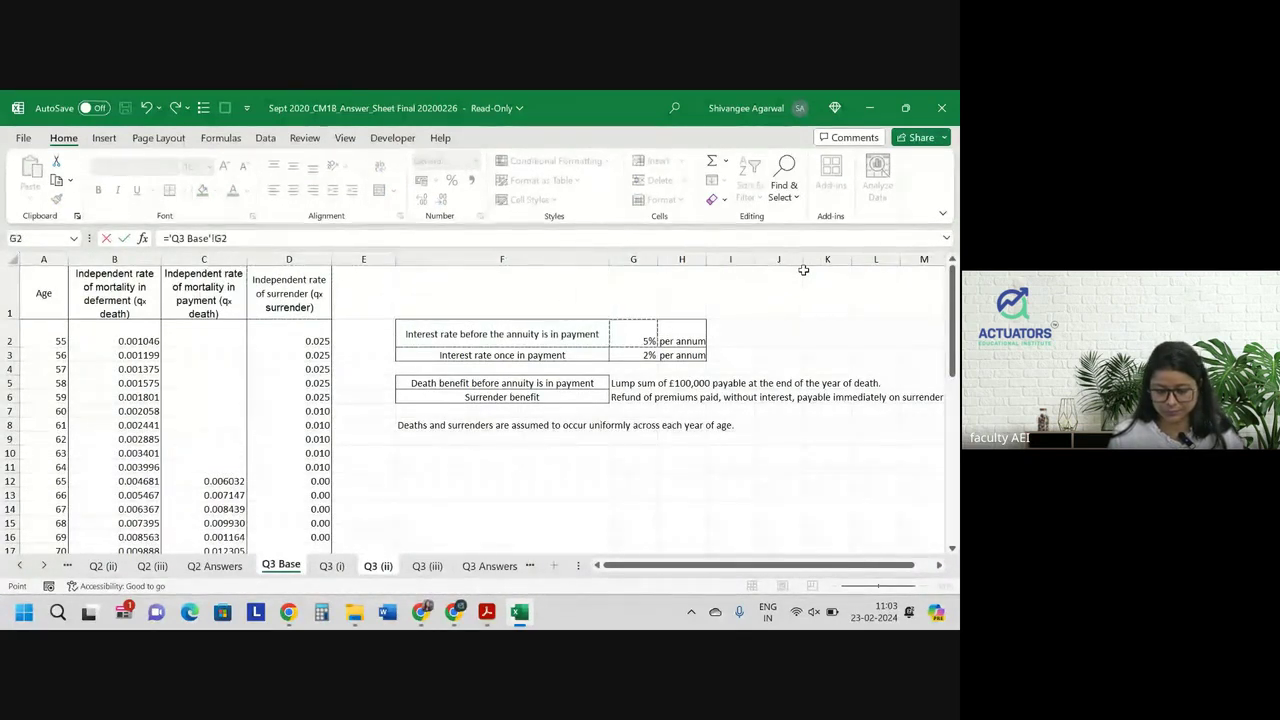
{"action": "key", "text": "Return"}
Enter the age 55 discount factor in K6 as =(1+$T$1)^-(A6-$A$6).
{"action": "key", "text": "Down"}
{"action": "key", "text": "Down"}
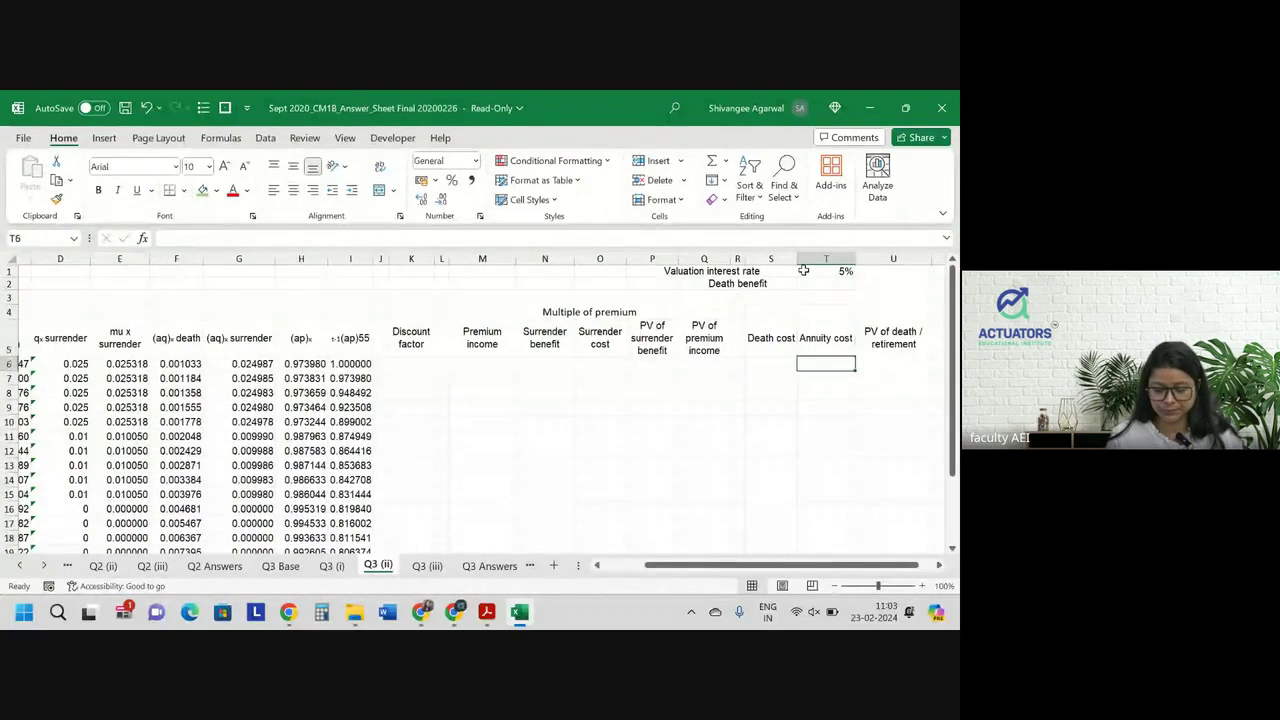
{"action": "key", "text": "ctrl+Left"}
{"action": "key", "text": "Right"}
{"action": "key", "text": "Right"}
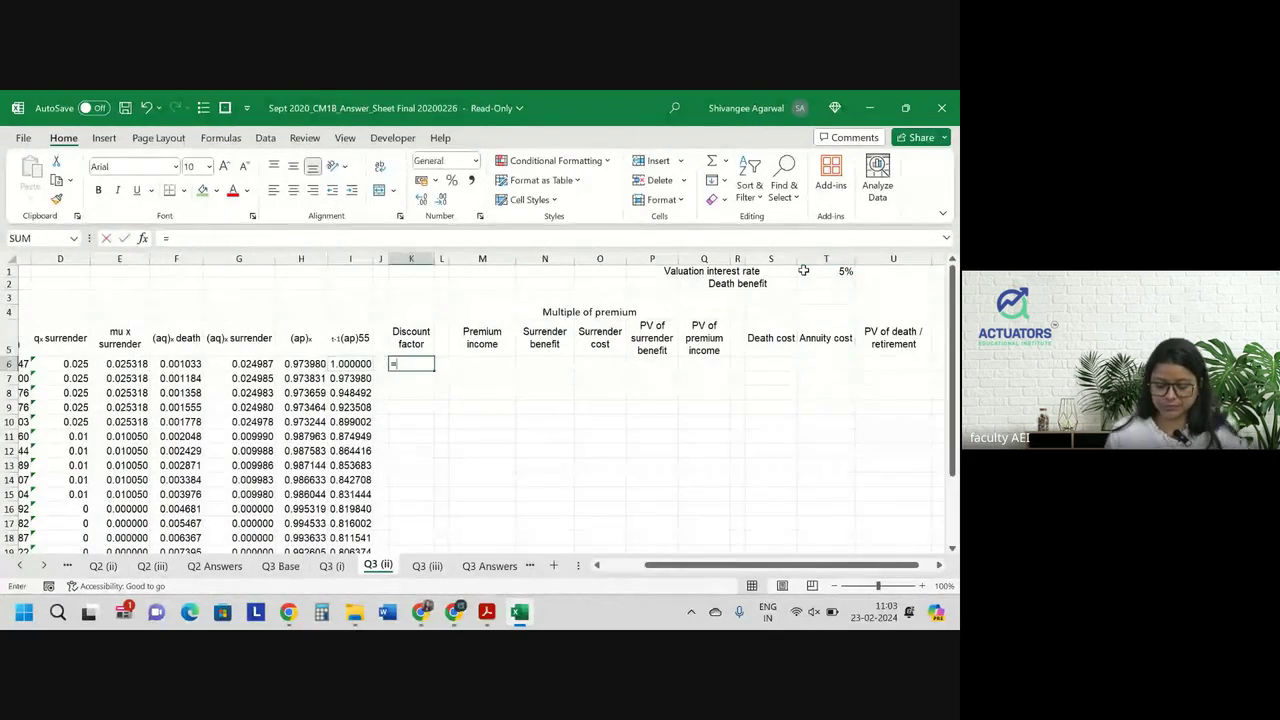
{"action": "type", "text": "=(1+"}
{"action": "left_click", "coordinate": [830, 272]}
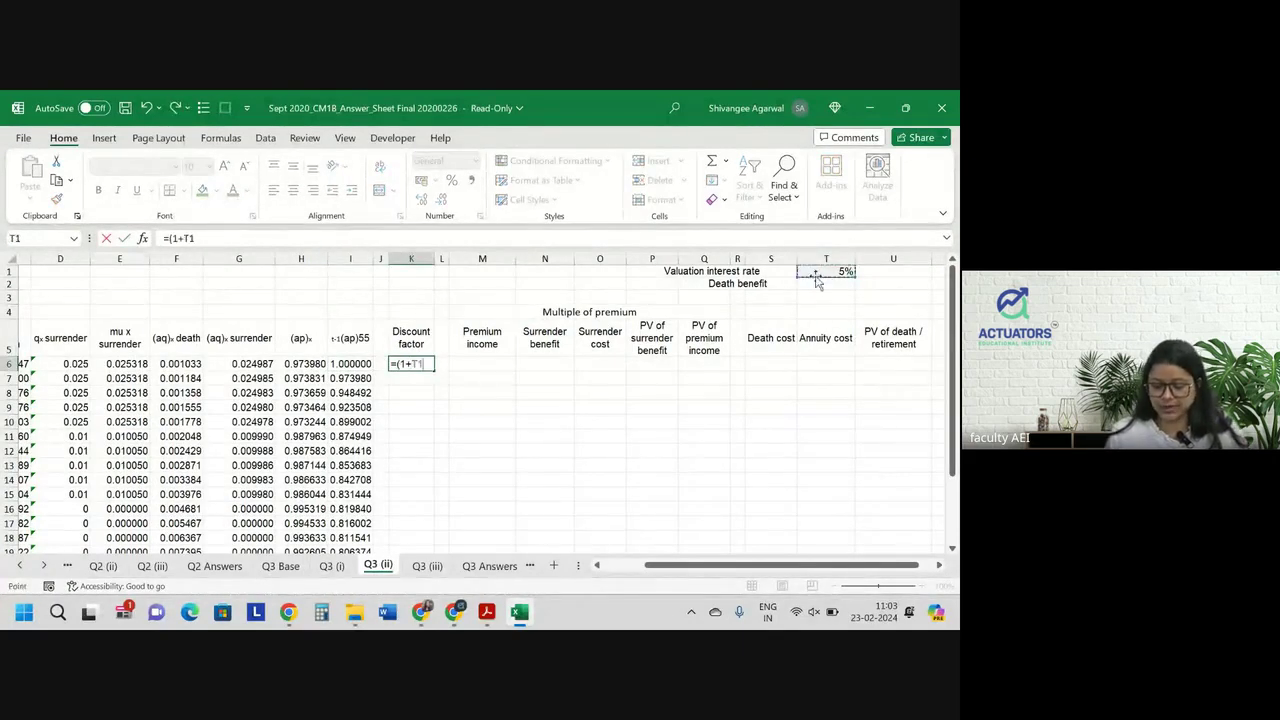
{"action": "key", "text": "F4"}
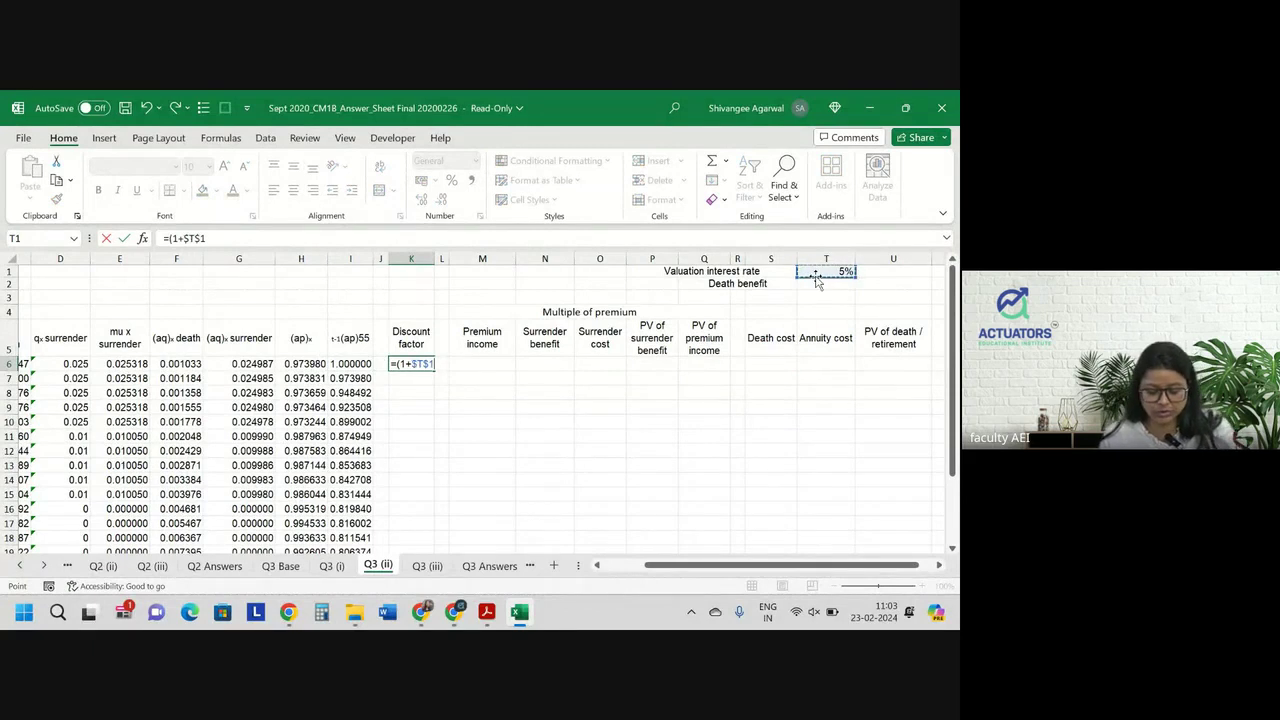
{"action": "type", "text": ")^-"}
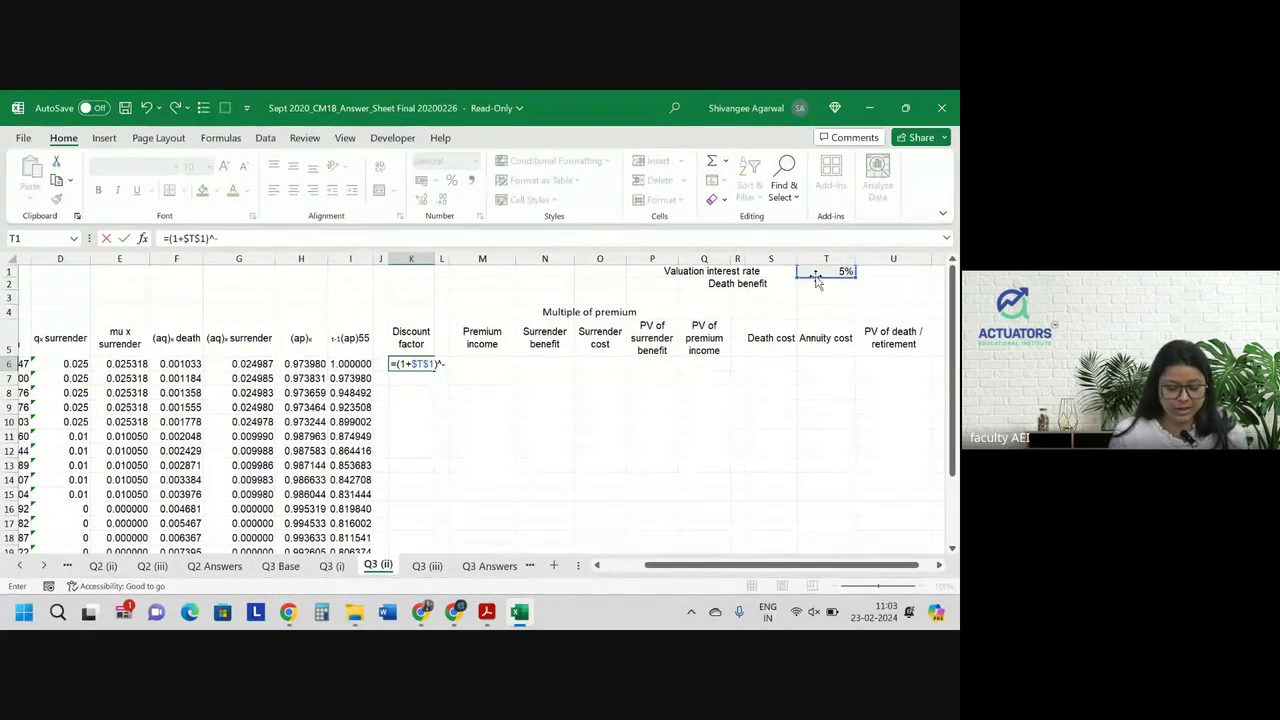
{"action": "key", "text": "Left"}
{"action": "key", "text": "Left"}
{"action": "key", "text": "Left"}
{"action": "key", "text": "Left"}
{"action": "key", "text": "Left"}
{"action": "key", "text": "Left"}
{"action": "key", "text": "Left"}
{"action": "key", "text": "Left"}
{"action": "key", "text": "Left"}
{"action": "key", "text": "Left"}
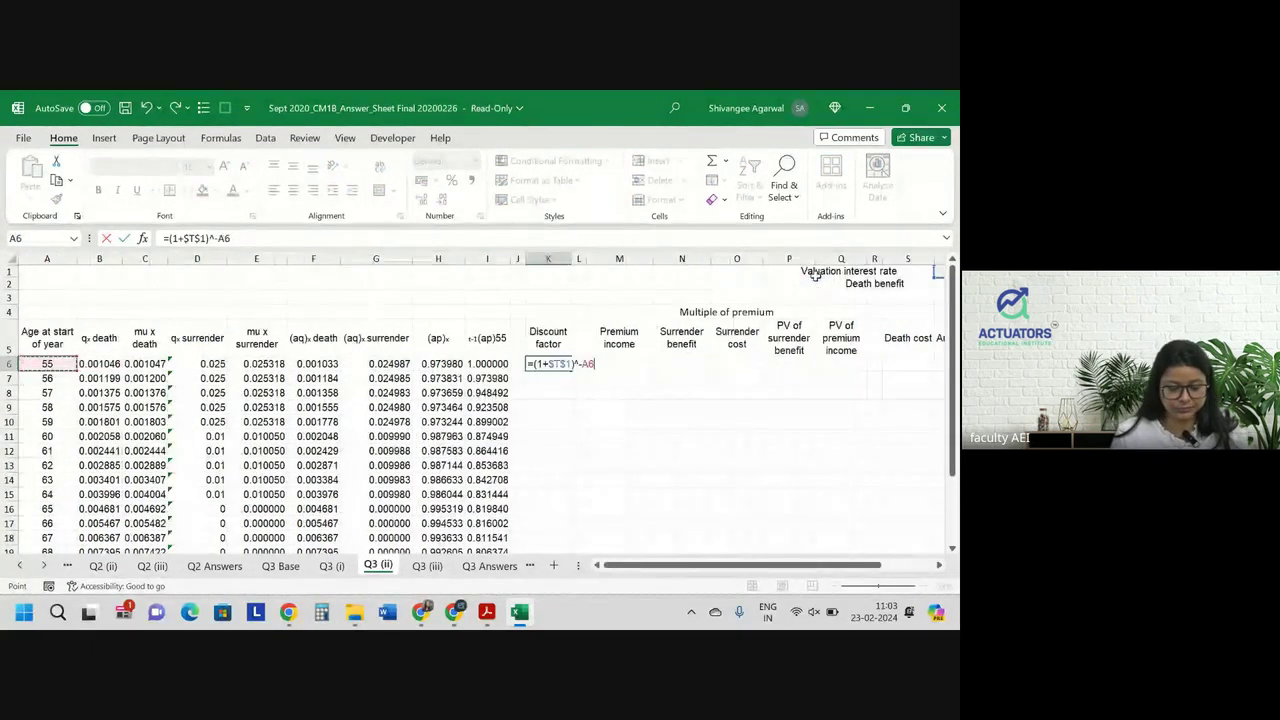
{"action": "left_click", "coordinate": [219, 238]}
{"action": "type", "text": "("}
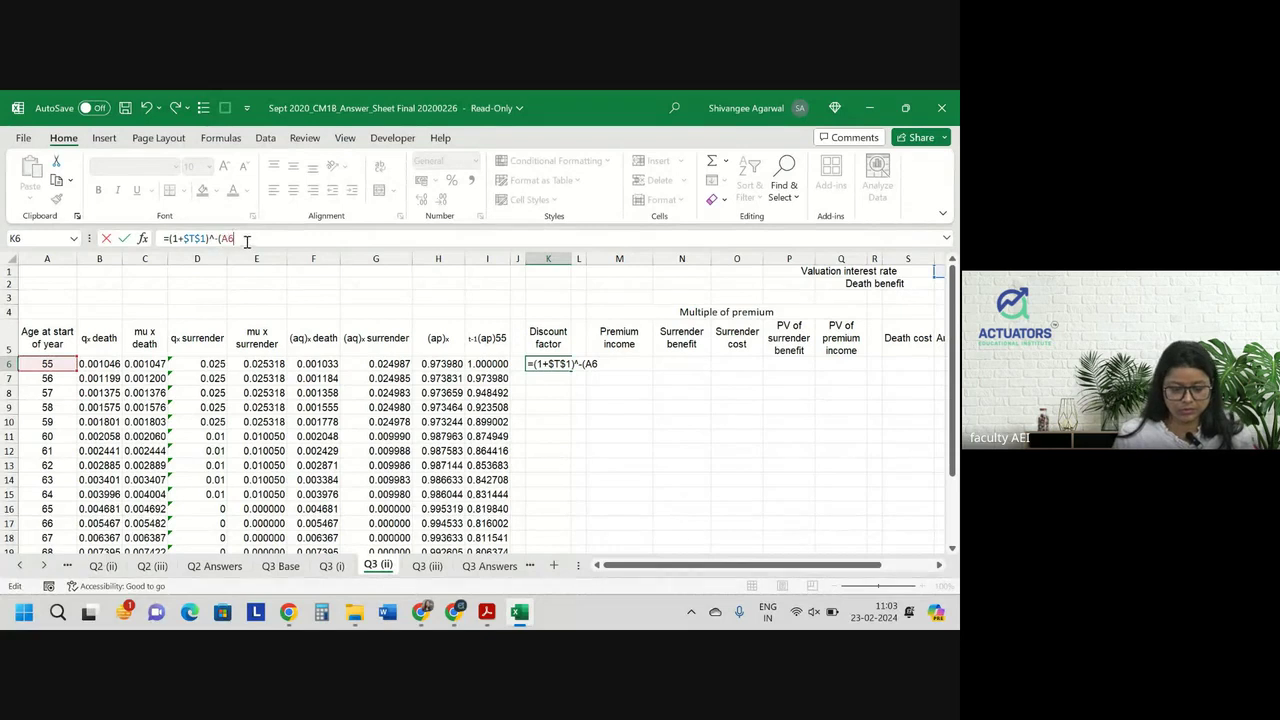
{"action": "type", "text": "="}
{"action": "key", "text": "BackSpace"}
{"action": "type", "text": "-"}
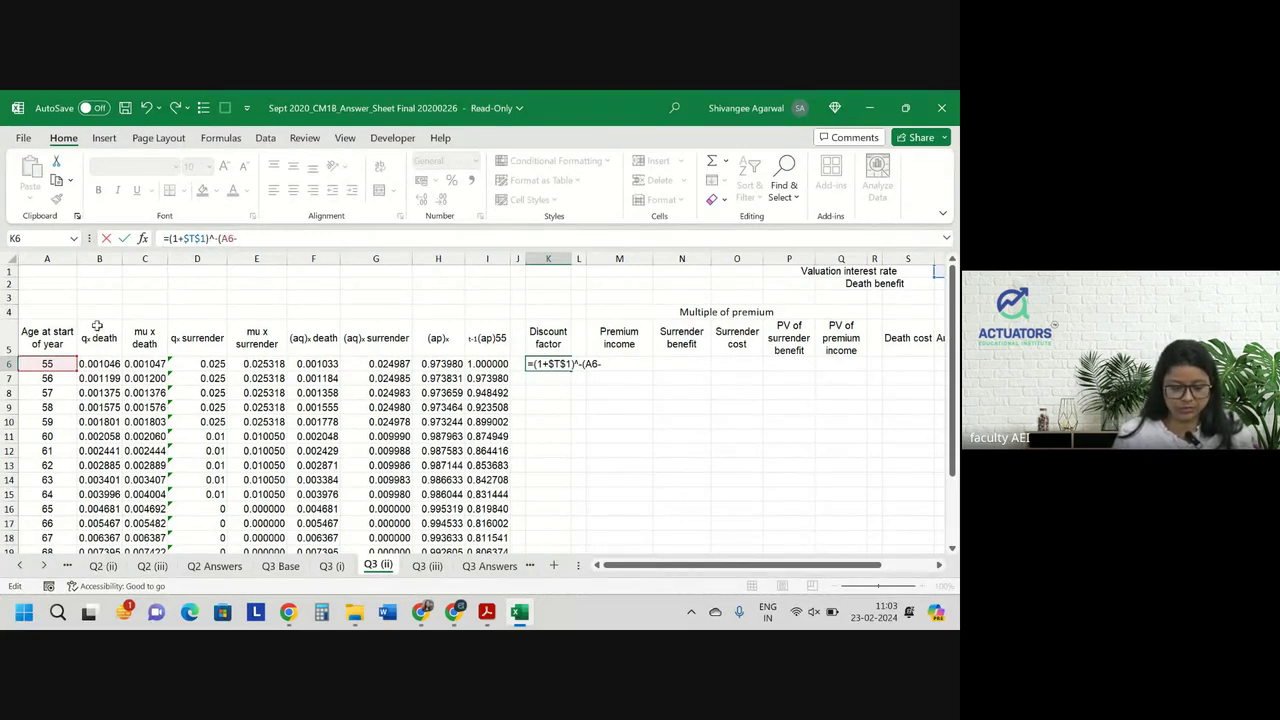
{"action": "left_click", "coordinate": [60, 364]}
{"action": "key", "text": "F4"}
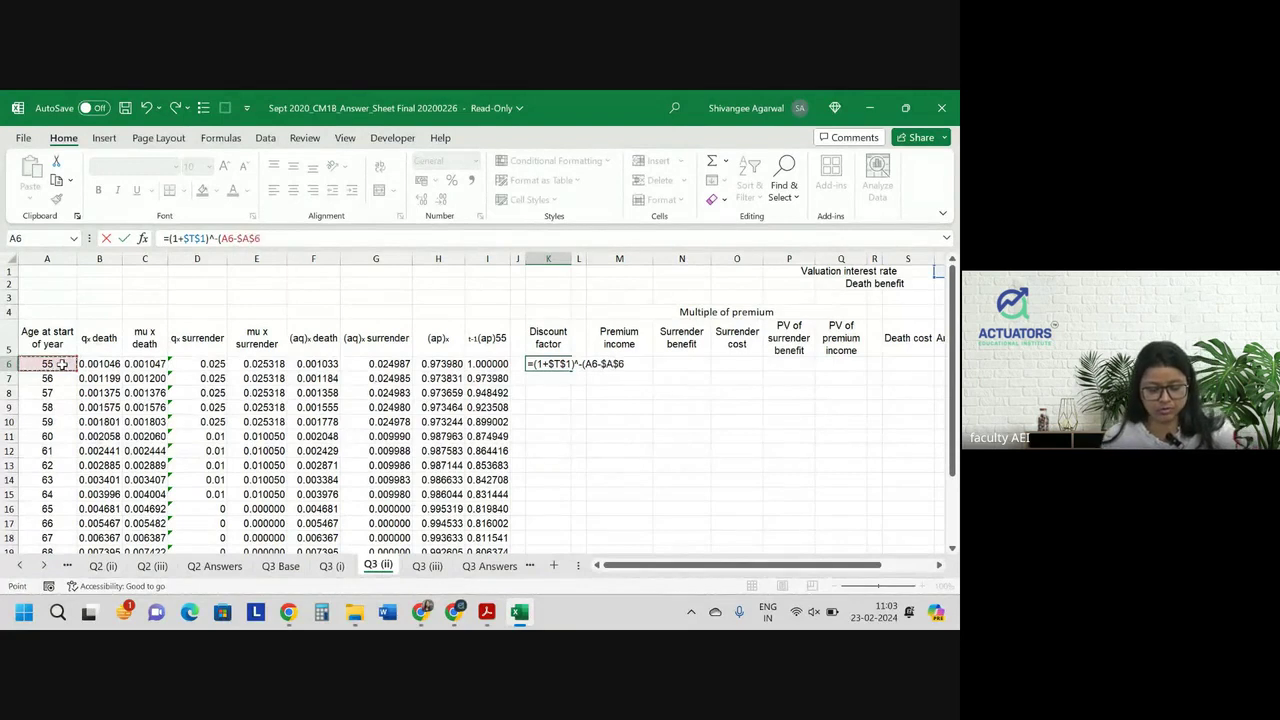
{"action": "key", "text": "Return"}
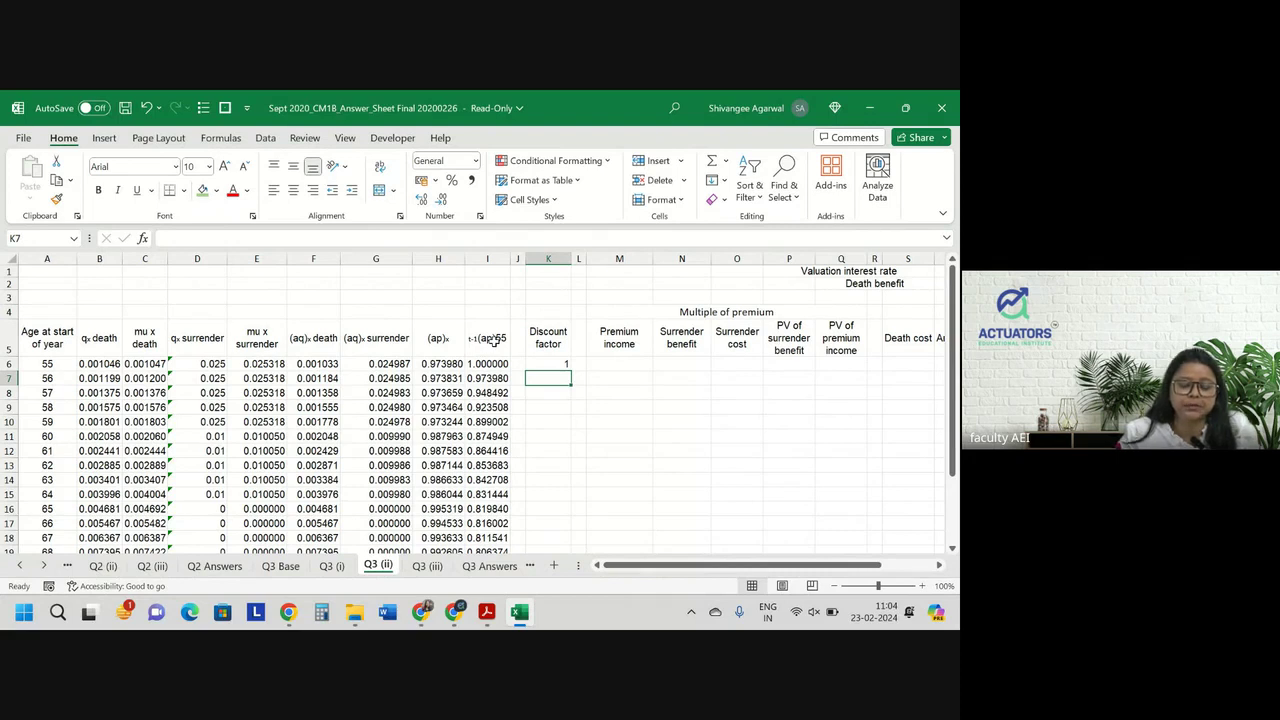
Fill the discount factor formula from K6 down to K20, the age 69 row.
{"action": "left_click", "coordinate": [565, 365]}
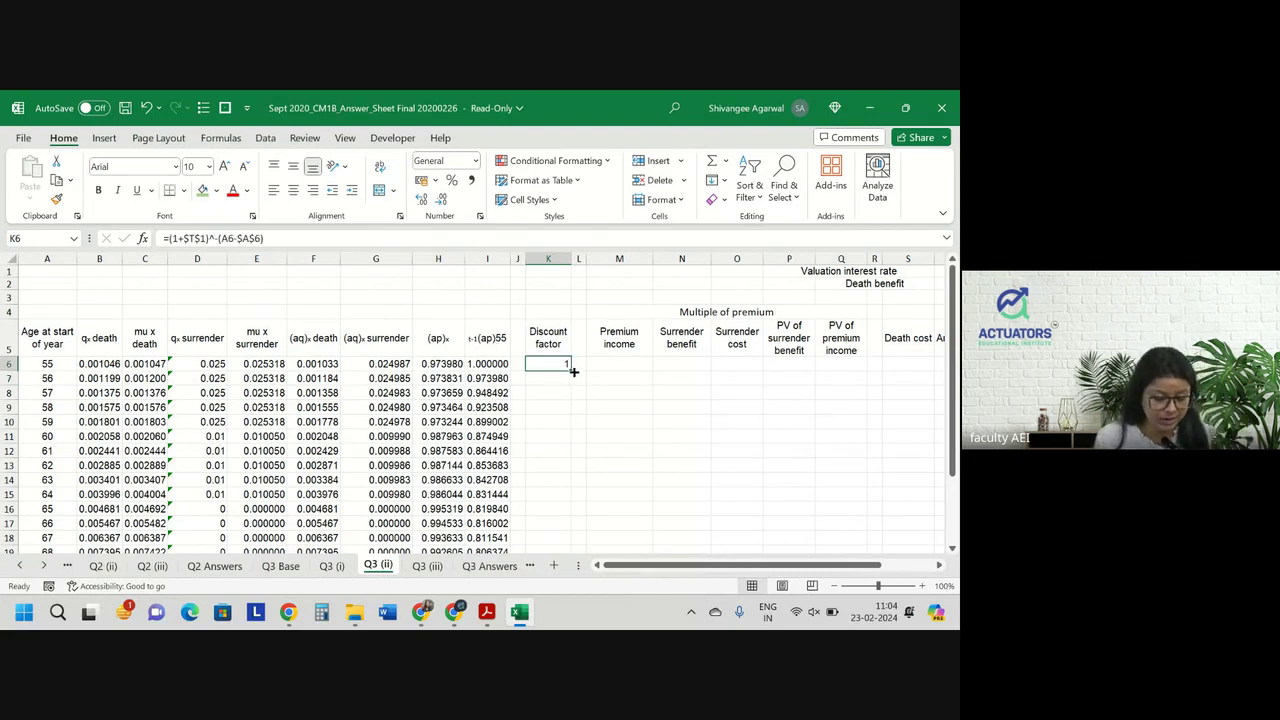
{"action": "left_click_drag", "start_coordinate": [574, 371], "coordinate": [555, 483]}
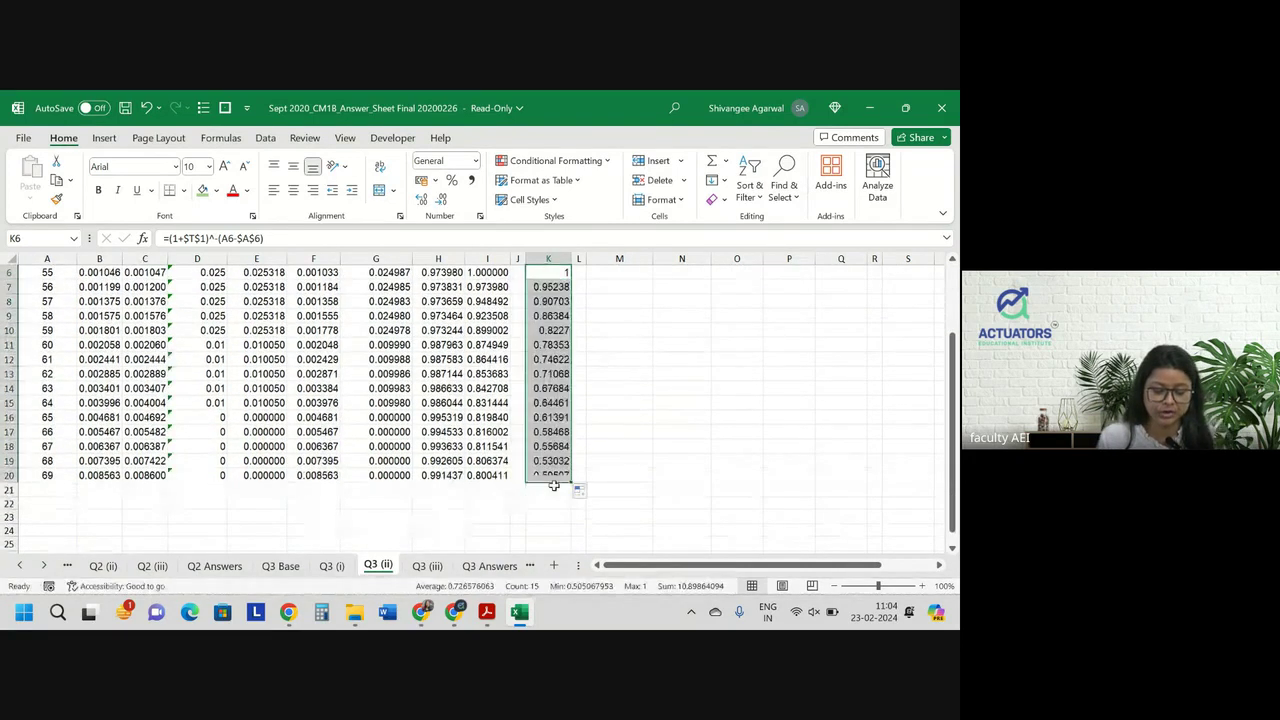
{"action": "left_click", "coordinate": [550, 474]}
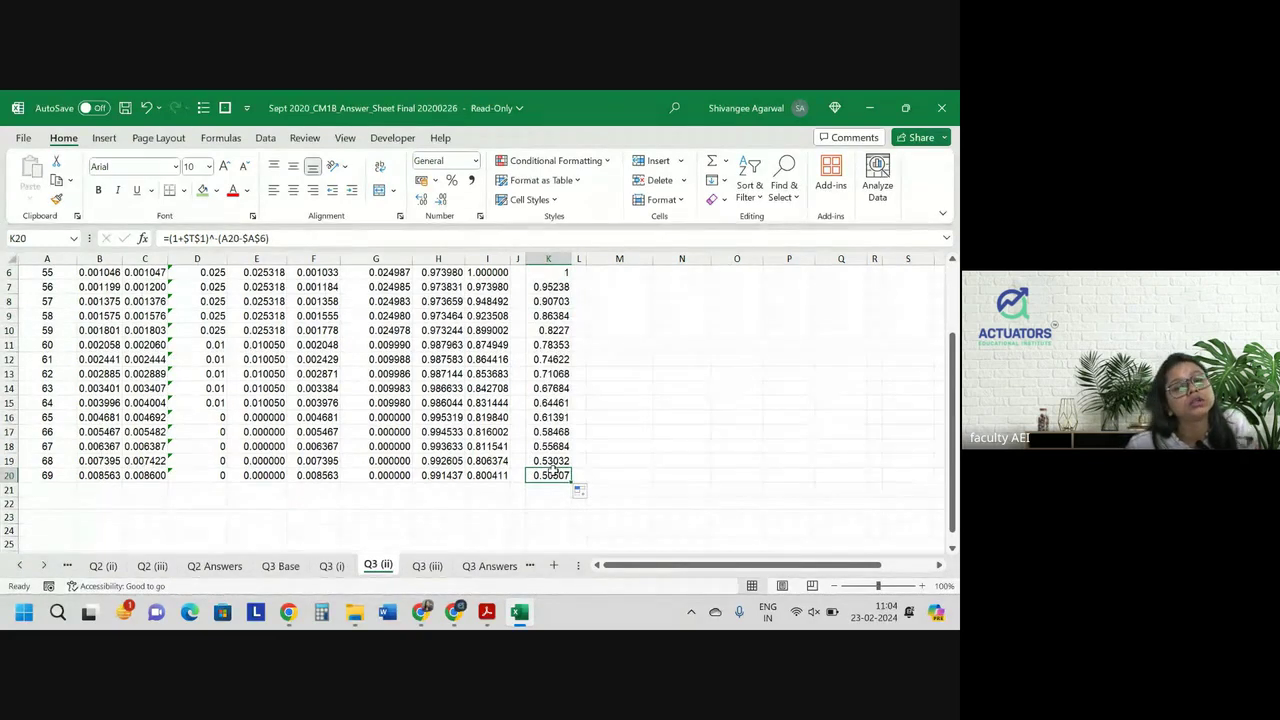
Check in the exam paper PDF when the Question 3 premiums are payable, and return to the Excel workbook.
{"action": "key", "text": "alt+Tab"}
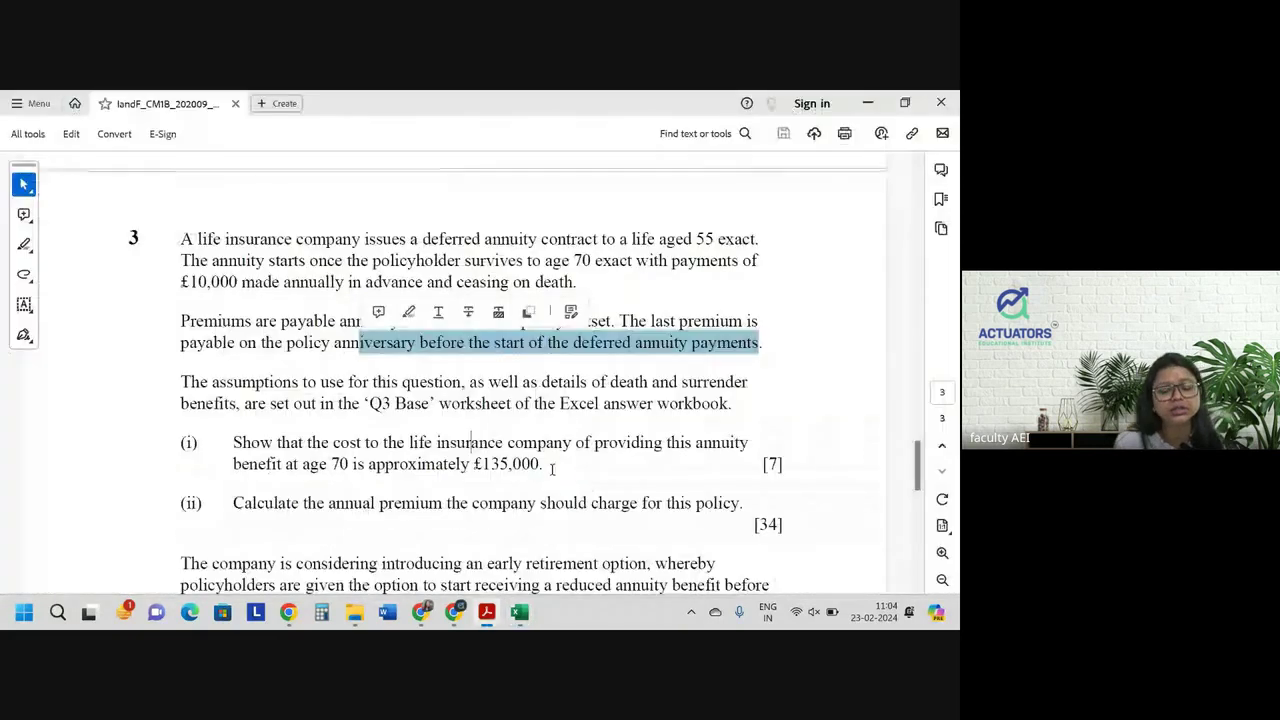
{"action": "left_click", "coordinate": [440, 381]}
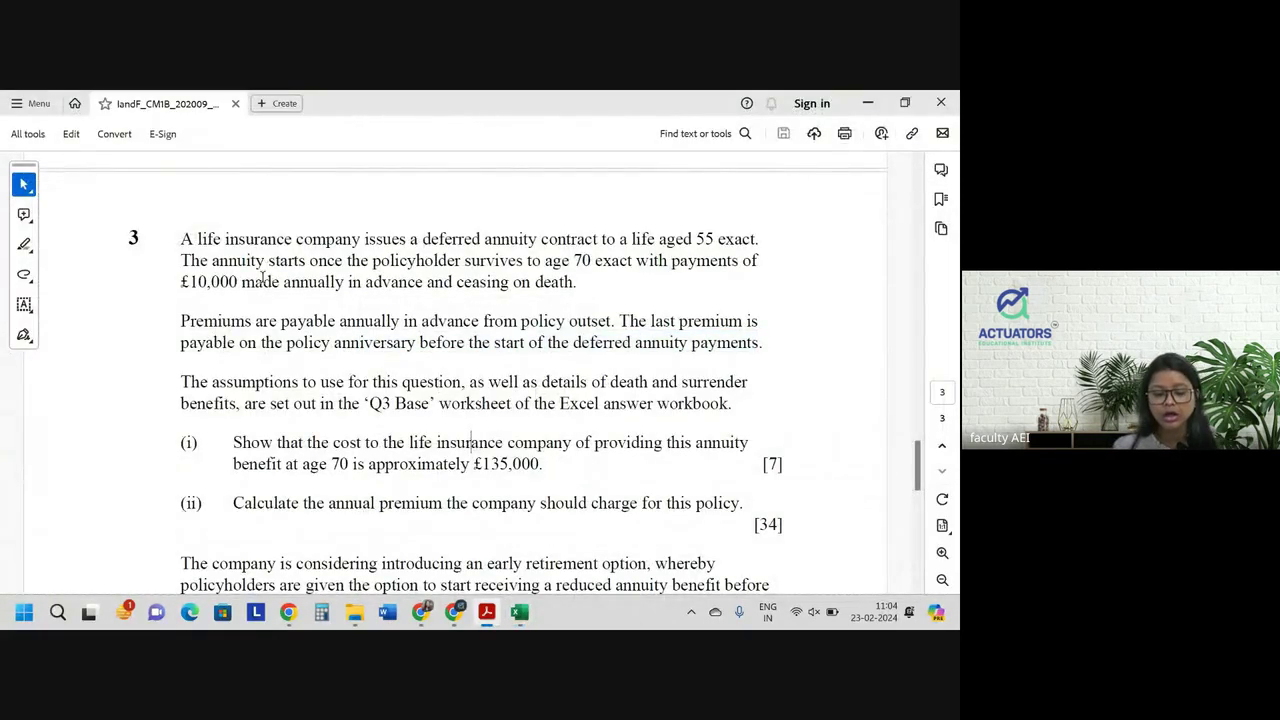
{"action": "left_click_drag", "start_coordinate": [257, 320], "coordinate": [552, 322]}
{"action": "key", "text": "alt+Tab"}
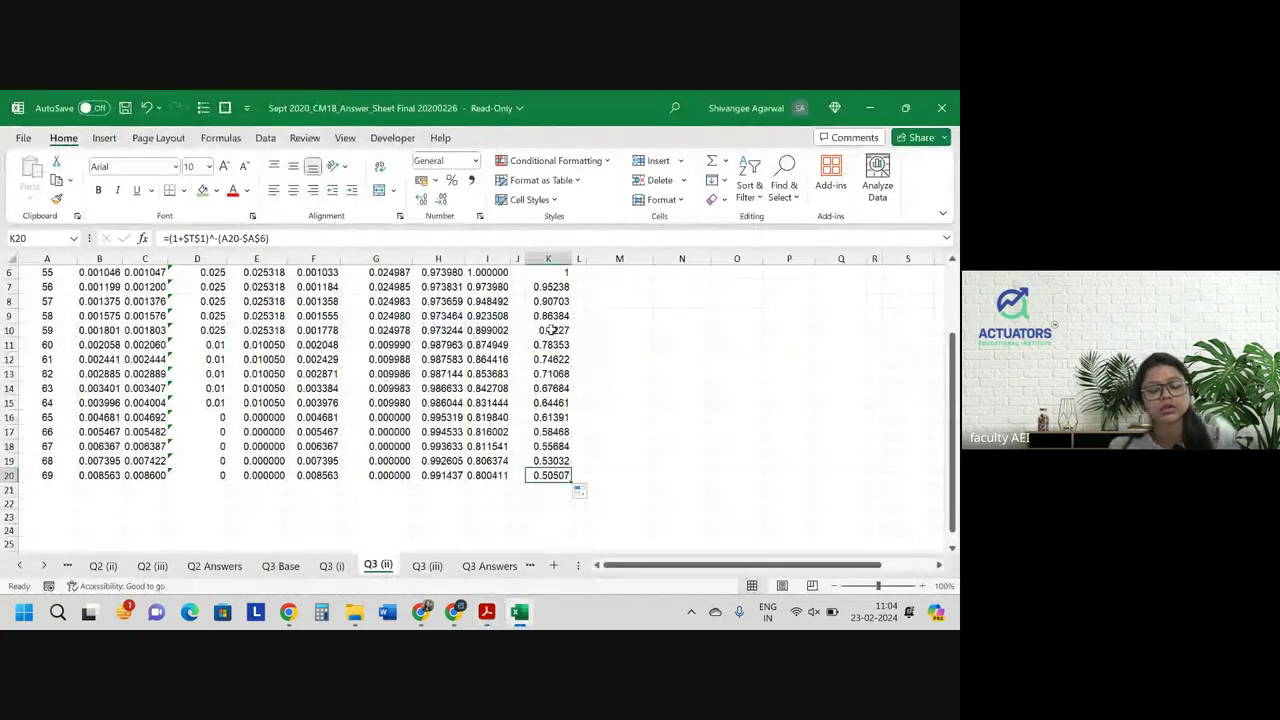
Display the discount factors in K6:K20 to five decimal places.
{"action": "scroll", "coordinate": [552, 330], "scroll_direction": "up", "scroll_amount": 2}
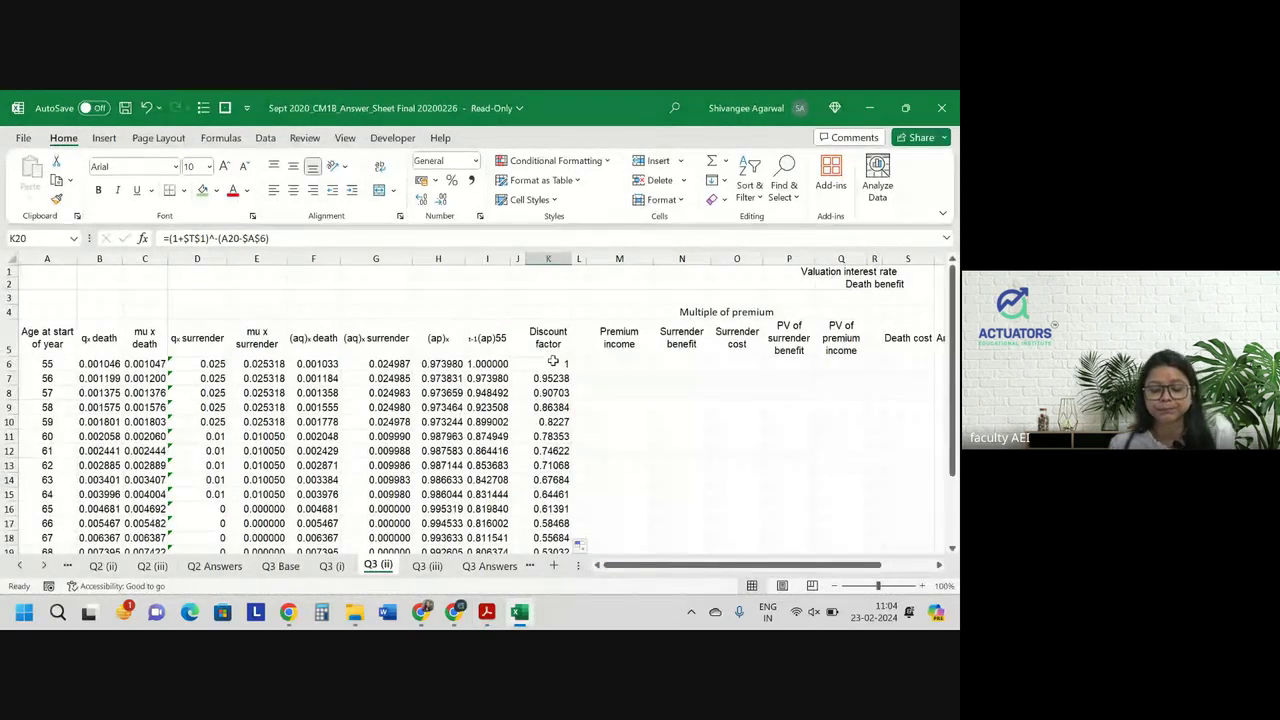
{"action": "left_click", "coordinate": [552, 356]}
{"action": "left_click", "coordinate": [552, 361]}
{"action": "key", "text": "ctrl+shift+Down"}
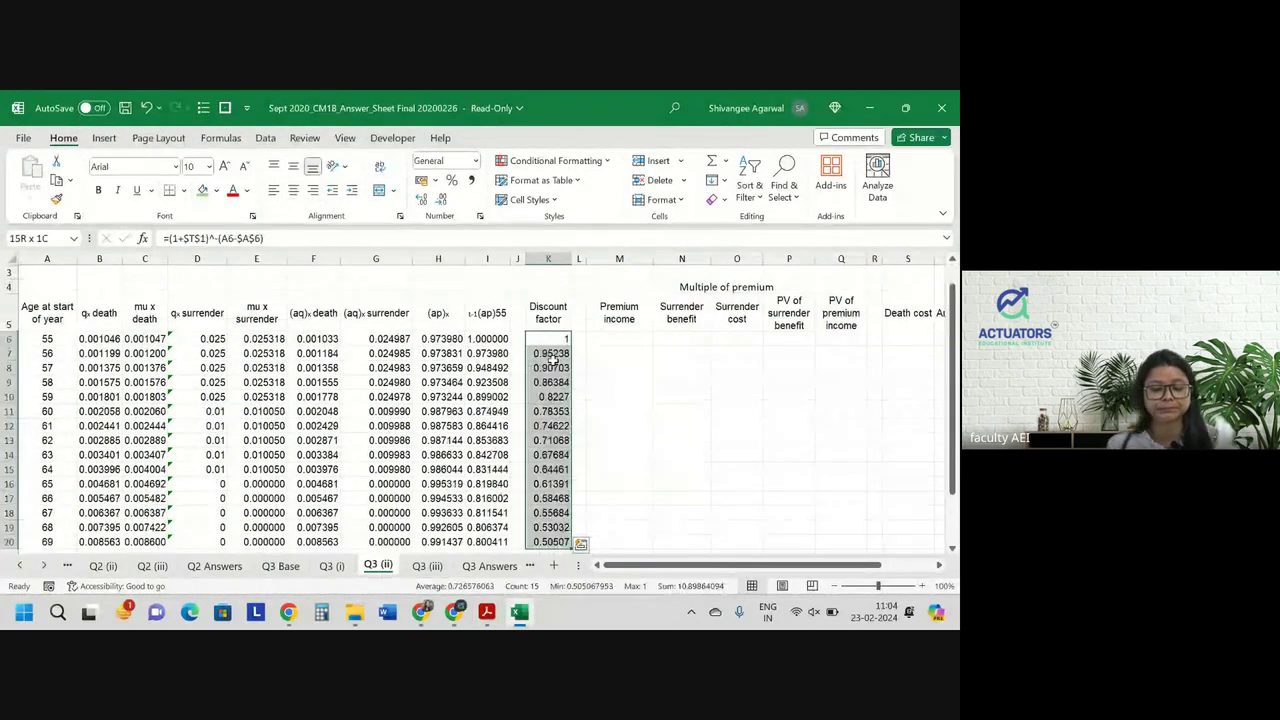
{"action": "left_click", "coordinate": [421, 199]}
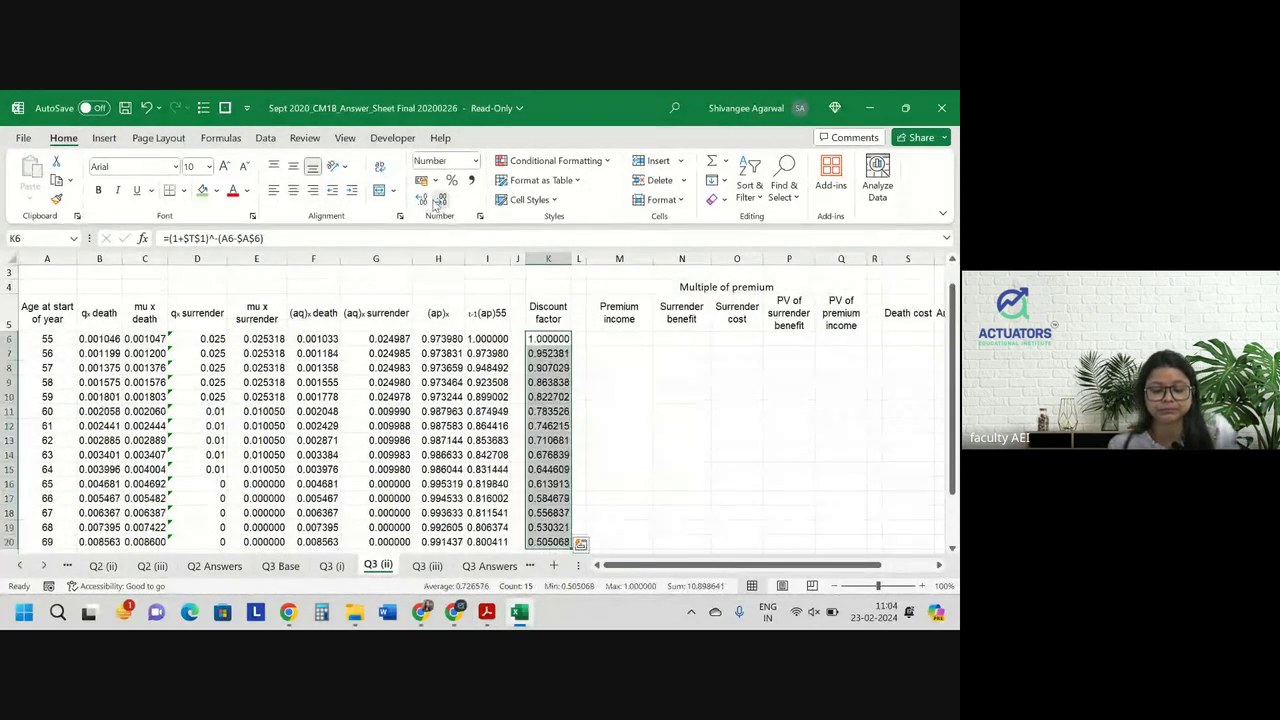
Select the age 55 cell of the Premium income column, M6.
{"action": "left_click", "coordinate": [614, 341]}
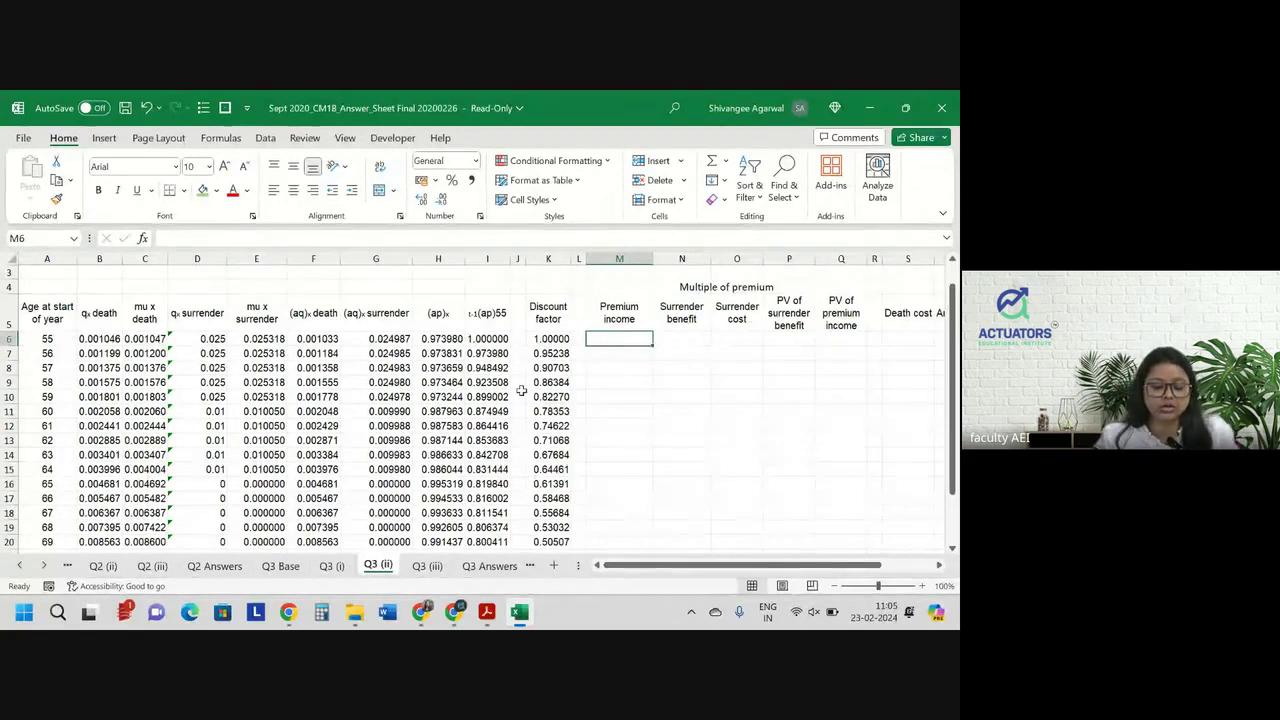
{"action": "scroll", "coordinate": [467, 403], "scroll_direction": "down", "scroll_amount": 1}
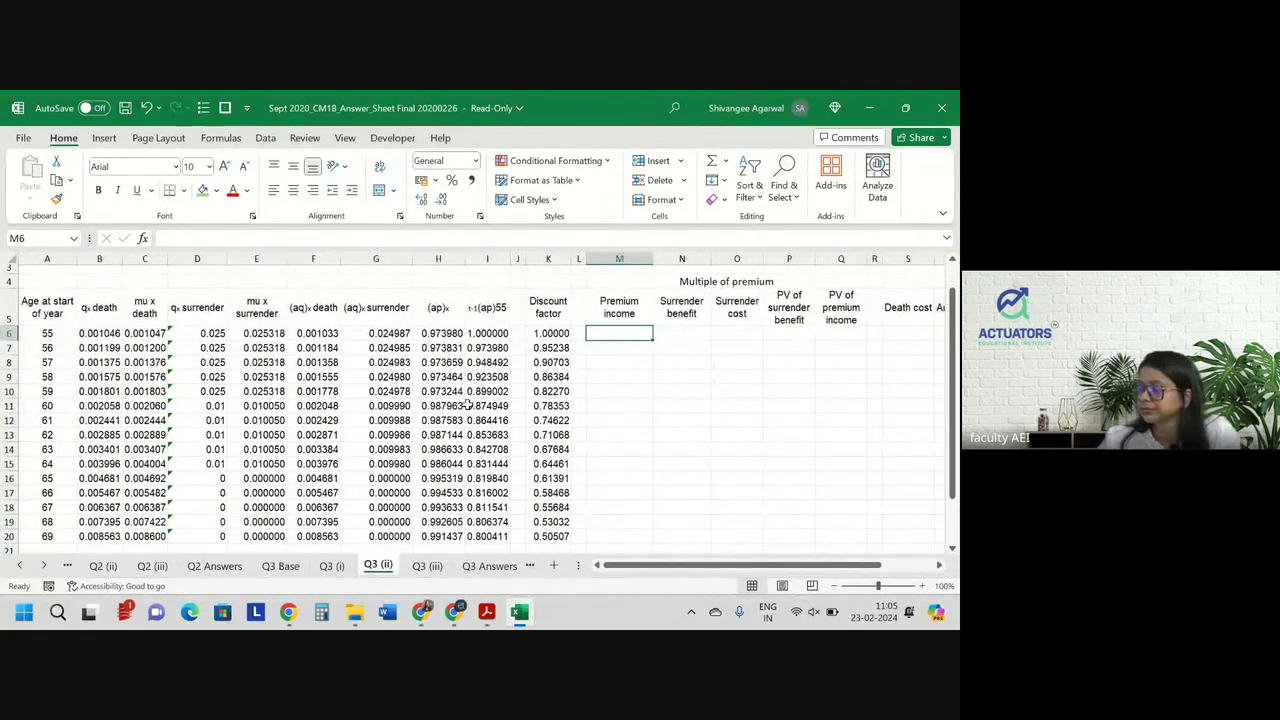